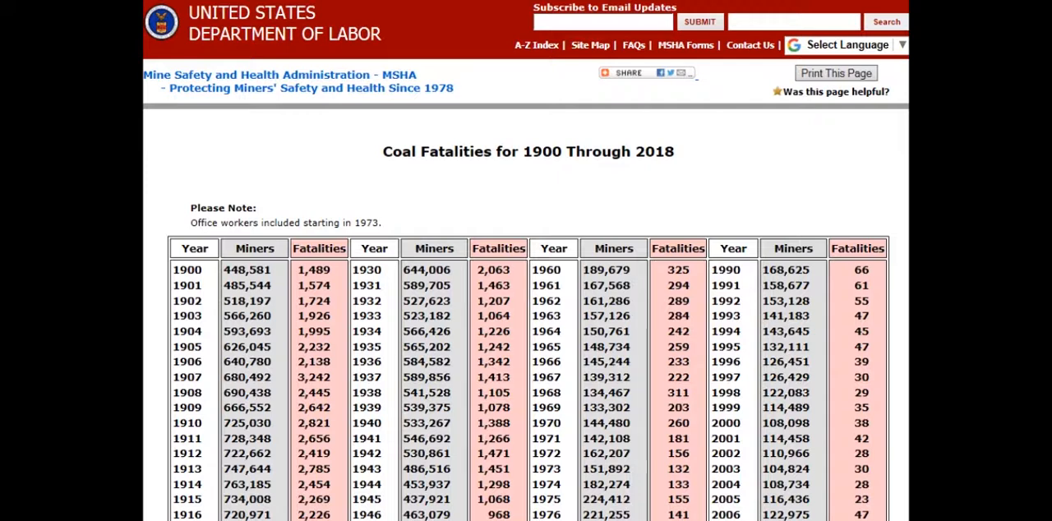
pyautogui.scroll(-3, 526, 261)
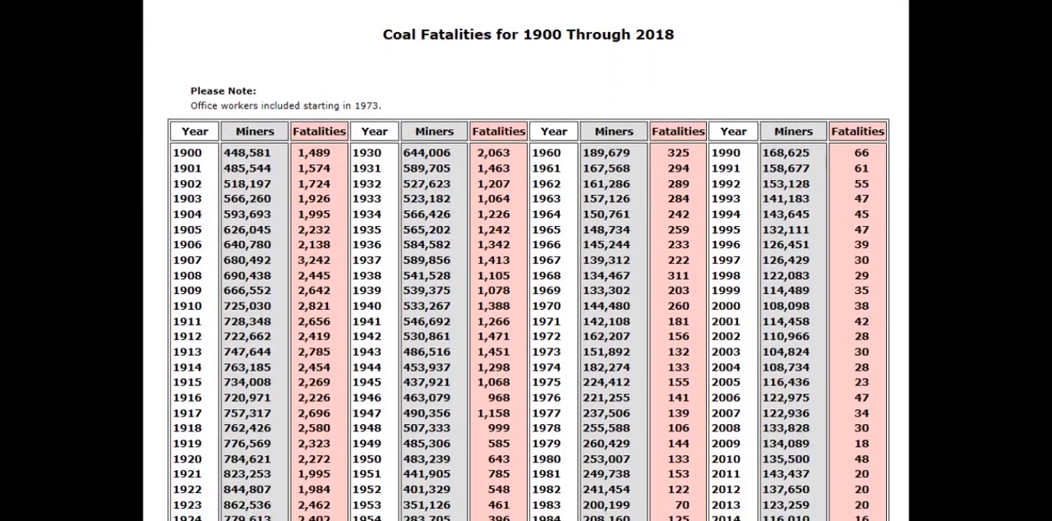
pyautogui.scroll(-2, 526, 260)
pyautogui.scroll(-1, 526, 261)
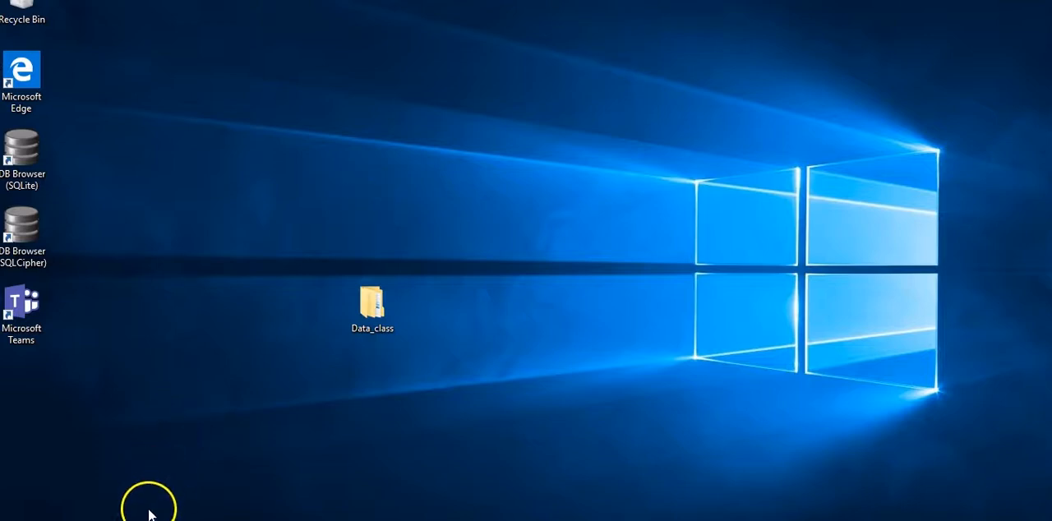
# Open Excel with a blank workbook and add a second worksheet
pyautogui.press('super+s')
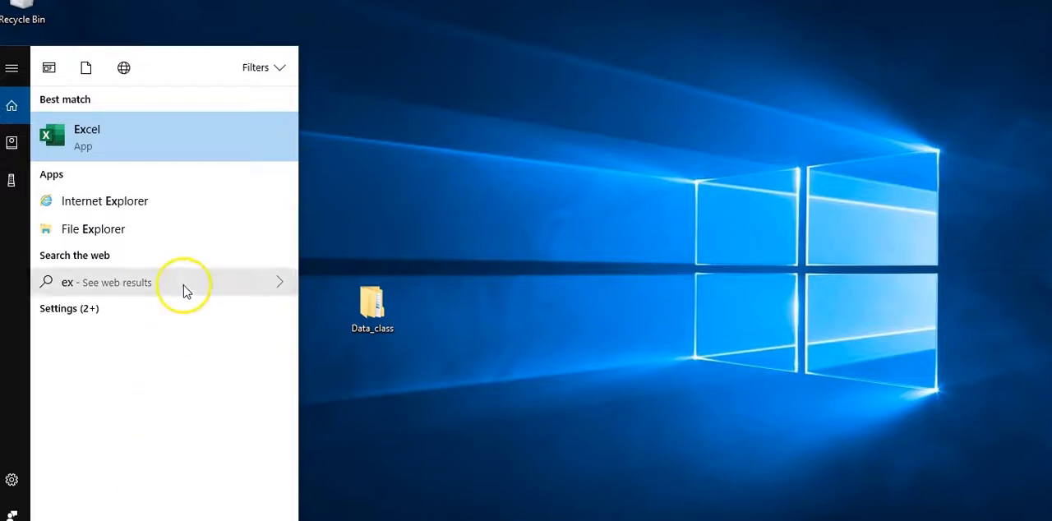
pyautogui.click(104, 145)
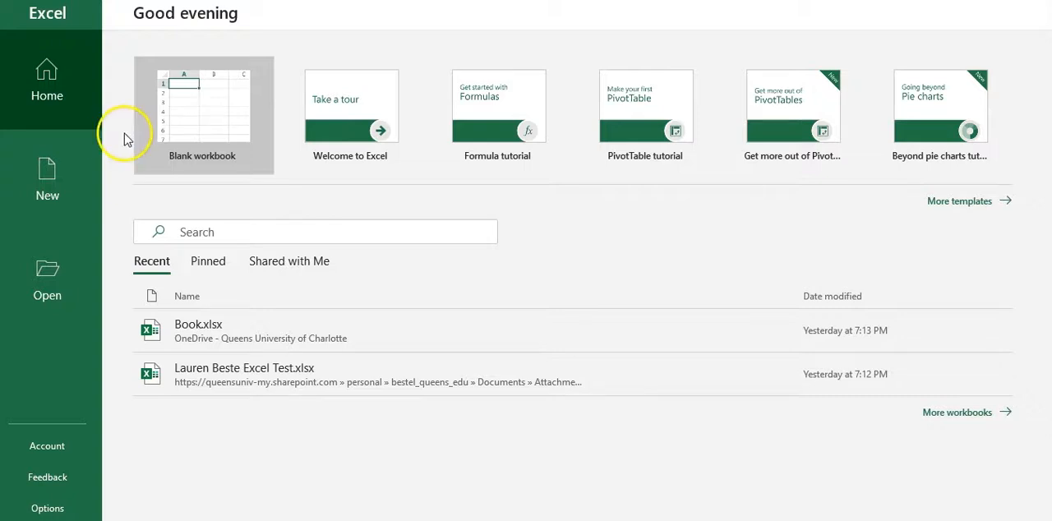
pyautogui.click(193, 108)
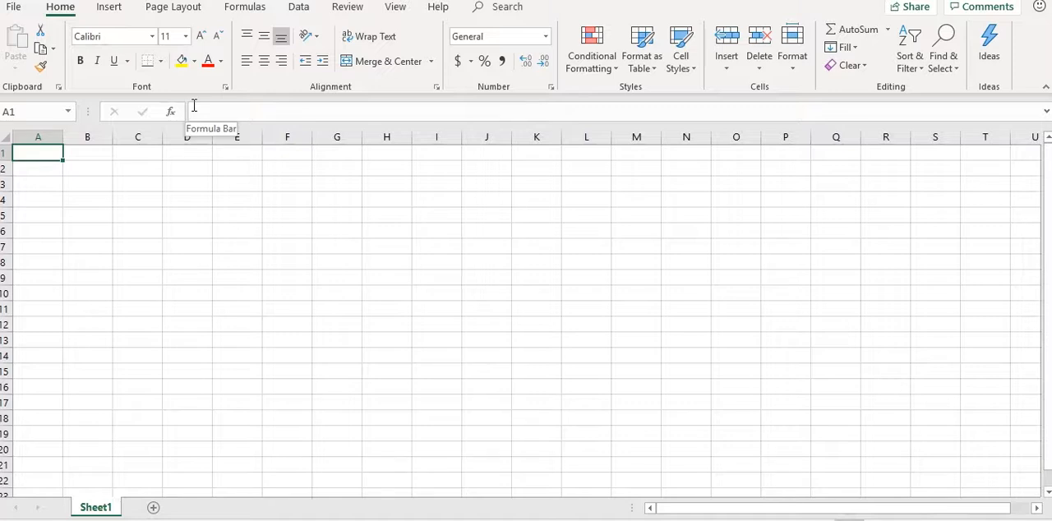
pyautogui.hotkey('shift', 'F11')
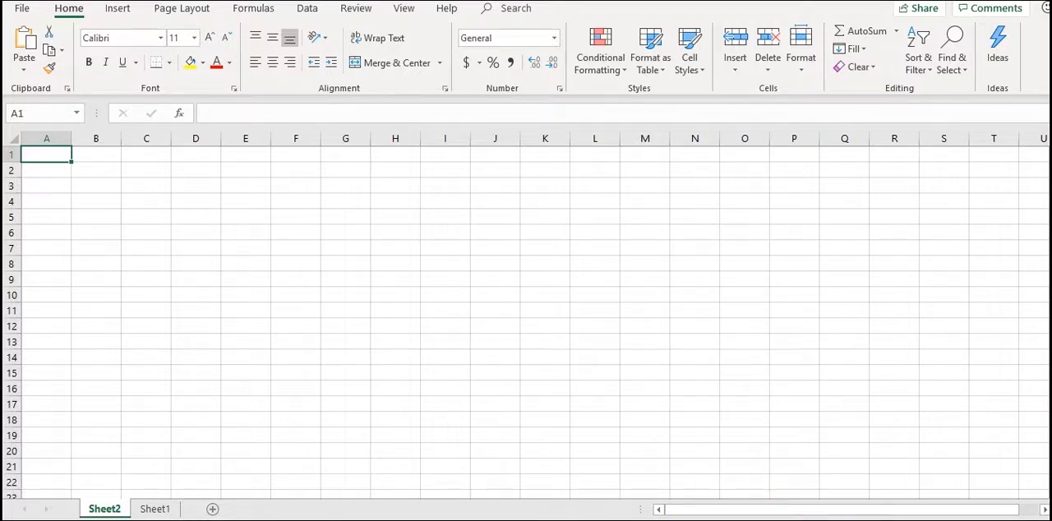
# Copy the whole coal fatalities table, headers included, from the MSHA page in the browser and paste it into Excel's Sheet2 at cell A1
pyautogui.click(514, 485)
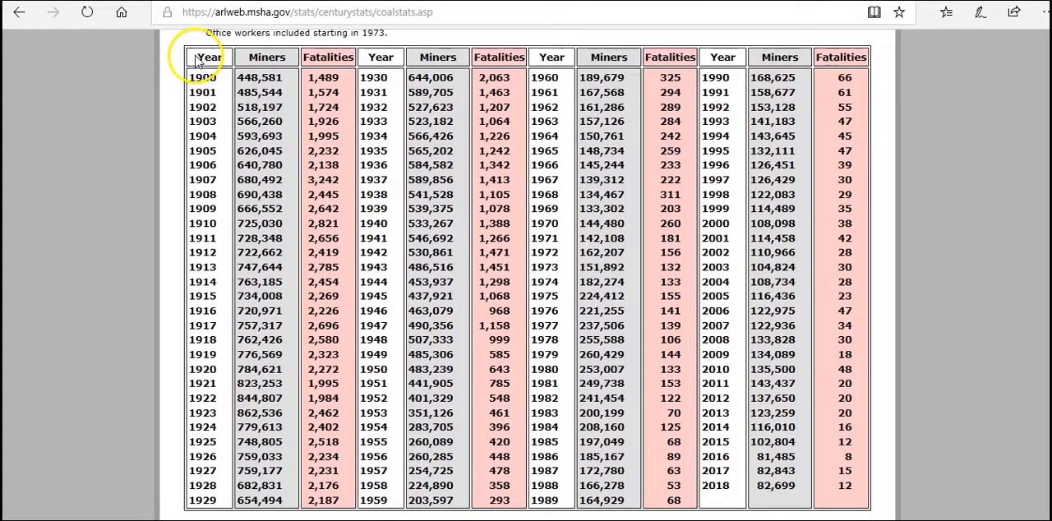
pyautogui.moveTo(196, 58); pyautogui.dragTo(855, 505)
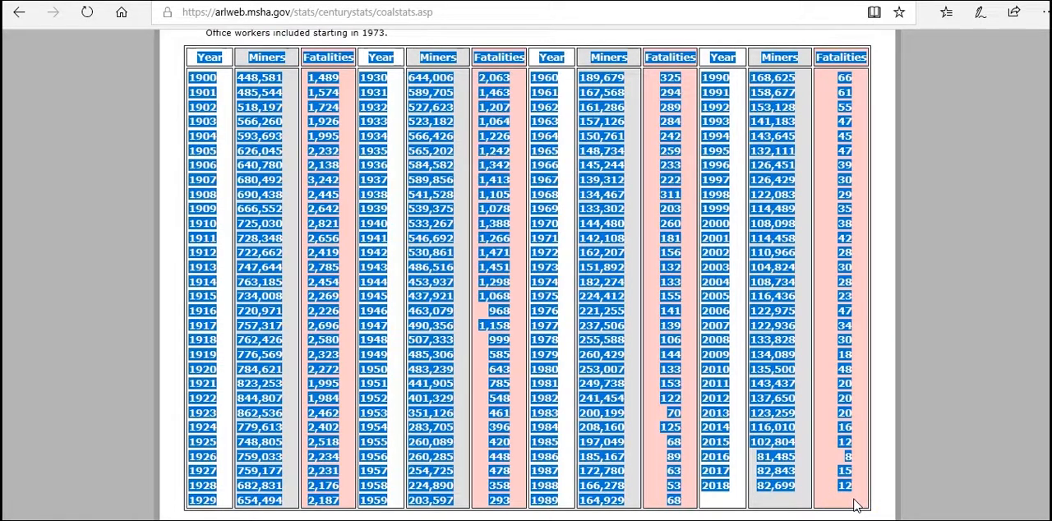
pyautogui.hotkey('ctrl', 'c')
pyautogui.hotkey('alt', 'Tab')
pyautogui.click(54, 155)
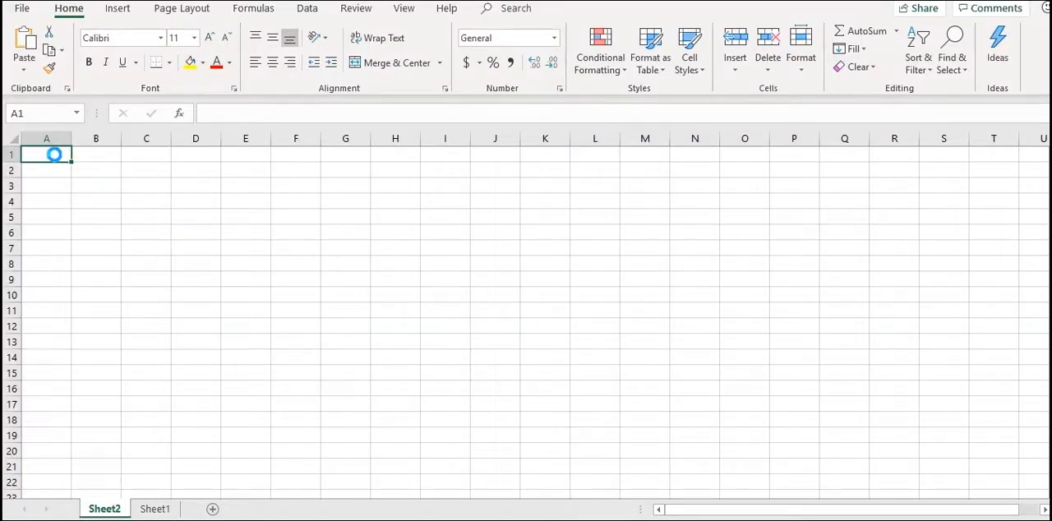
pyautogui.hotkey('ctrl', 'v')
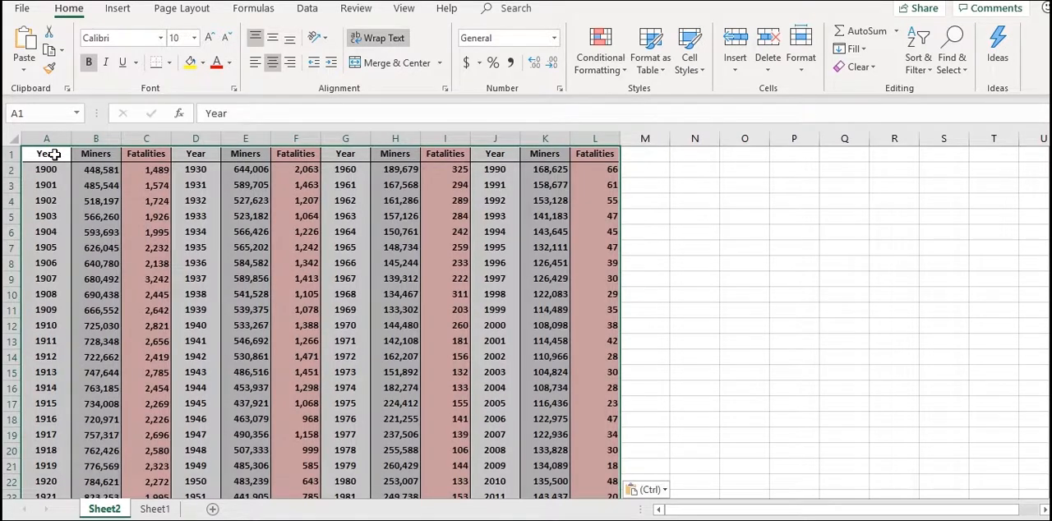
# Check the pasted year, miners and fatalities columns down to their last row
pyautogui.click(52, 170)
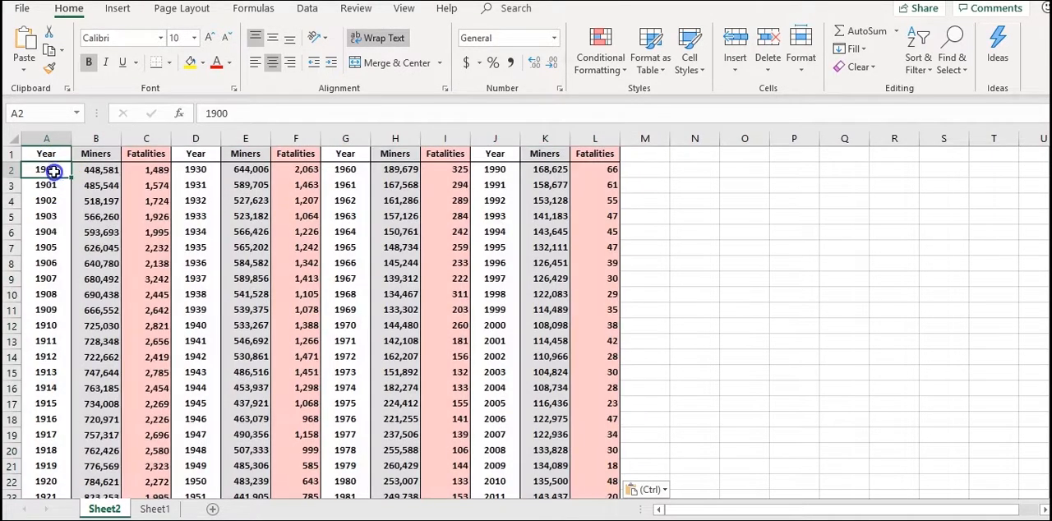
pyautogui.press('Down')
pyautogui.press('Down')
pyautogui.press('Down')
pyautogui.press('Down')
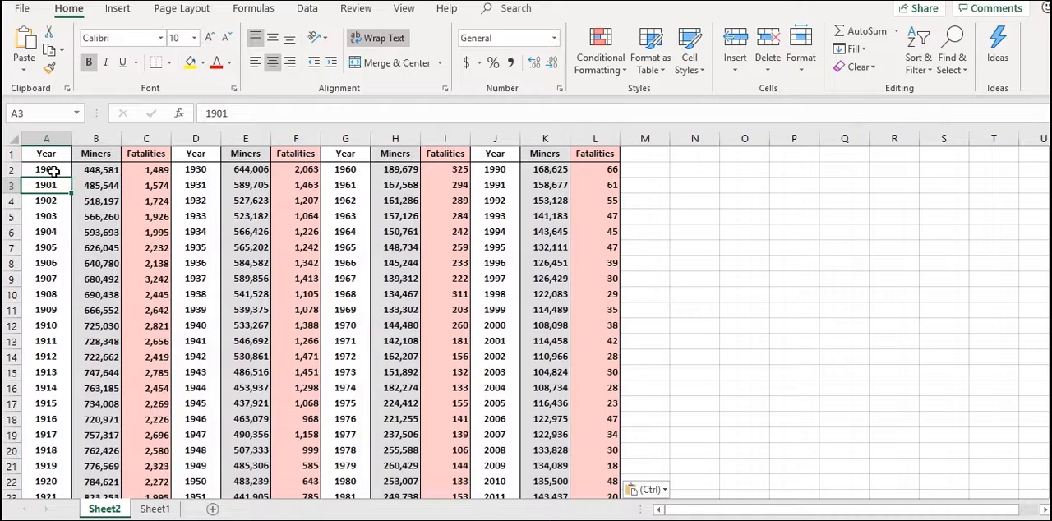
pyautogui.press('Down')
pyautogui.press('Down')
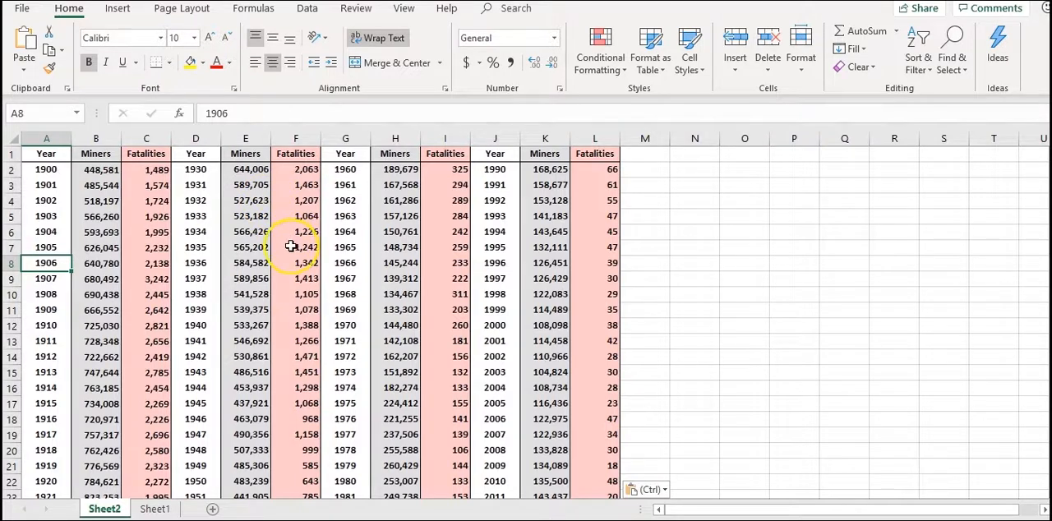
pyautogui.scroll(-4, 291, 247)
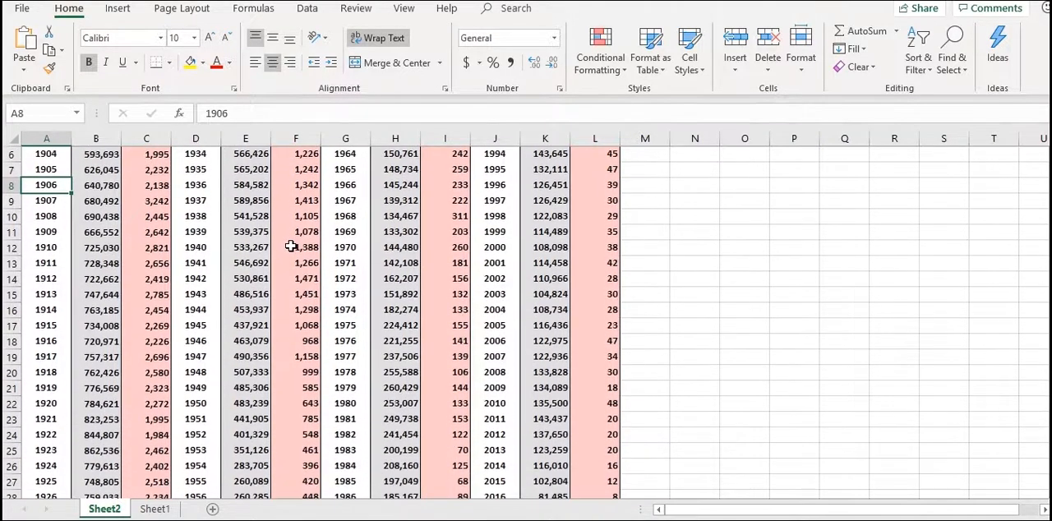
pyautogui.scroll(-1, 291, 247)
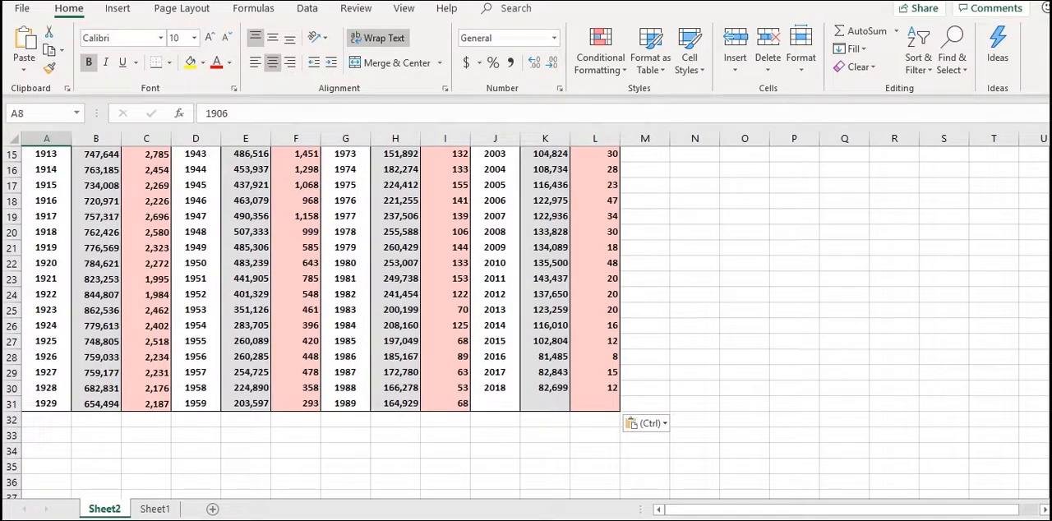
pyautogui.press('Escape')
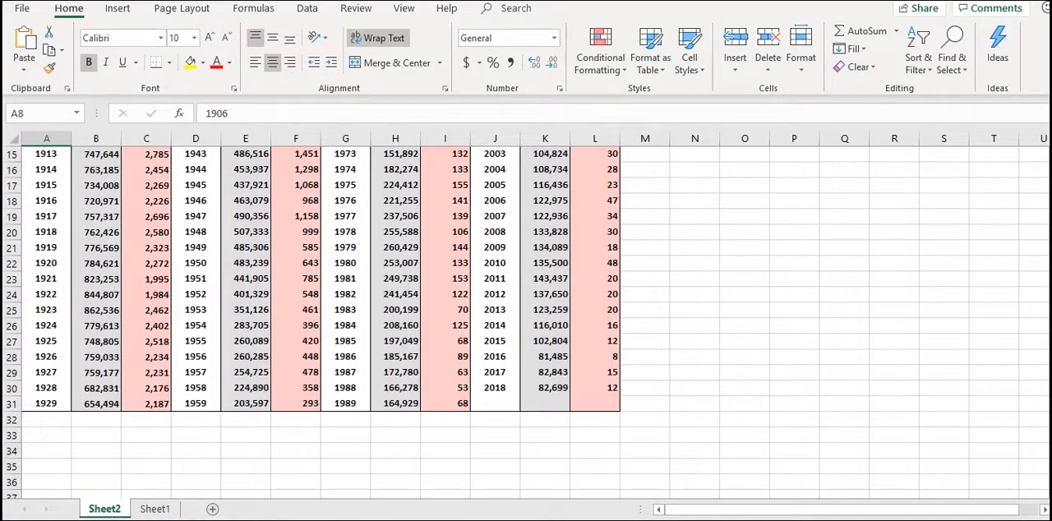
# Rename Sheet2 as Mine_data and Sheet1 as Crime_data
pyautogui.doubleClick(105, 508)
pyautogui.write('Mine')
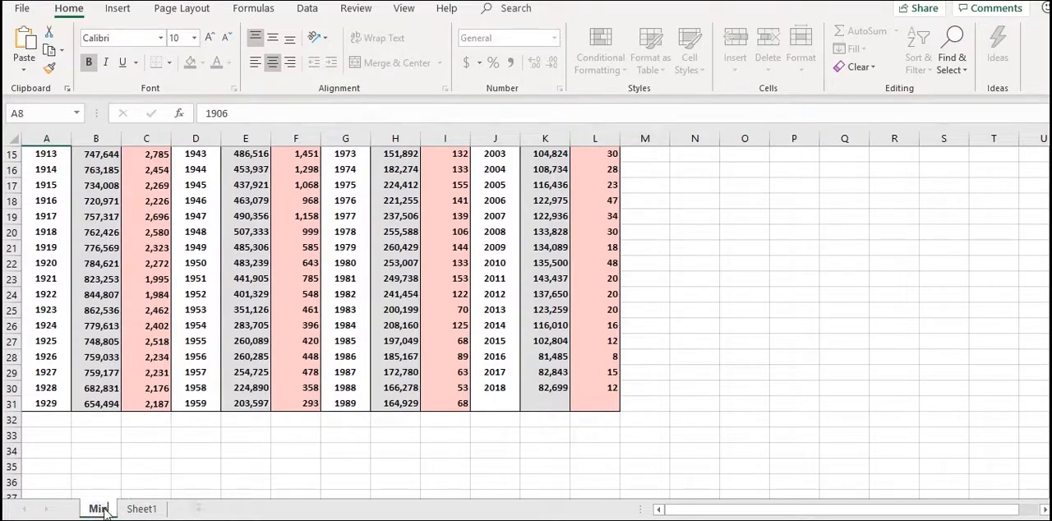
pyautogui.write('_data')
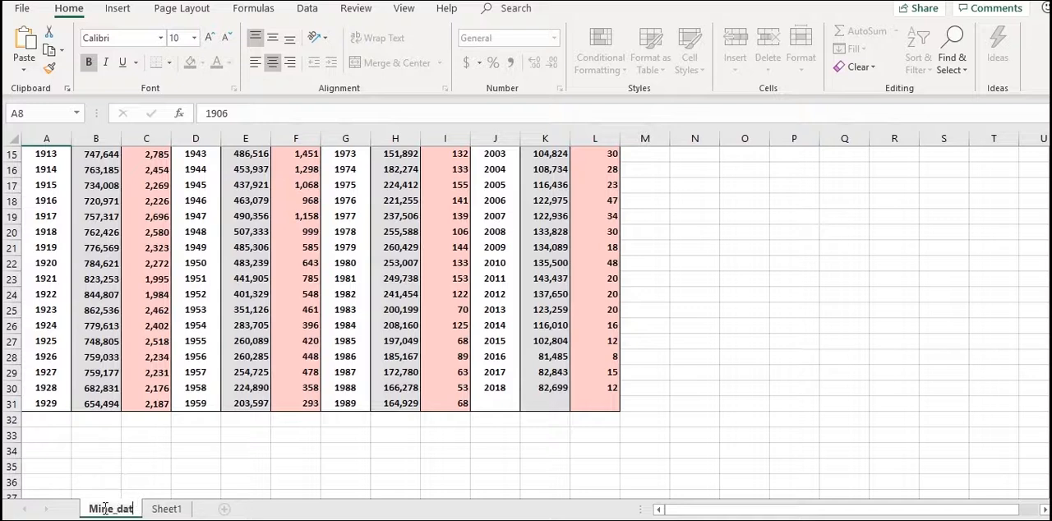
pyautogui.click(170, 506)
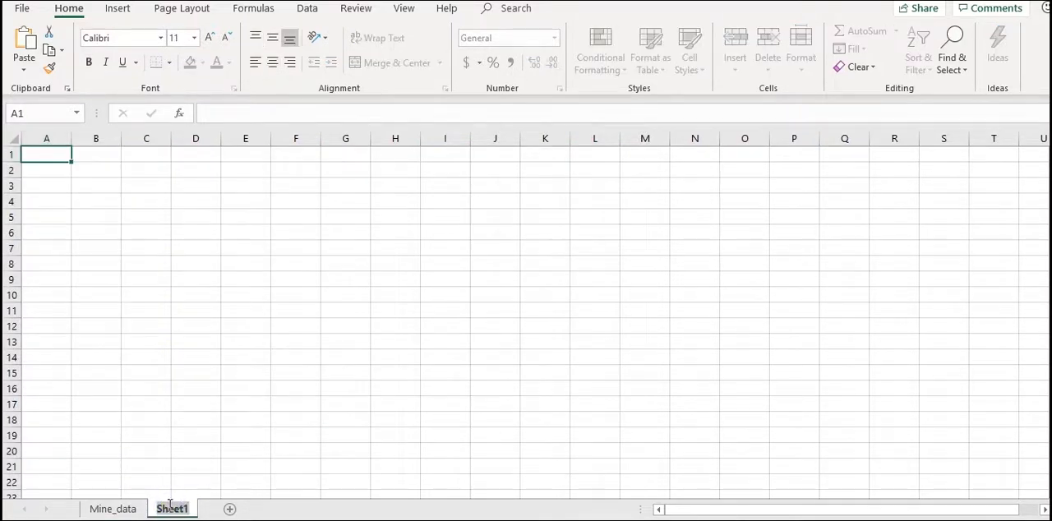
pyautogui.write('C')
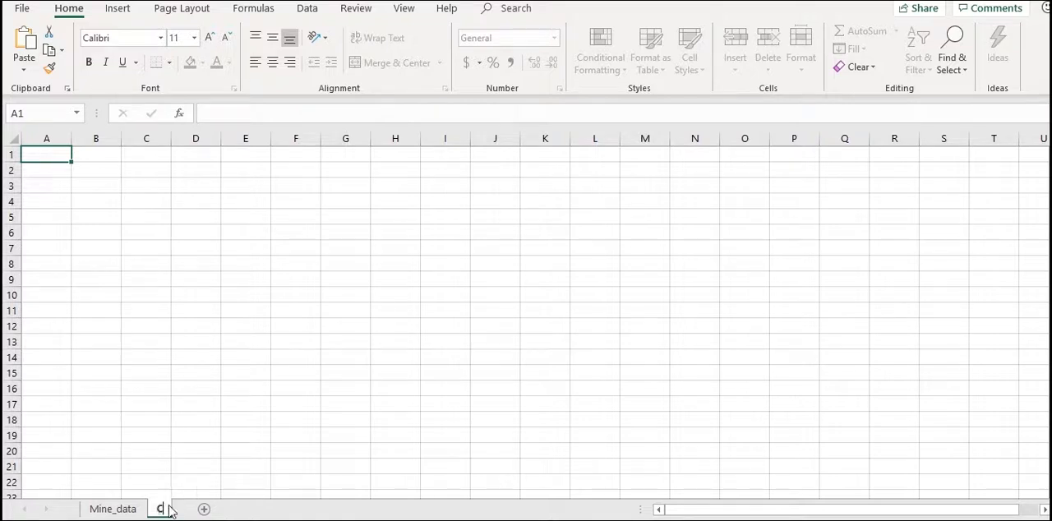
pyautogui.write('rime_data')
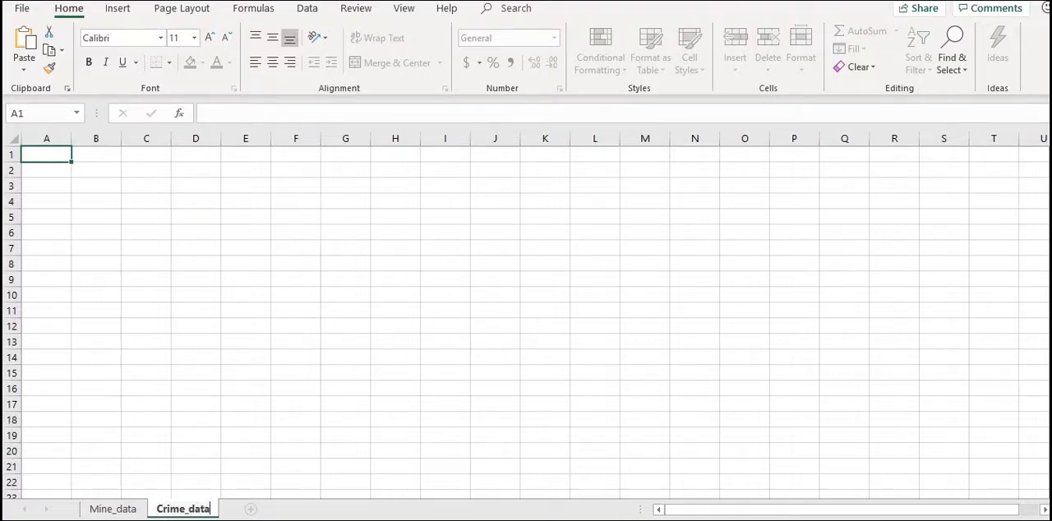
# Switch to the UCR crime query page in the browser and submit the population group "Cities from 500,000 thru 999,999"
pyautogui.click(518, 498)
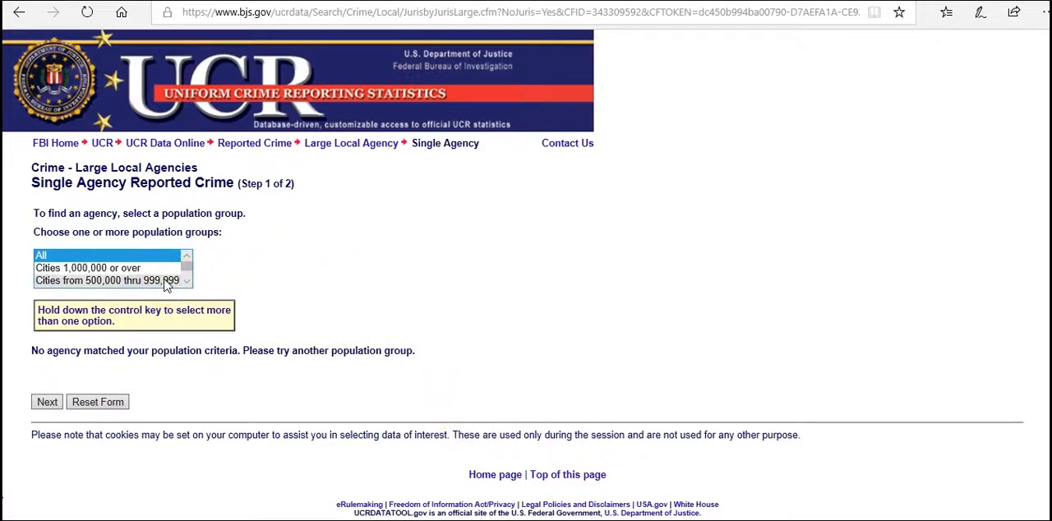
pyautogui.click(166, 282)
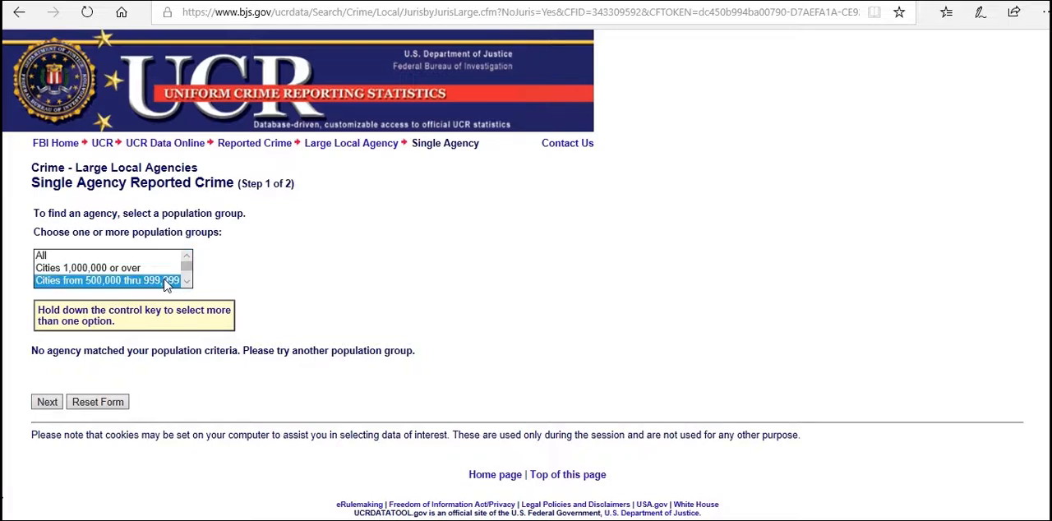
pyautogui.click(47, 401)
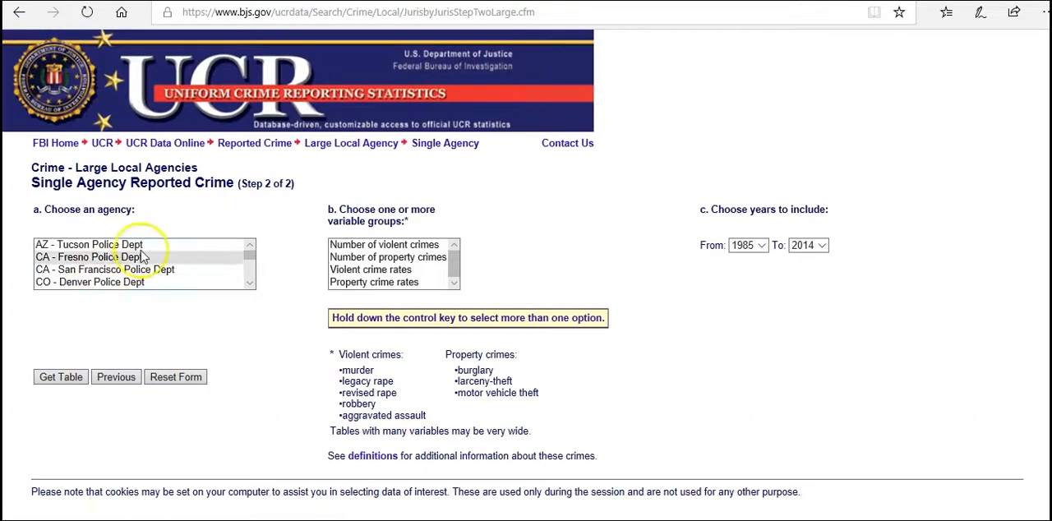
# Generate the table of the number of violent crimes for the agency "NC - Charlotte-Mecklenburg Police Department"
pyautogui.click(249, 257)
pyautogui.moveTo(249, 256); pyautogui.dragTo(238, 286)
pyautogui.click(234, 263)
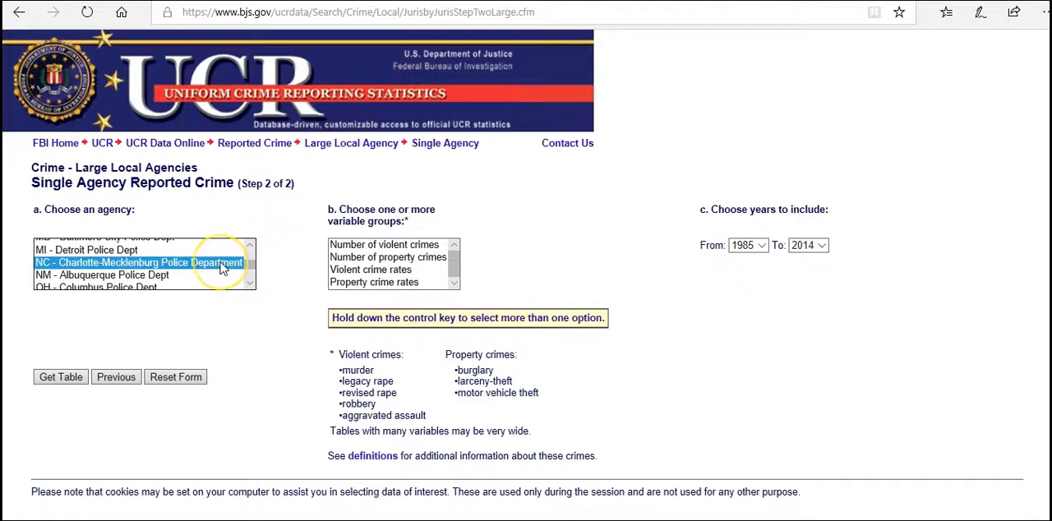
pyautogui.click(349, 247)
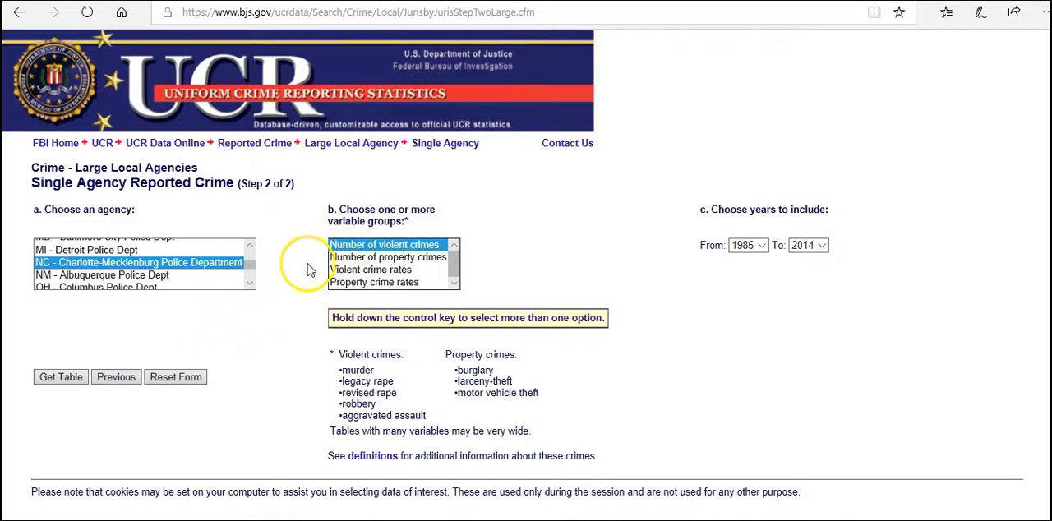
pyautogui.click(60, 379)
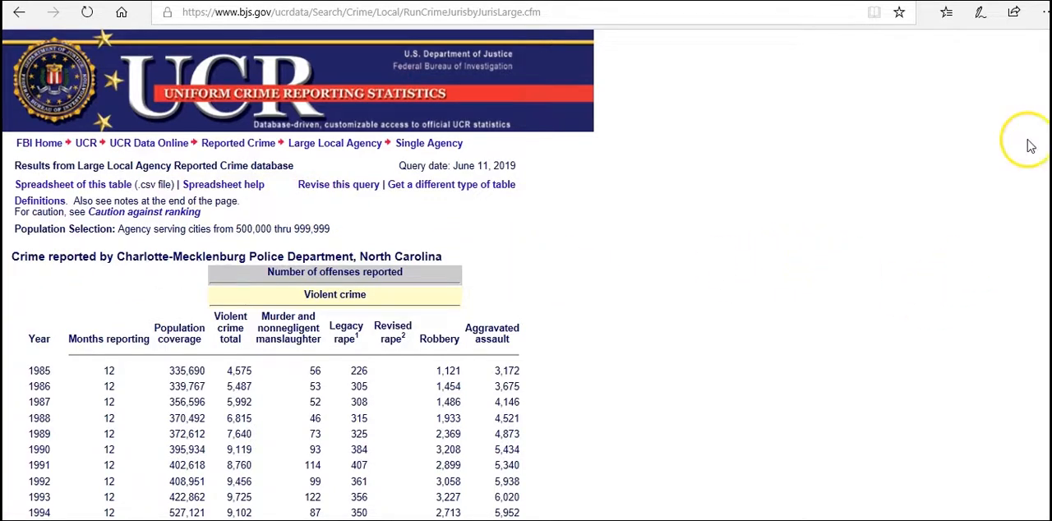
# Copy the 1985 through 2014 data rows, without headers, from the crime results table and paste them into Excel's Crime_data sheet at cell A2
pyautogui.scroll(-3, 526, 271)
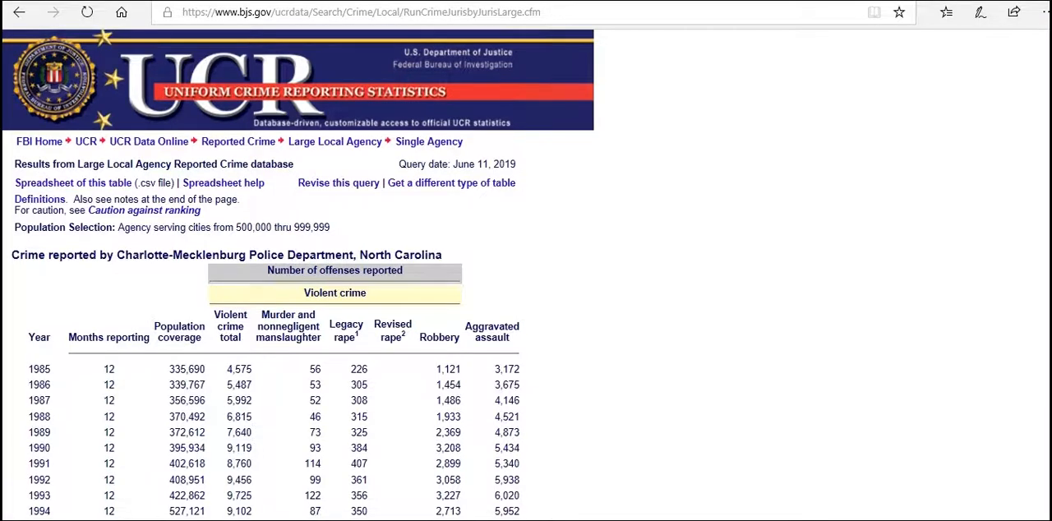
pyautogui.scroll(-2, 526, 271)
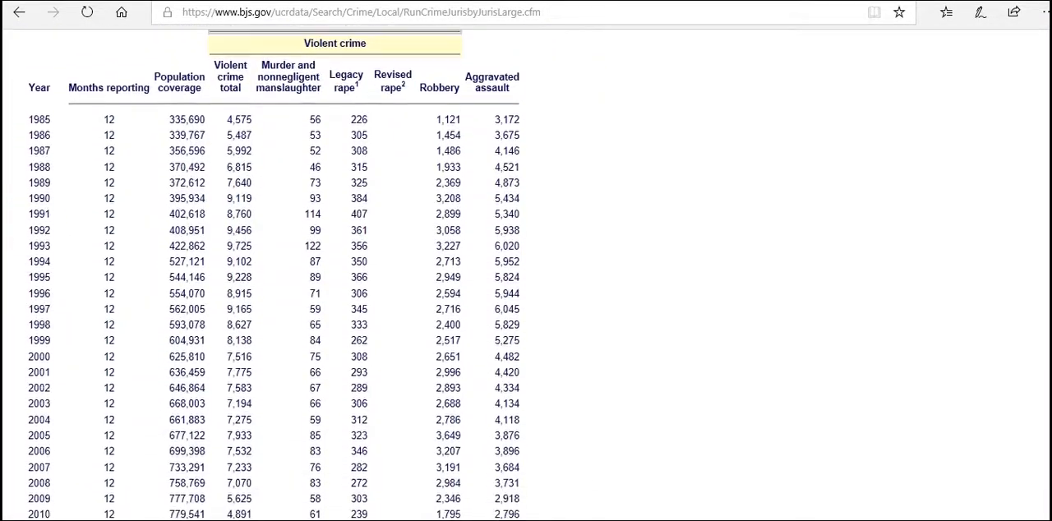
pyautogui.scroll(1, 526, 271)
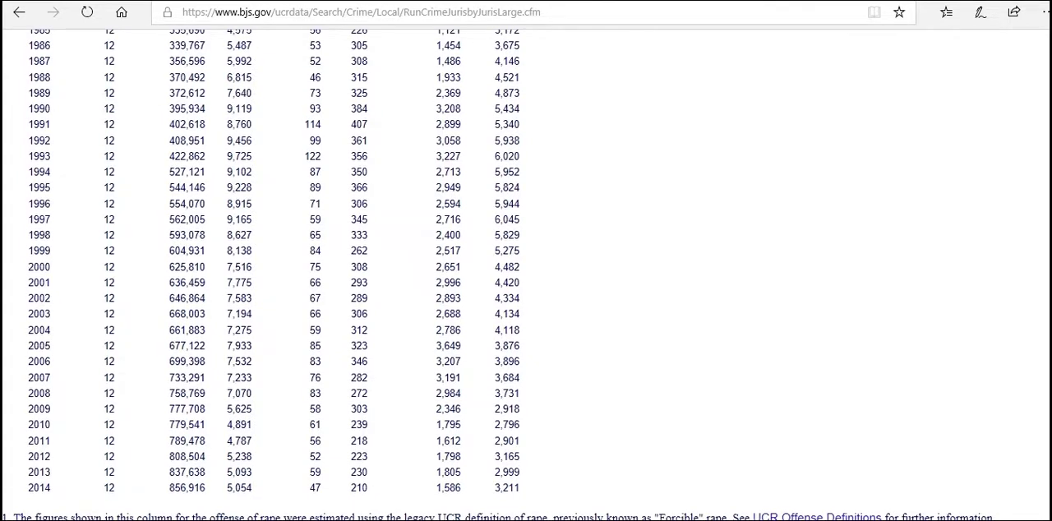
pyautogui.moveTo(522, 489); pyautogui.dragTo(29, 158)
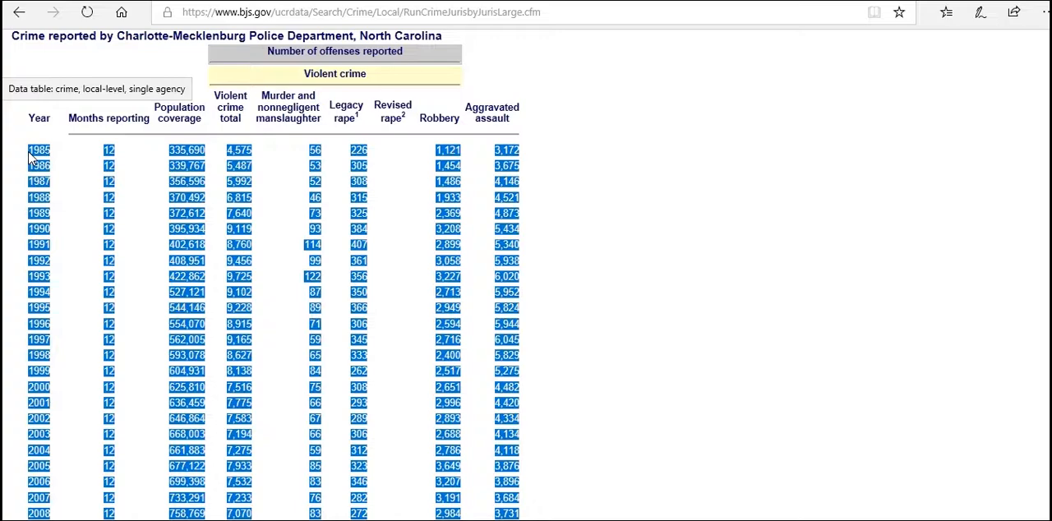
pyautogui.hotkey('ctrl', 'c')
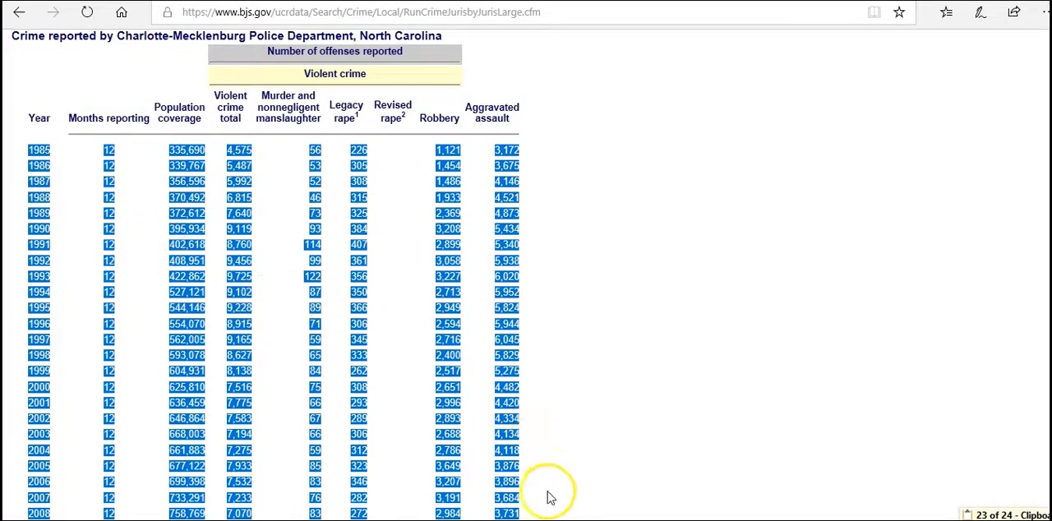
pyautogui.hotkey('alt', 'Tab')
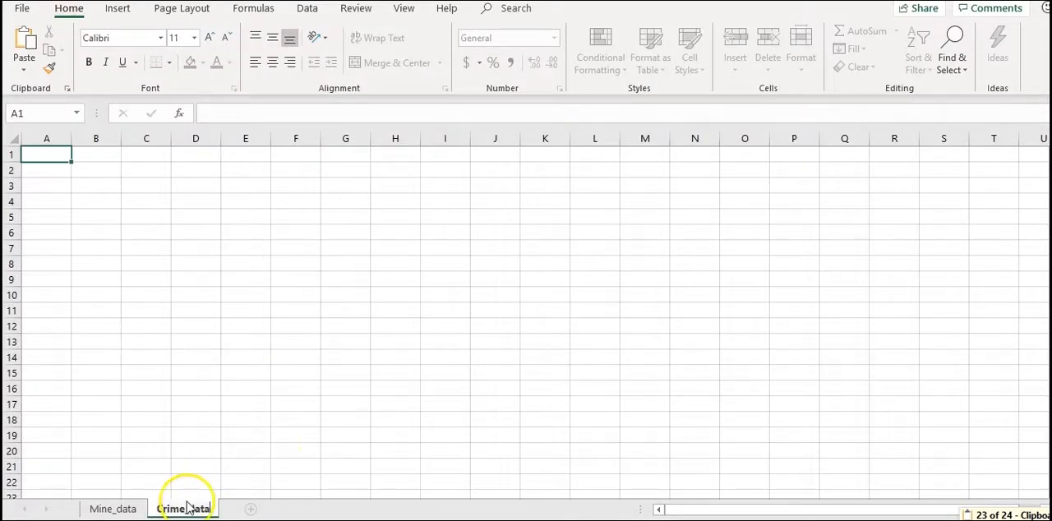
pyautogui.click(51, 169)
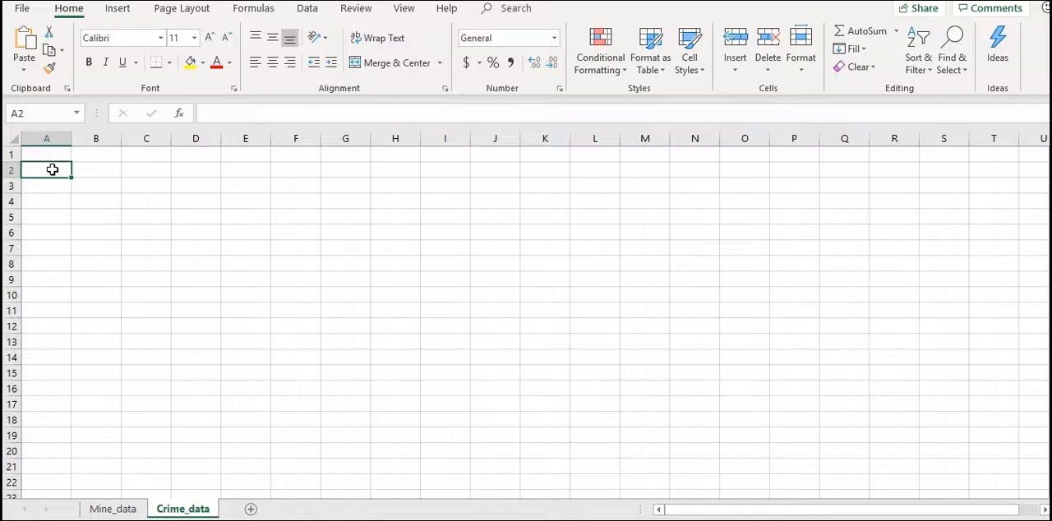
pyautogui.click(52, 170)
pyautogui.hotkey('ctrl', 'v')
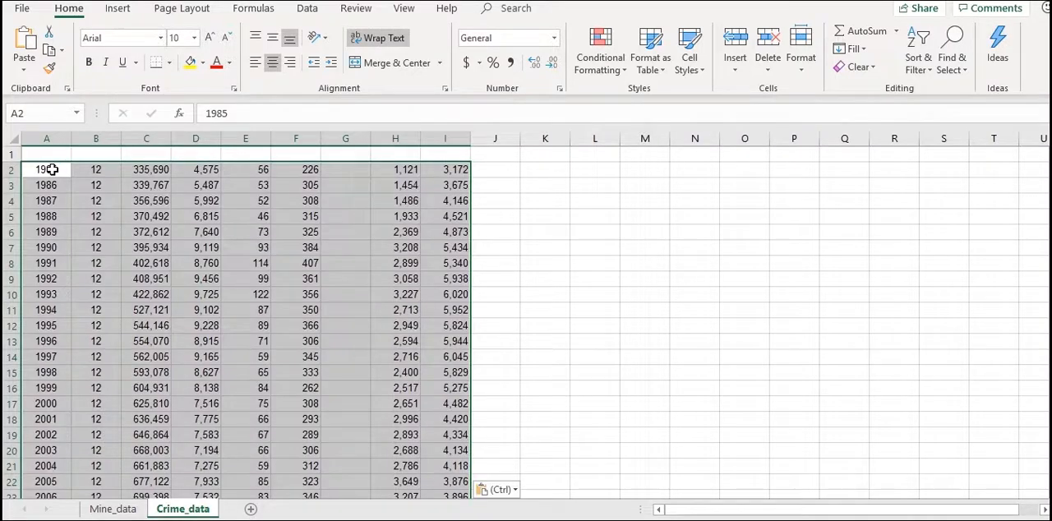
# Enter the column headers Year, Month_reported and Population in cells A1 to C1 of the Crime_data sheet
pyautogui.click(50, 155)
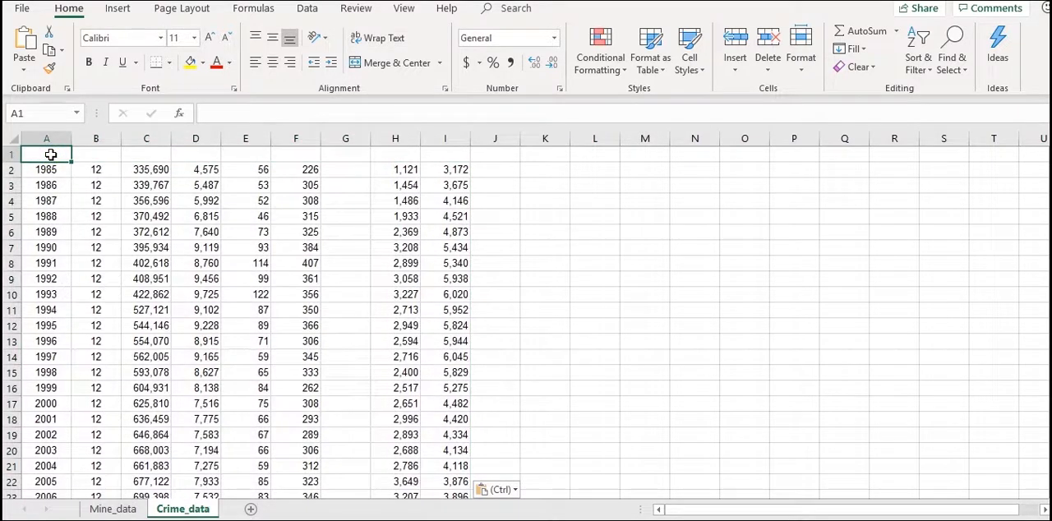
pyautogui.write('Year')
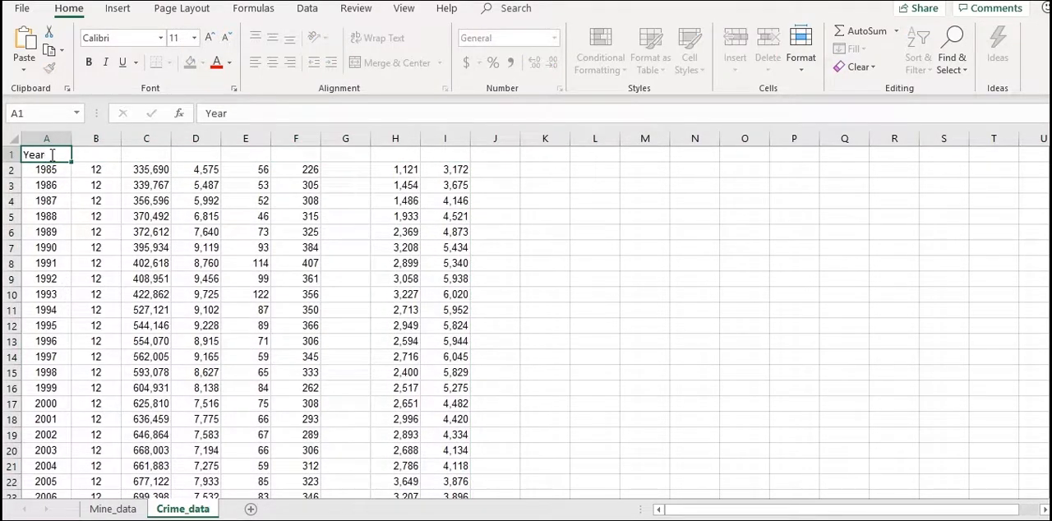
pyautogui.press('Tab')
pyautogui.write('Month_r')
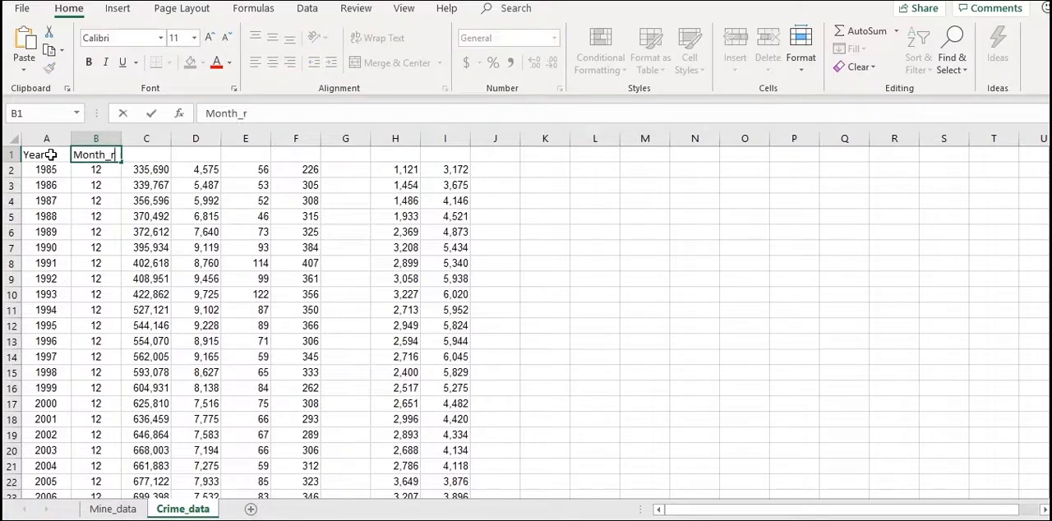
pyautogui.write('eported')
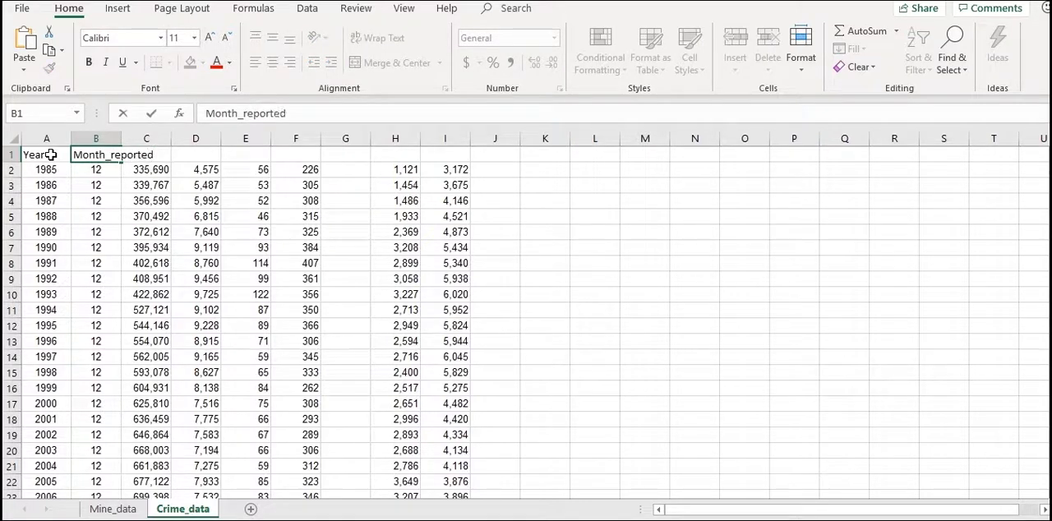
pyautogui.press('Tab')
pyautogui.write('P')
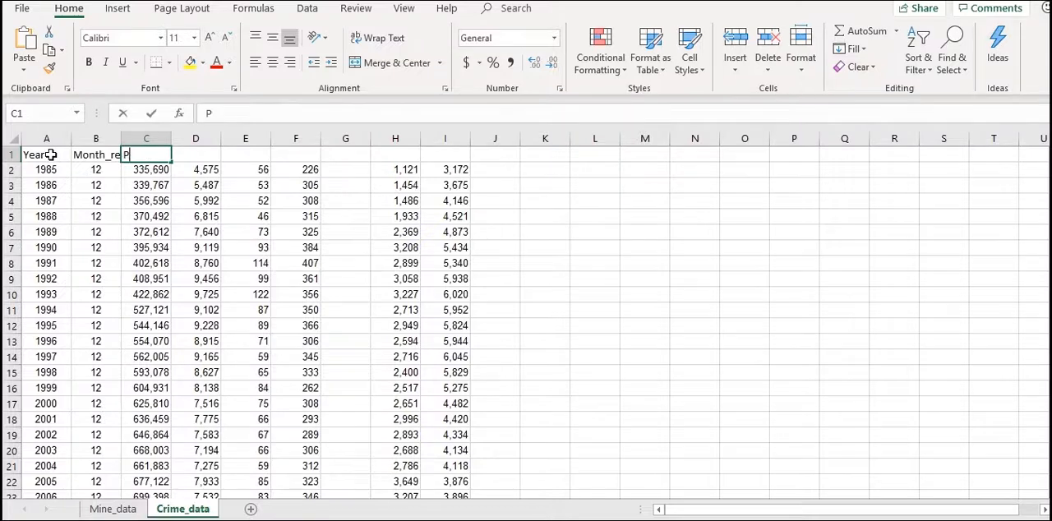
pyautogui.write('opulation')
pyautogui.press('Tab')
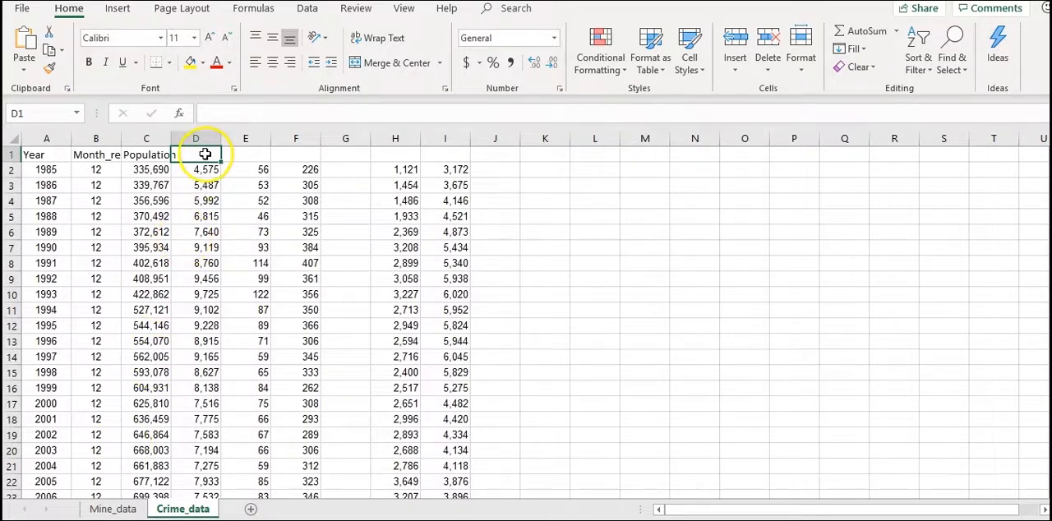
# Enter the column headers violent_crime, murder and legacy_rape in cells D1 to F1
pyautogui.write('violent')
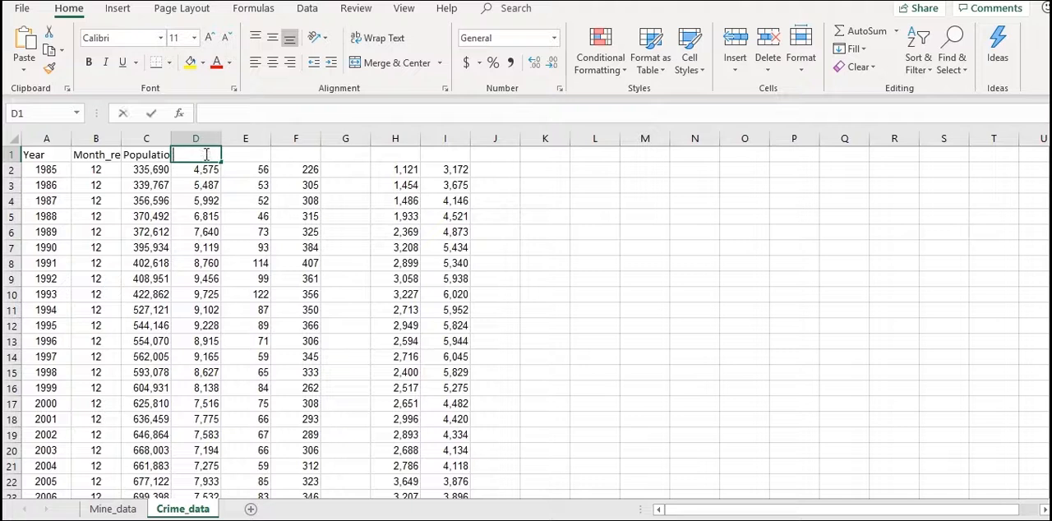
pyautogui.write('_crime')
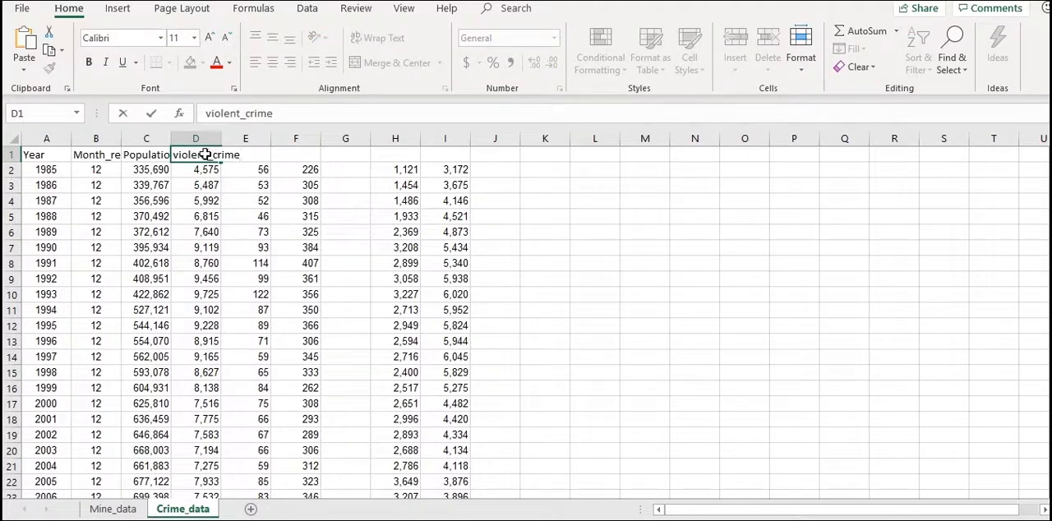
pyautogui.press('Tab')
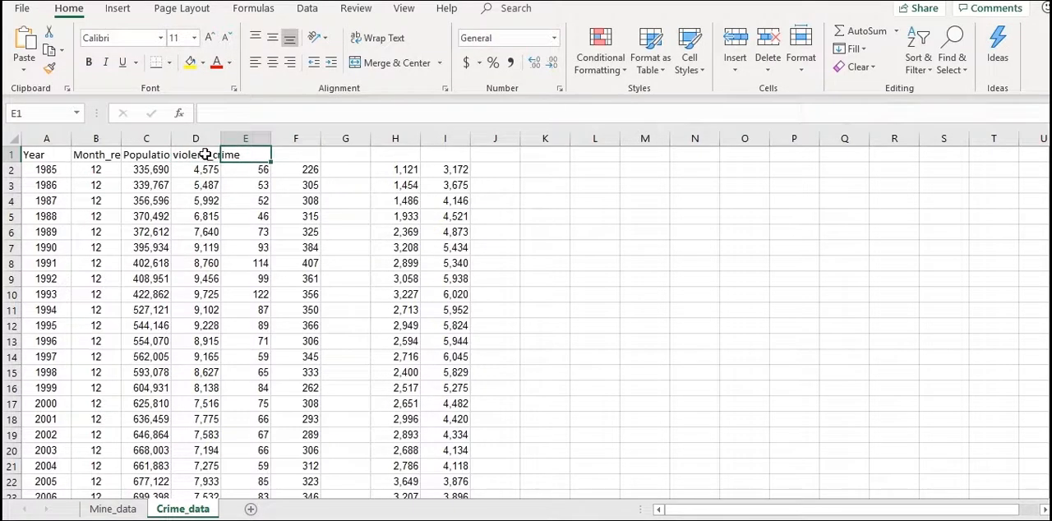
pyautogui.write('murder')
pyautogui.press('Tab')
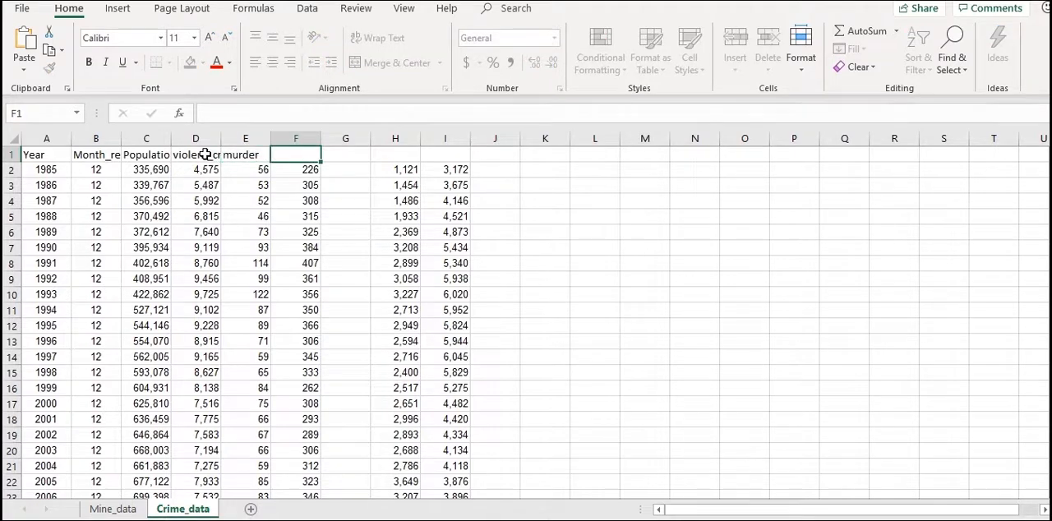
pyautogui.write('legacy')
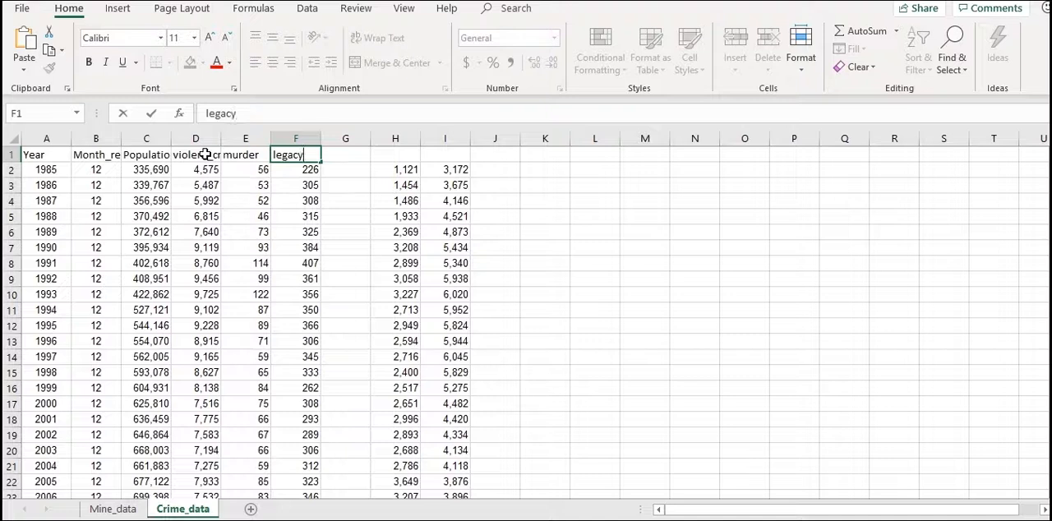
pyautogui.write('_rape')
pyautogui.press('Tab')
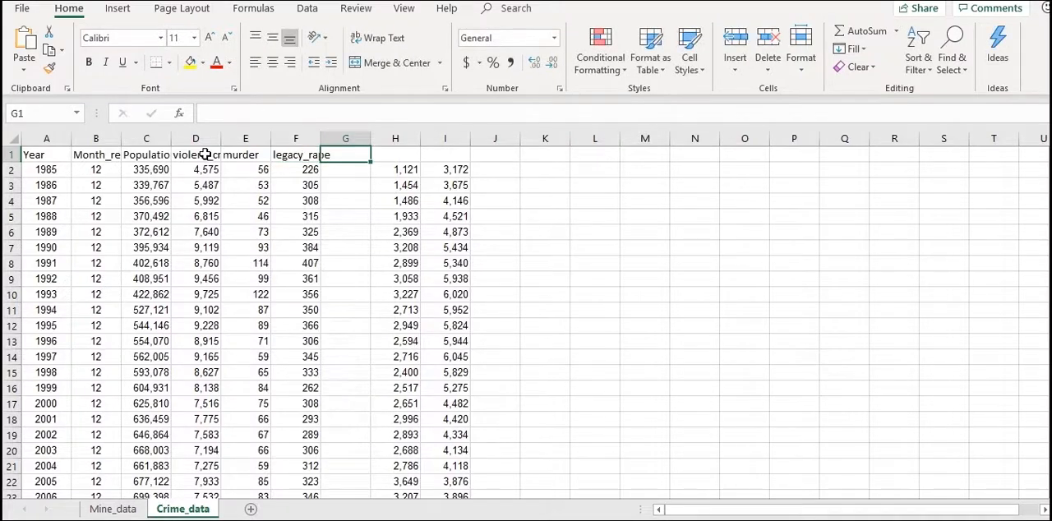
# Enter the column headers revised_rape, robbery and aggrevated_assault in cells G1 to I1
pyautogui.write('revised_rape')
pyautogui.press('Tab')
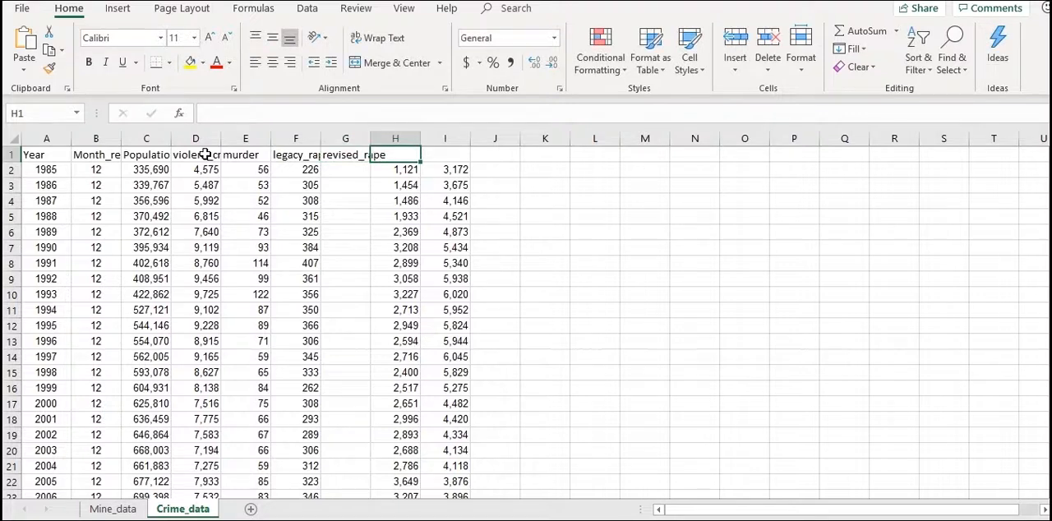
pyautogui.write('robbery')
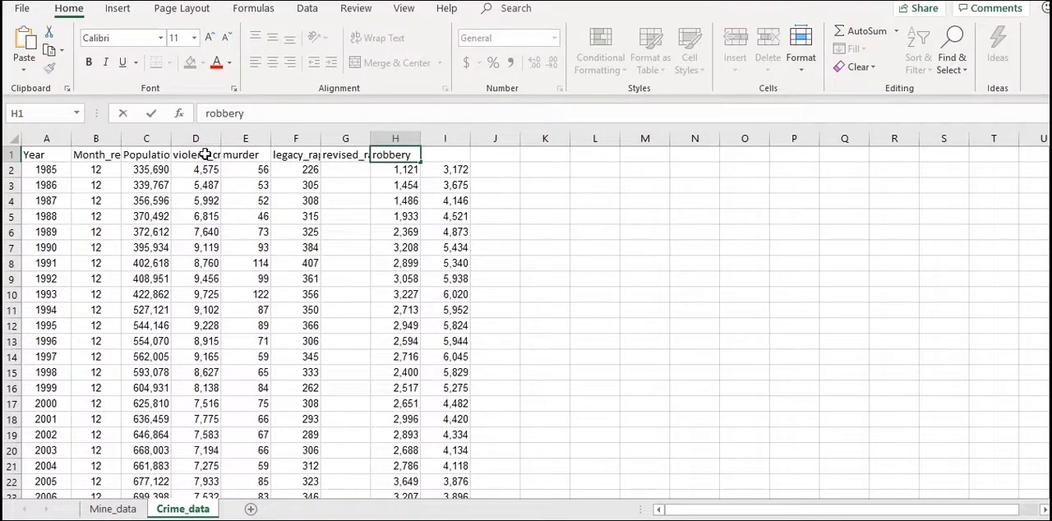
pyautogui.press('Tab')
pyautogui.write('aggrevate')
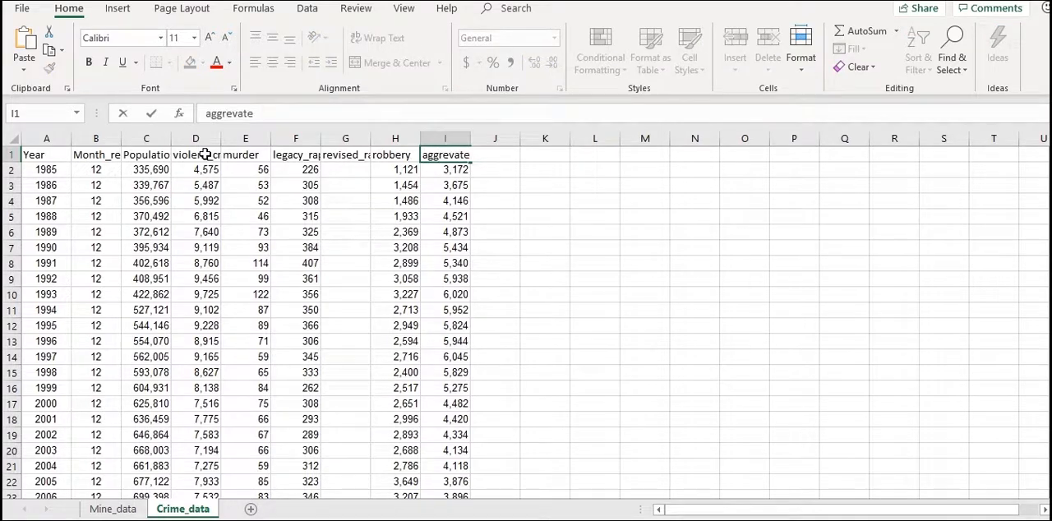
pyautogui.write('d_assault')
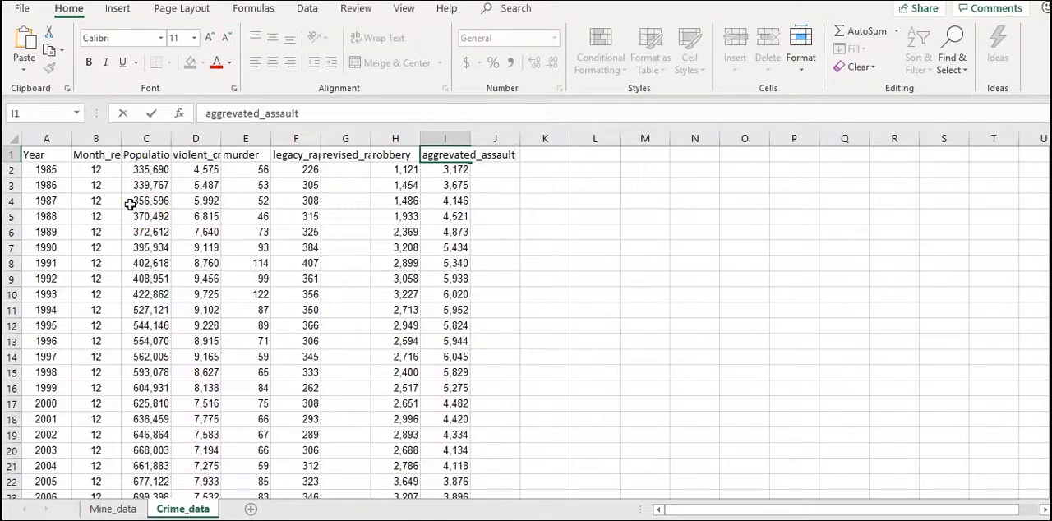
# Select the whole Crime_data sheet and autofit all column widths to their contents
pyautogui.click(49, 156)
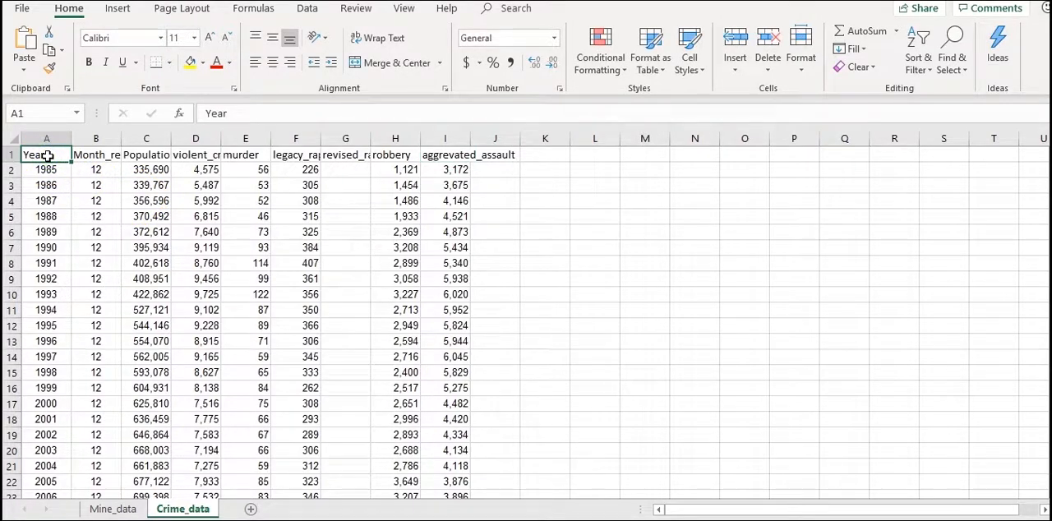
pyautogui.press('Right')
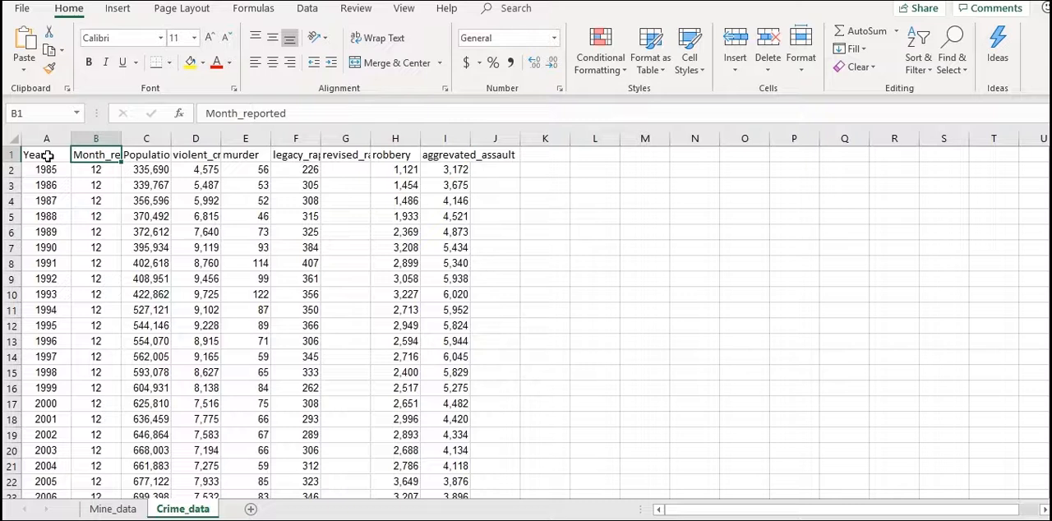
pyautogui.press('Right')
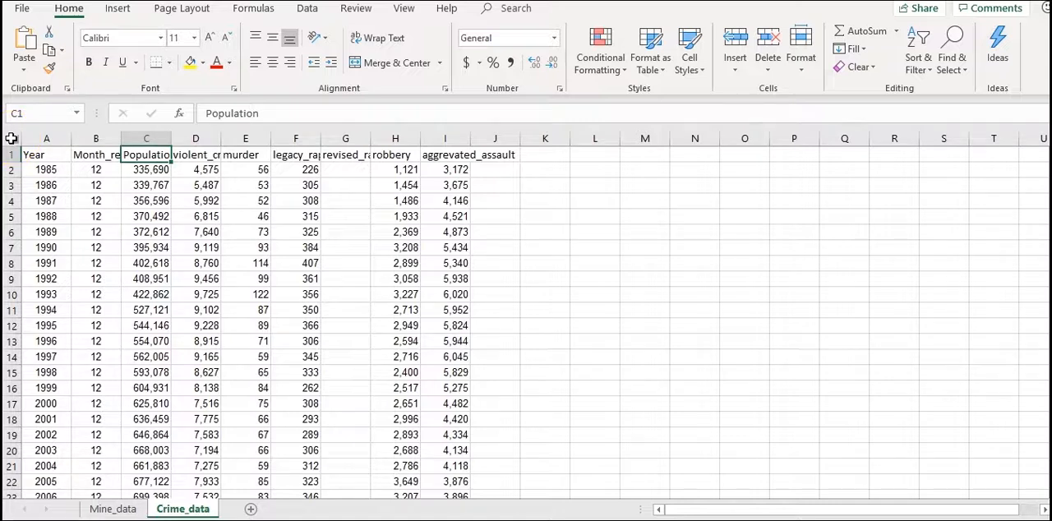
pyautogui.click(11, 138)
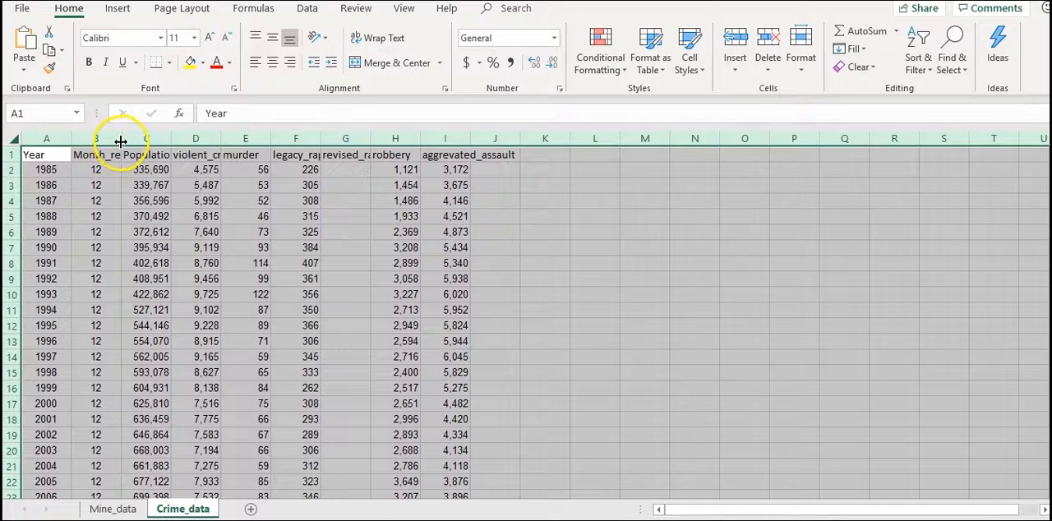
pyautogui.doubleClick(172, 139)
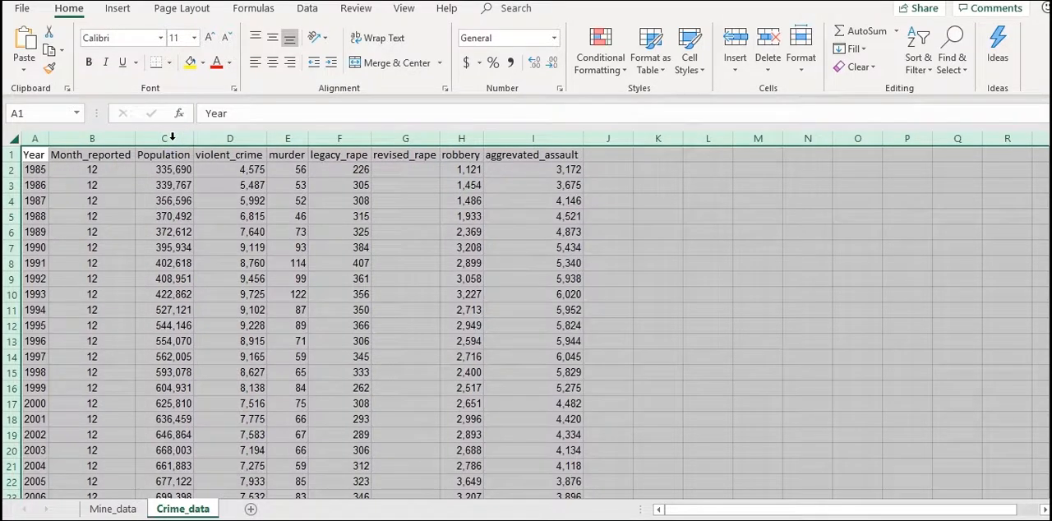
pyautogui.click(202, 187)
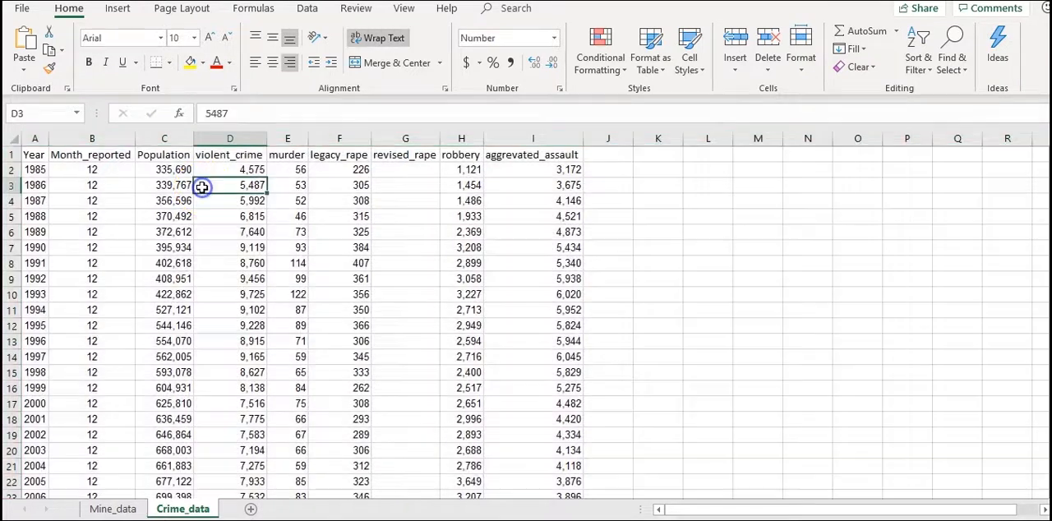
# Manually widen the murder column (column E)
pyautogui.click(287, 139)
pyautogui.moveTo(307, 140); pyautogui.dragTo(327, 136)
pyautogui.click(310, 168)
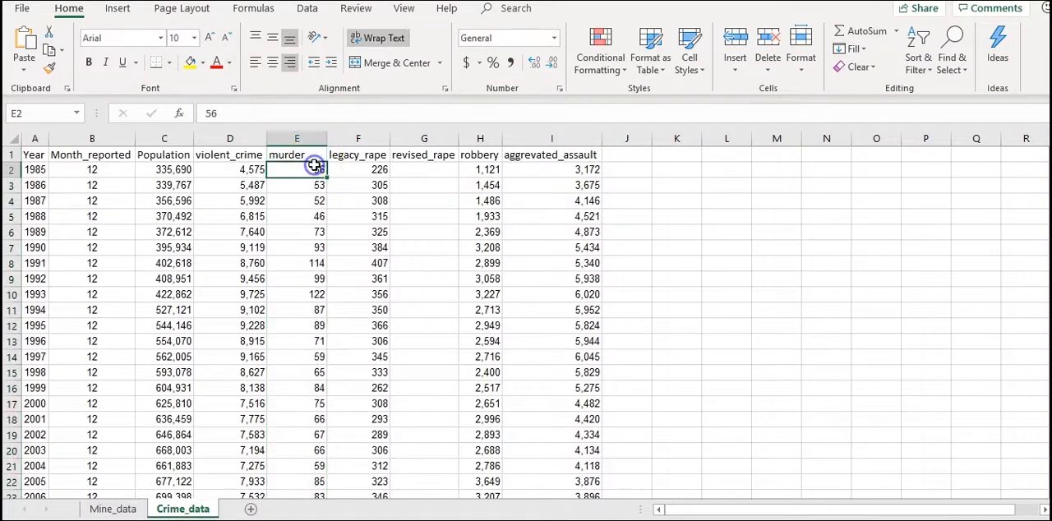
# Autofit all columns of the Crime_data sheet again, including the manually widened murder column
pyautogui.click(15, 139)
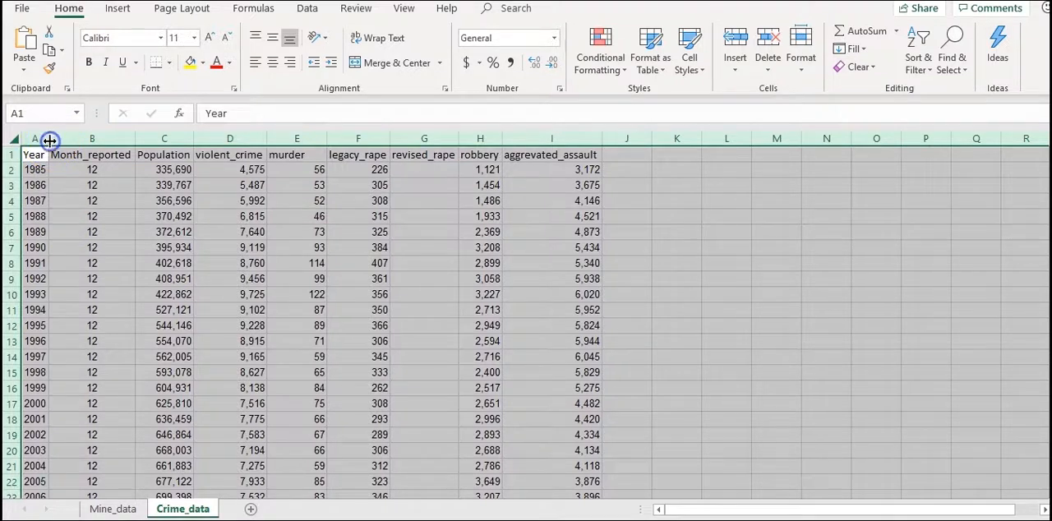
pyautogui.doubleClick(49, 139)
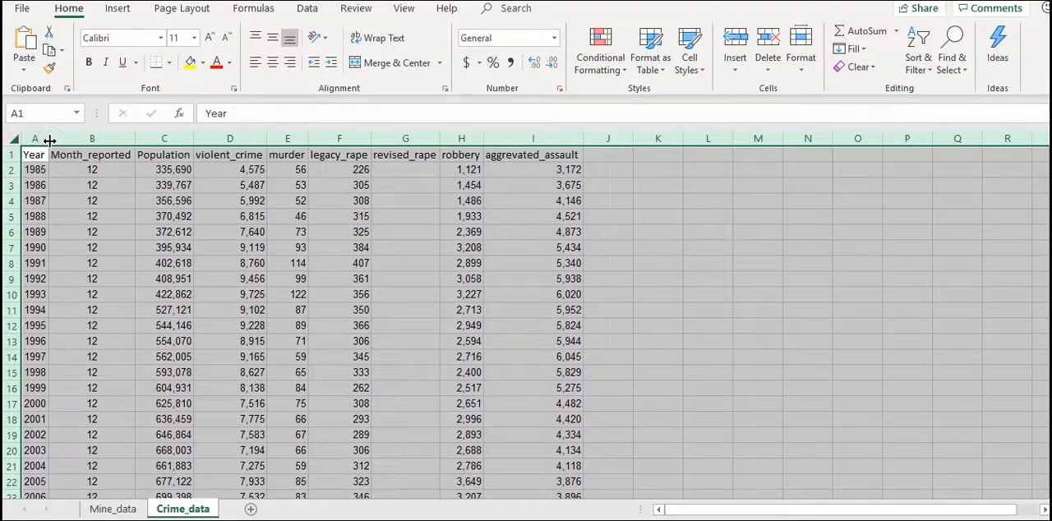
pyautogui.click(241, 312)
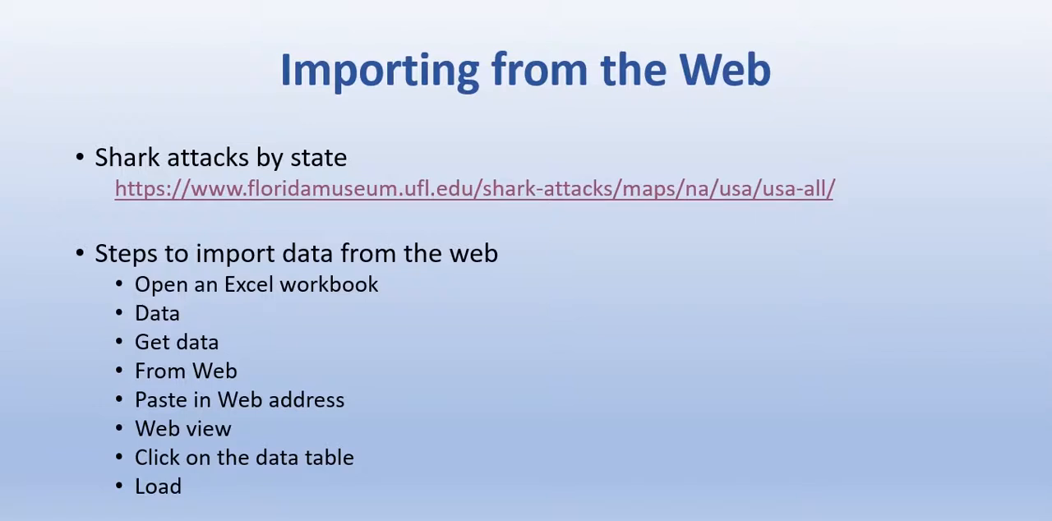
# Open the slide's floridamuseum.ufl.edu link to shark attacks by state and examine the page's US map and state totals table
pyautogui.rightClick(456, 187)
pyautogui.click(418, 190)
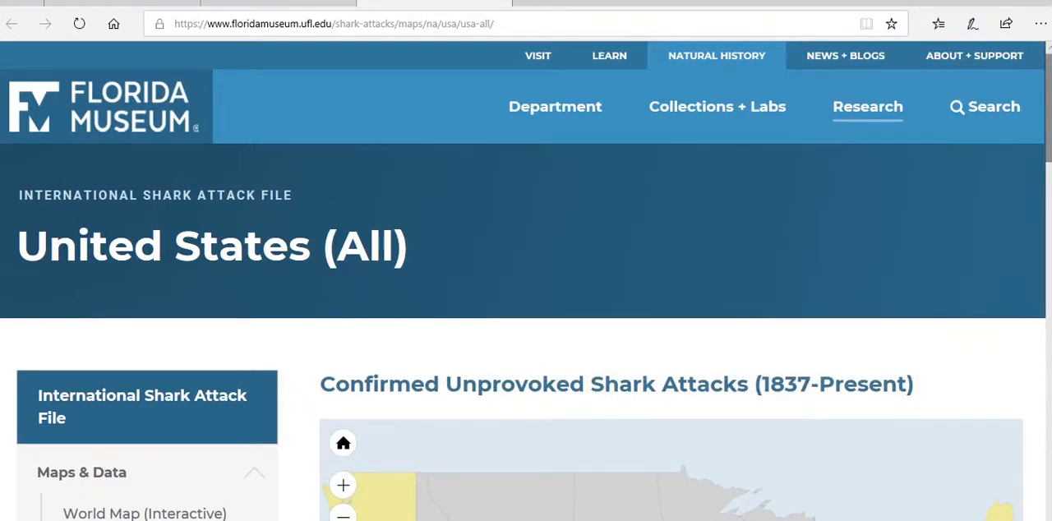
pyautogui.scroll(-5, 1049, 82)
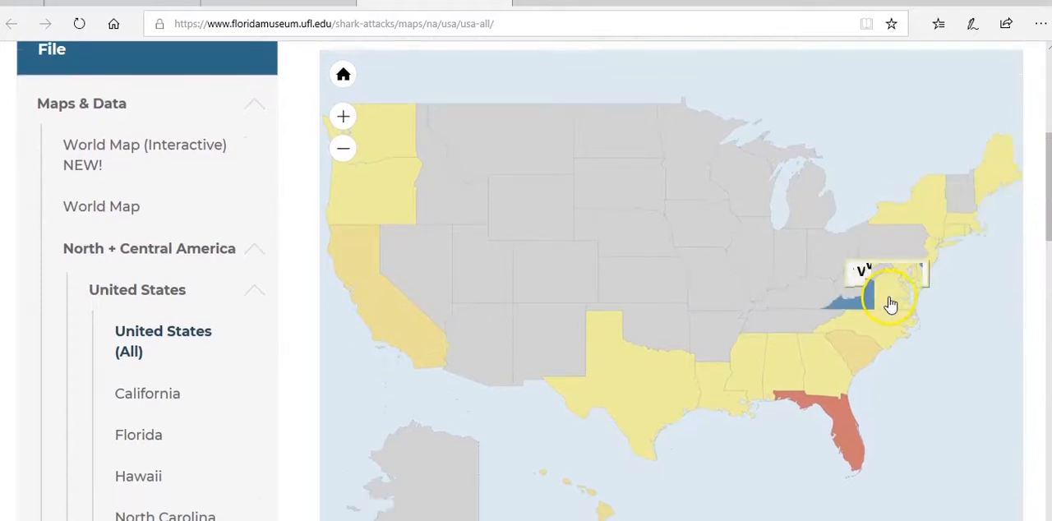
pyautogui.moveTo(887, 322)
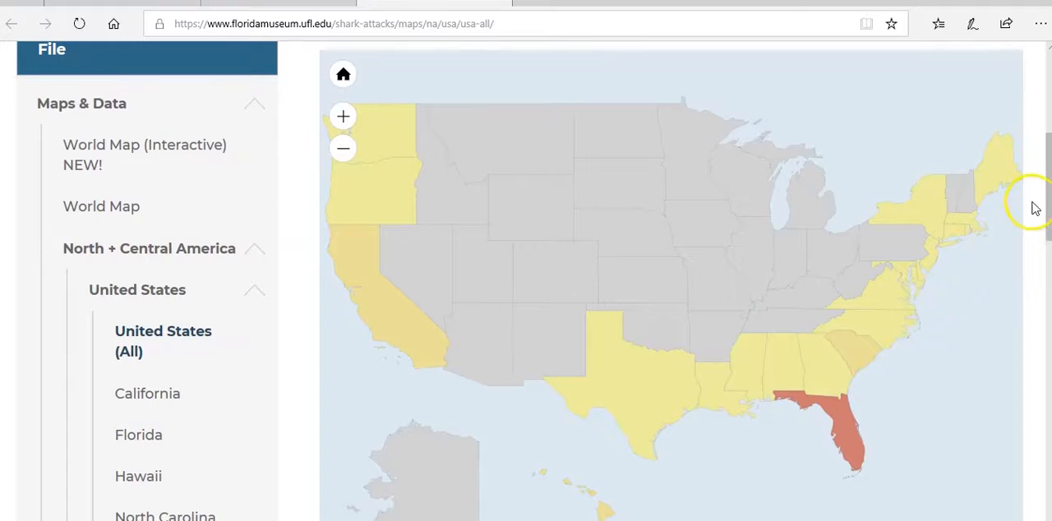
pyautogui.scroll(-1, 1049, 205)
pyautogui.moveTo(1049, 205); pyautogui.dragTo(1049, 326)
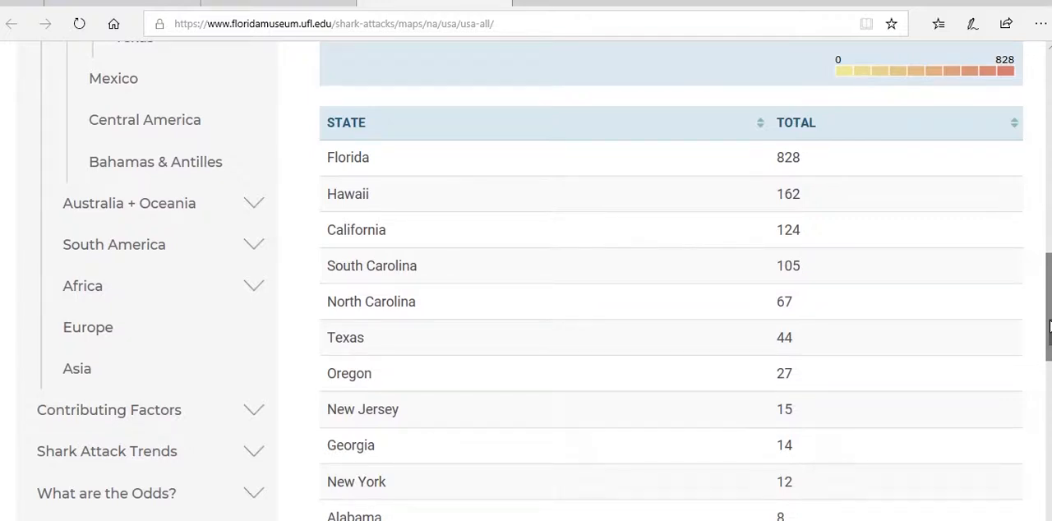
pyautogui.moveTo(1048, 326); pyautogui.dragTo(1049, 160)
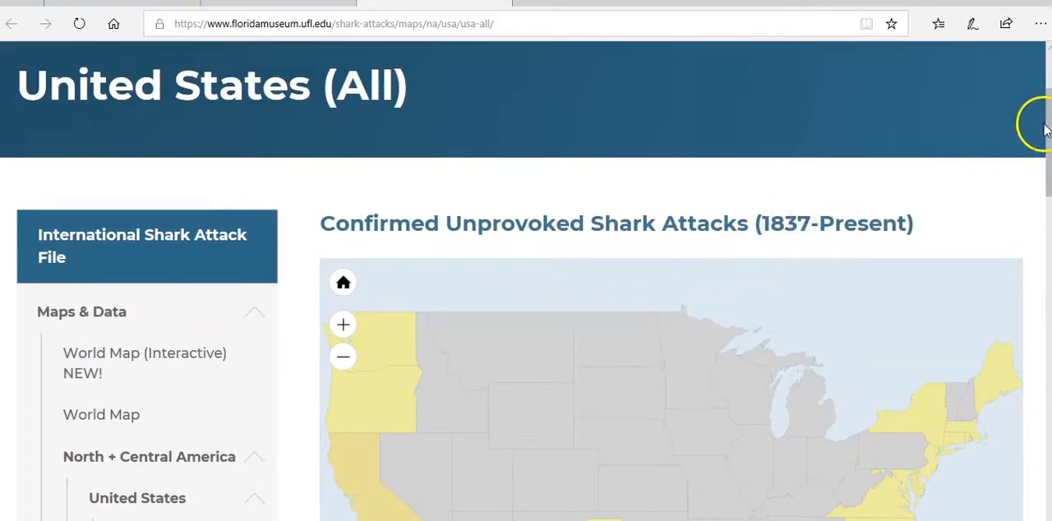
pyautogui.moveTo(1044, 124); pyautogui.dragTo(1047, 273)
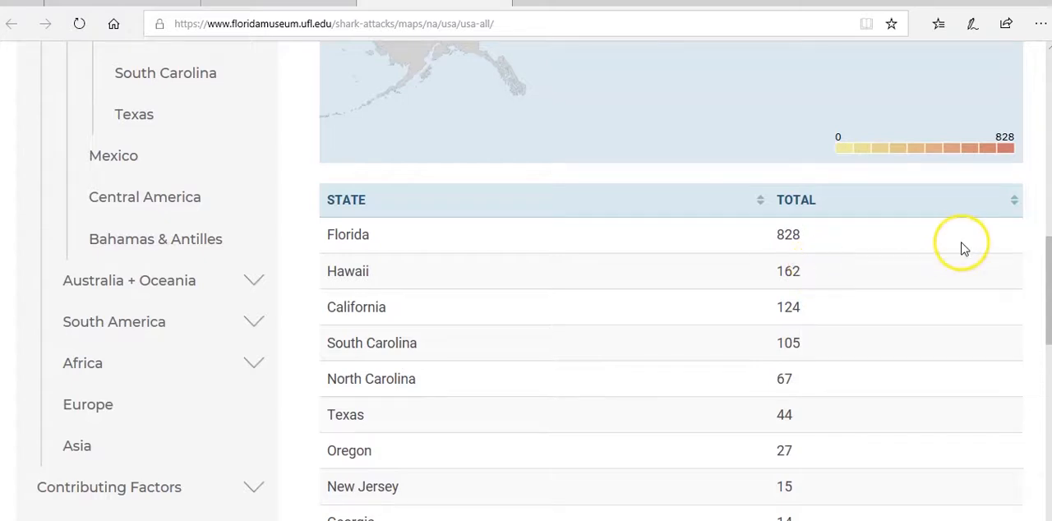
pyautogui.moveTo(1048, 244); pyautogui.dragTo(1047, 187)
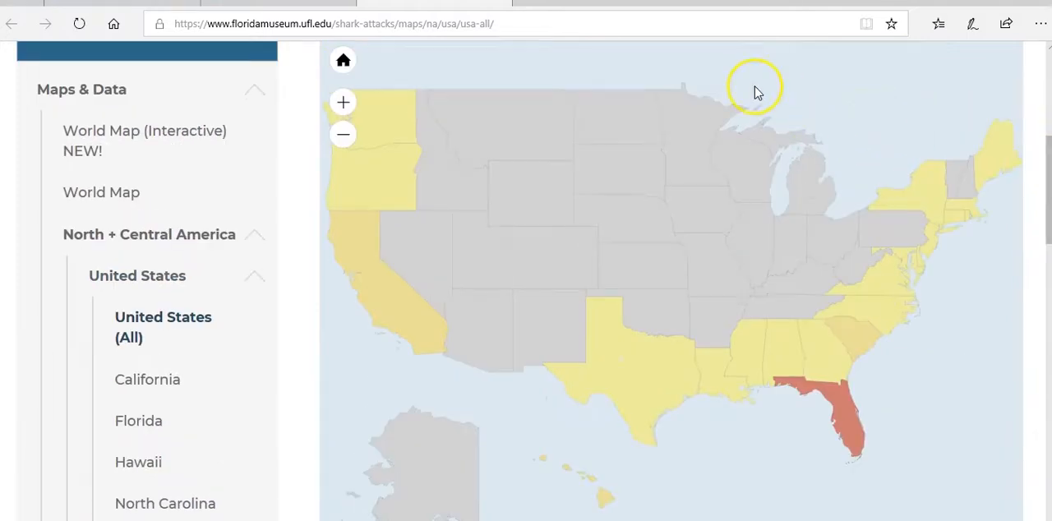
# Copy the full web address of the Florida Museum shark attack page and switch to the blank Excel workbook
pyautogui.click(720, 24)
pyautogui.hotkey('ctrl', 'c')
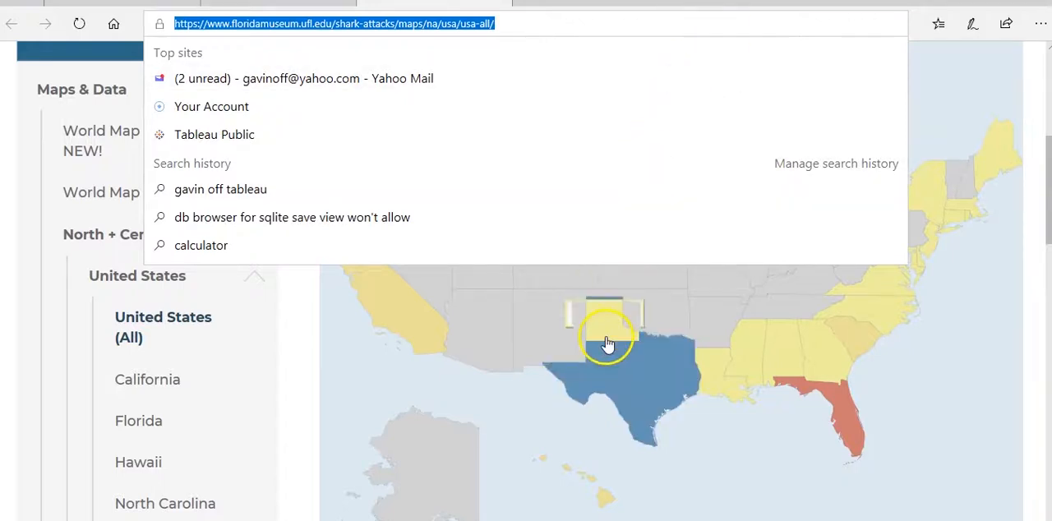
pyautogui.hotkey('alt', 'Tab')
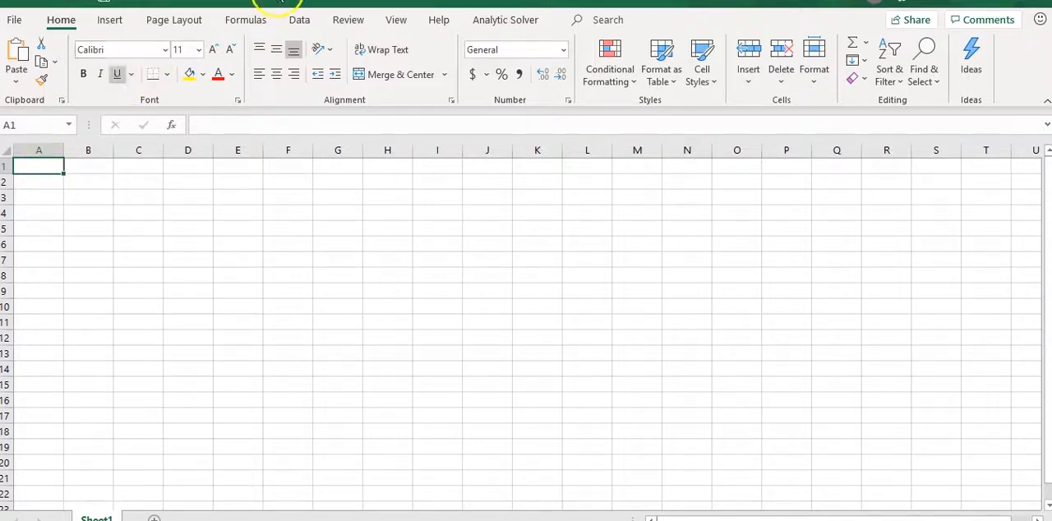
pyautogui.click(301, 22)
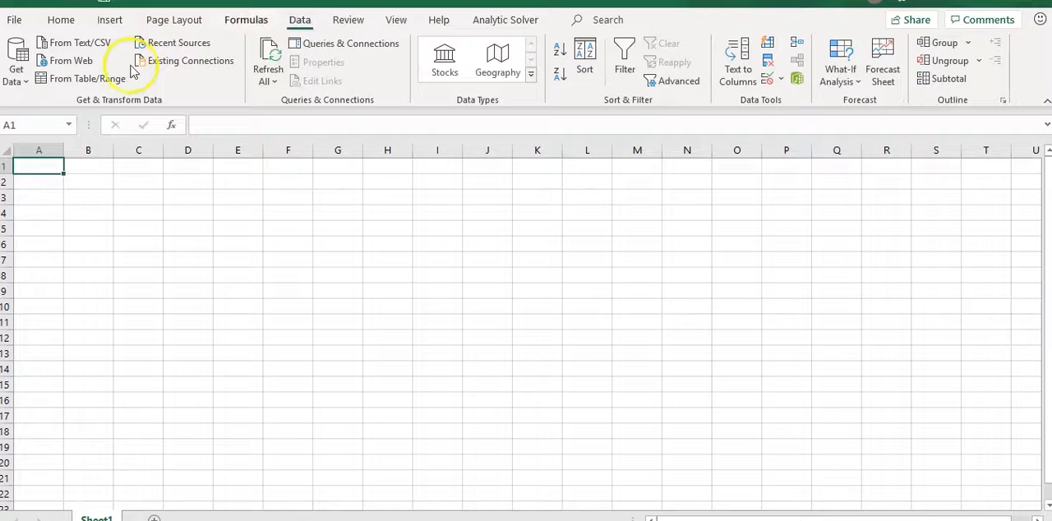
pyautogui.click(74, 62)
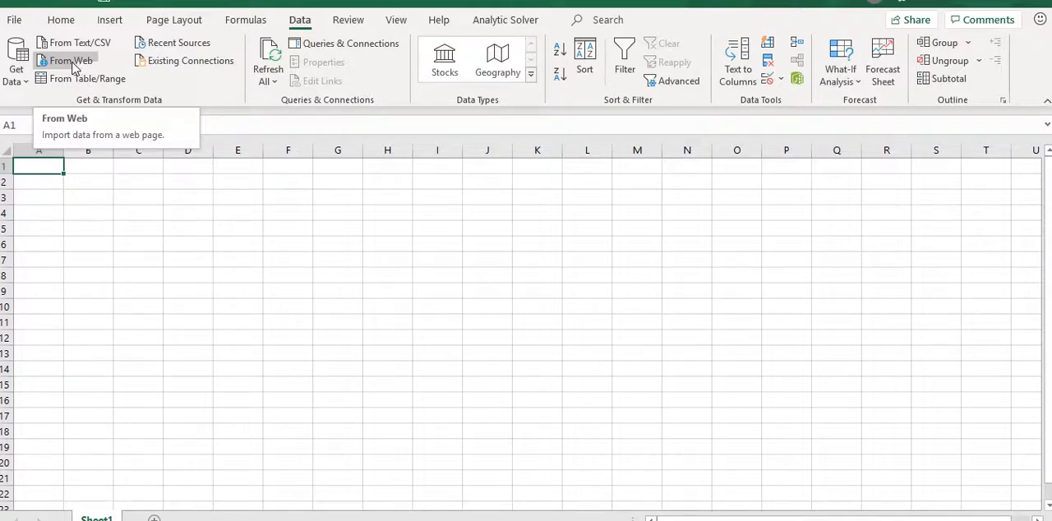
pyautogui.click(72, 62)
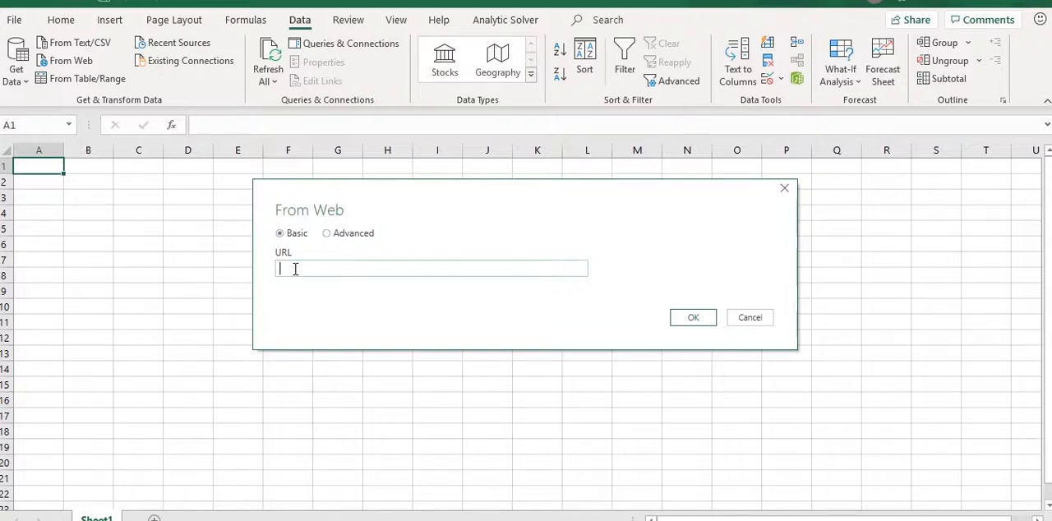
pyautogui.hotkey('ctrl', 'v')
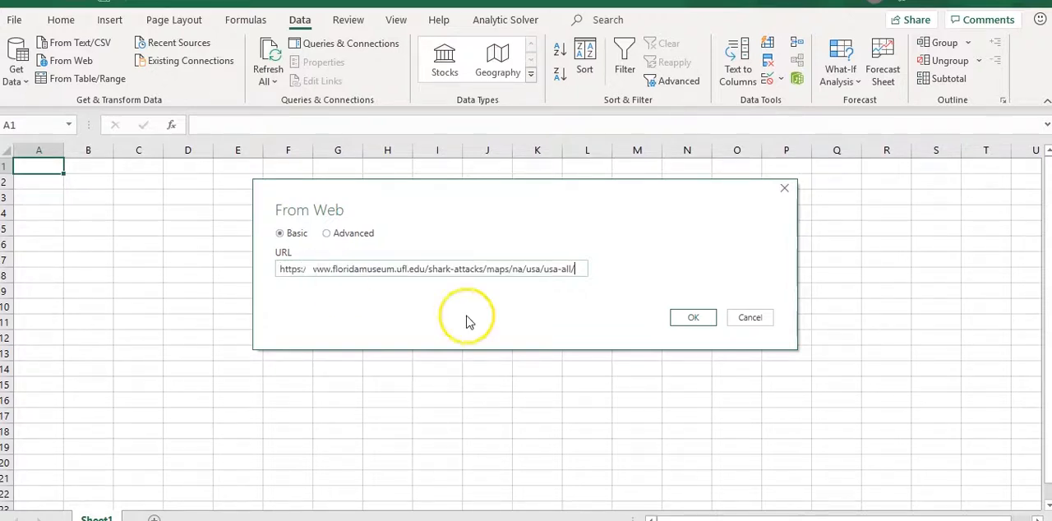
pyautogui.click(690, 319)
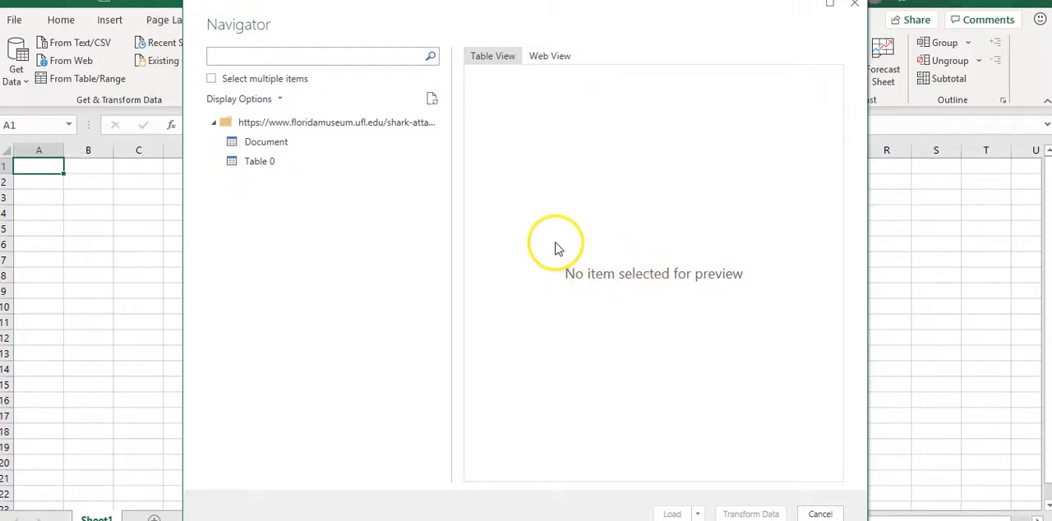
# Preview the page in Web View, select Table 0, load it into the workbook and close the queries list
pyautogui.click(553, 60)
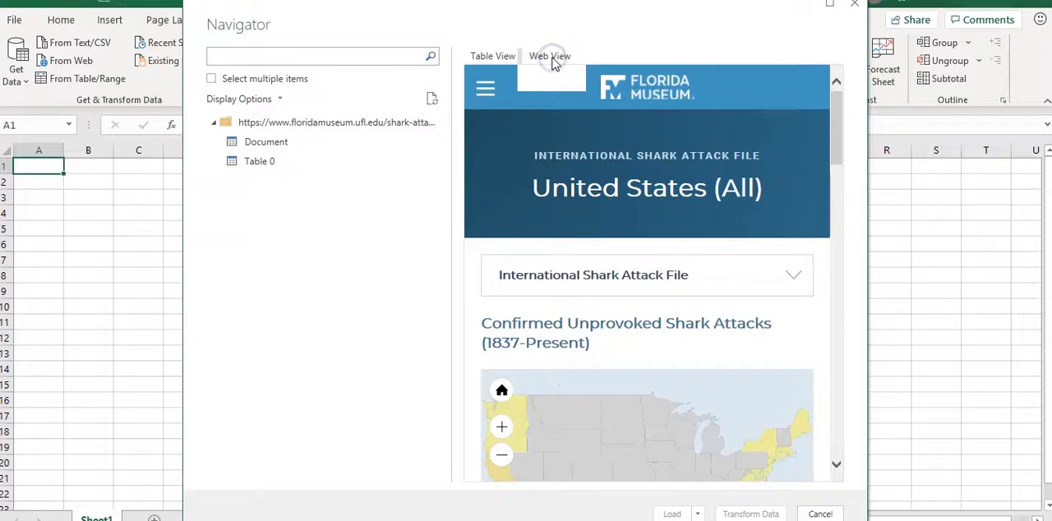
pyautogui.moveTo(835, 128); pyautogui.dragTo(838, 206)
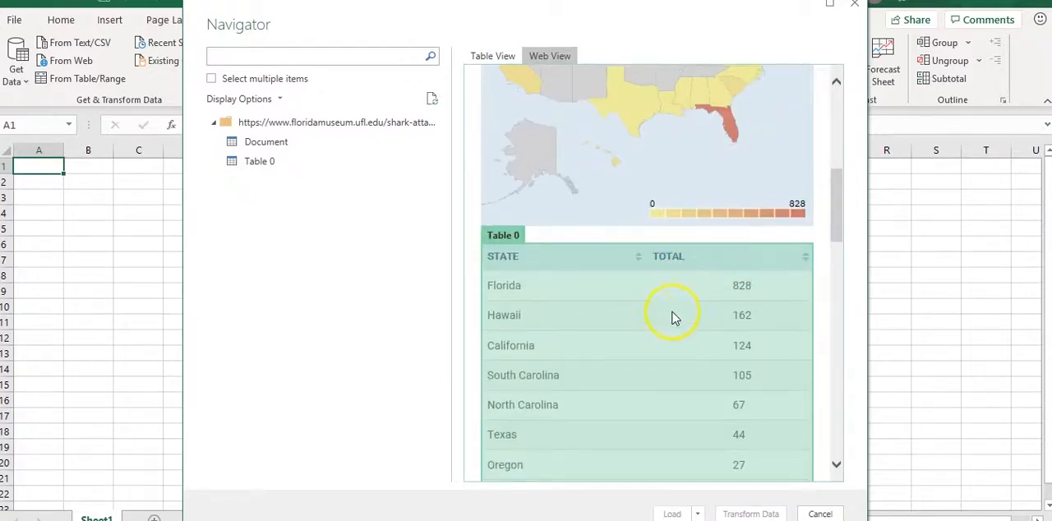
pyautogui.click(622, 317)
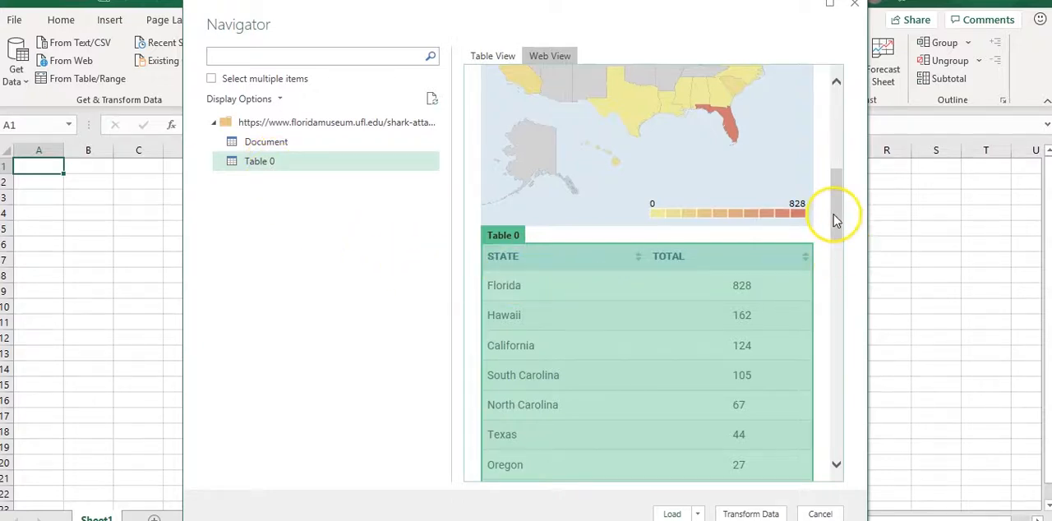
pyautogui.moveTo(835, 217); pyautogui.dragTo(833, 380)
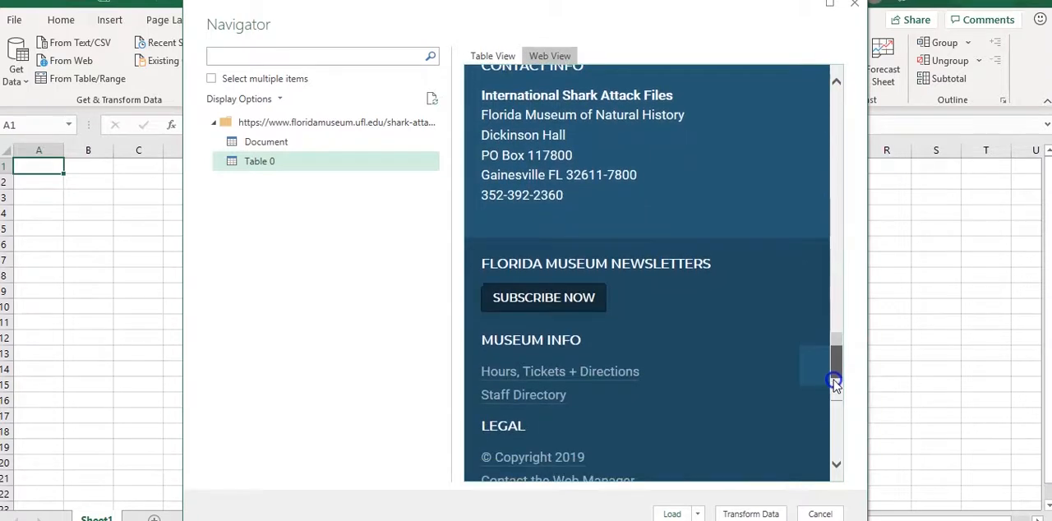
pyautogui.click(672, 514)
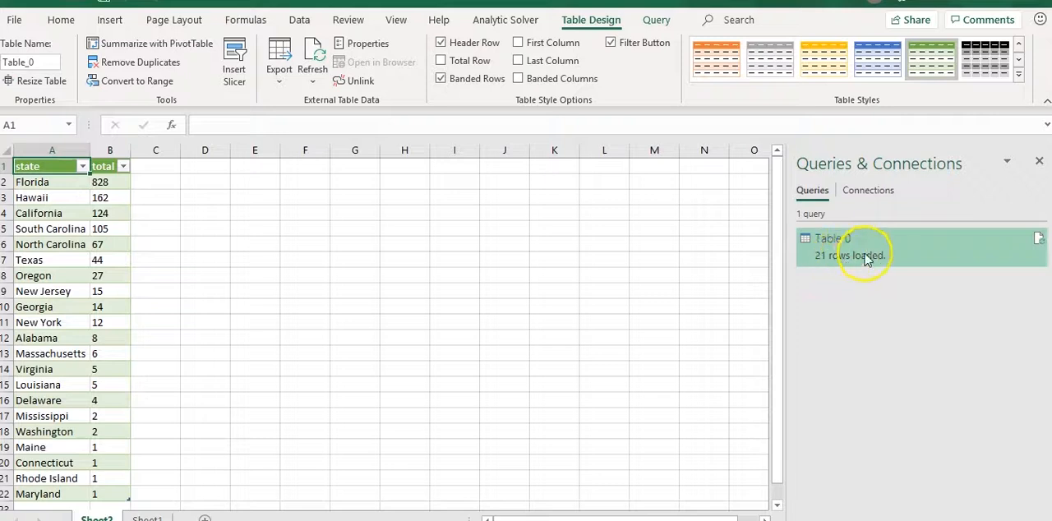
pyautogui.click(1040, 163)
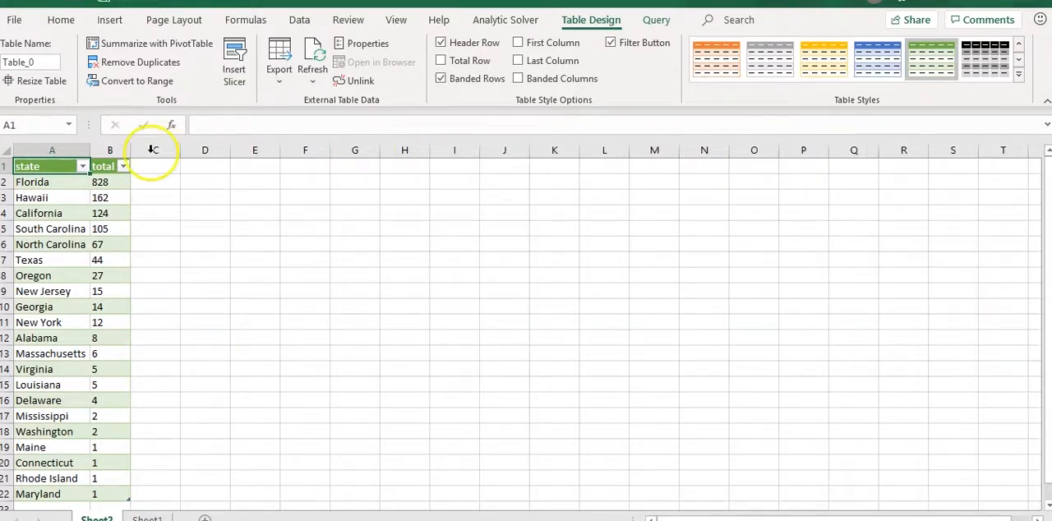
pyautogui.click(5, 151)
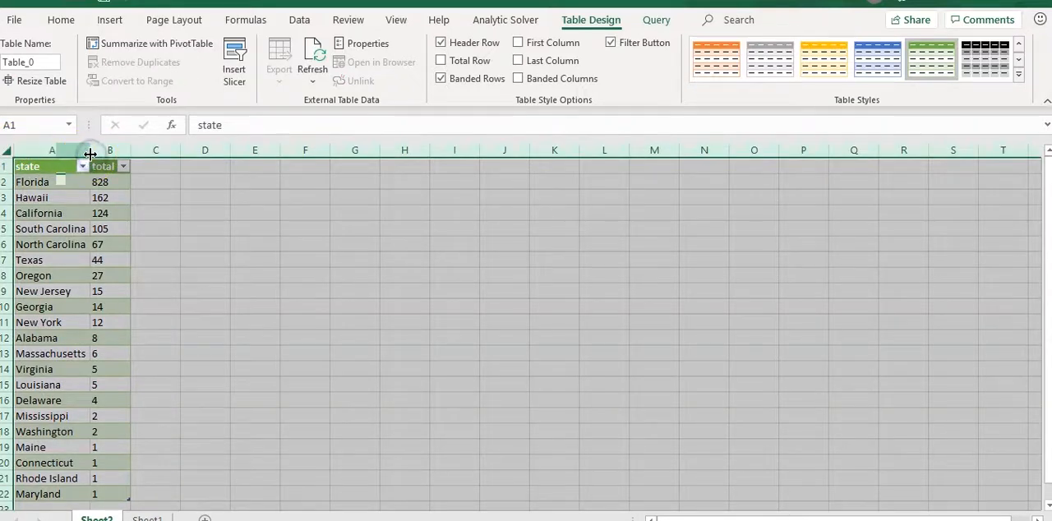
pyautogui.click(224, 197)
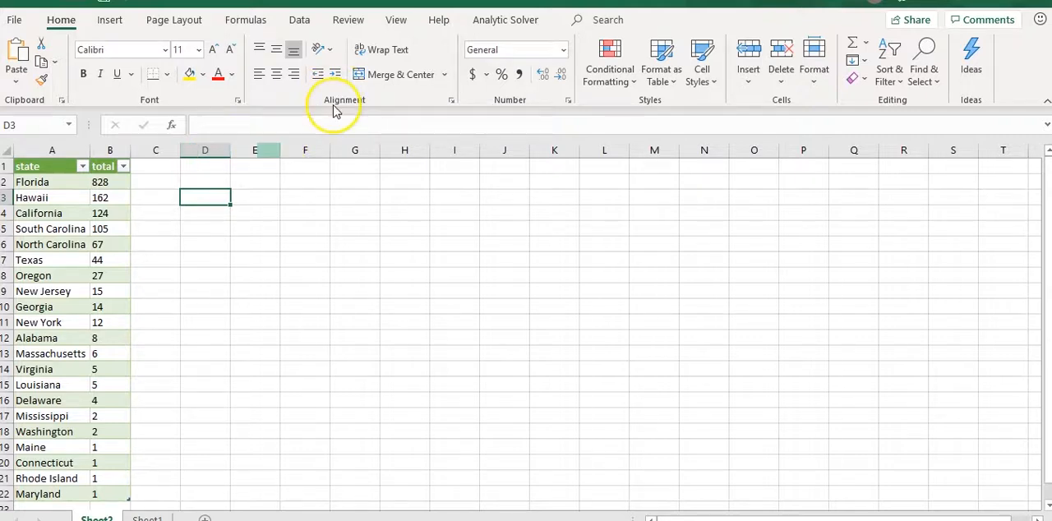
pyautogui.click(396, 20)
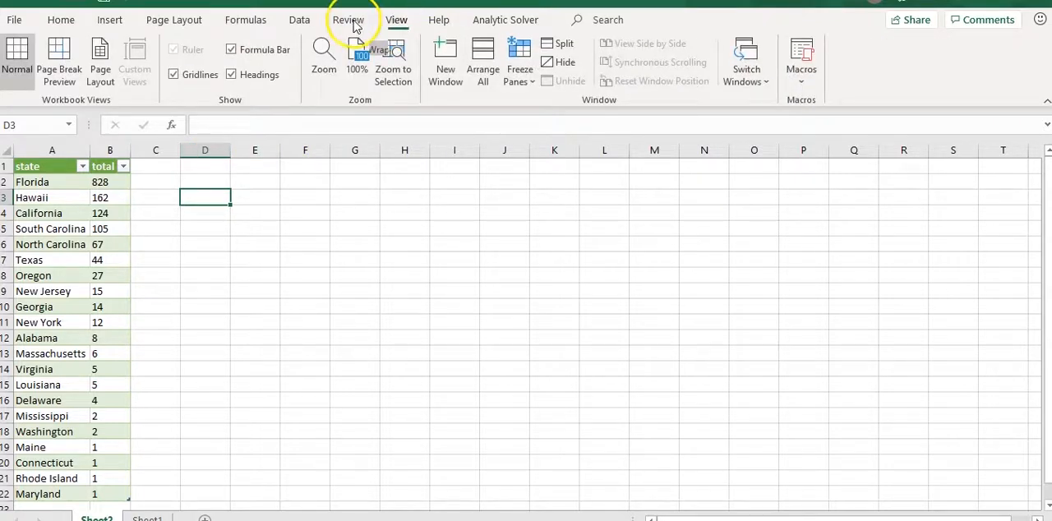
# Turn off the filter on the state and total headers of the imported shark attack table
pyautogui.click(81, 181)
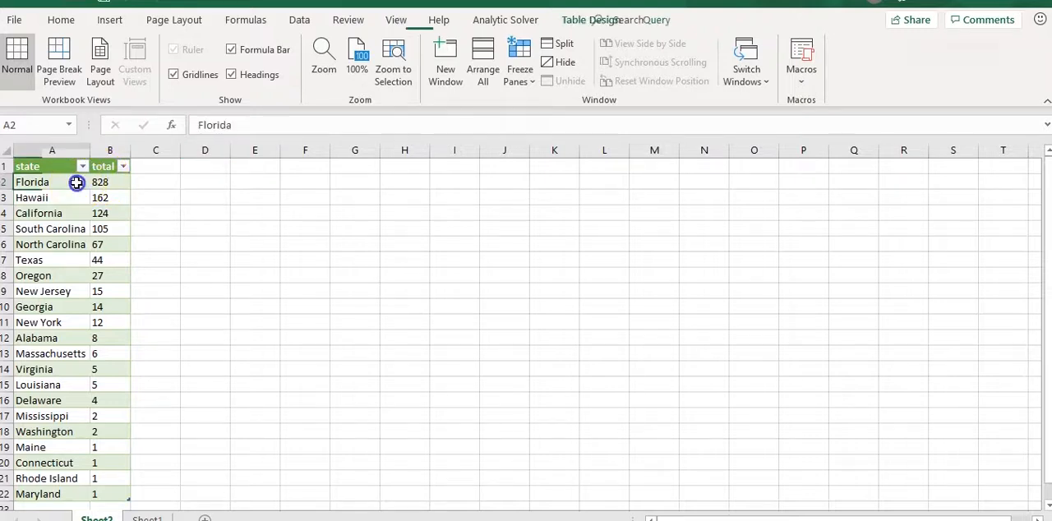
pyautogui.click(37, 170)
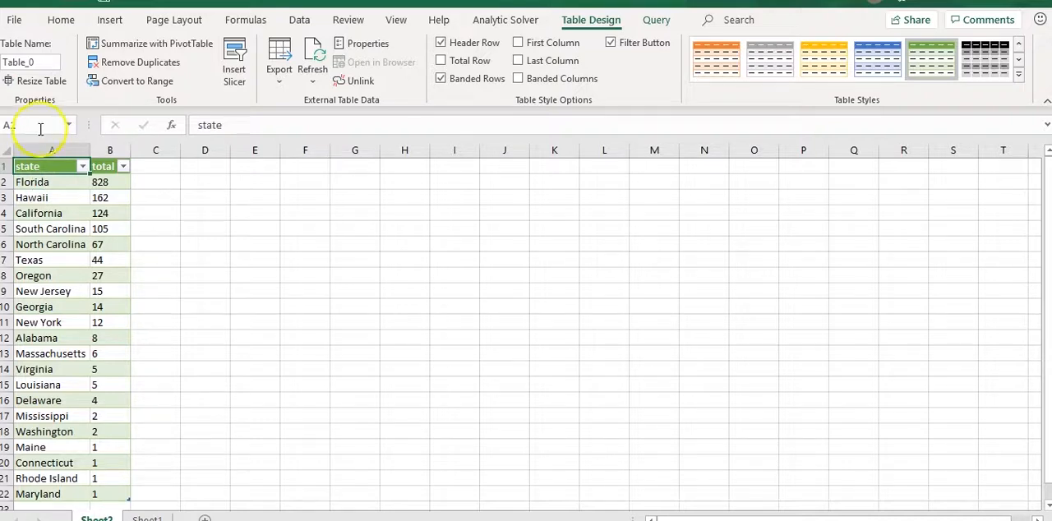
pyautogui.click(61, 20)
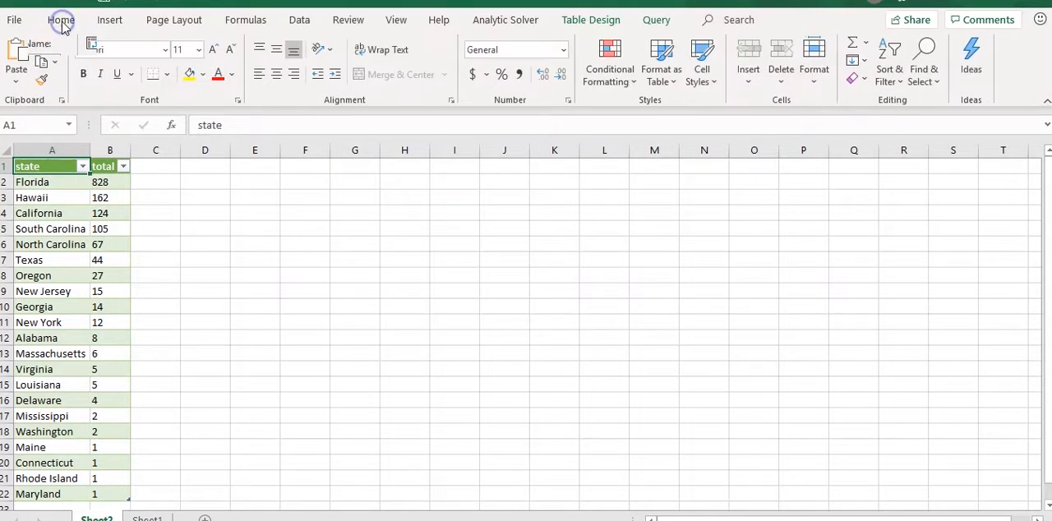
pyautogui.click(888, 74)
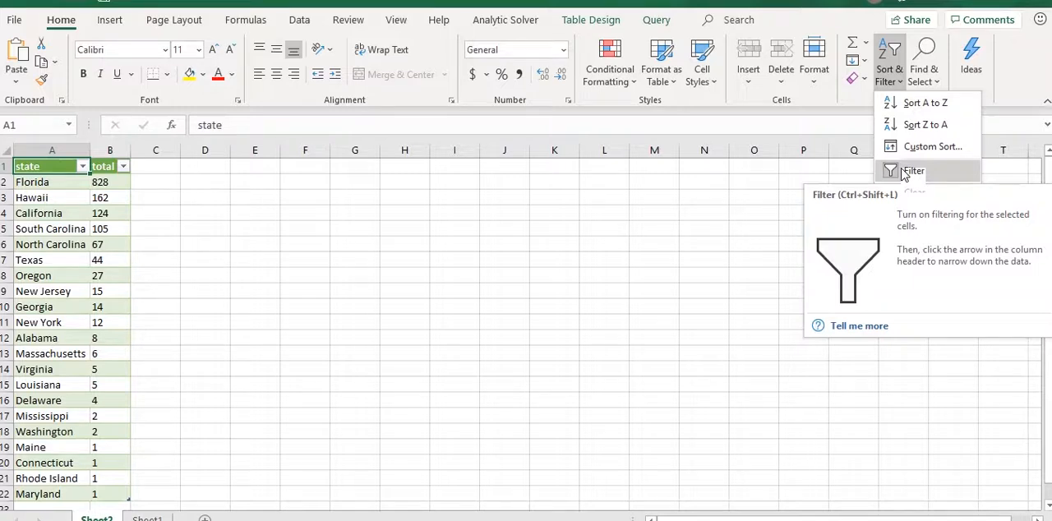
pyautogui.click(904, 172)
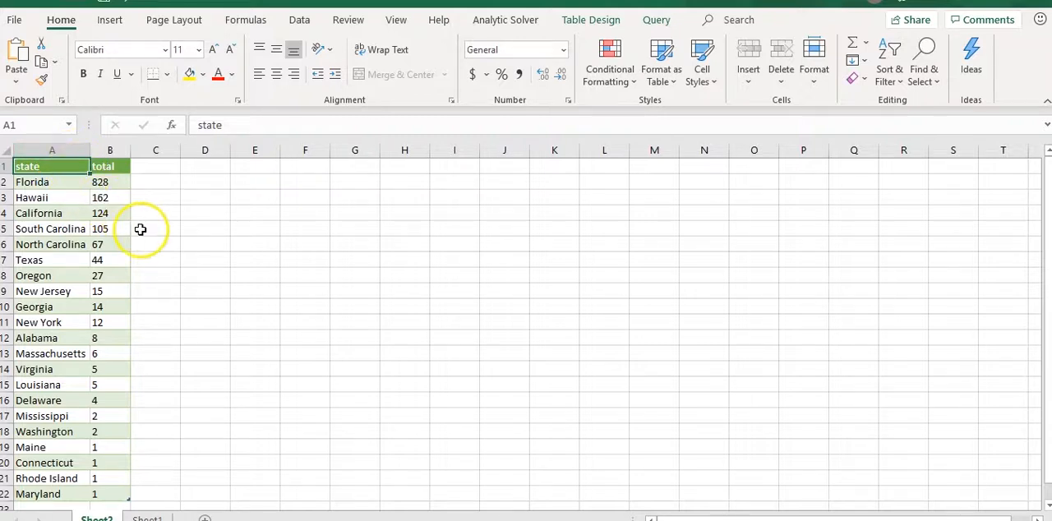
# Remove the color formatting from the imported state totals table by applying the None table style
pyautogui.click(52, 165)
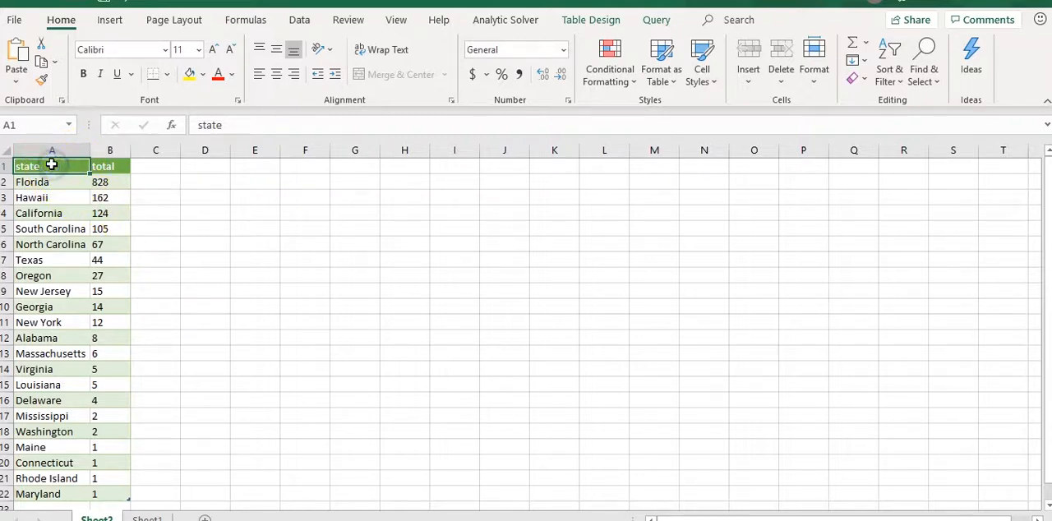
pyautogui.click(572, 20)
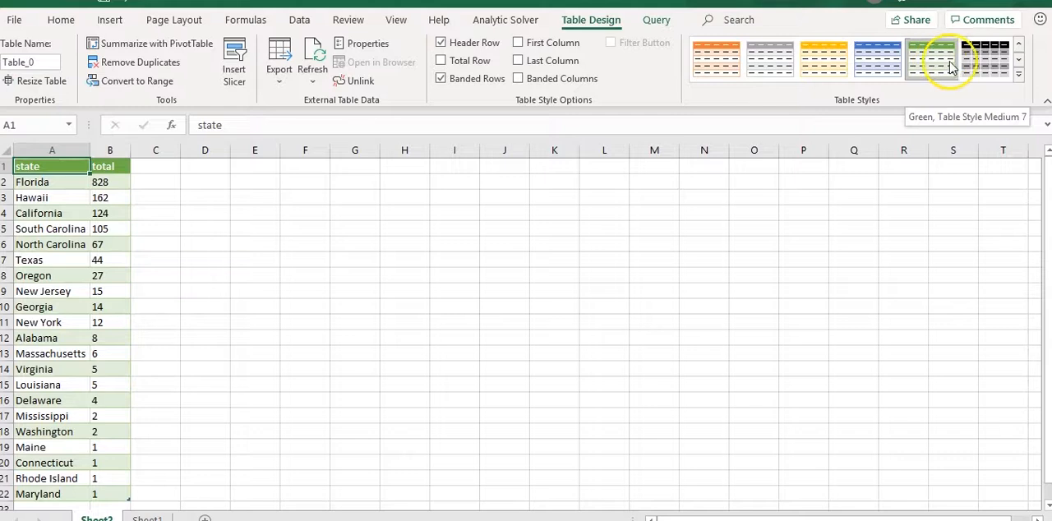
pyautogui.click(1018, 57)
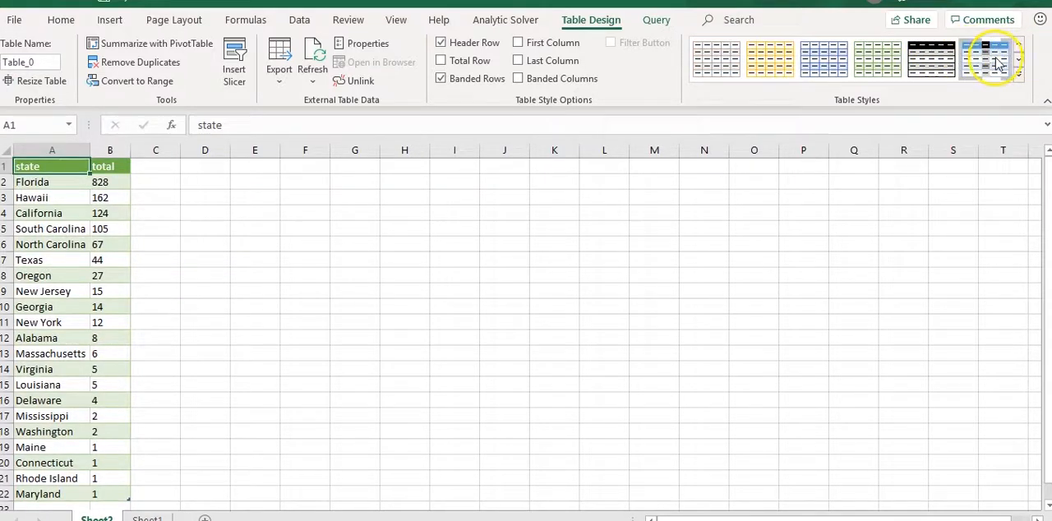
pyautogui.click(1019, 50)
pyautogui.click(1018, 49)
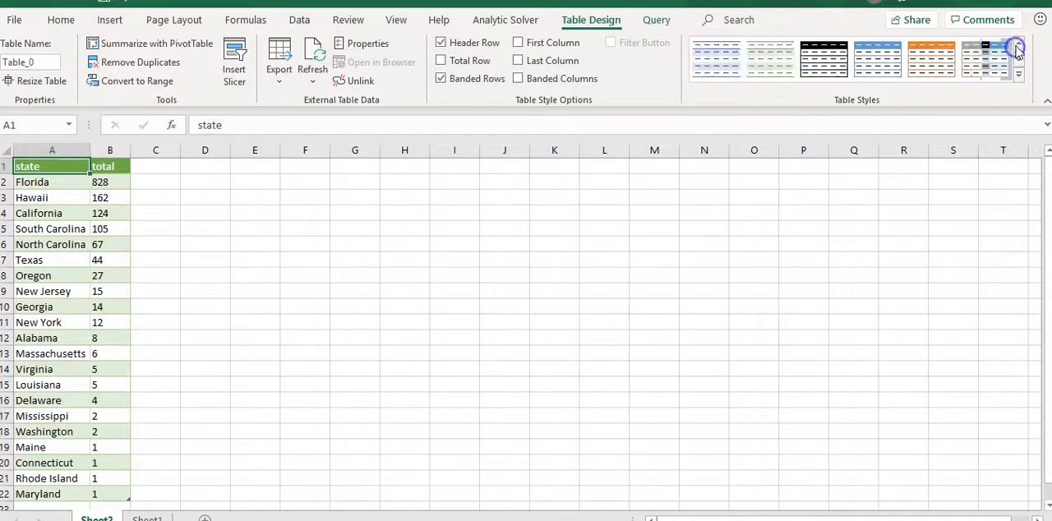
pyautogui.click(993, 54)
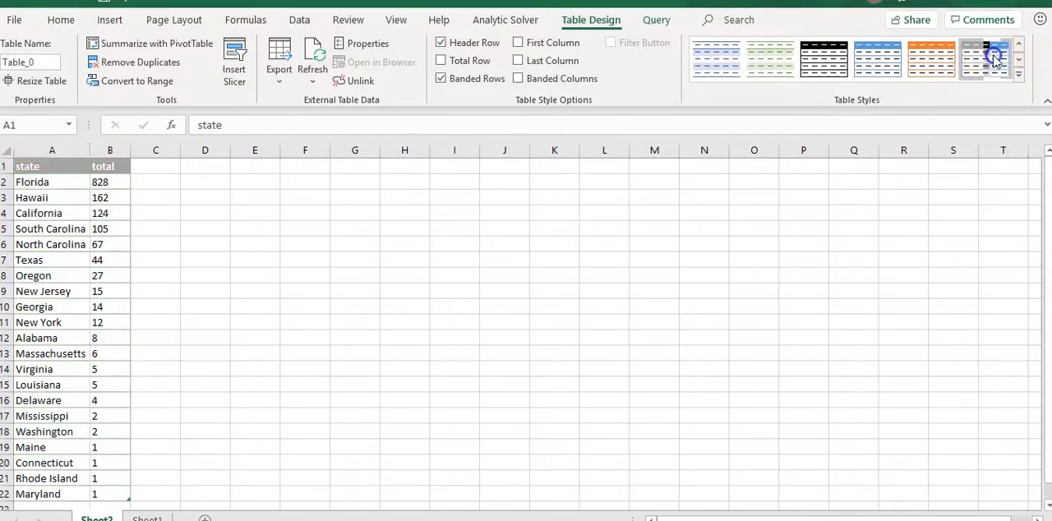
pyautogui.click(1018, 46)
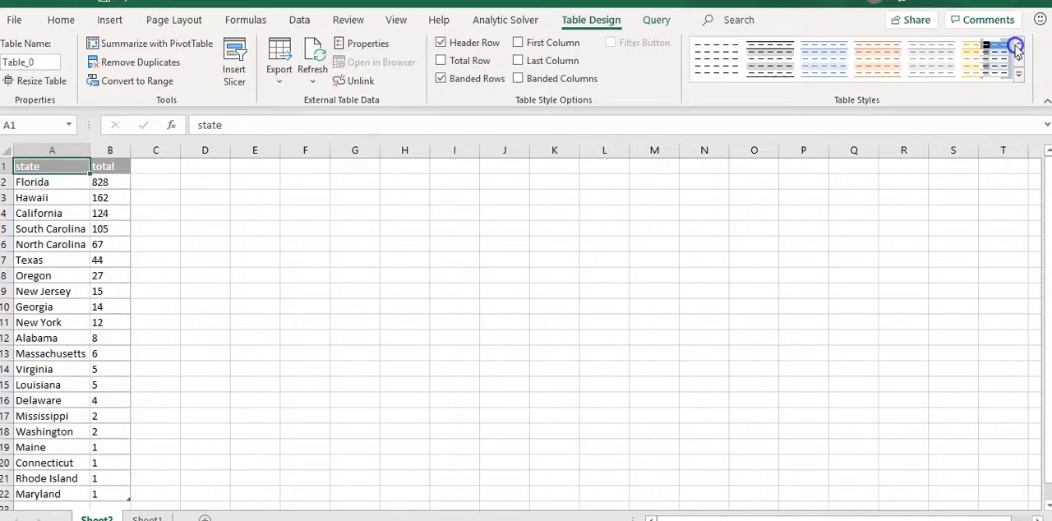
pyautogui.click(720, 56)
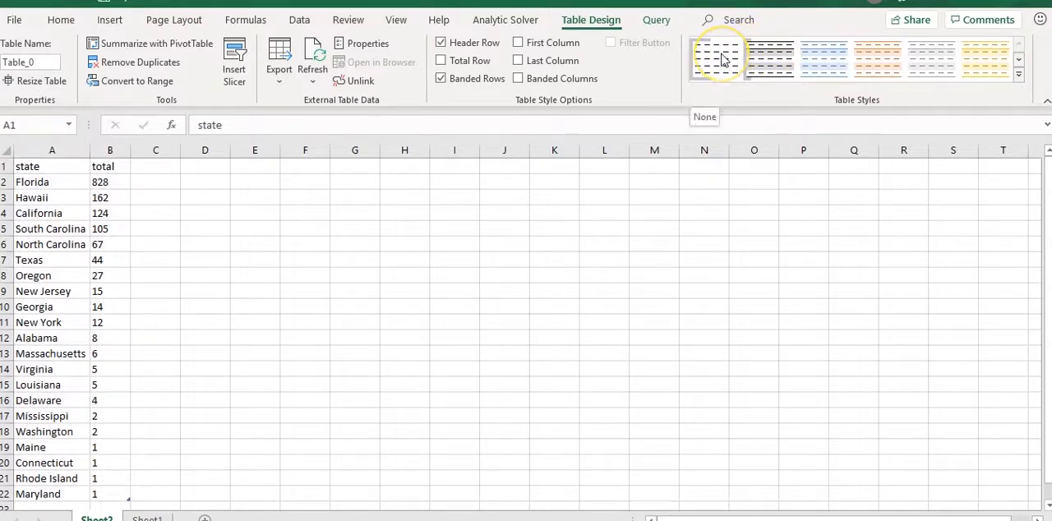
pyautogui.click(357, 242)
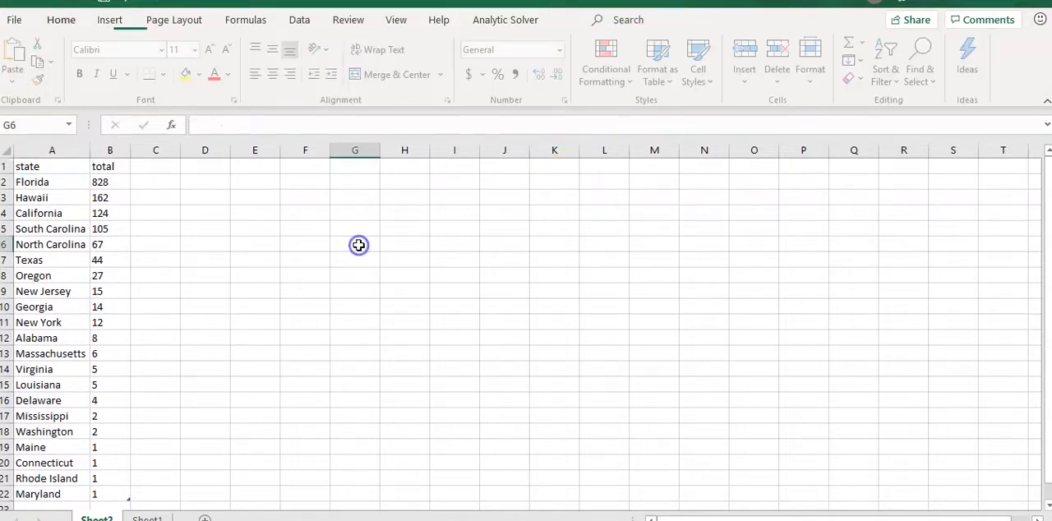
# Autofit the column widths of the whole sheet to the state and total data
pyautogui.click(6, 149)
pyautogui.doubleClick(89, 148)
pyautogui.click(148, 212)
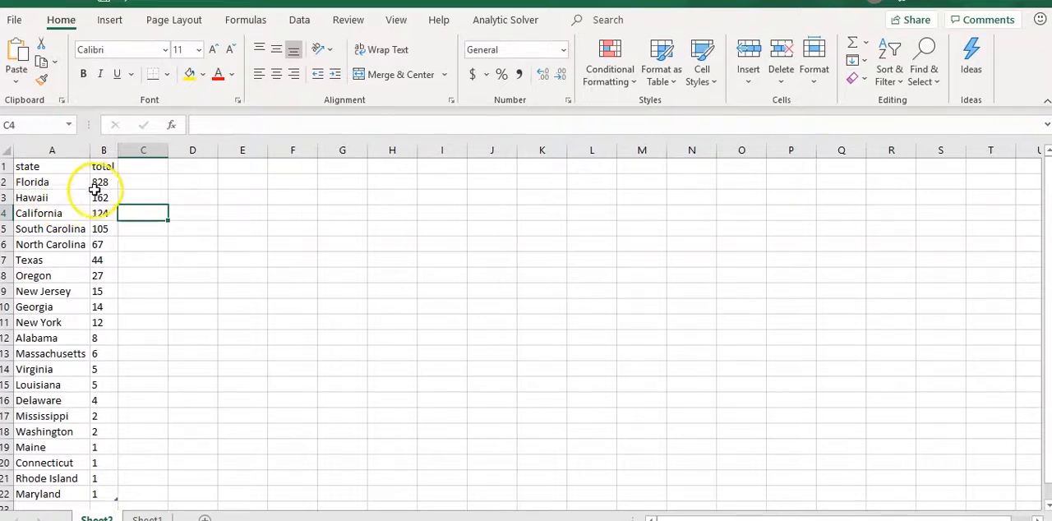
# Examine the imported rows from Florida and Massachusetts down to the last listed states, checking them against their row numbers
pyautogui.click(100, 182)
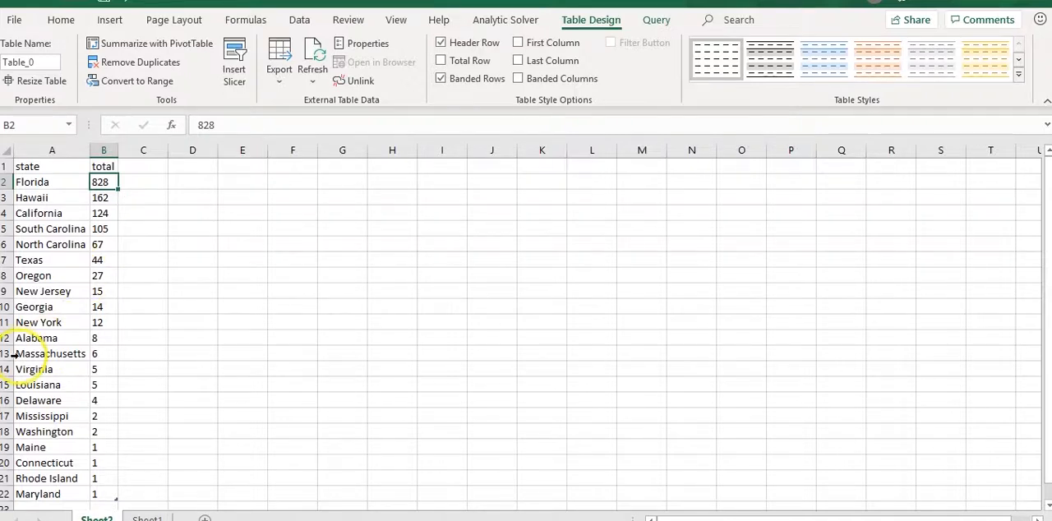
pyautogui.click(7, 354)
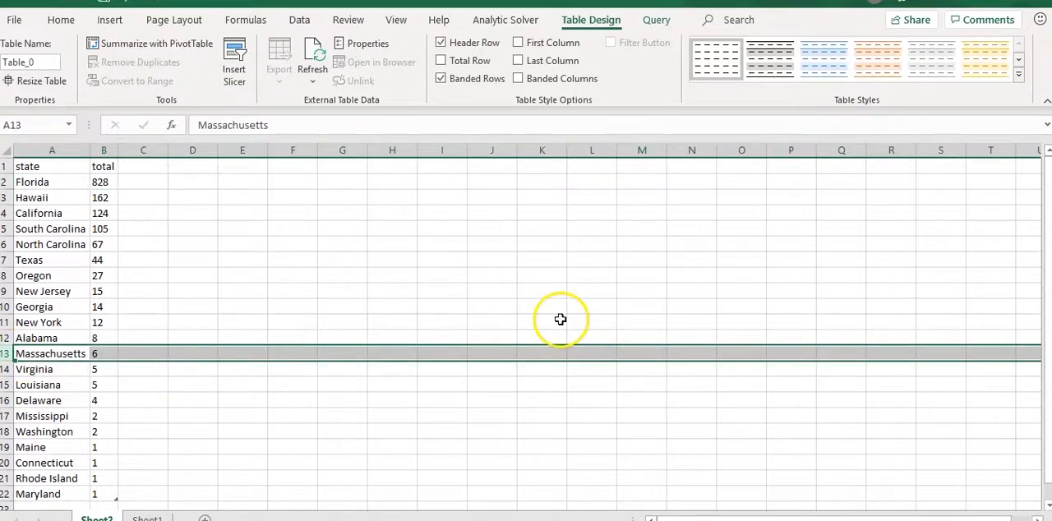
pyautogui.moveTo(691, 291); pyautogui.dragTo(642, 322)
pyautogui.scroll(-2, 575, 332)
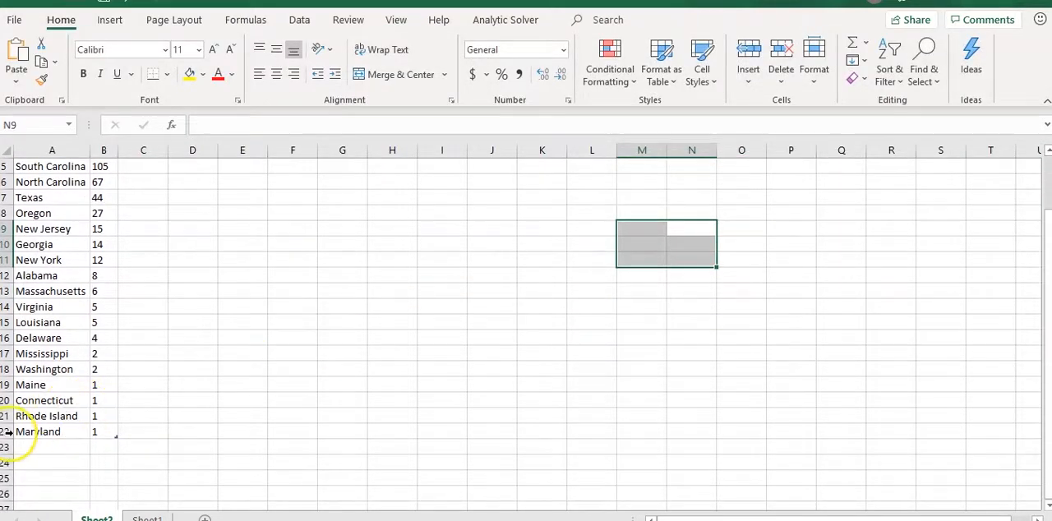
pyautogui.click(7, 432)
pyautogui.click(59, 385)
pyautogui.click(58, 402)
pyautogui.click(59, 416)
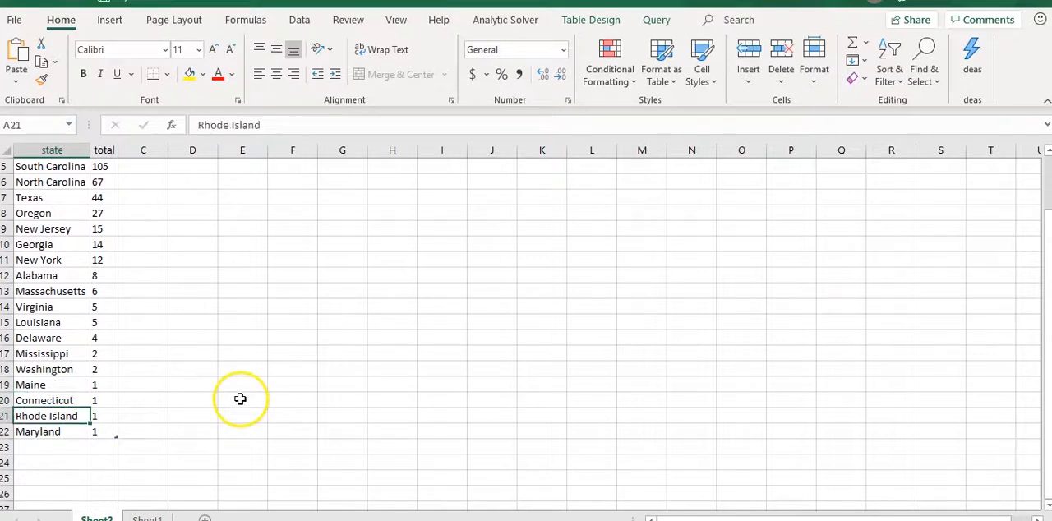
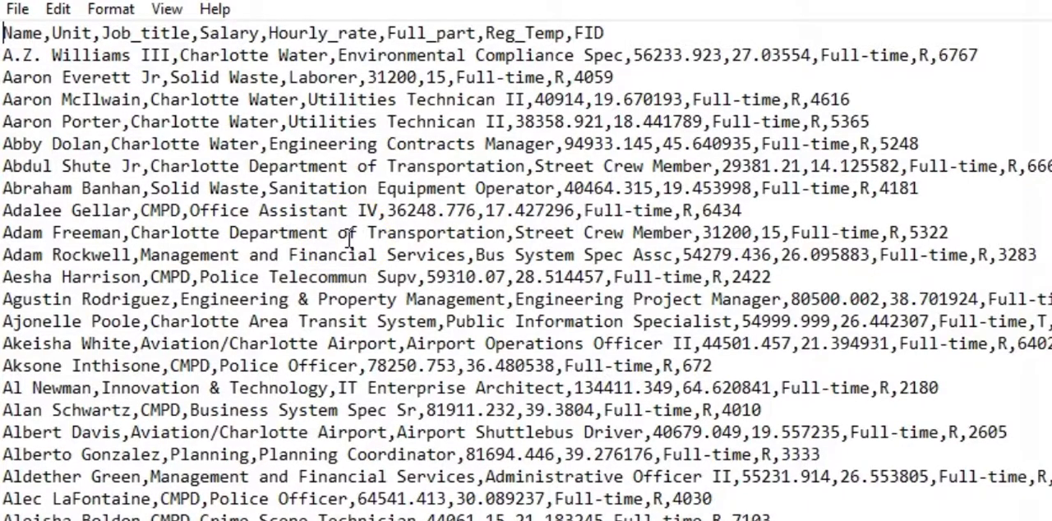
# Examine the comma-separated Charlotte salaries text file, checking its header row and how the name and department fields are delimited
pyautogui.scroll(-5, 349, 237)
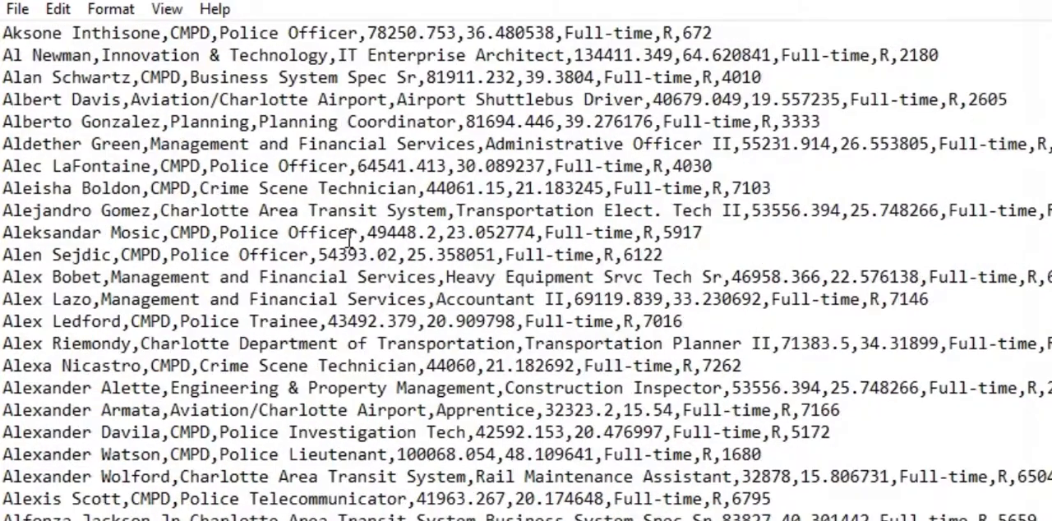
pyautogui.scroll(-4, 349, 237)
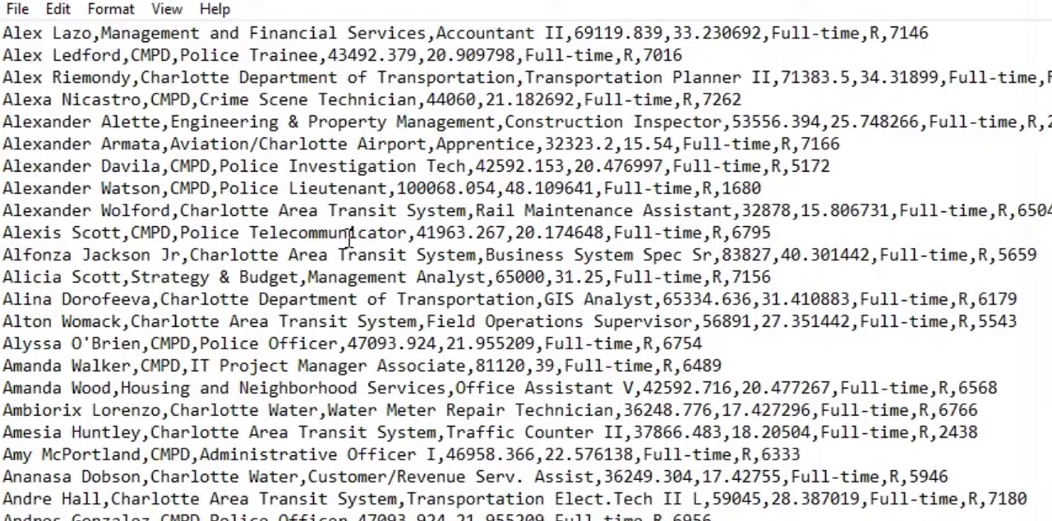
pyautogui.scroll(-2, 350, 237)
pyautogui.scroll(9, 349, 236)
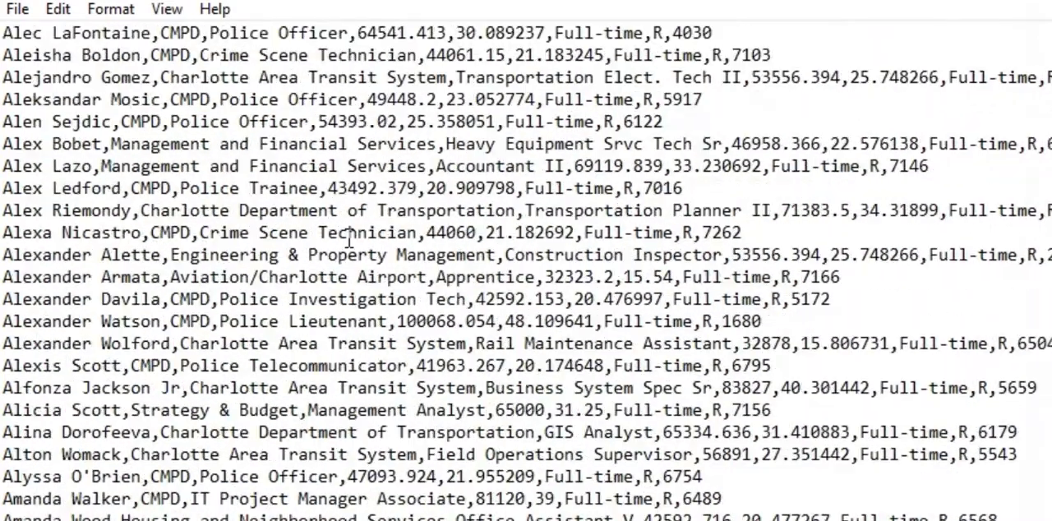
pyautogui.scroll(2, 350, 237)
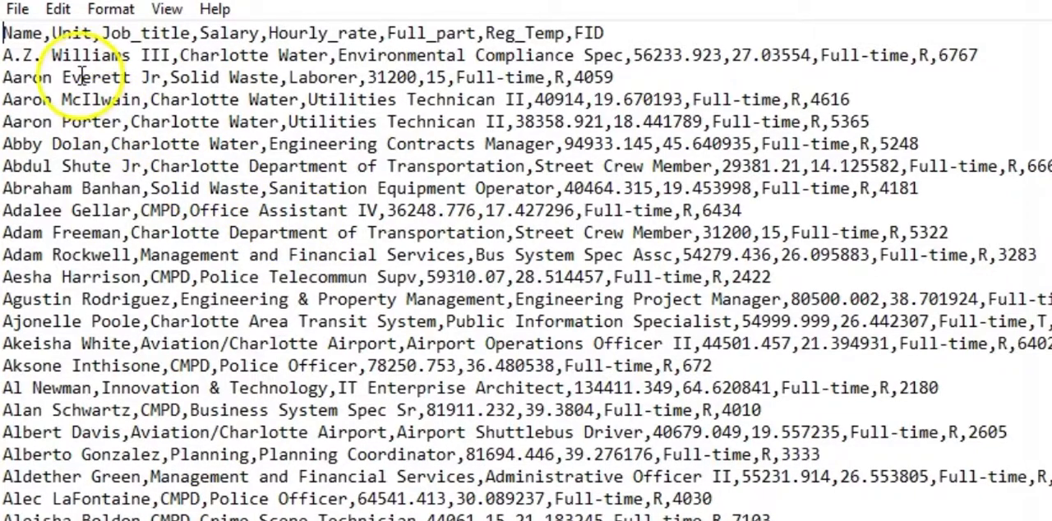
pyautogui.tripleClick(36, 35)
pyautogui.click(32, 36)
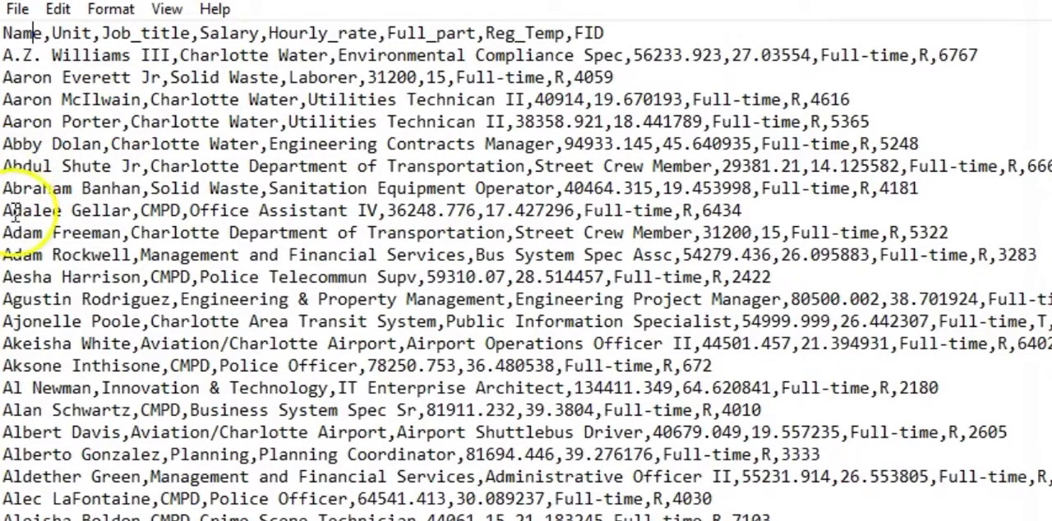
pyautogui.moveTo(7, 236); pyautogui.dragTo(130, 239)
pyautogui.click(128, 240)
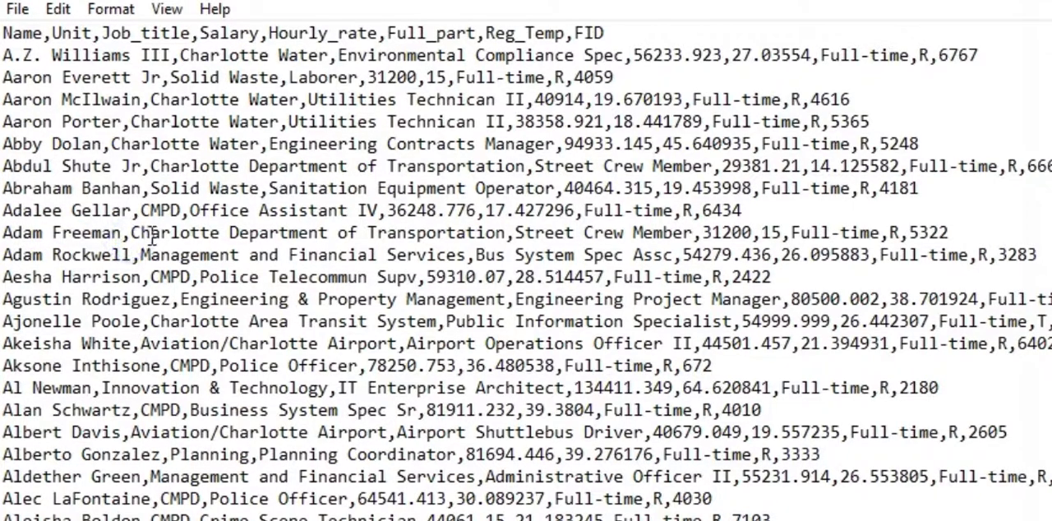
pyautogui.moveTo(152, 236); pyautogui.dragTo(489, 252)
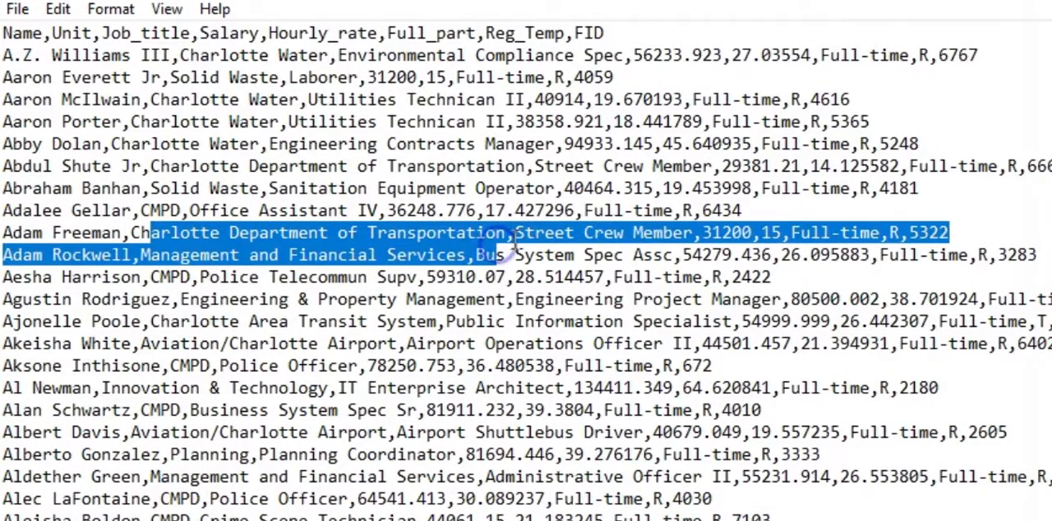
pyautogui.click(492, 245)
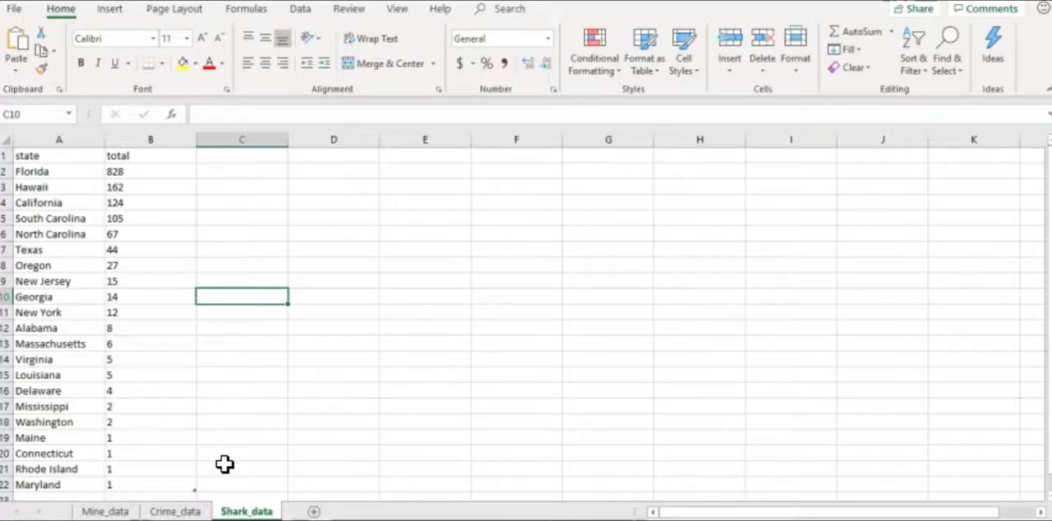
# Save the workbook as Data_import in the Data_class > Lessons > Week3_class1 folder on the P-CARD (D:) drive
pyautogui.click(14, 10)
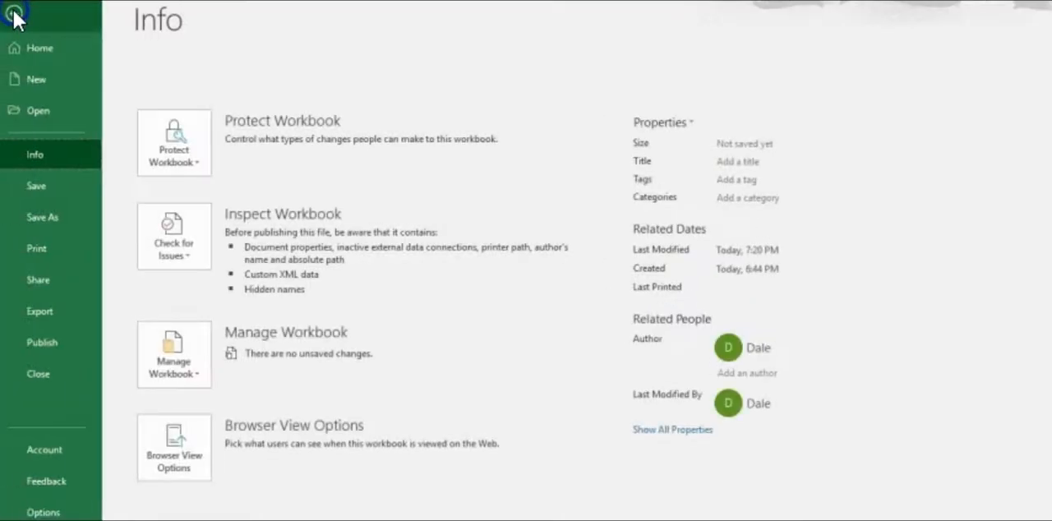
pyautogui.click(39, 219)
pyautogui.click(175, 329)
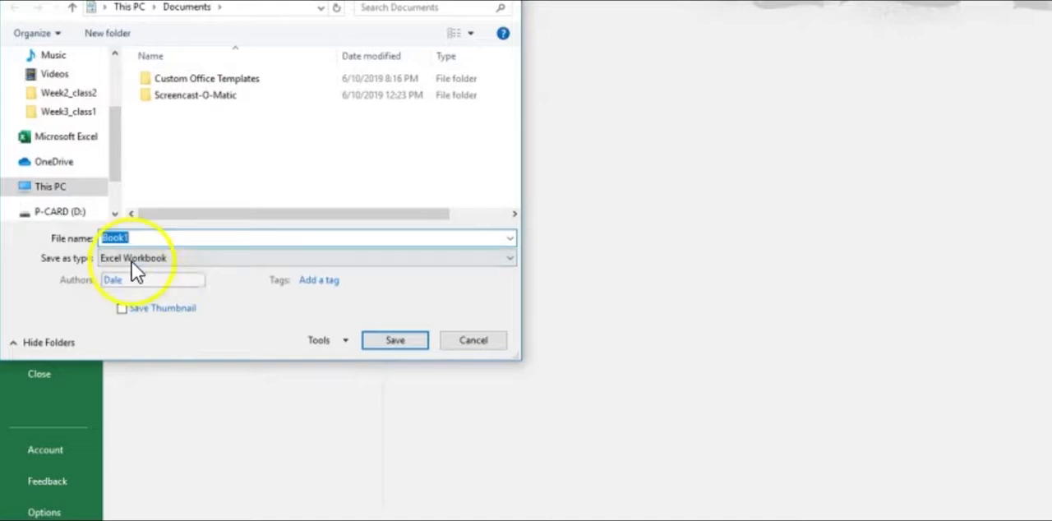
pyautogui.click(61, 211)
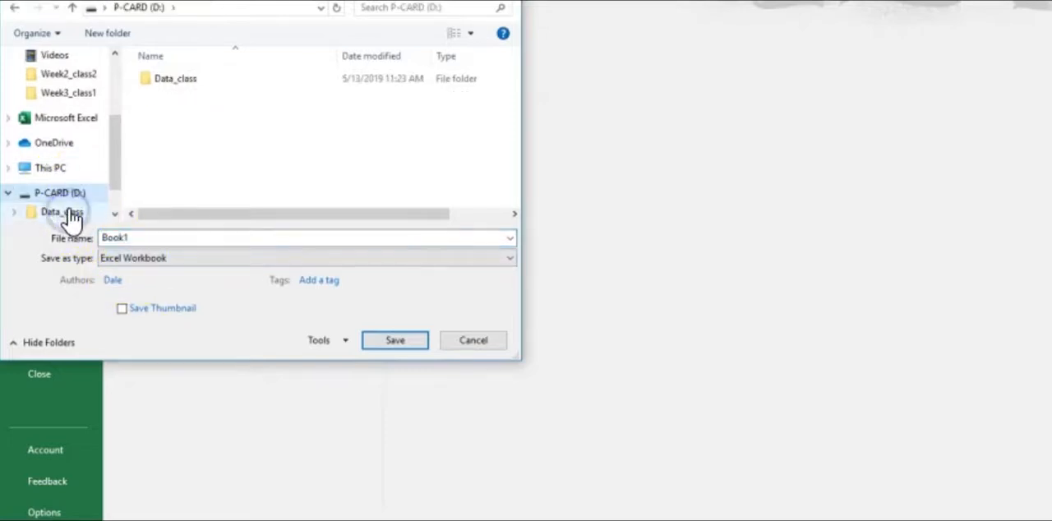
pyautogui.click(176, 83)
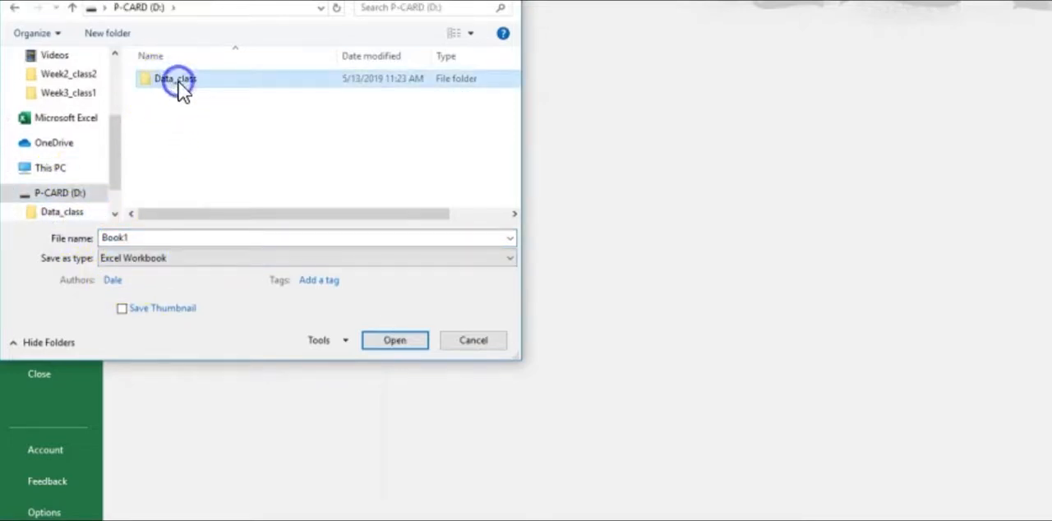
pyautogui.doubleClick(179, 82)
pyautogui.doubleClick(178, 81)
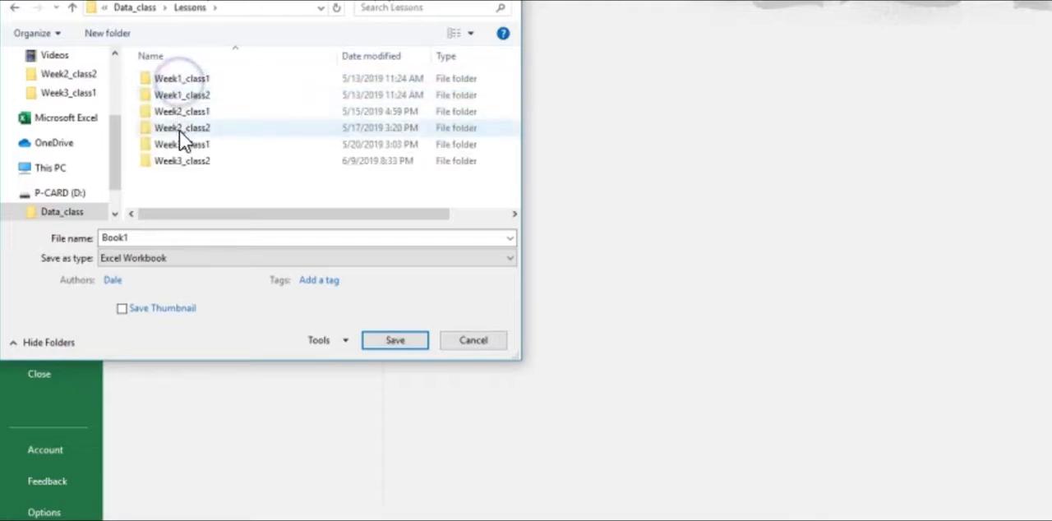
pyautogui.doubleClick(183, 146)
pyautogui.click(144, 236)
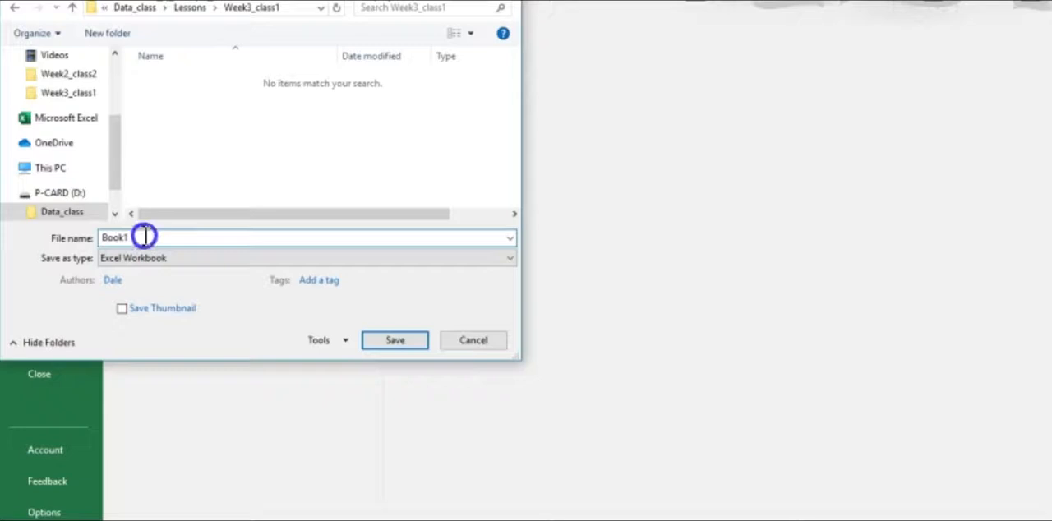
pyautogui.write('D')
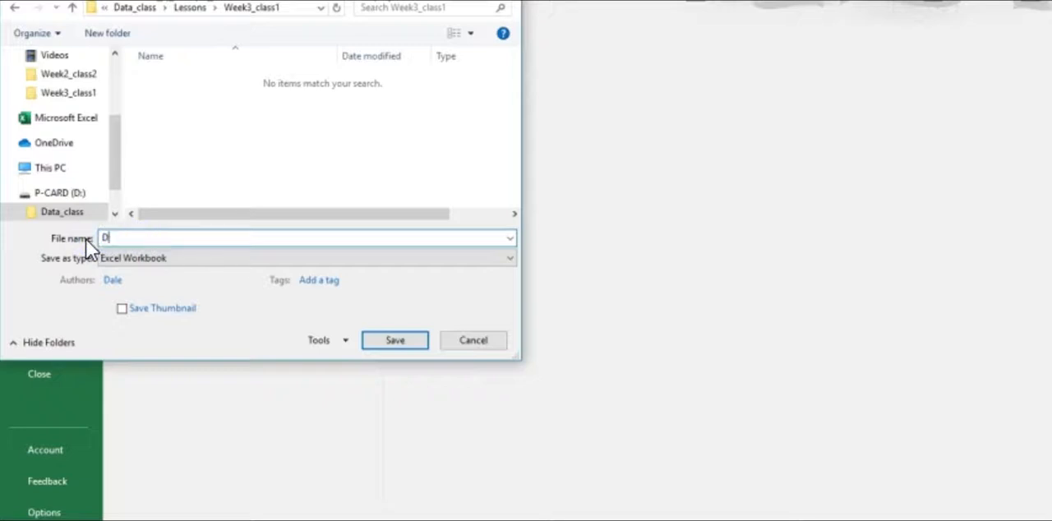
pyautogui.write('ata_import')
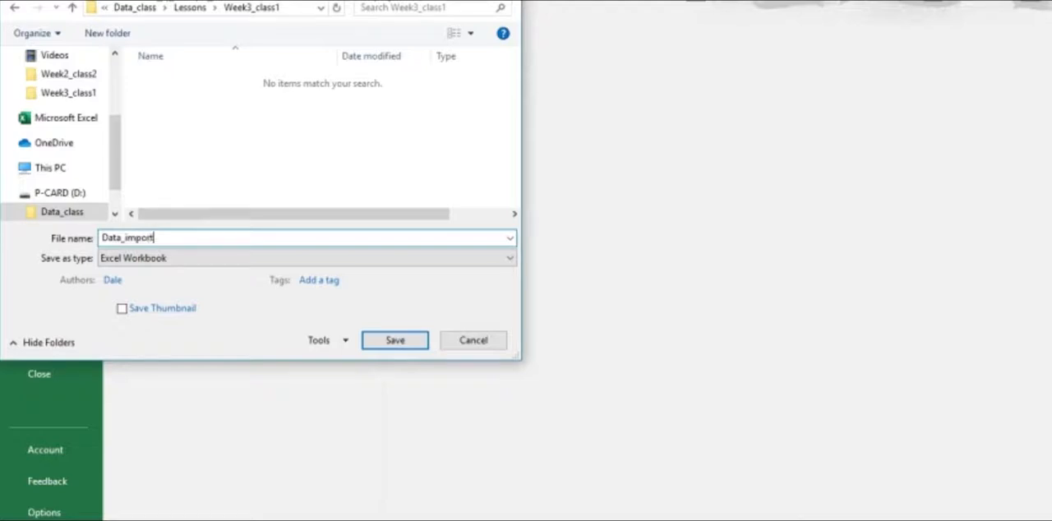
pyautogui.click(394, 339)
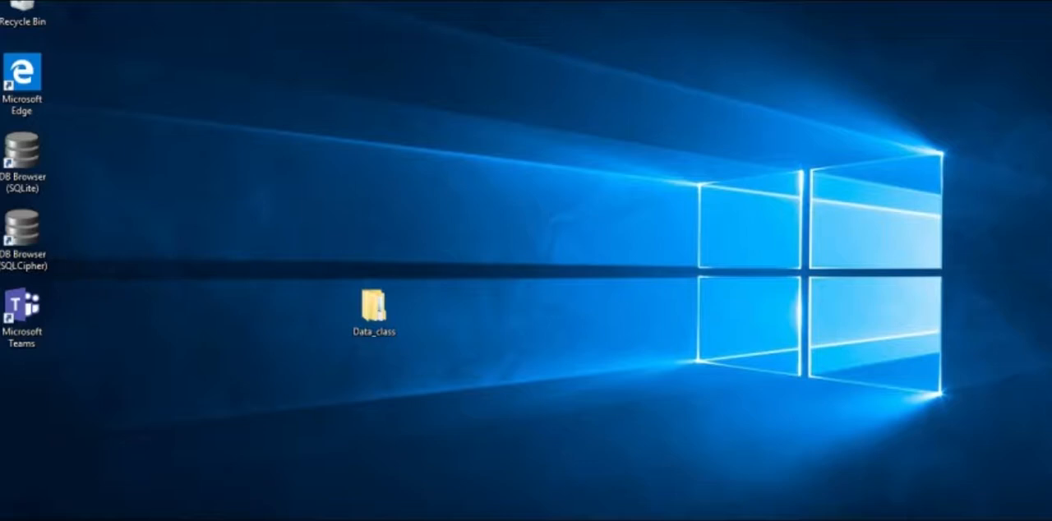
# Launch Excel from the desktop and create a blank workbook
pyautogui.press('super+s')
pyautogui.write('exc')
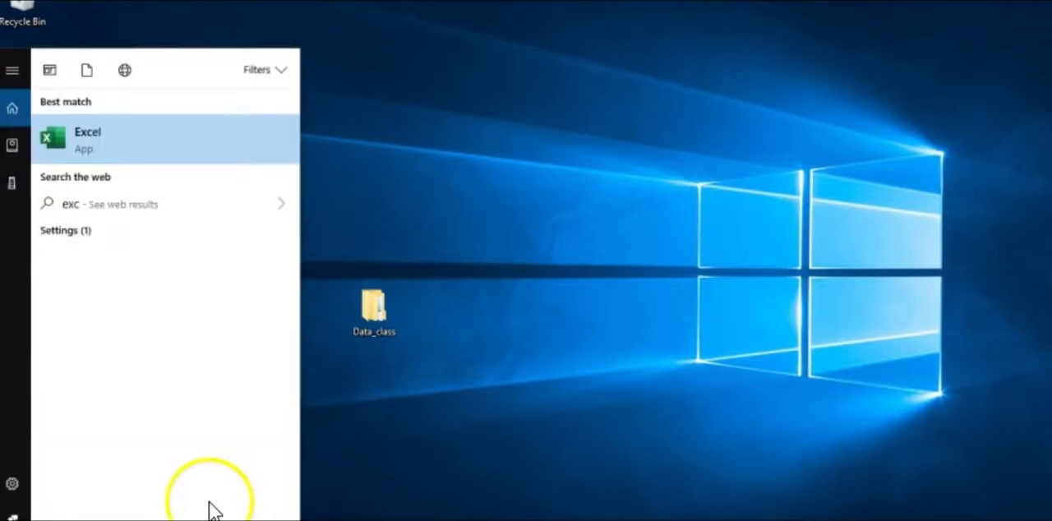
pyautogui.click(77, 144)
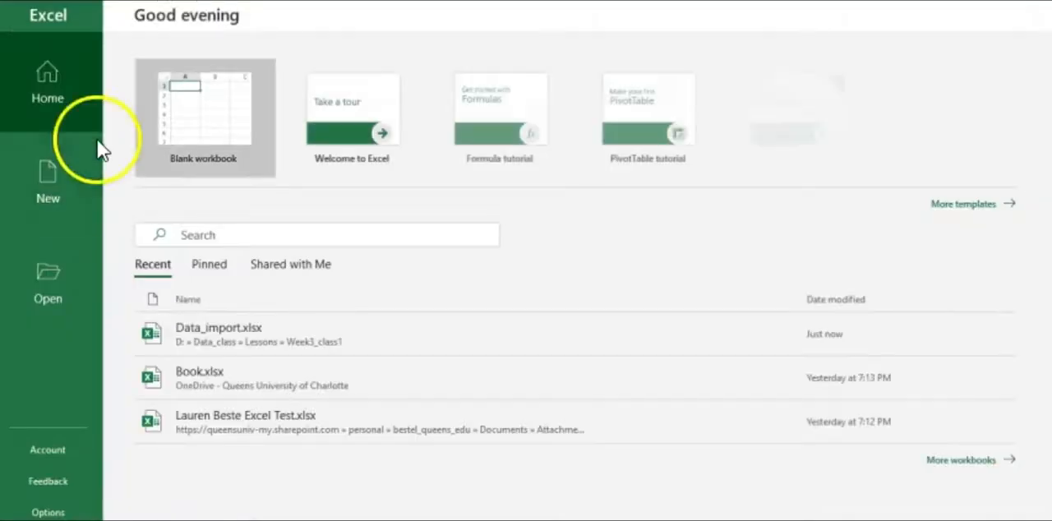
pyautogui.click(188, 106)
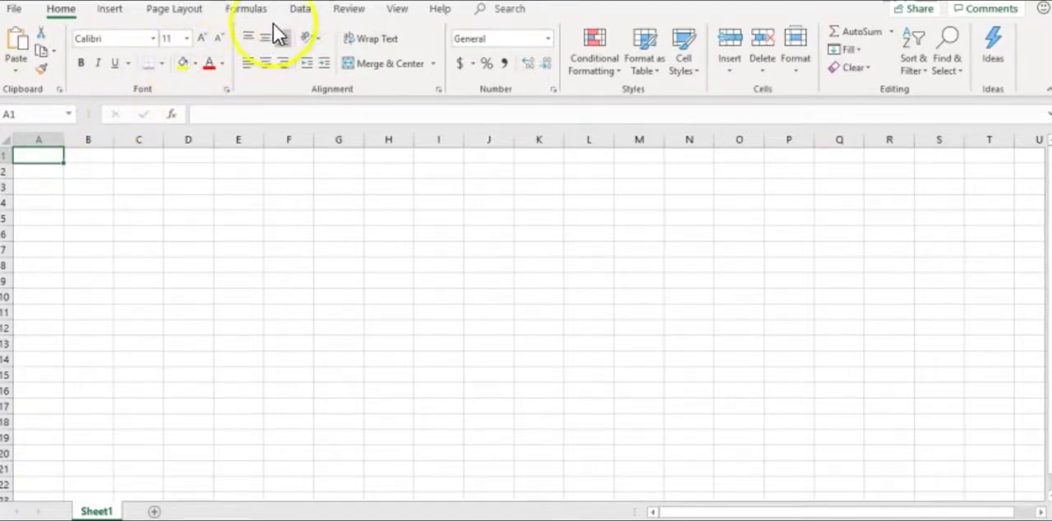
# Start a text/CSV import of the Charlotte_salaries file from Data_class > Lessons > Week3_class1 on the P-CARD (D:) drive
pyautogui.click(298, 10)
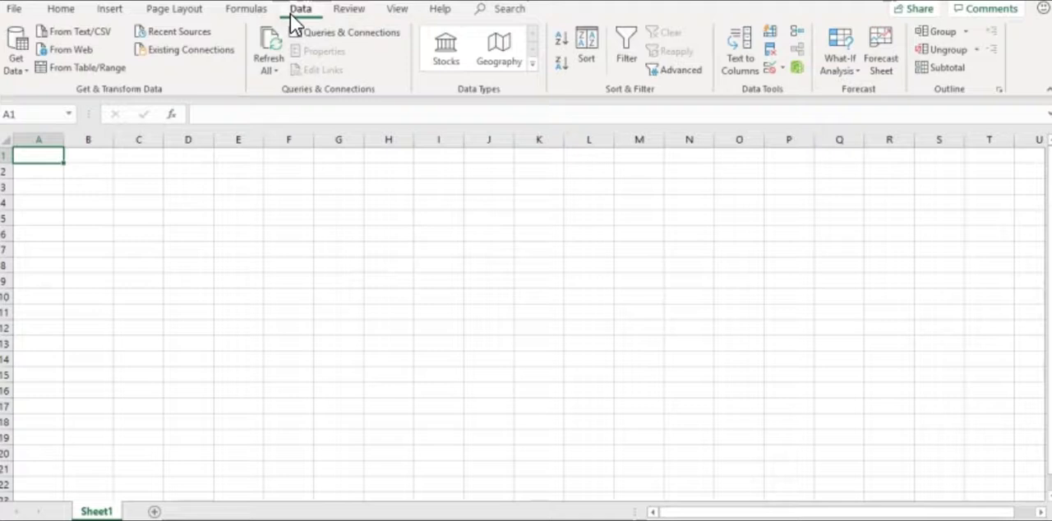
pyautogui.click(60, 33)
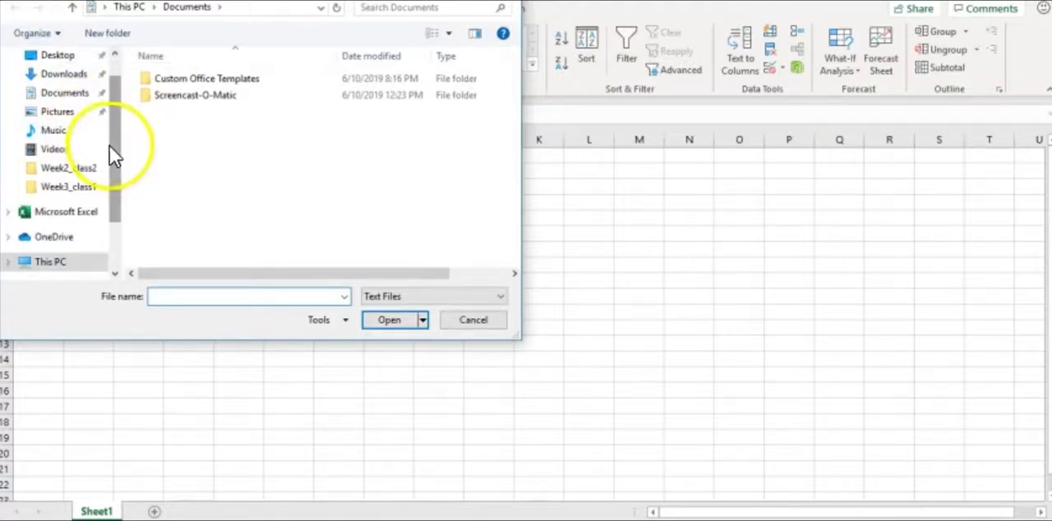
pyautogui.moveTo(114, 152); pyautogui.dragTo(116, 200)
pyautogui.click(66, 231)
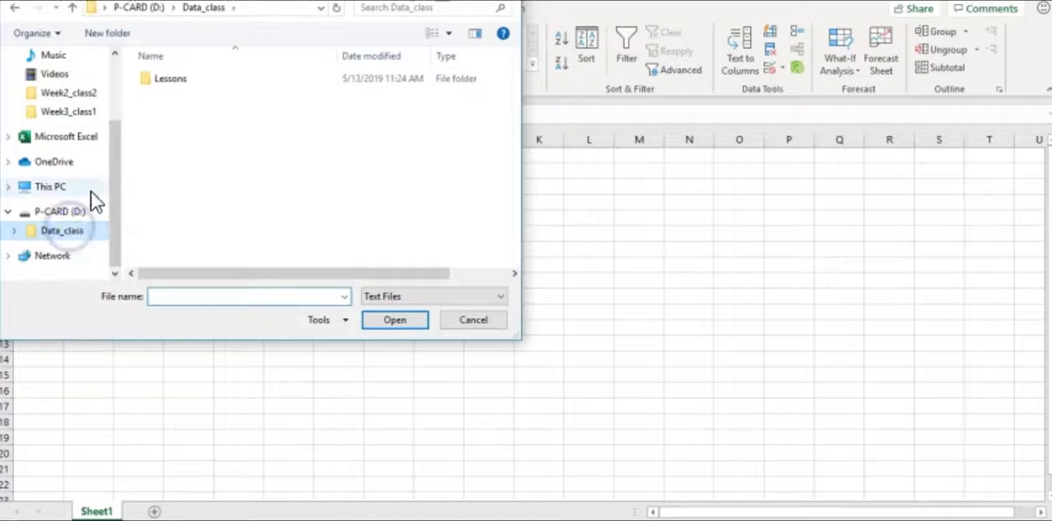
pyautogui.doubleClick(179, 78)
pyautogui.doubleClick(183, 144)
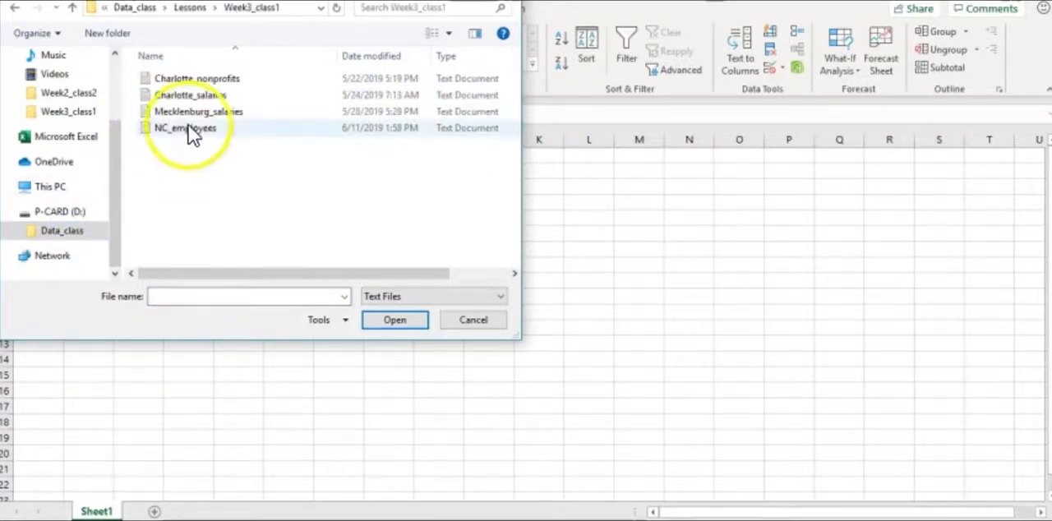
pyautogui.click(194, 97)
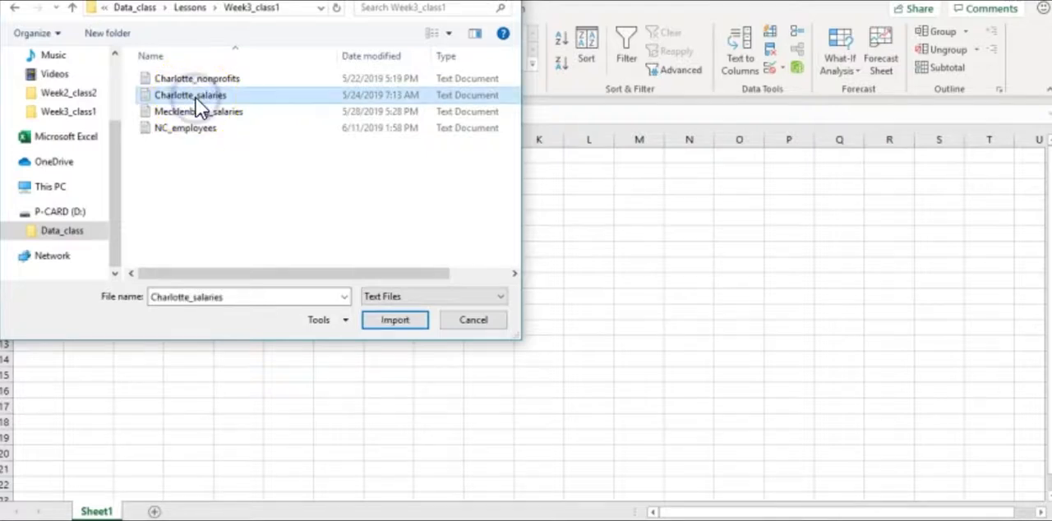
pyautogui.click(395, 323)
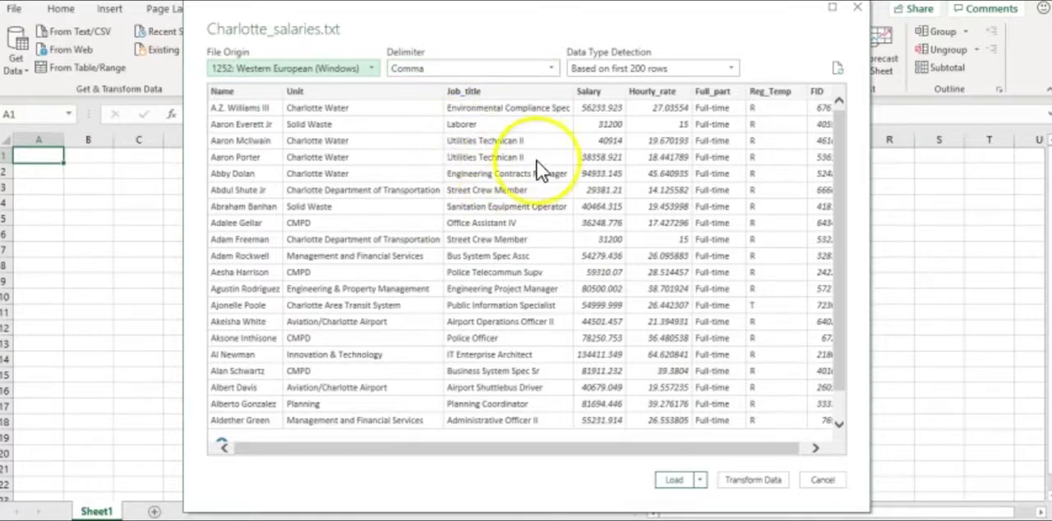
# Load the previewed comma-delimited salary data into the workbook and close the Queries & Connections pane
pyautogui.click(672, 481)
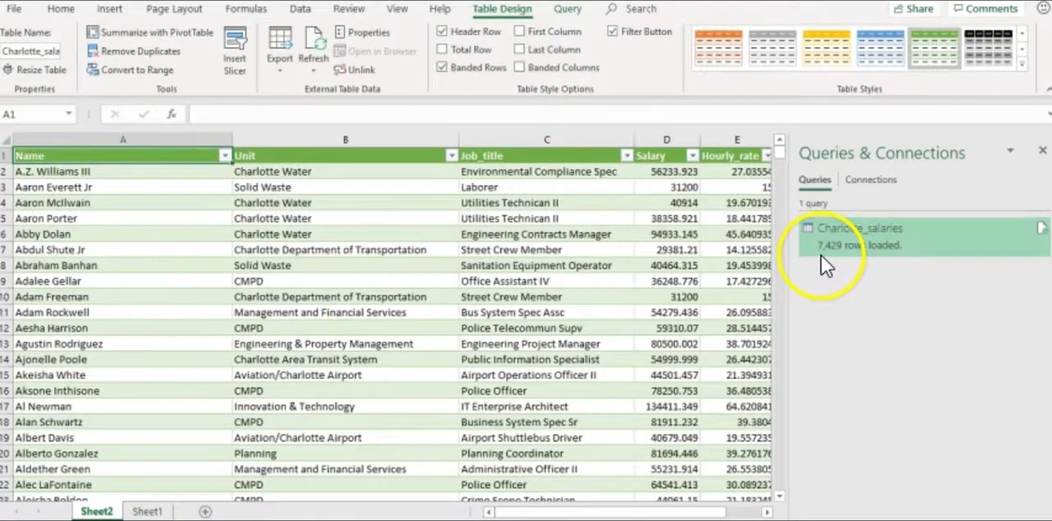
pyautogui.moveTo(821, 256)
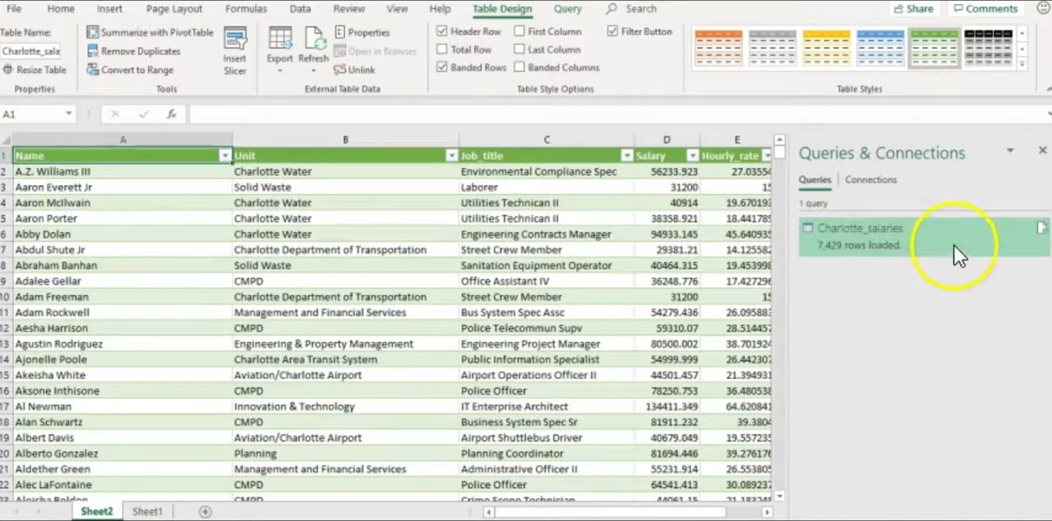
pyautogui.click(1043, 150)
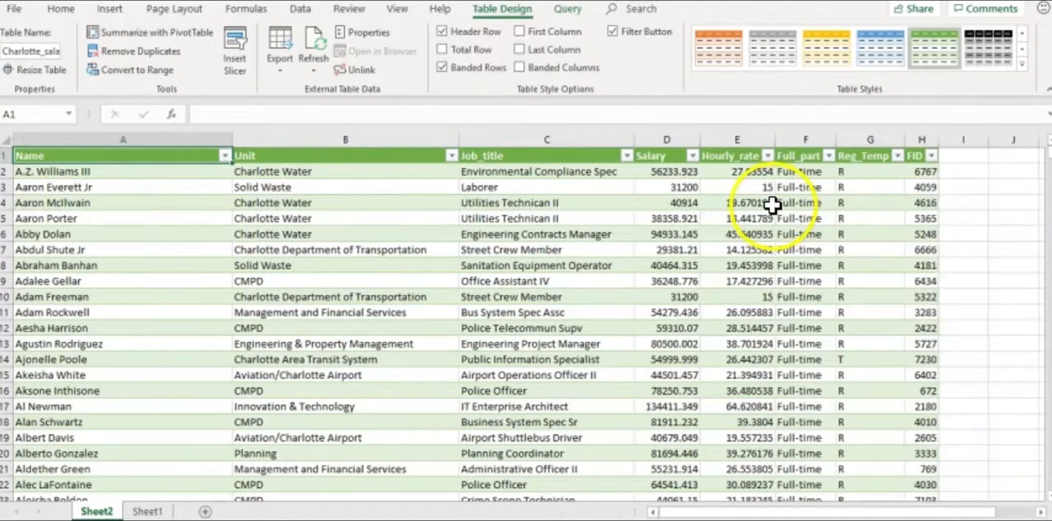
# Remove the color formatting from the imported Charlotte salaries table by applying the None table style
pyautogui.click(8, 141)
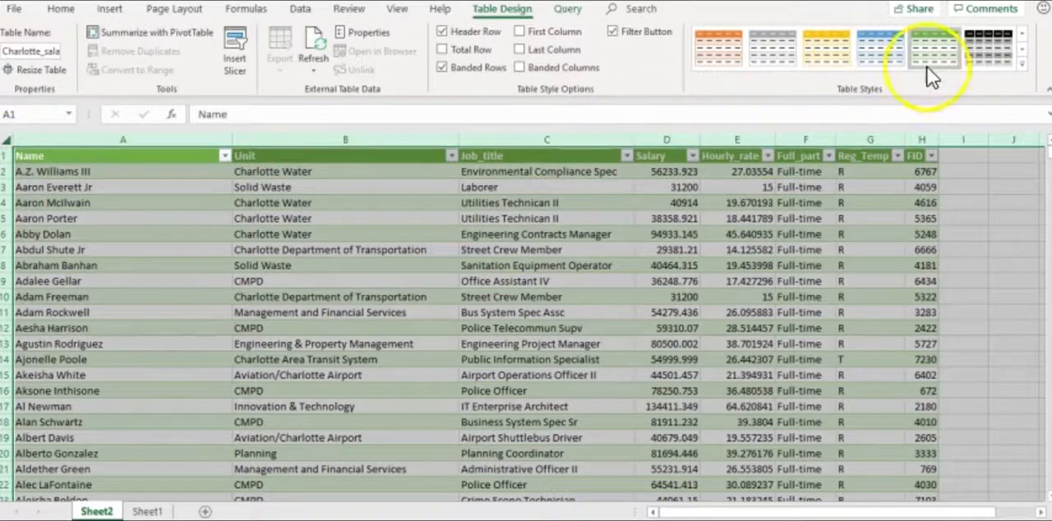
pyautogui.click(1022, 61)
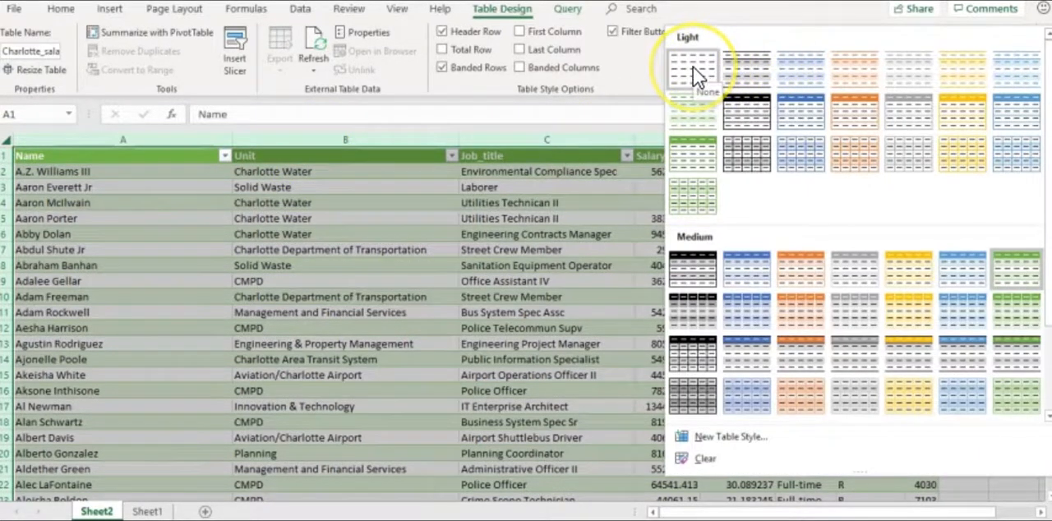
pyautogui.click(693, 66)
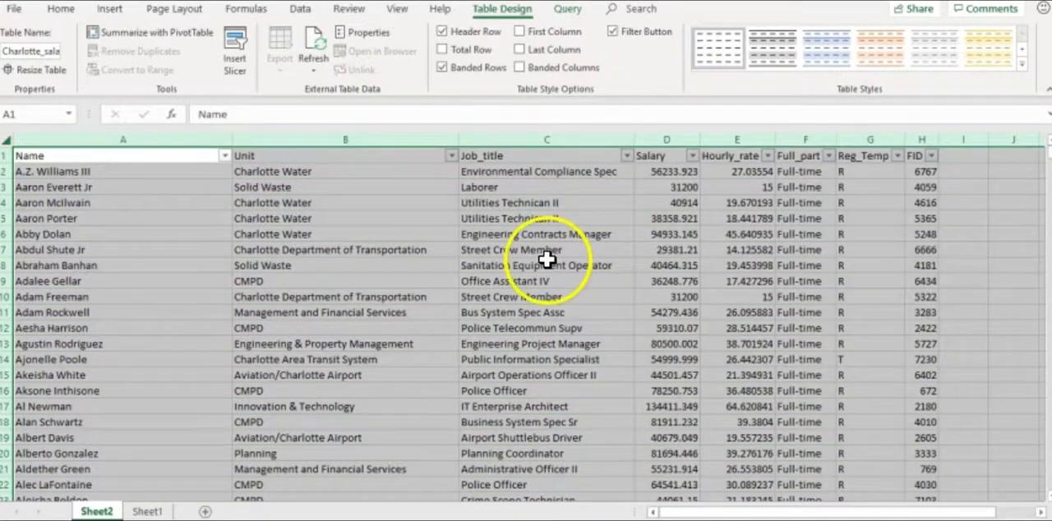
pyautogui.click(455, 220)
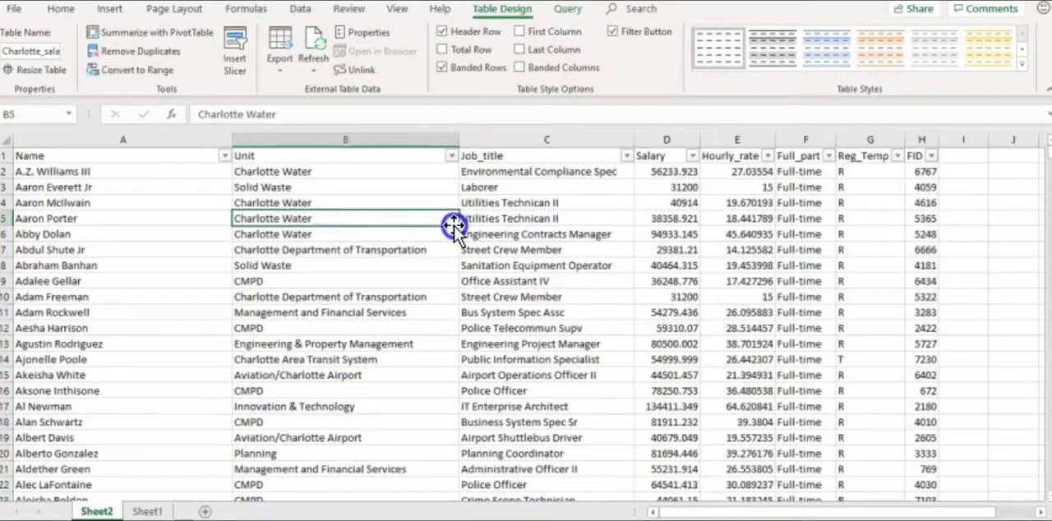
# Remove the filter buttons from the header row of the Charlotte salaries table
pyautogui.click(87, 156)
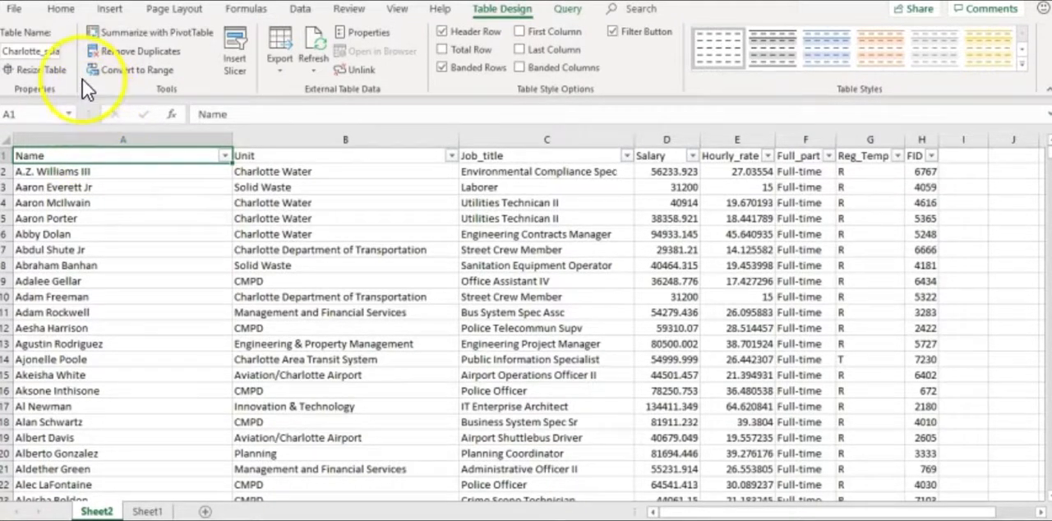
pyautogui.click(56, 10)
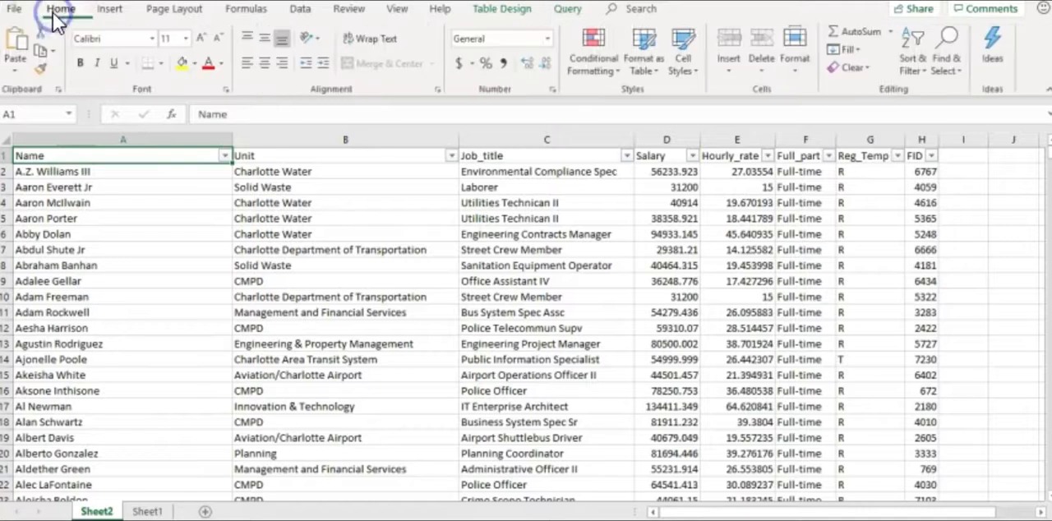
pyautogui.click(911, 69)
pyautogui.click(918, 161)
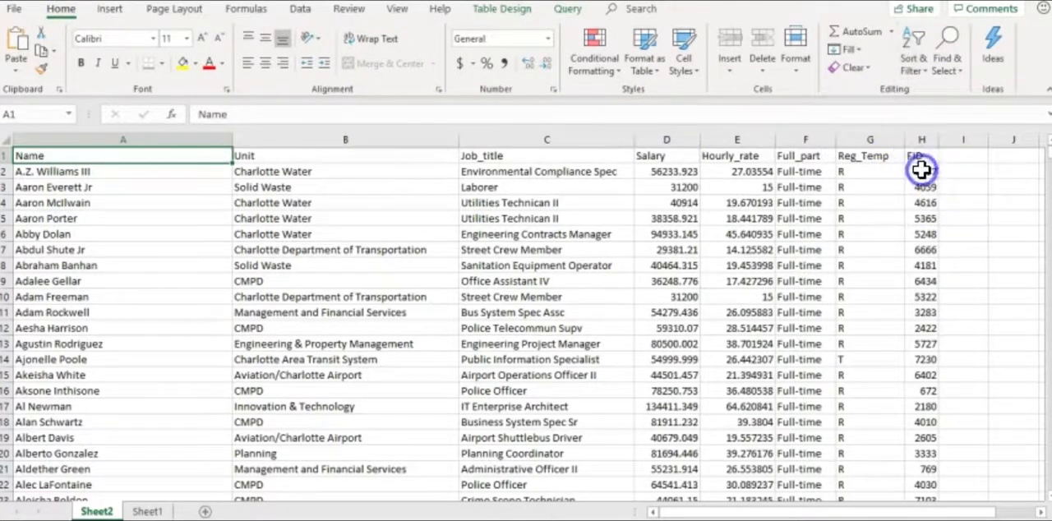
pyautogui.click(669, 234)
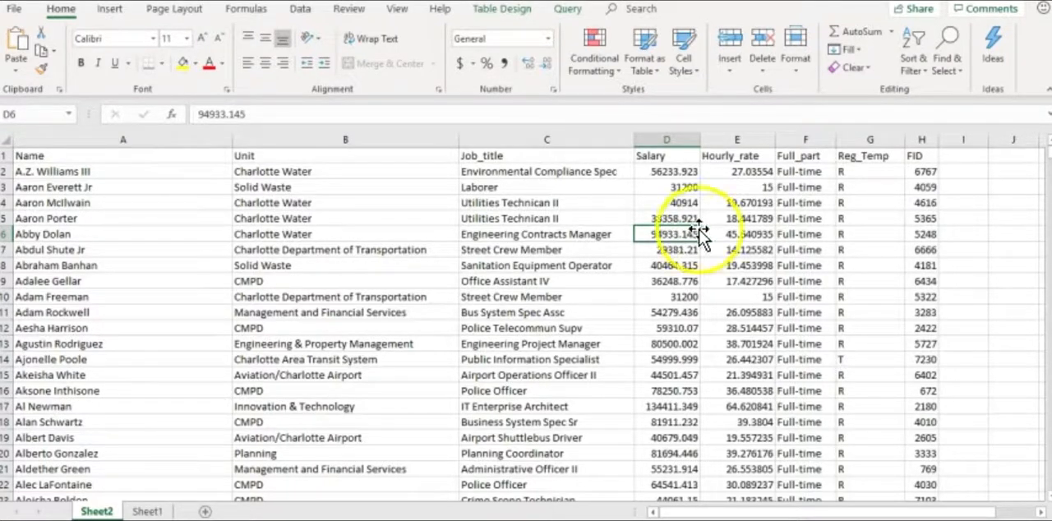
# Examine the last row of the imported salary data to check how many records there are, and return to the header row
pyautogui.click(1046, 158)
pyautogui.moveTo(1045, 158); pyautogui.dragTo(1045, 492)
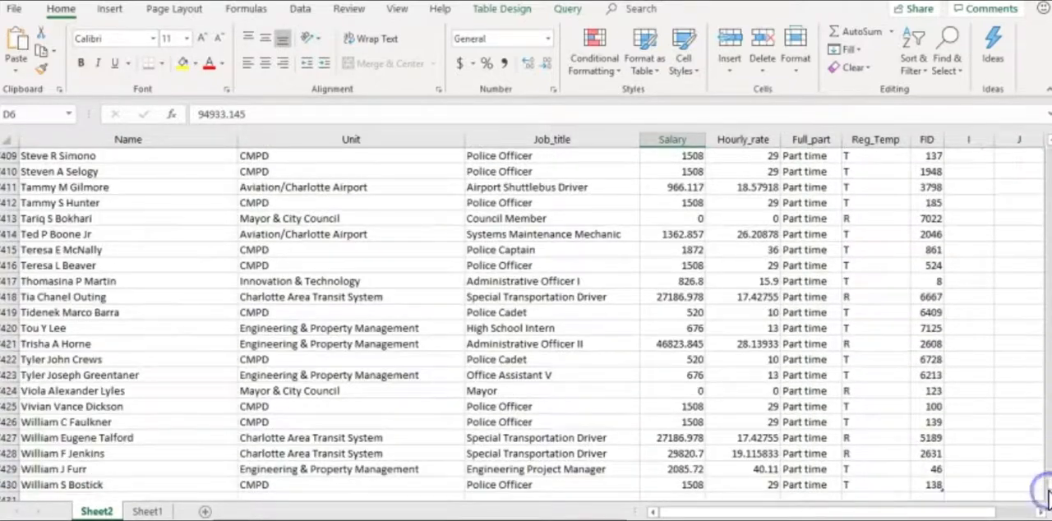
pyautogui.click(10, 485)
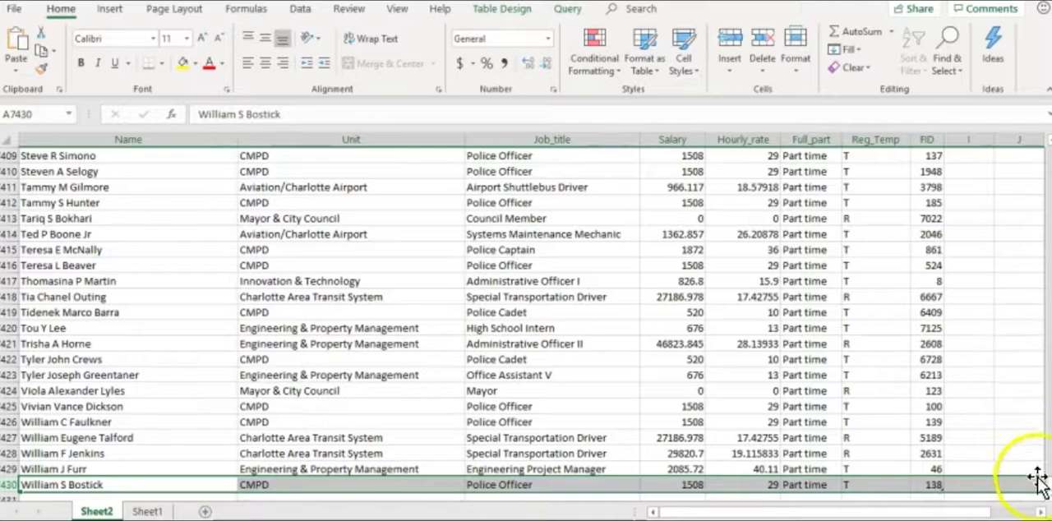
pyautogui.moveTo(1041, 477); pyautogui.dragTo(1046, 148)
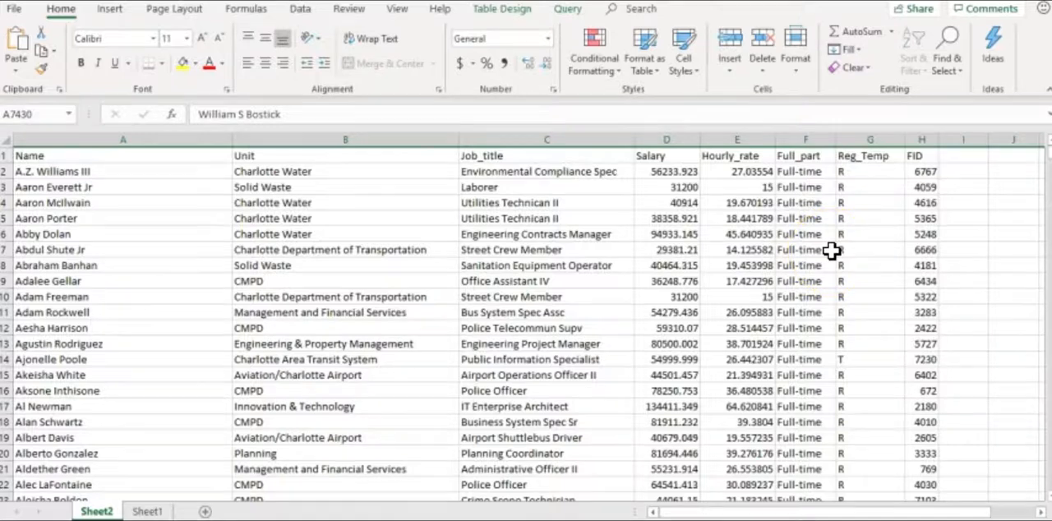
# Rename the Sheet2 worksheet as Charlotte_salaries
pyautogui.doubleClick(98, 512)
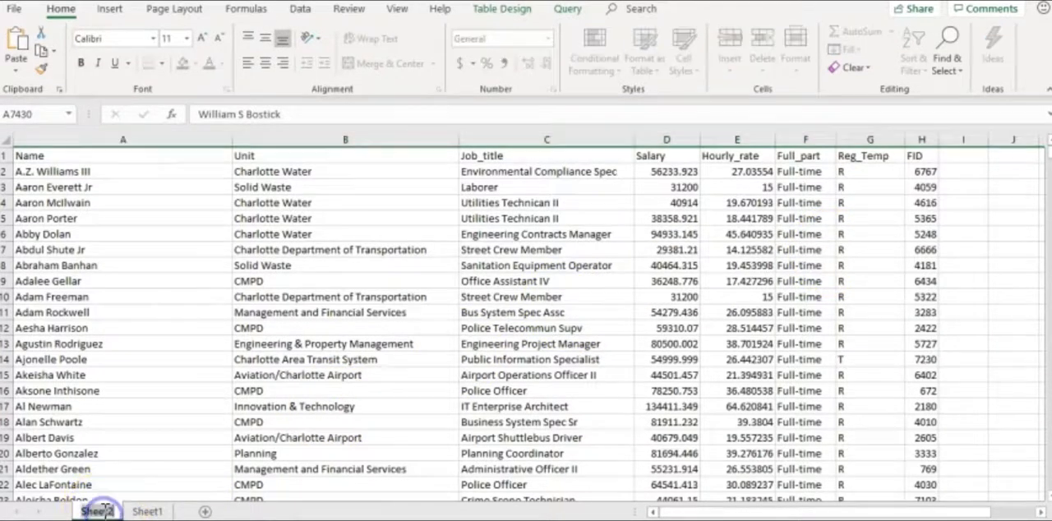
pyautogui.write('Charlotte_salaries')
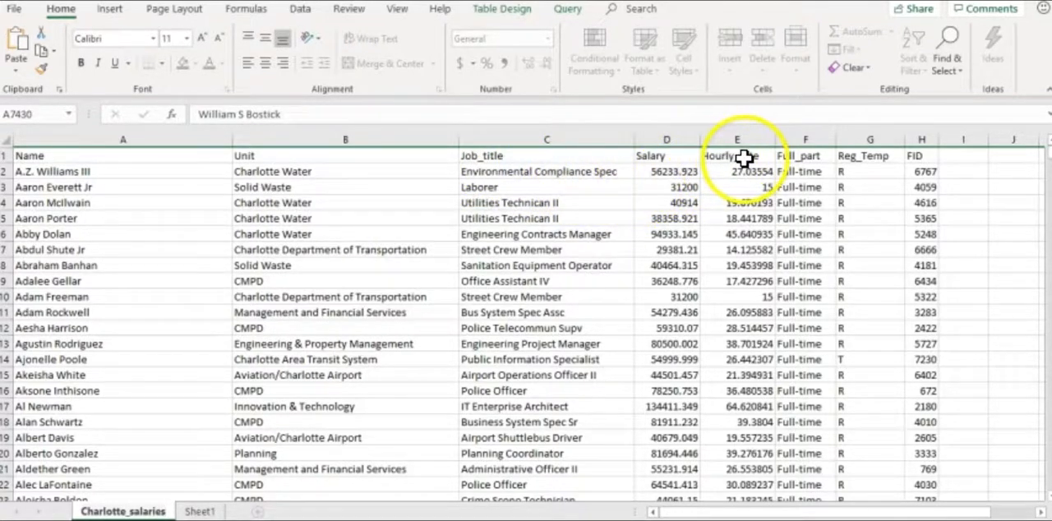
pyautogui.click(674, 201)
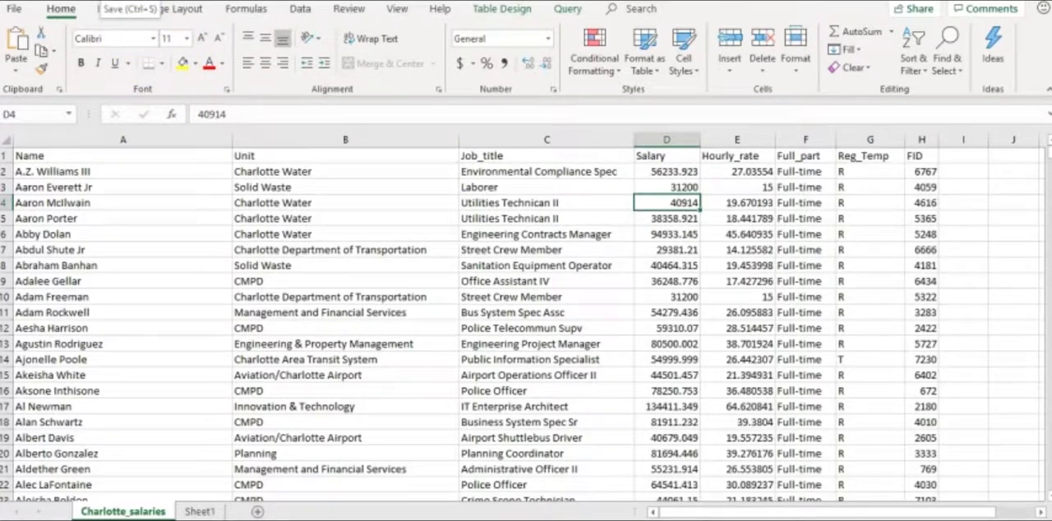
# Start saving the workbook under a new name in Data_class > Lessons > Week3_class1 on the P-CARD (D:) drive
pyautogui.click(15, 10)
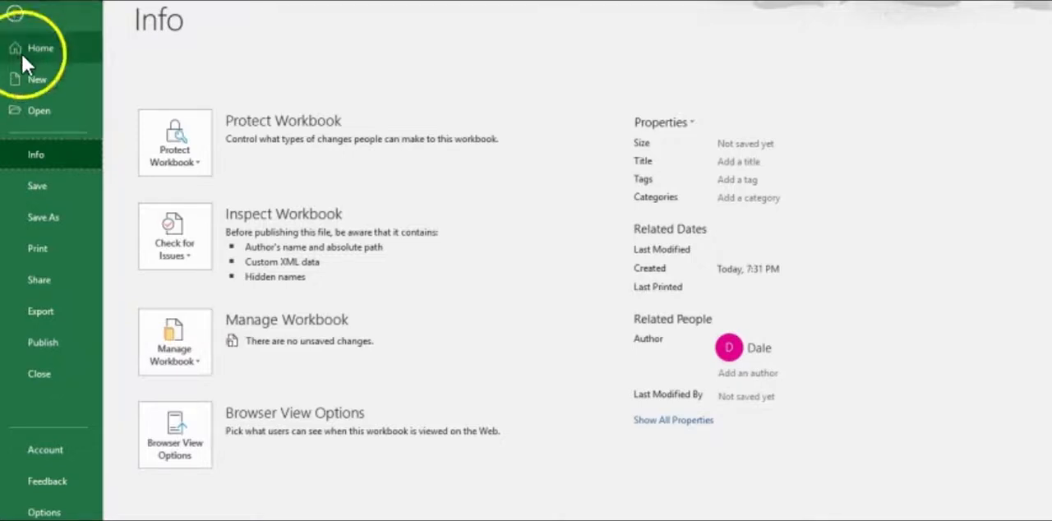
pyautogui.click(45, 219)
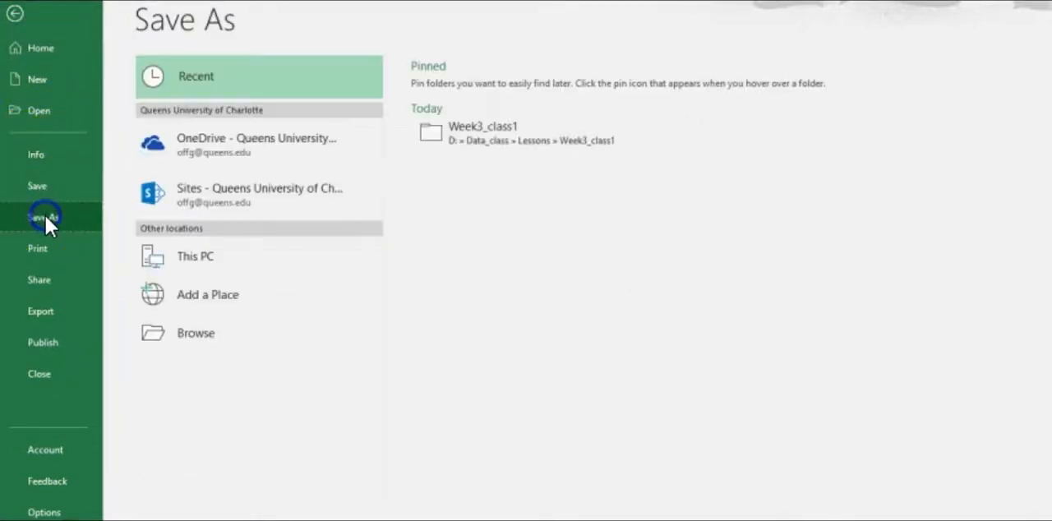
pyautogui.click(196, 335)
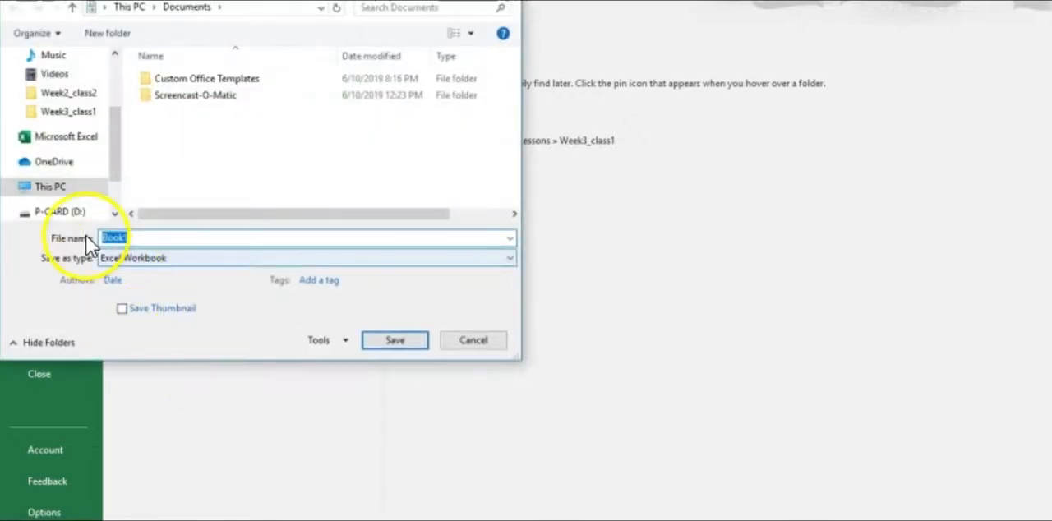
pyautogui.click(60, 212)
pyautogui.click(173, 75)
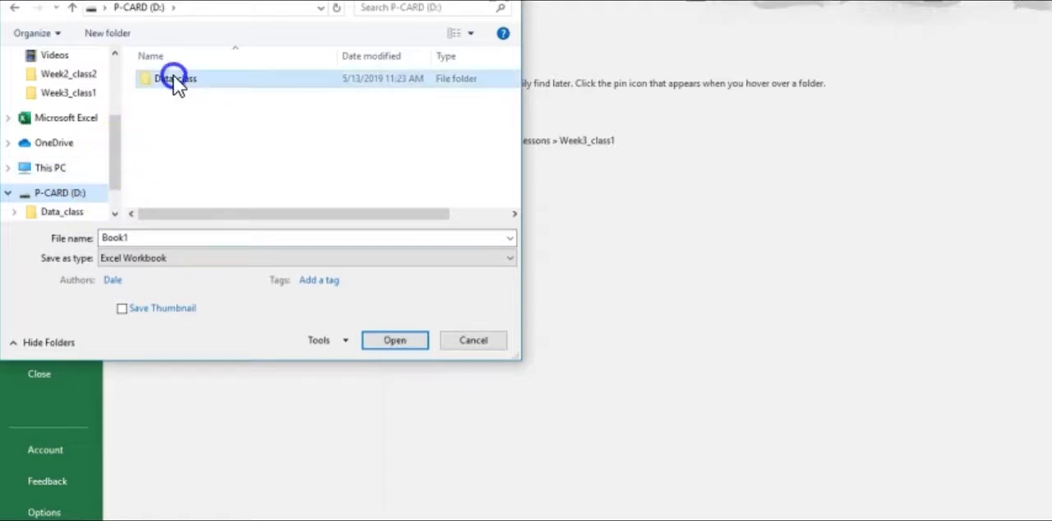
pyautogui.click(181, 81)
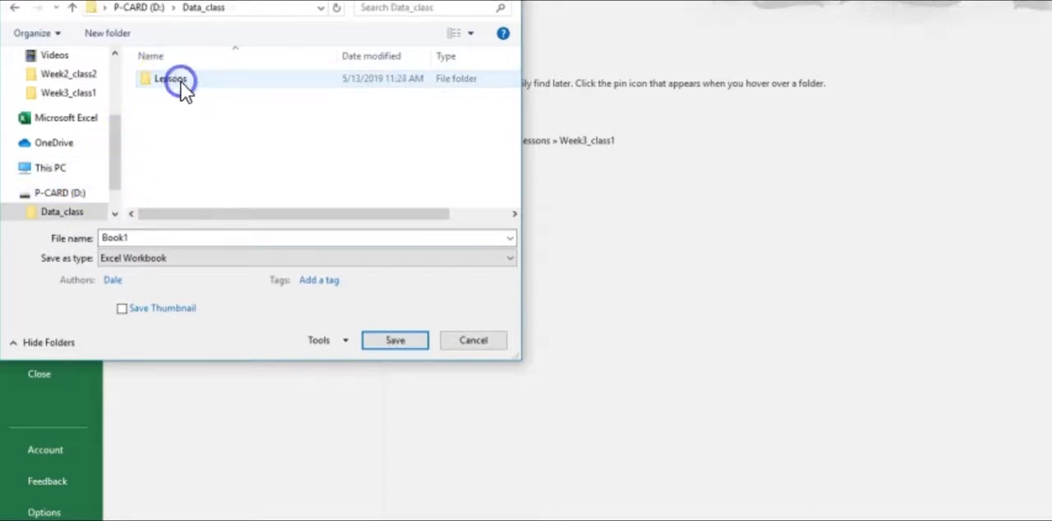
pyautogui.doubleClick(179, 81)
pyautogui.doubleClick(182, 144)
# Name the workbook Charlotte_salaries_orginal and save it in Excel Workbook format
pyautogui.moveTo(139, 238); pyautogui.dragTo(97, 239)
pyautogui.write('Charlotte_')
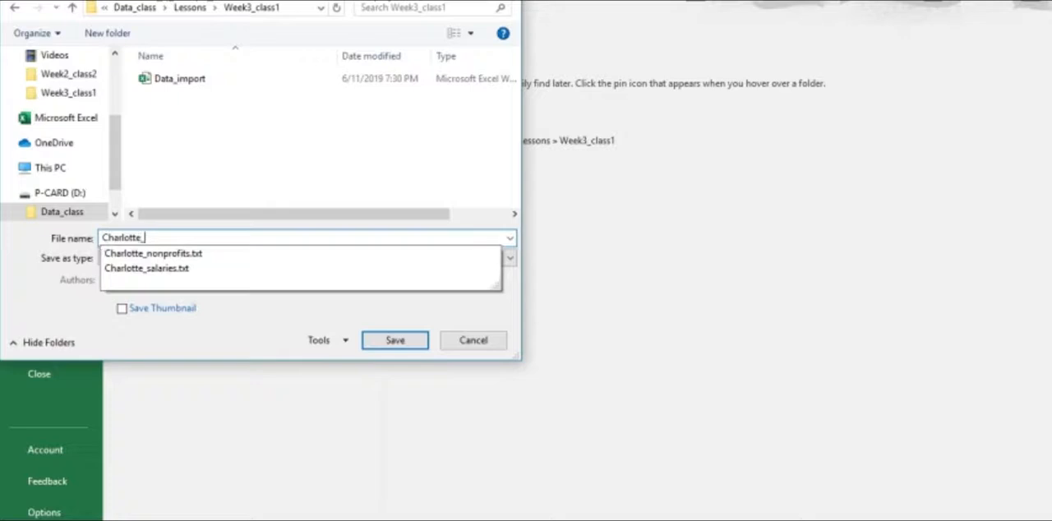
pyautogui.write('salaries_orginal')
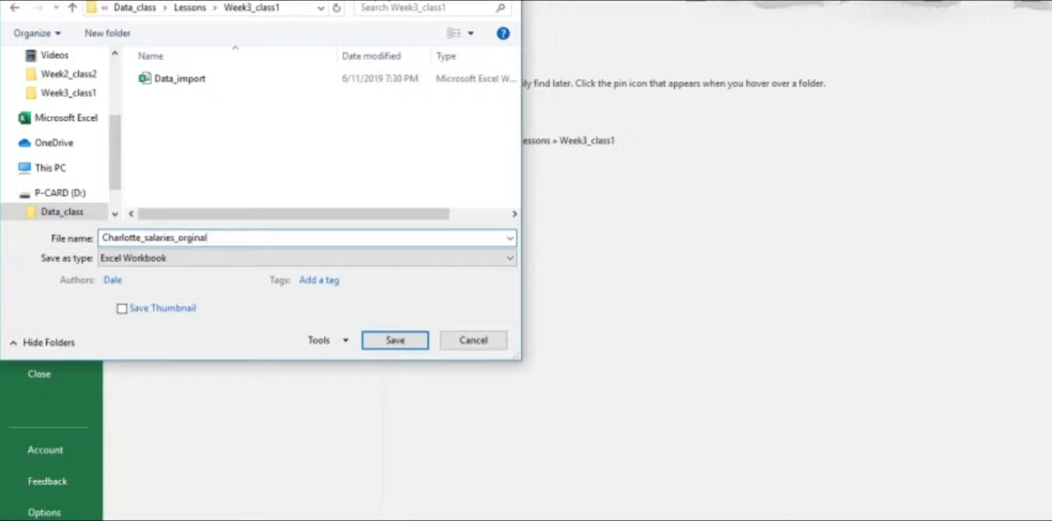
pyautogui.click(393, 340)
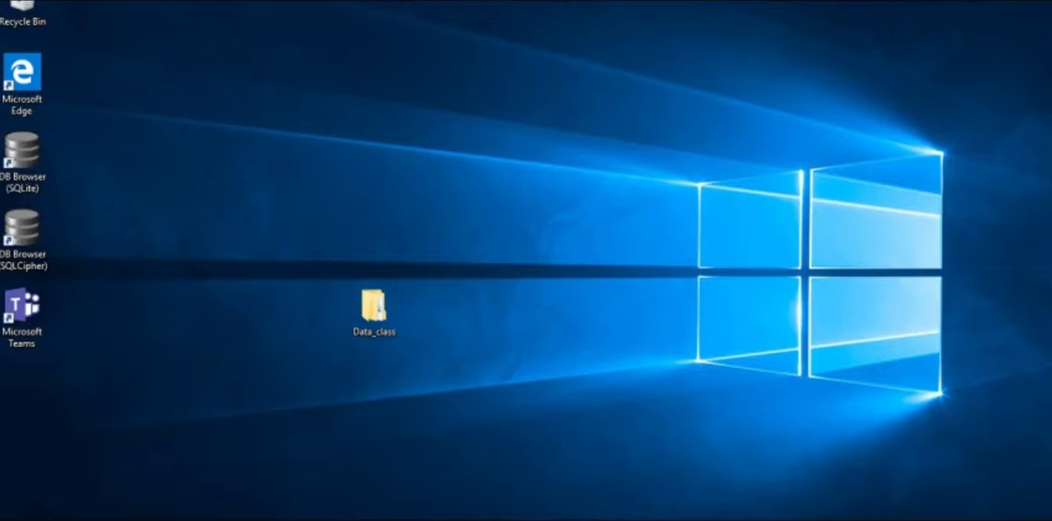
# Switch to the Week3_class1 folder in File Explorer and duplicate the Charlotte_salaries_orginal workbook in it
pyautogui.click(294, 489)
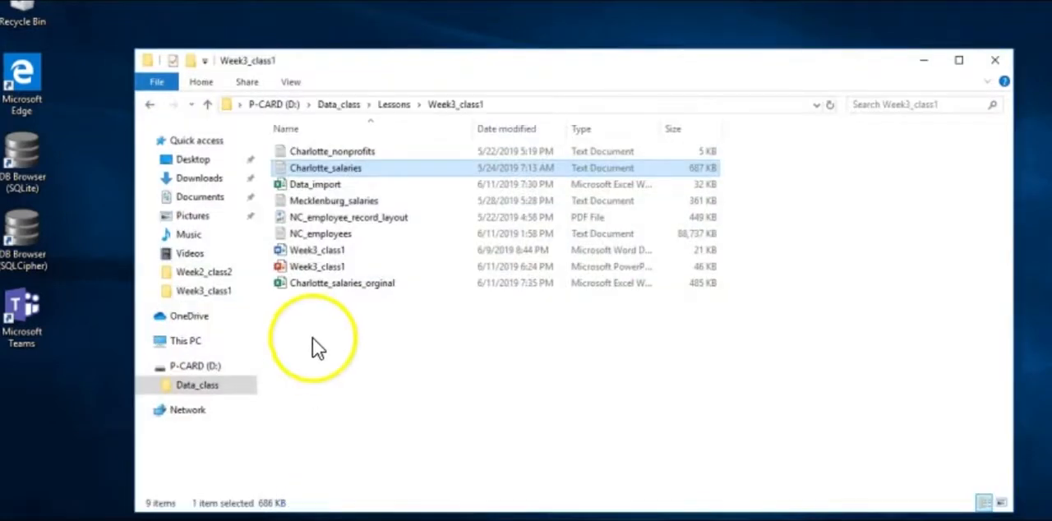
pyautogui.click(325, 285)
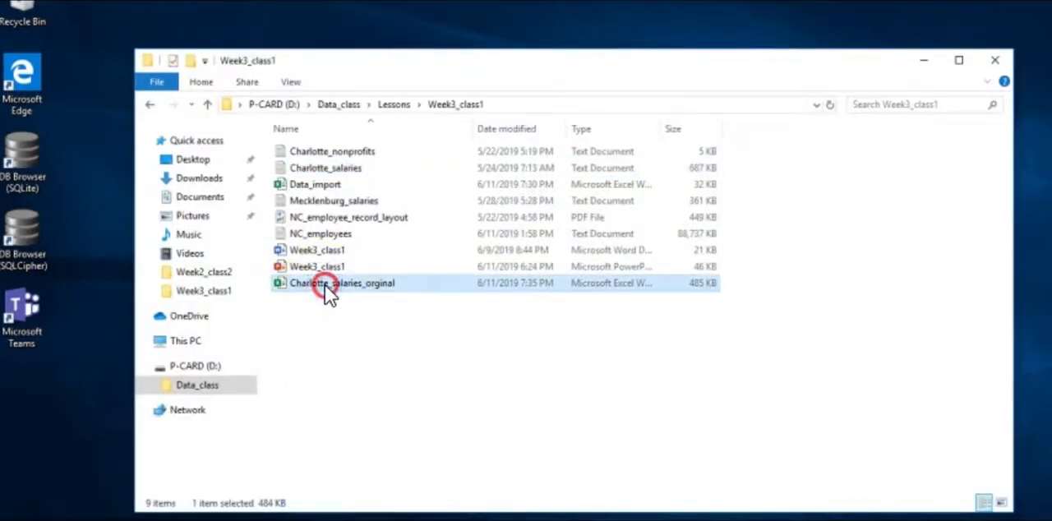
pyautogui.rightClick(325, 284)
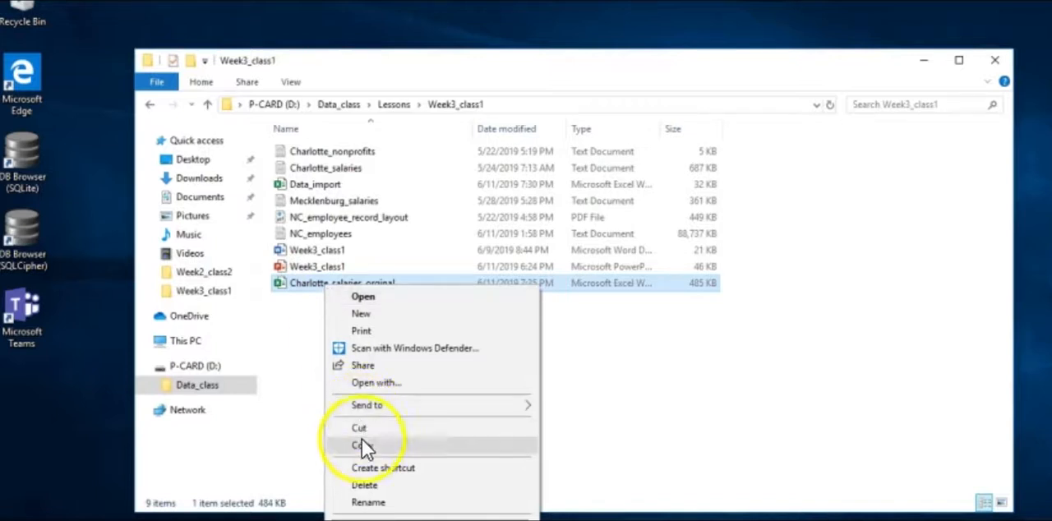
pyautogui.click(363, 446)
pyautogui.click(345, 317)
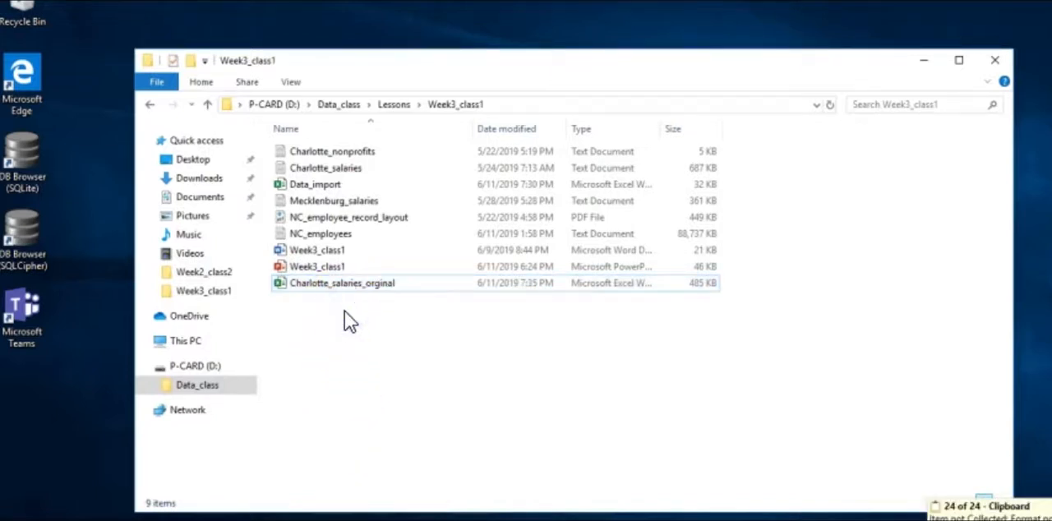
pyautogui.hotkey('ctrl', 'v')
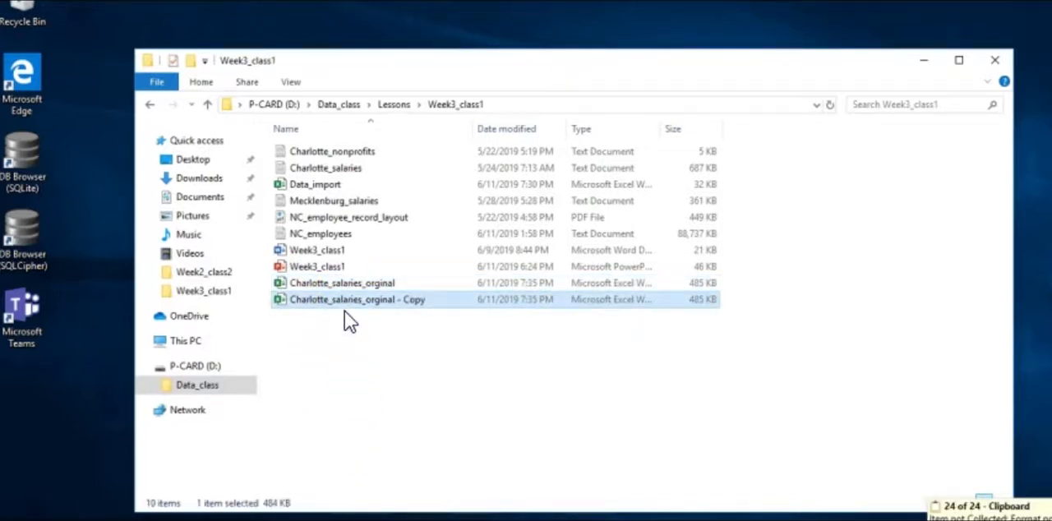
# Rename the duplicated workbook as Charlotte_salaries
pyautogui.click(362, 295)
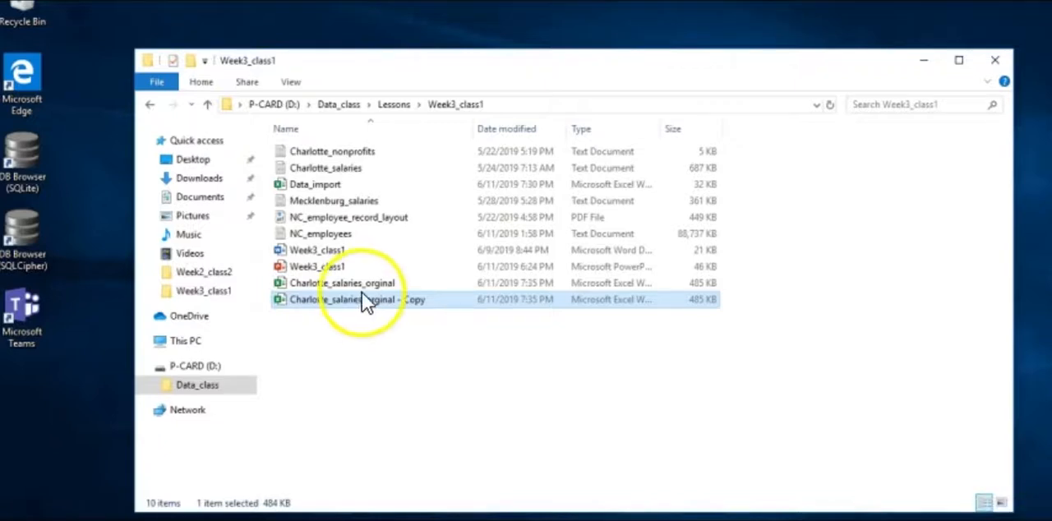
pyautogui.moveTo(398, 301); pyautogui.dragTo(366, 309)
pyautogui.press('BackSpace')
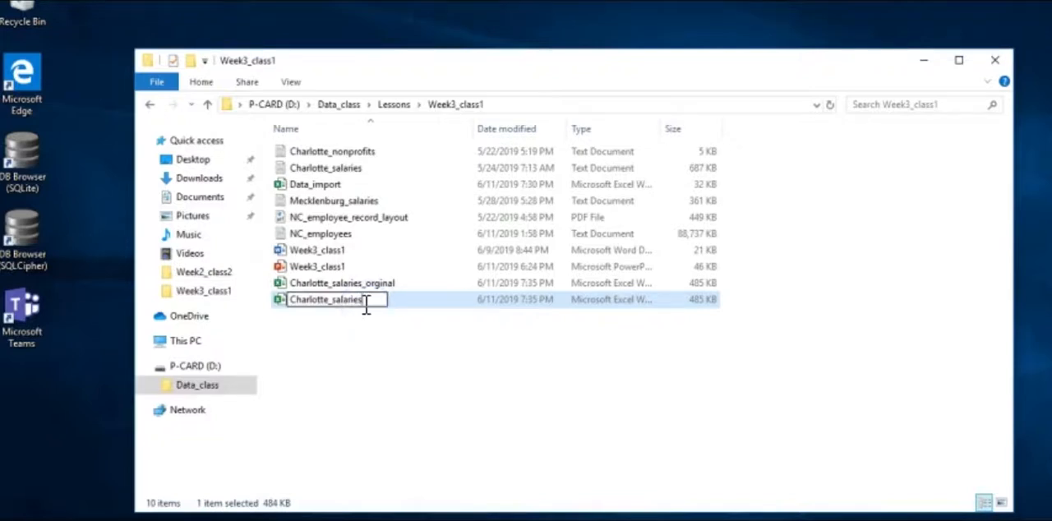
pyautogui.click(362, 326)
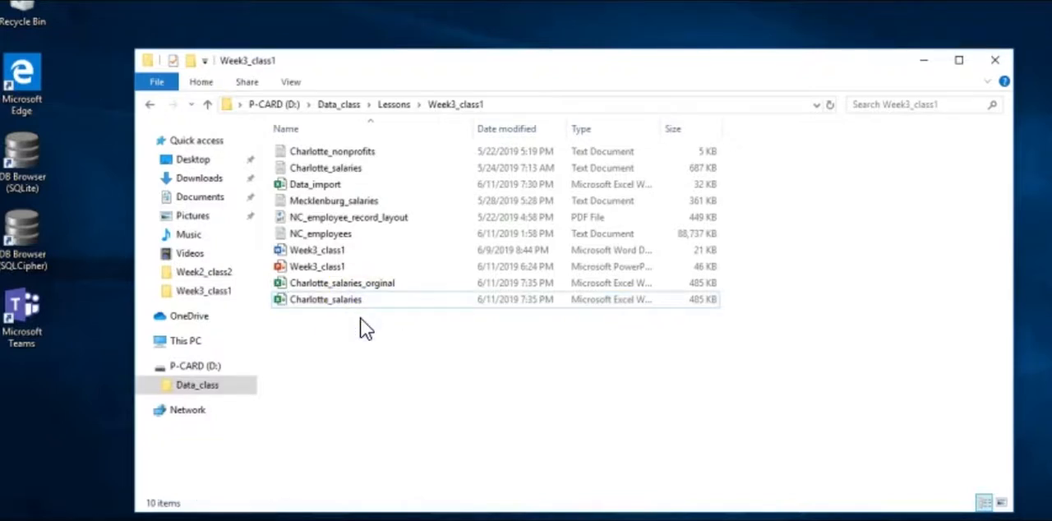
# Open the Charlotte_salaries workbook copy in Excel and enable its external data content
pyautogui.click(344, 302)
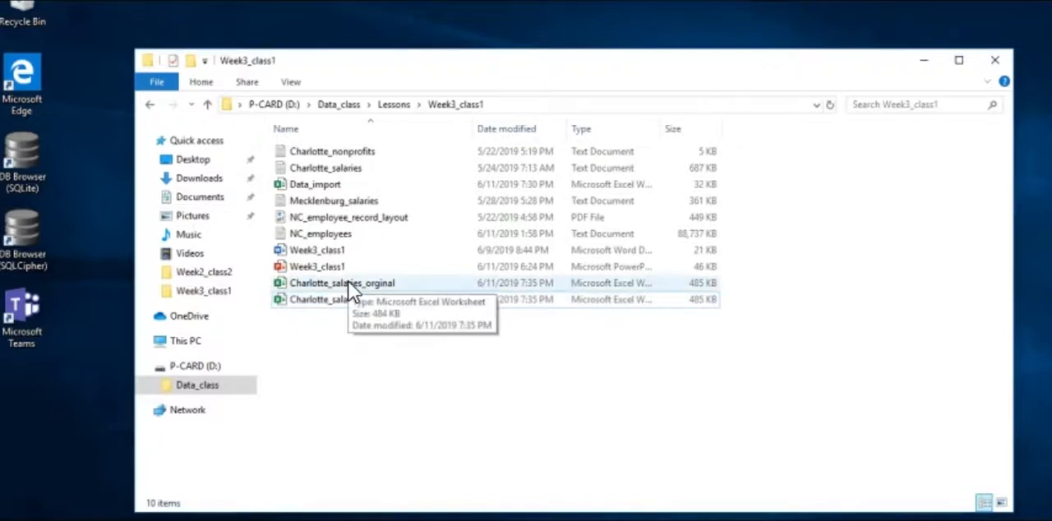
pyautogui.click(349, 287)
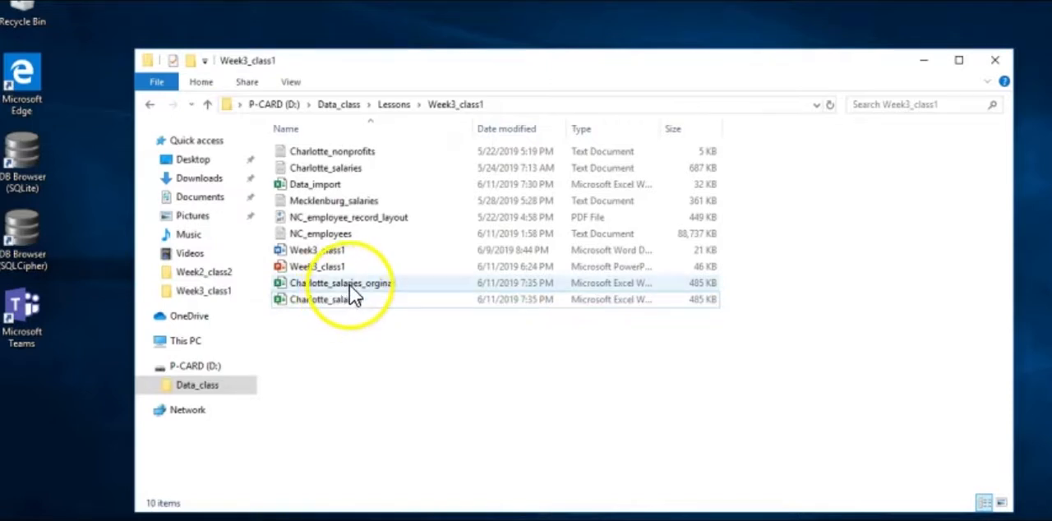
pyautogui.click(337, 300)
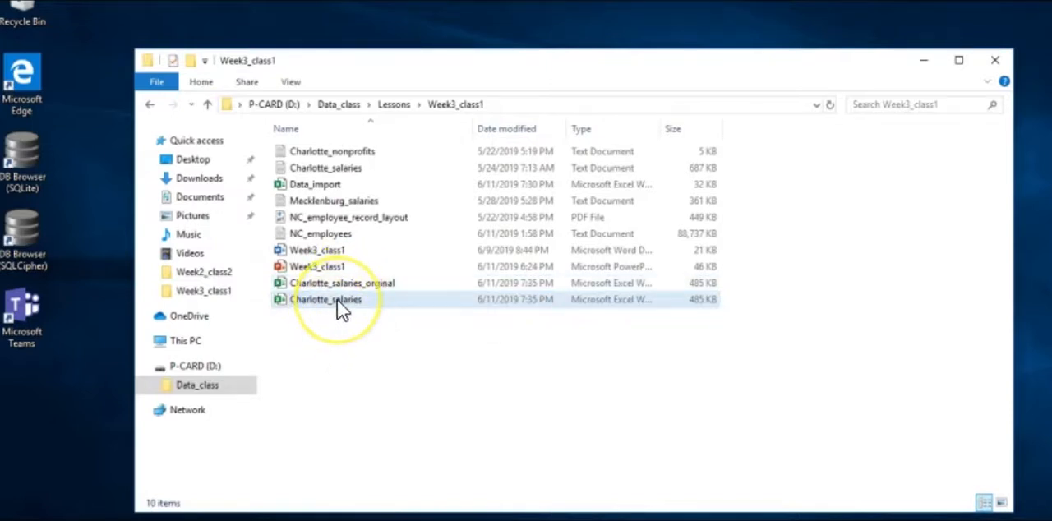
pyautogui.click(337, 300)
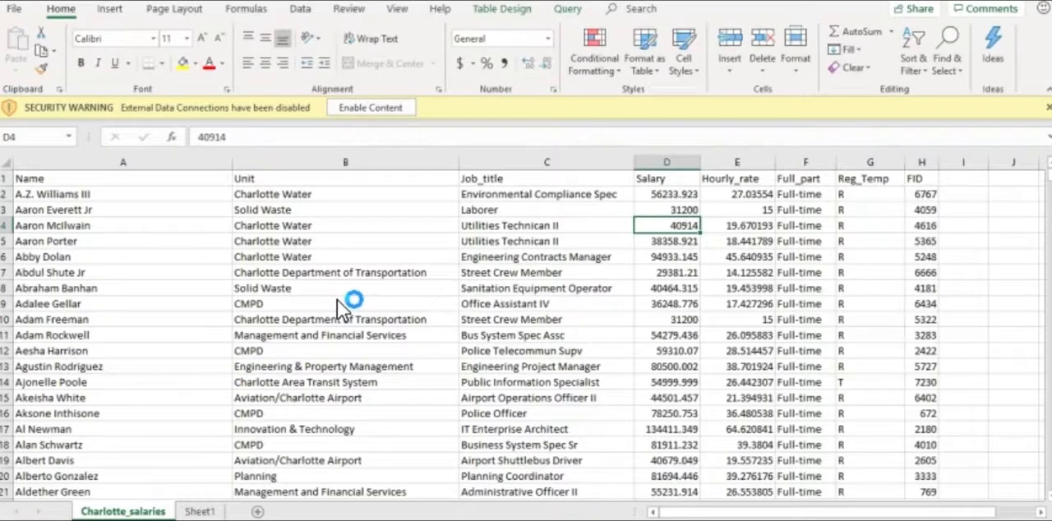
pyautogui.click(375, 109)
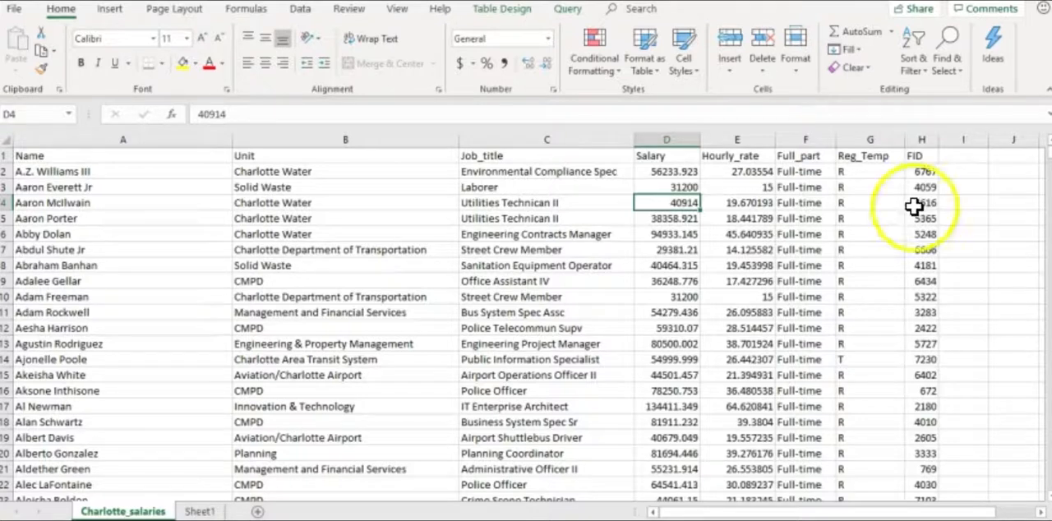
# Delete the FID column (column H) from the Charlotte_salaries sheet
pyautogui.click(921, 138)
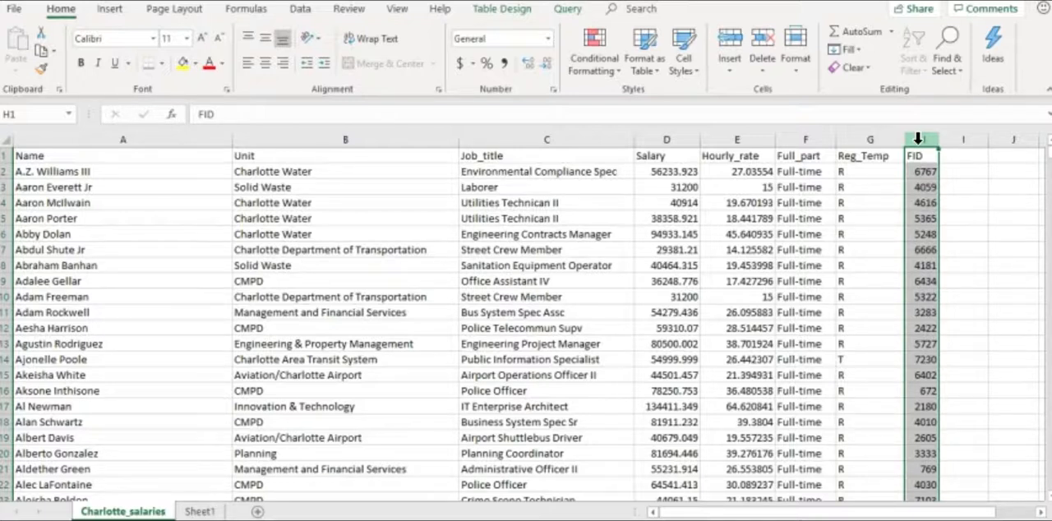
pyautogui.rightClick(918, 141)
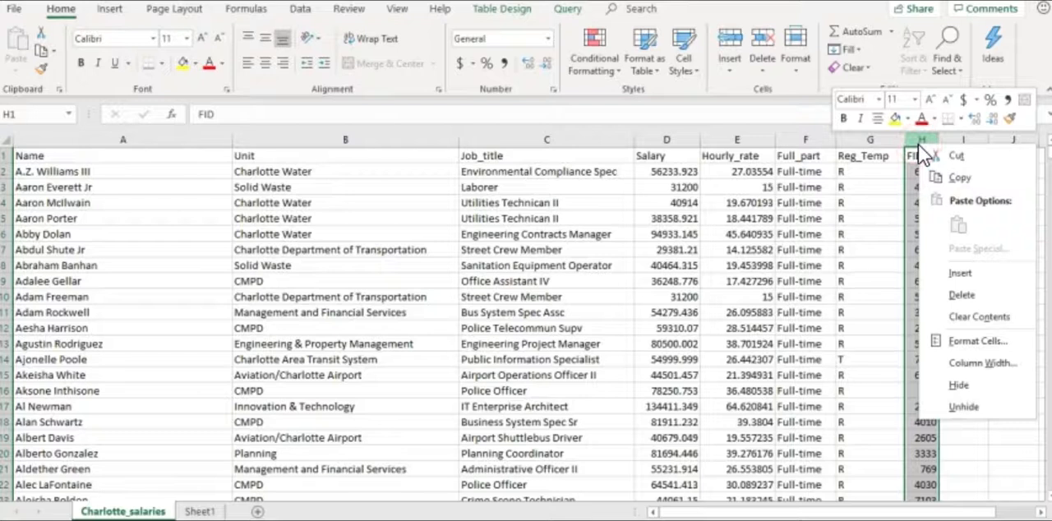
pyautogui.click(956, 297)
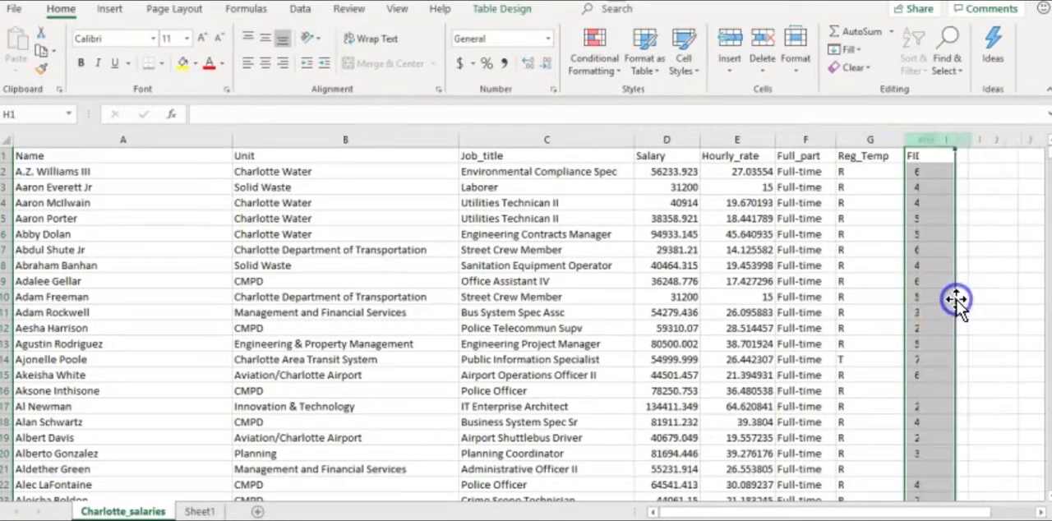
pyautogui.click(912, 217)
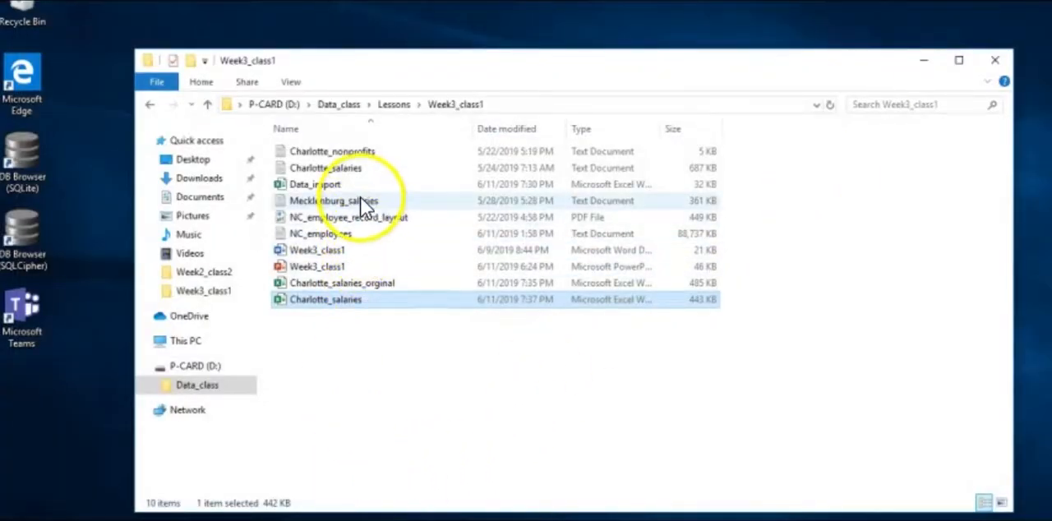
# Open the Charlotte_nonprofits text file from Week3_class1 and enlarge its window to show more of the records
pyautogui.doubleClick(360, 149)
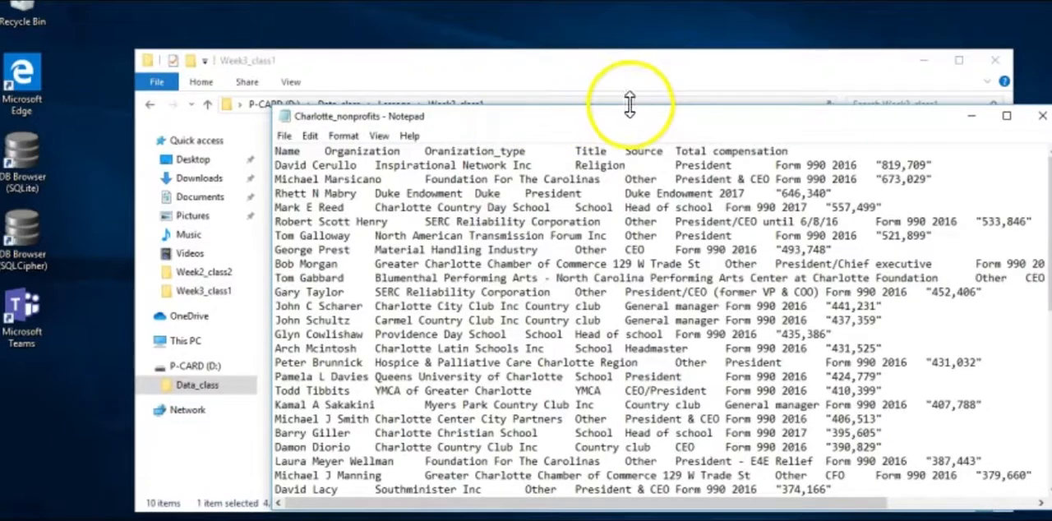
pyautogui.moveTo(631, 120); pyautogui.dragTo(490, 54)
pyautogui.moveTo(919, 437); pyautogui.dragTo(1011, 468)
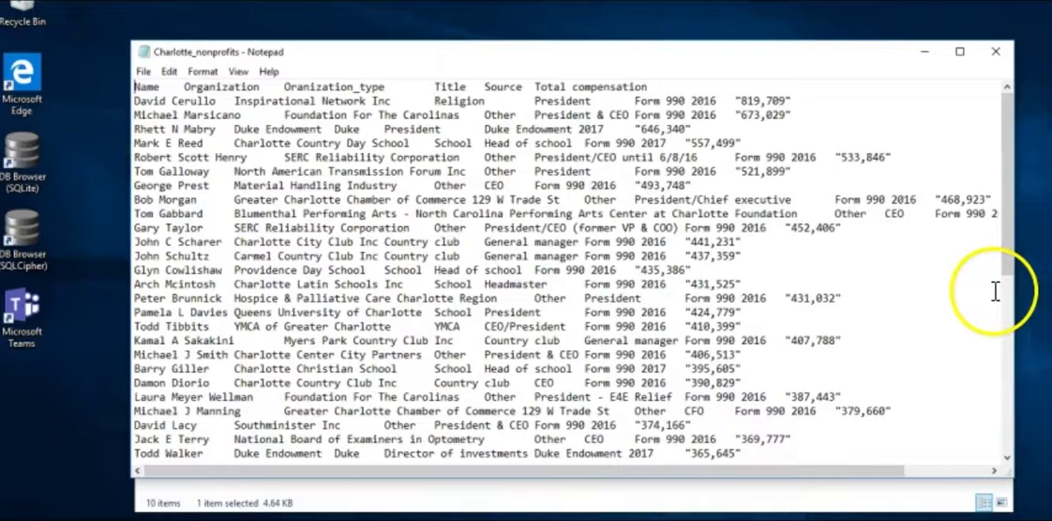
pyautogui.moveTo(1008, 278); pyautogui.dragTo(1005, 198)
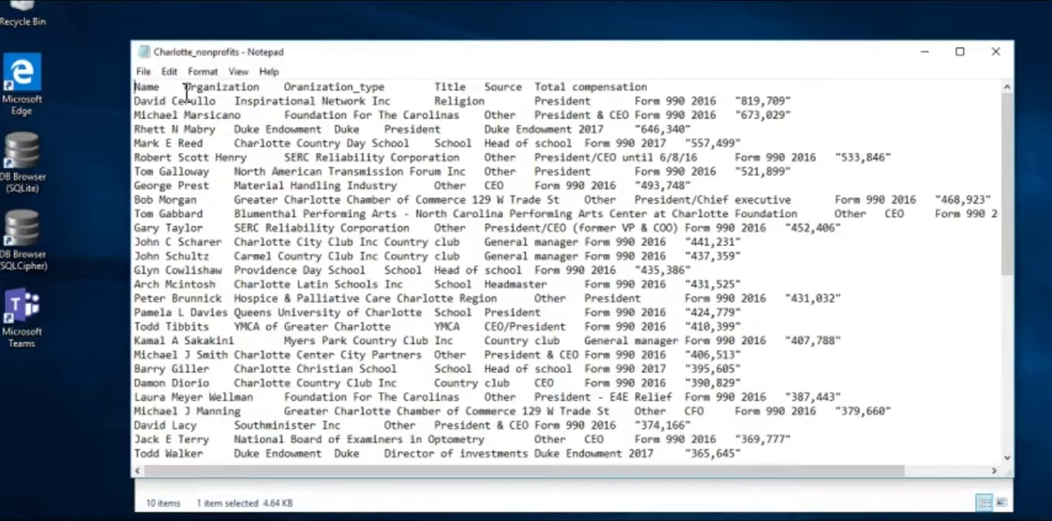
# Examine how the column headings in the first line of Charlotte_nonprofits are separated from one another
pyautogui.moveTo(186, 93); pyautogui.dragTo(168, 93)
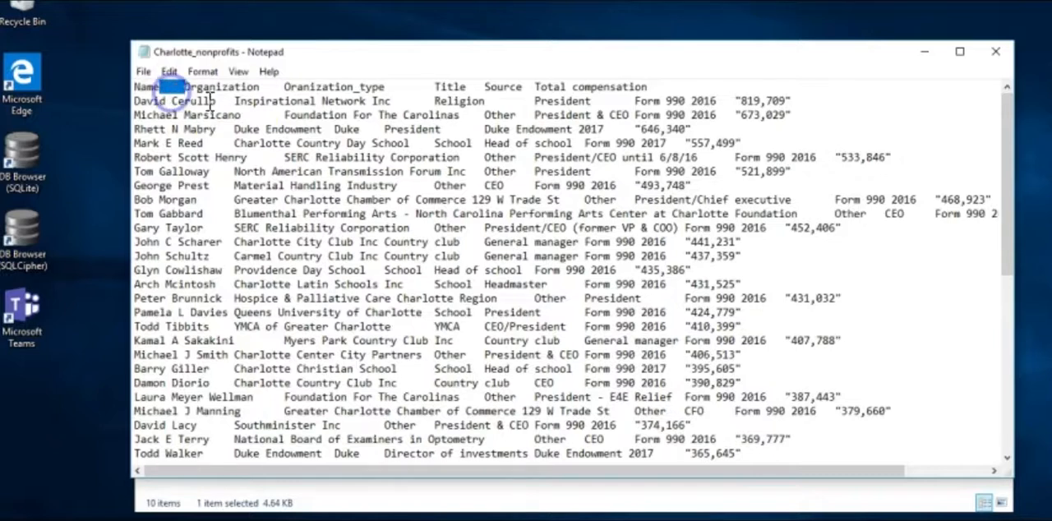
pyautogui.keyDown('shift'); pyautogui.click(286, 86); pyautogui.keyUp('shift')
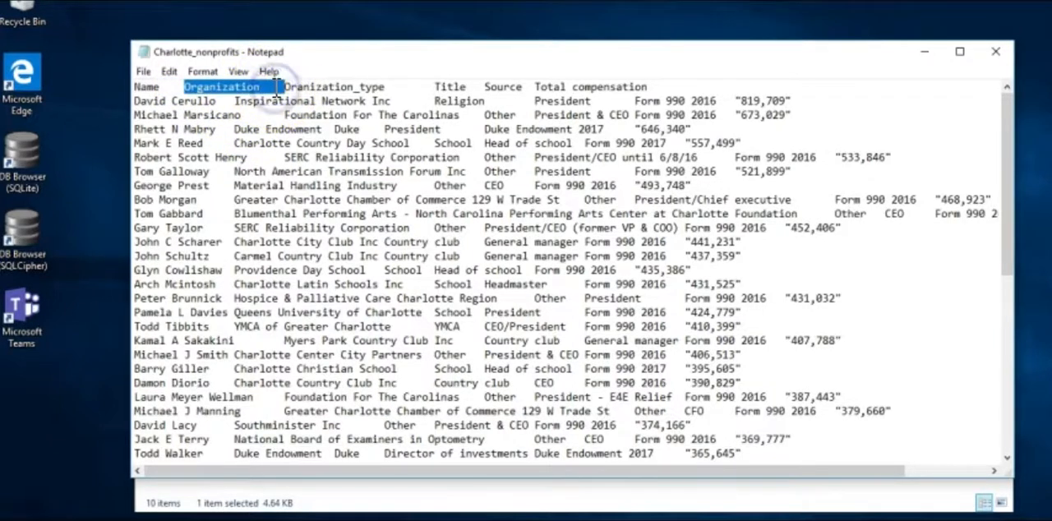
pyautogui.click(288, 86)
pyautogui.click(351, 100)
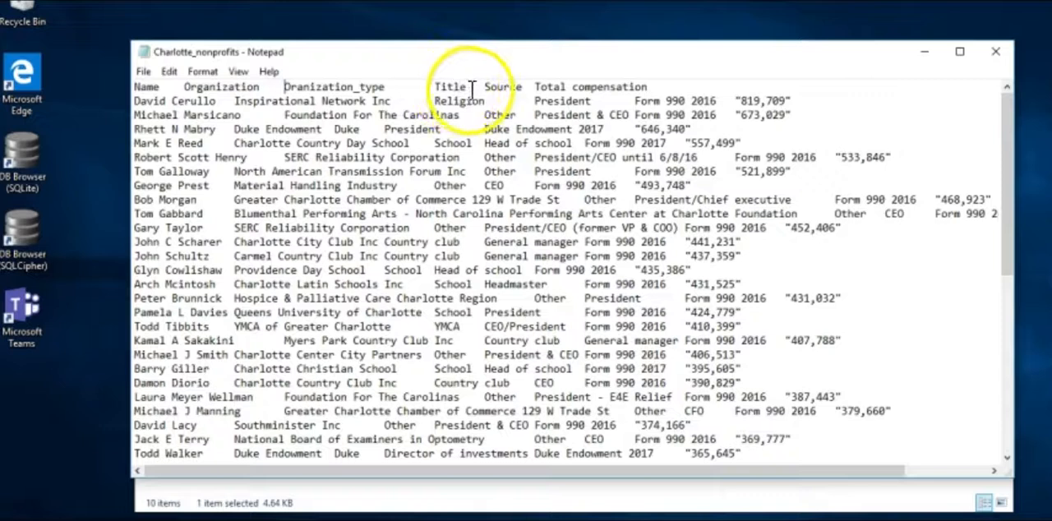
# Examine the name, organization and quoted compensation fields of the first nonprofit record, and close the text file
pyautogui.click(215, 101)
pyautogui.moveTo(215, 102); pyautogui.dragTo(129, 100)
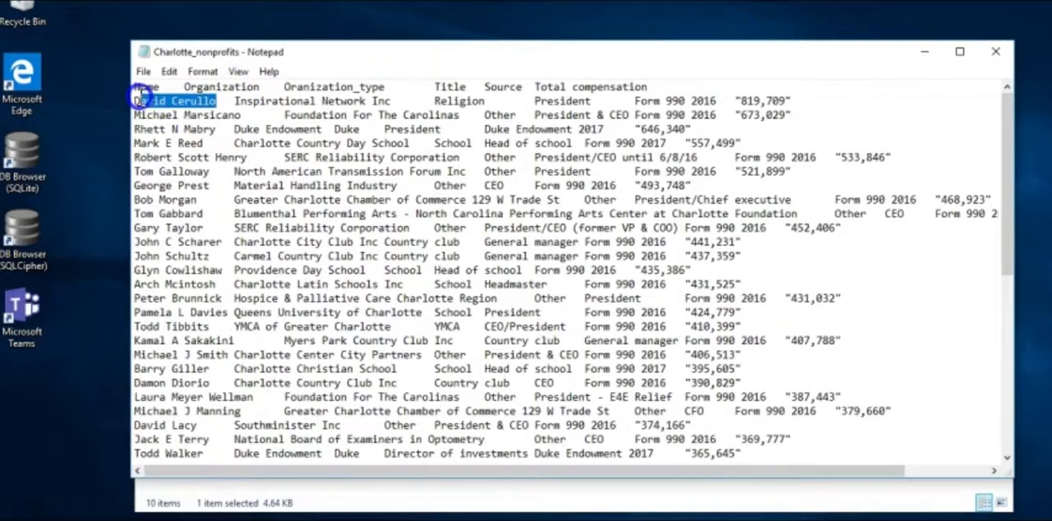
pyautogui.click(296, 101)
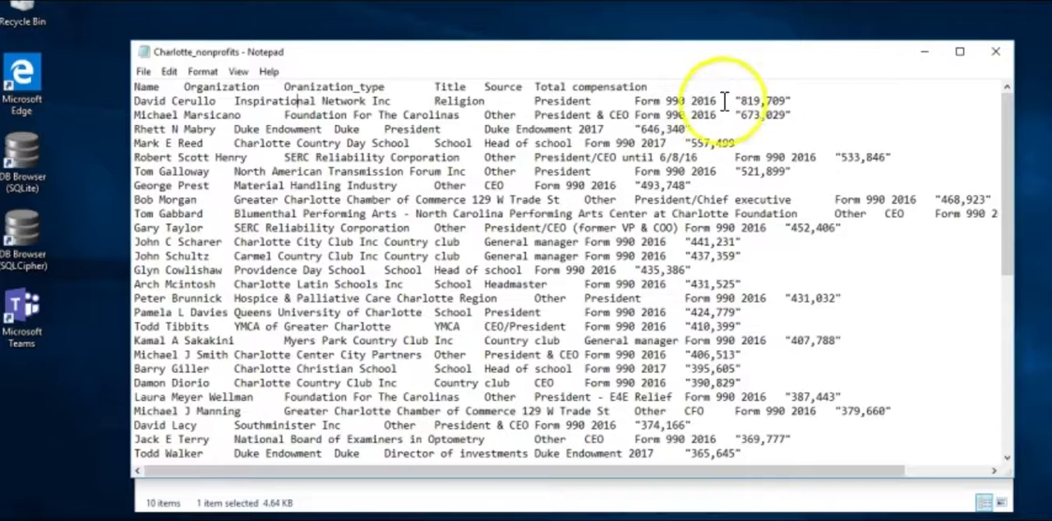
pyautogui.moveTo(738, 100); pyautogui.dragTo(787, 100)
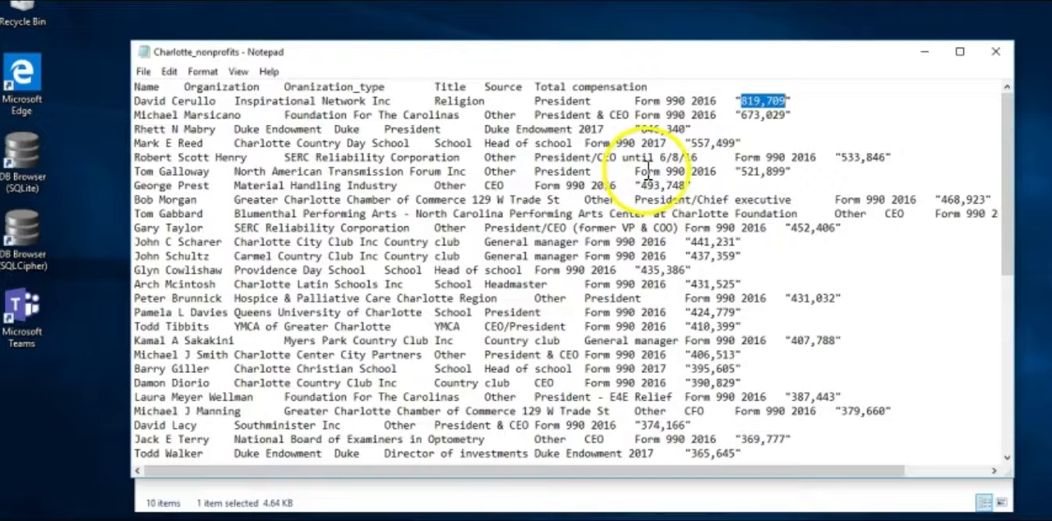
pyautogui.click(995, 53)
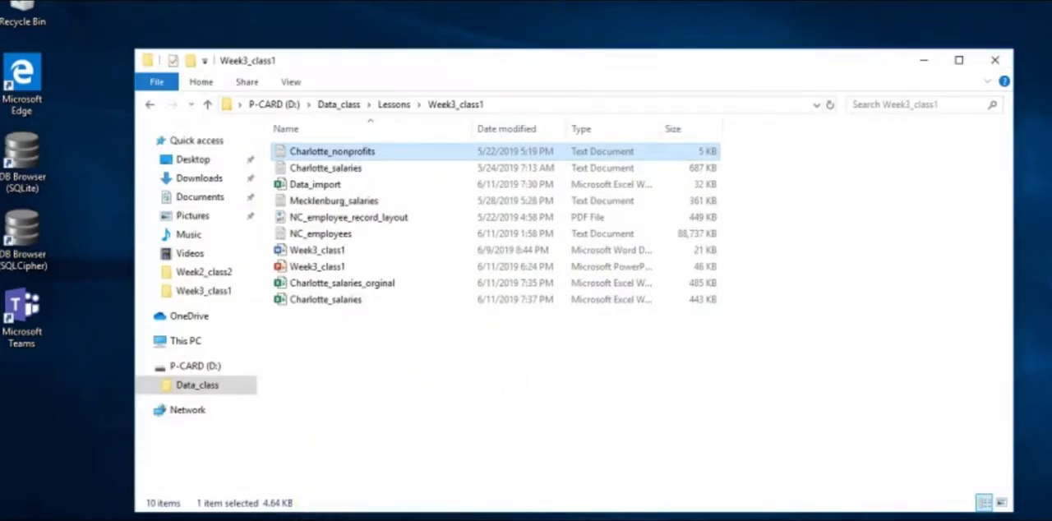
# Switch to Excel by searching for it in Windows, and create a blank workbook
pyautogui.click(164, 520)
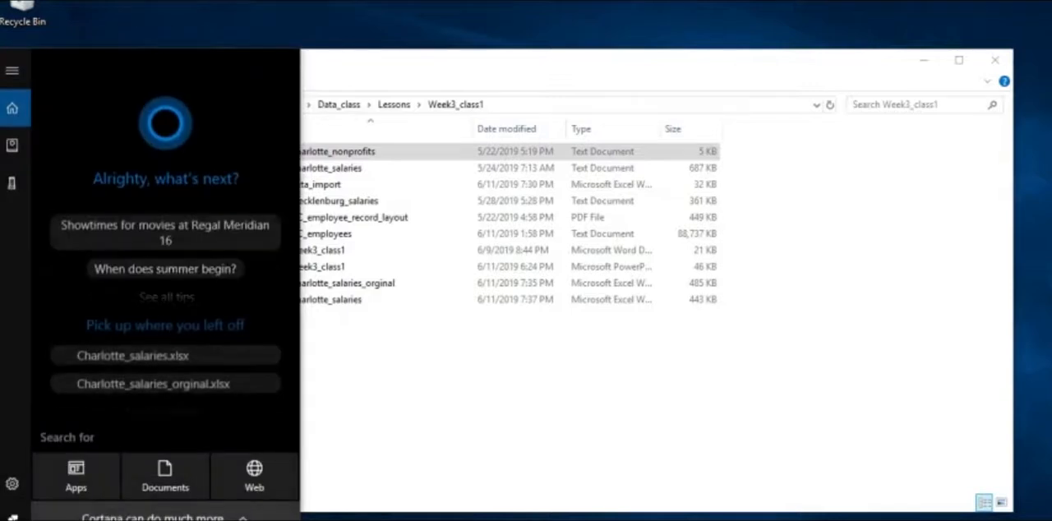
pyautogui.write('ex')
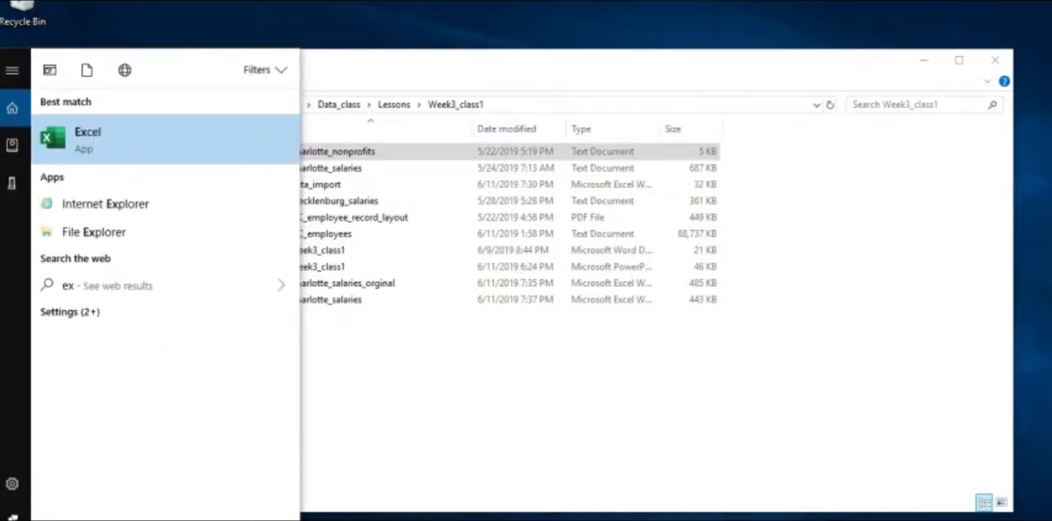
pyautogui.click(82, 127)
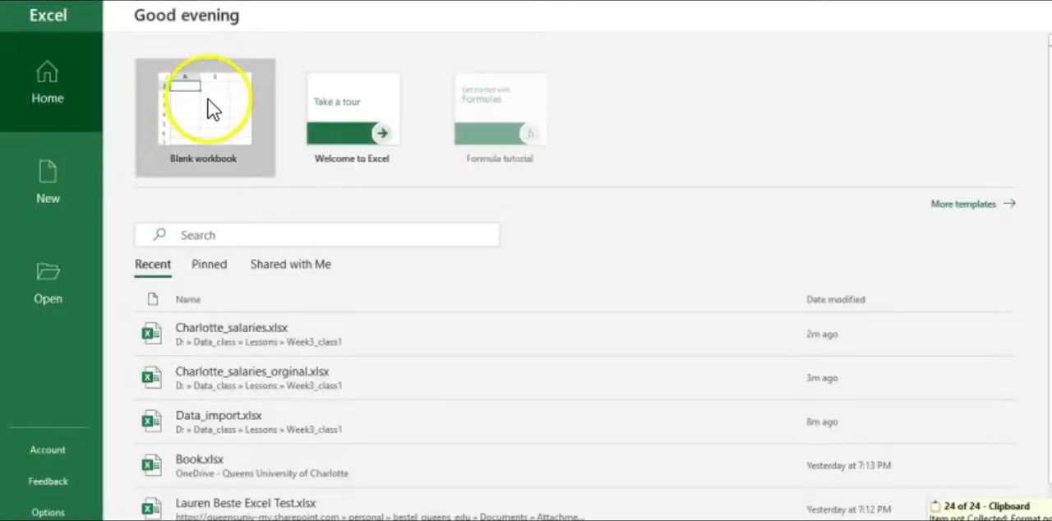
pyautogui.click(216, 105)
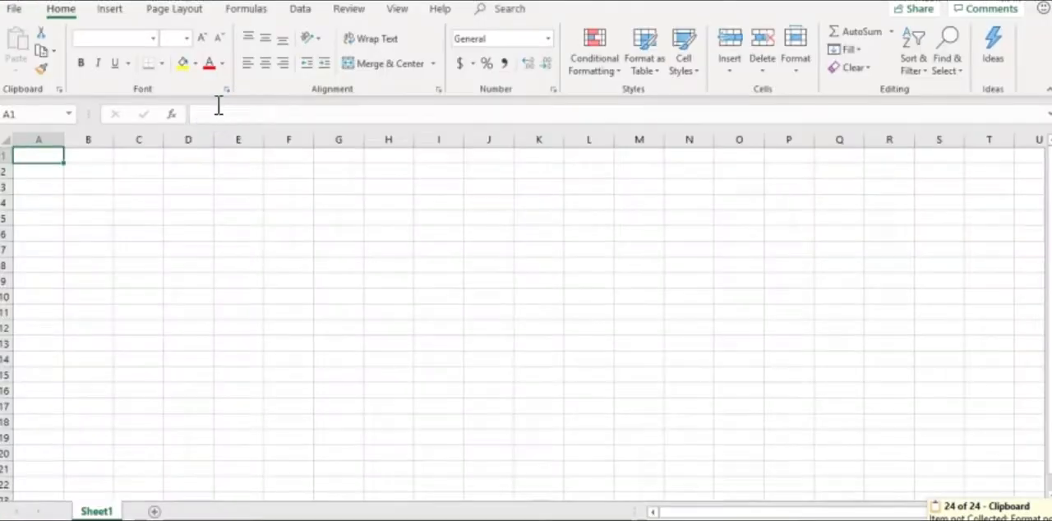
pyautogui.click(54, 155)
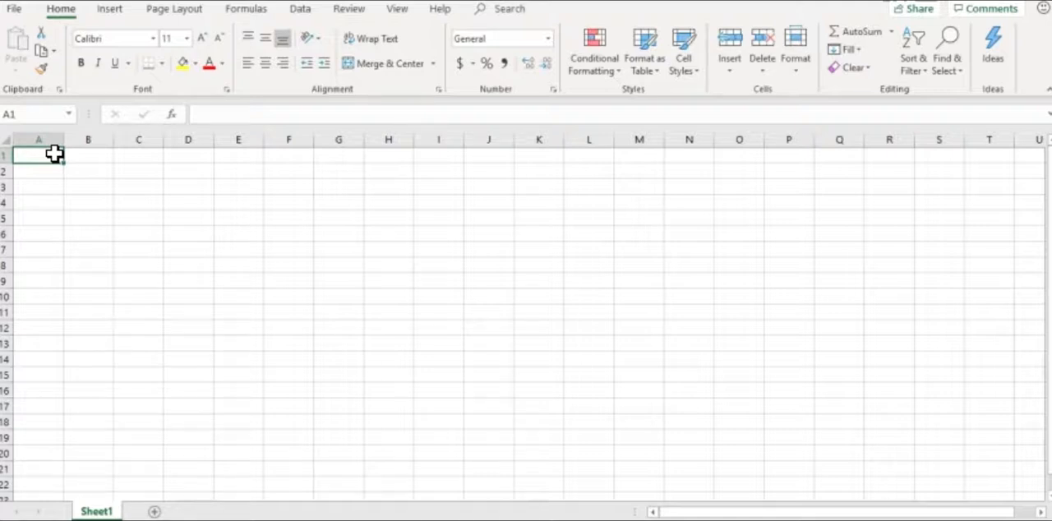
# Start a text file import at cell A1 and choose Charlotte_nonprofits from the Data_class, Lessons, Week3_class1 folder
pyautogui.click(47, 156)
pyautogui.click(301, 9)
pyautogui.click(80, 32)
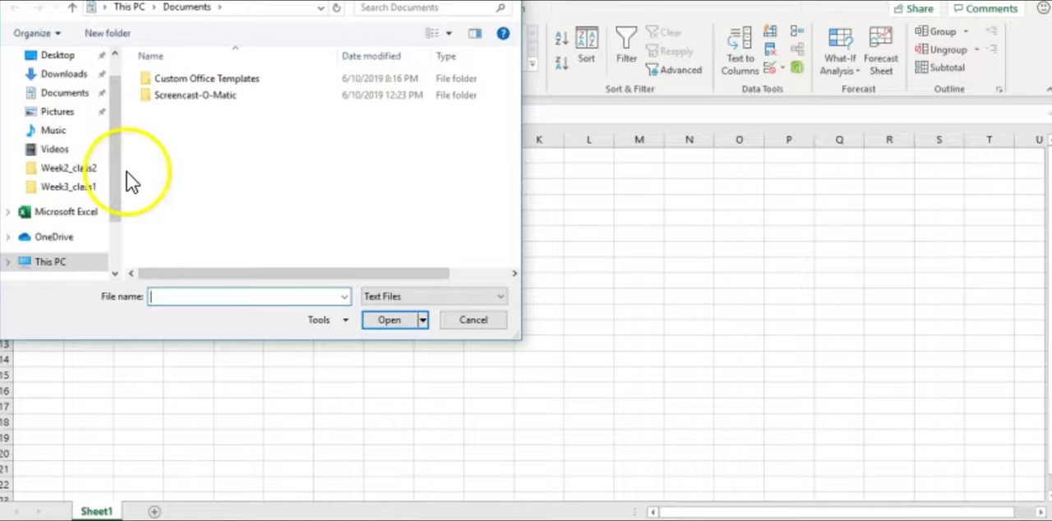
pyautogui.click(117, 191)
pyautogui.moveTo(117, 191); pyautogui.dragTo(115, 219)
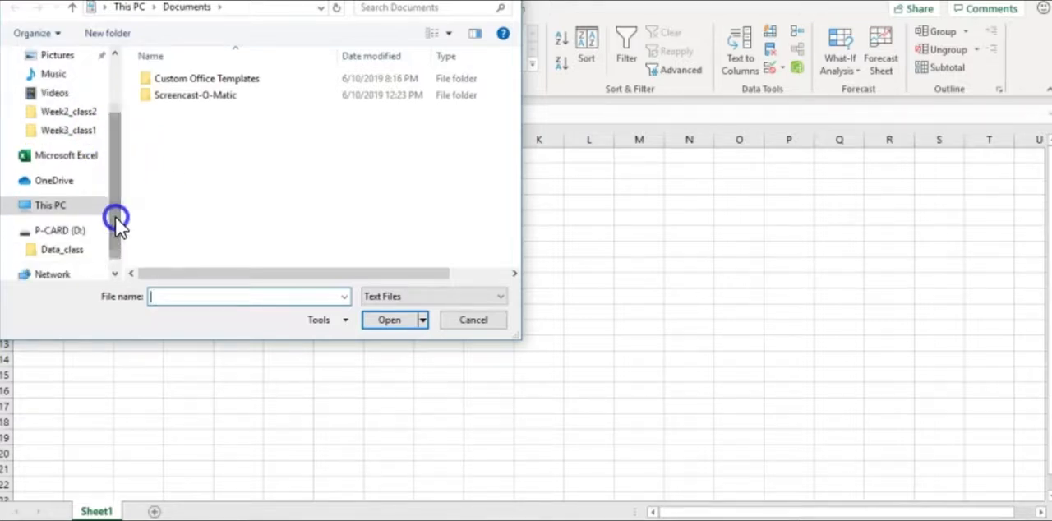
pyautogui.click(71, 249)
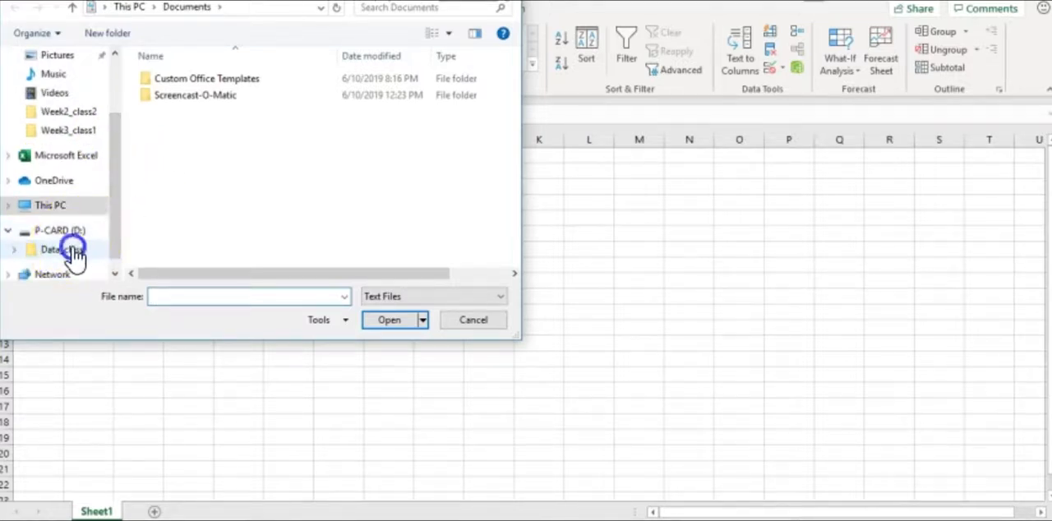
pyautogui.doubleClick(183, 80)
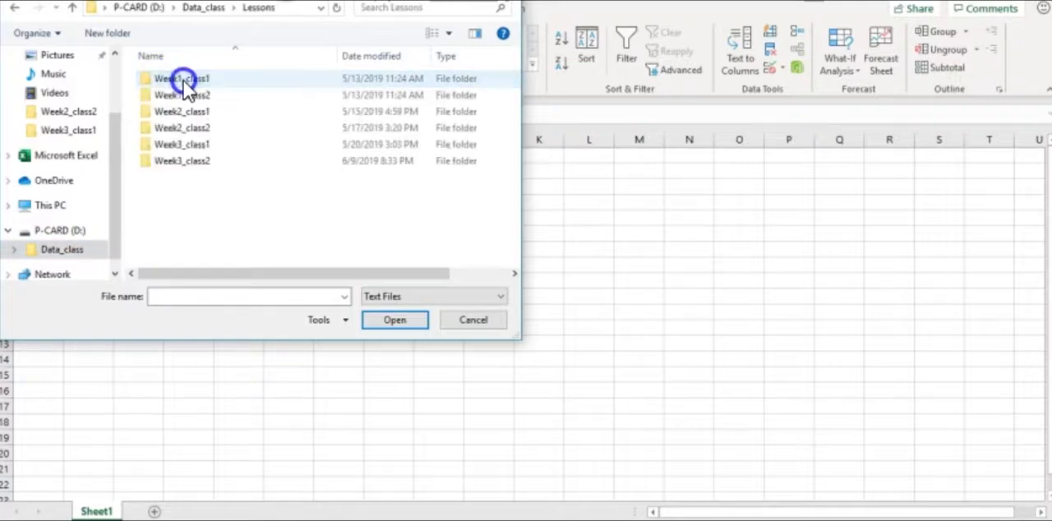
pyautogui.doubleClick(184, 144)
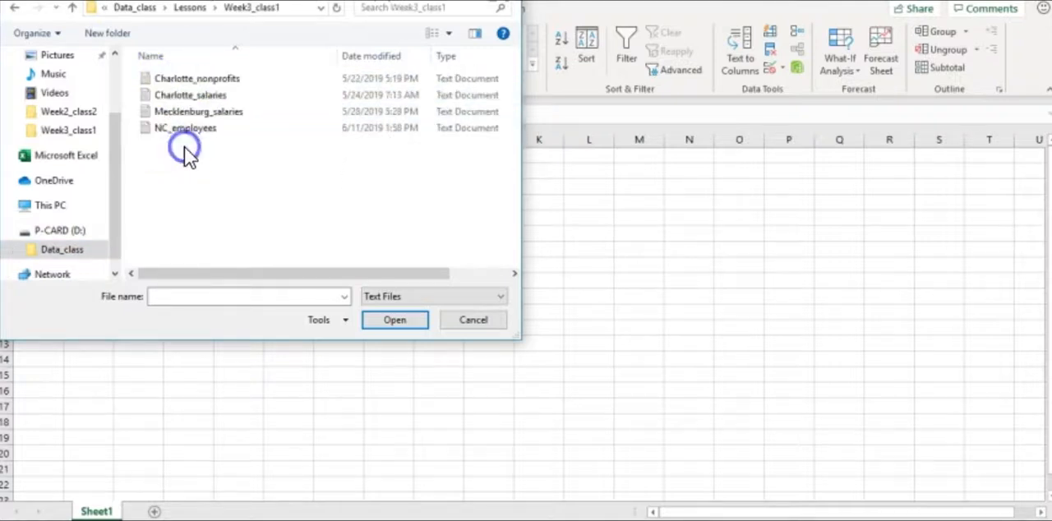
pyautogui.click(210, 79)
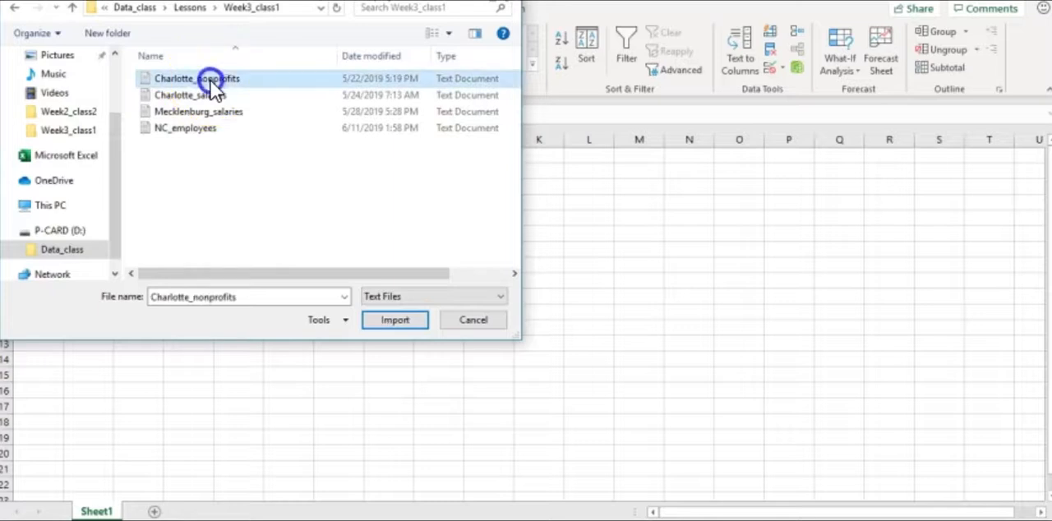
pyautogui.click(389, 318)
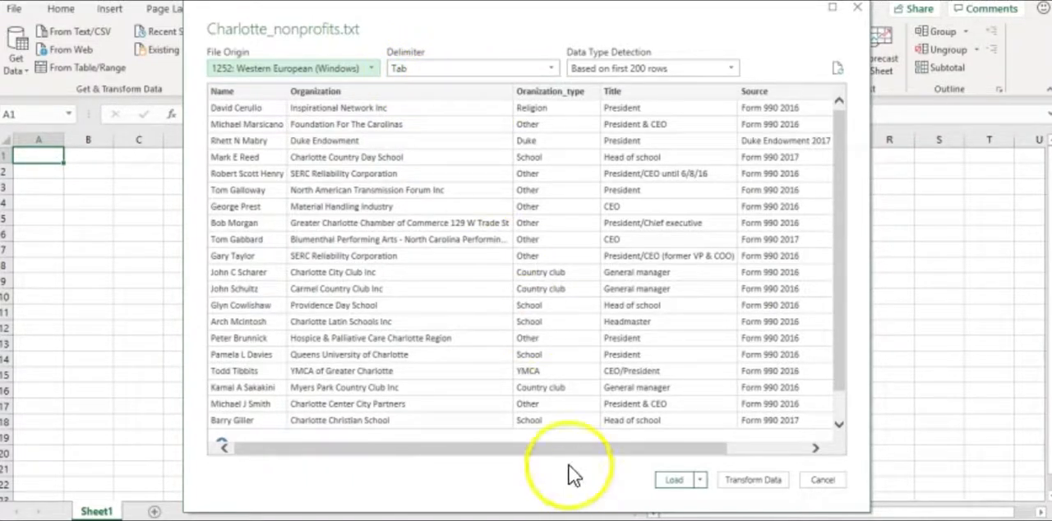
# Check the delimiter options, load the Charlotte_nonprofits data with the Tab delimiter, and close the query list
pyautogui.moveTo(565, 452); pyautogui.dragTo(505, 446)
pyautogui.click(551, 69)
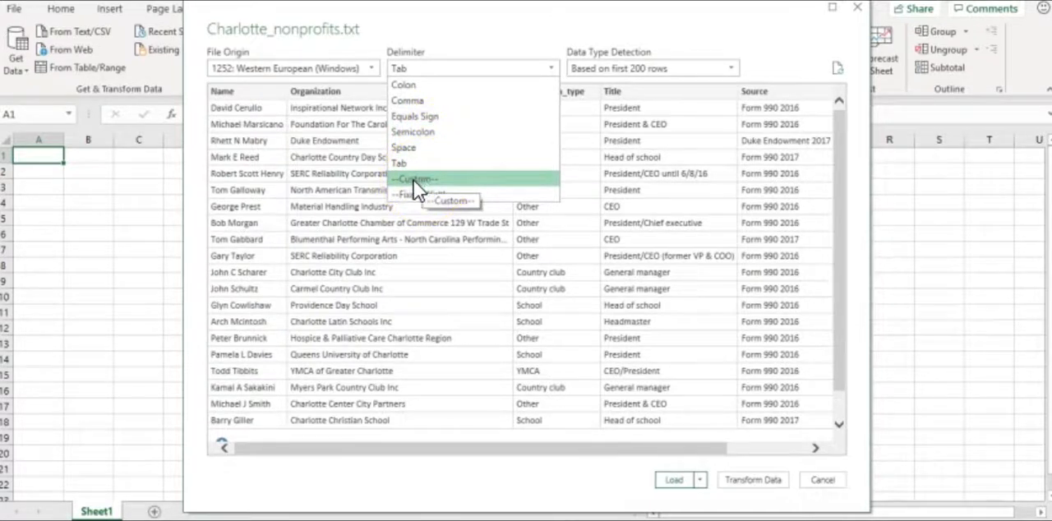
pyautogui.click(340, 197)
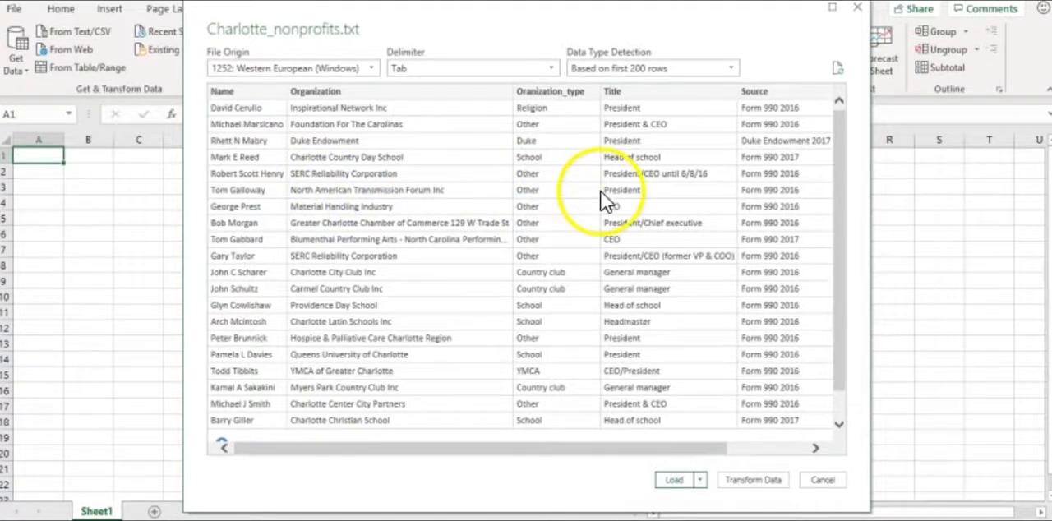
pyautogui.click(673, 482)
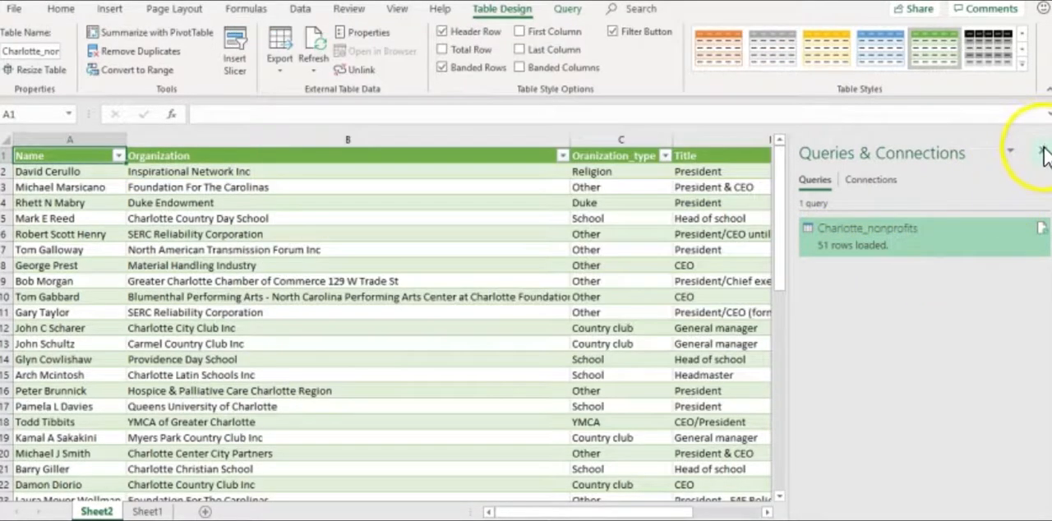
pyautogui.click(1043, 151)
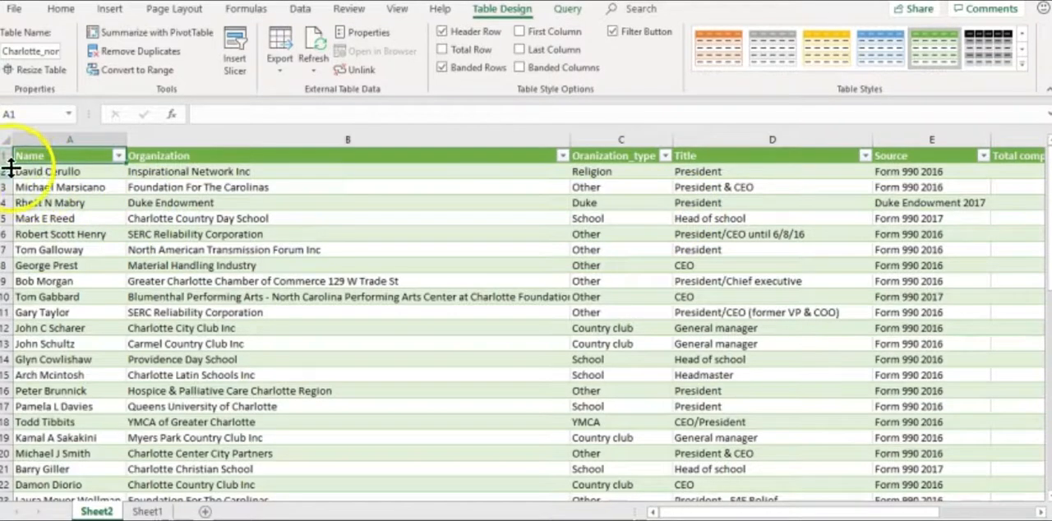
# Select the whole Sheet2 and apply the plain, uncoloured light table style to the imported table
pyautogui.click(7, 137)
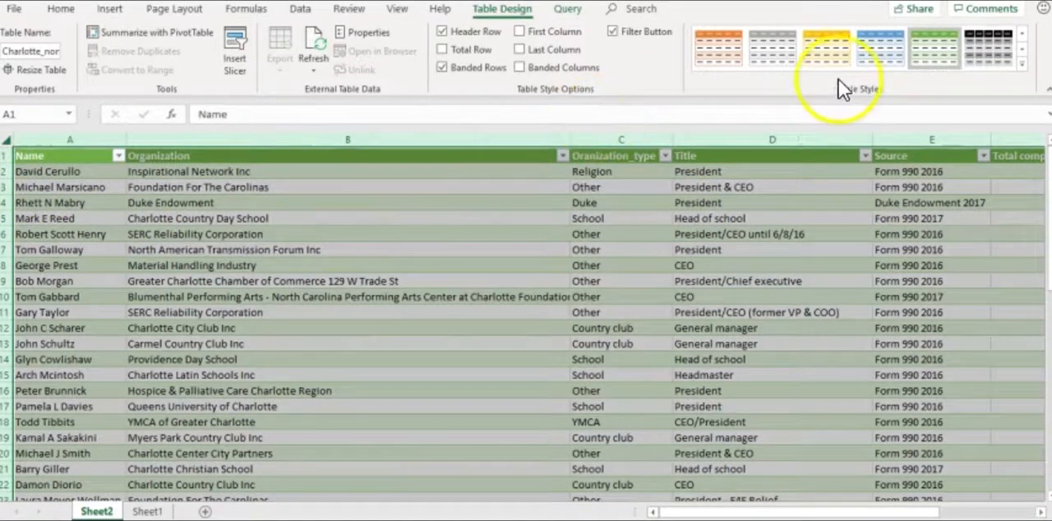
pyautogui.click(1022, 63)
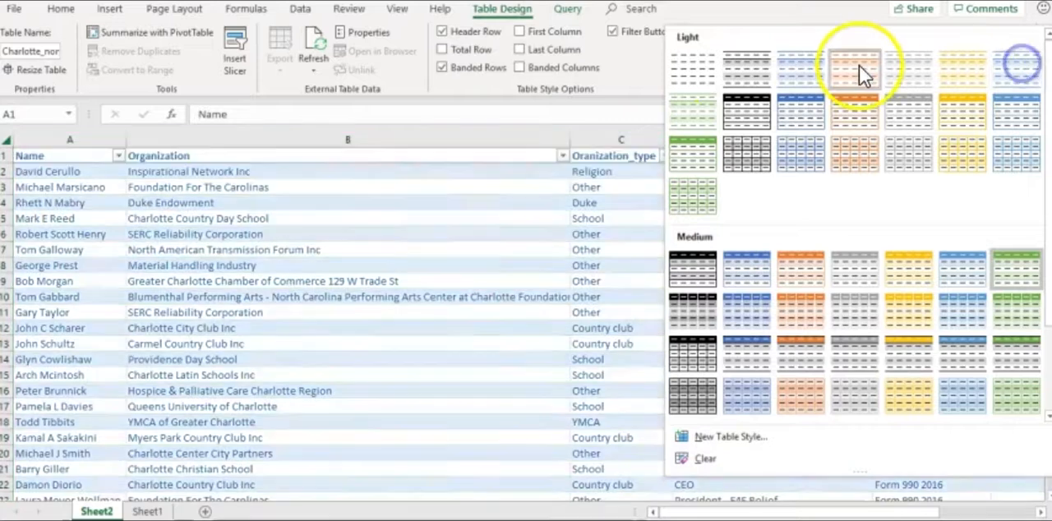
pyautogui.click(685, 69)
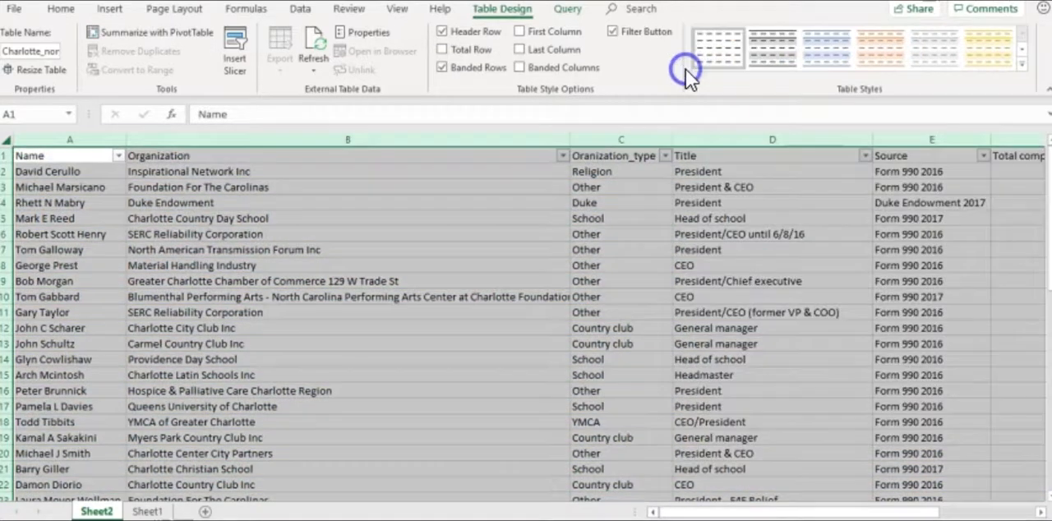
# Turn off filtering for the imported nonprofits table and review its rows down to the last record
pyautogui.click(80, 160)
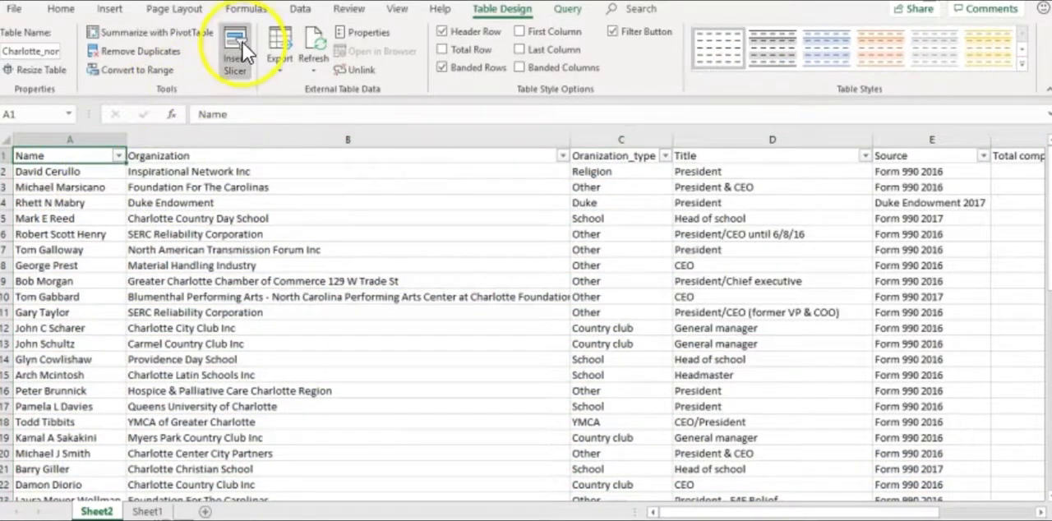
pyautogui.click(62, 9)
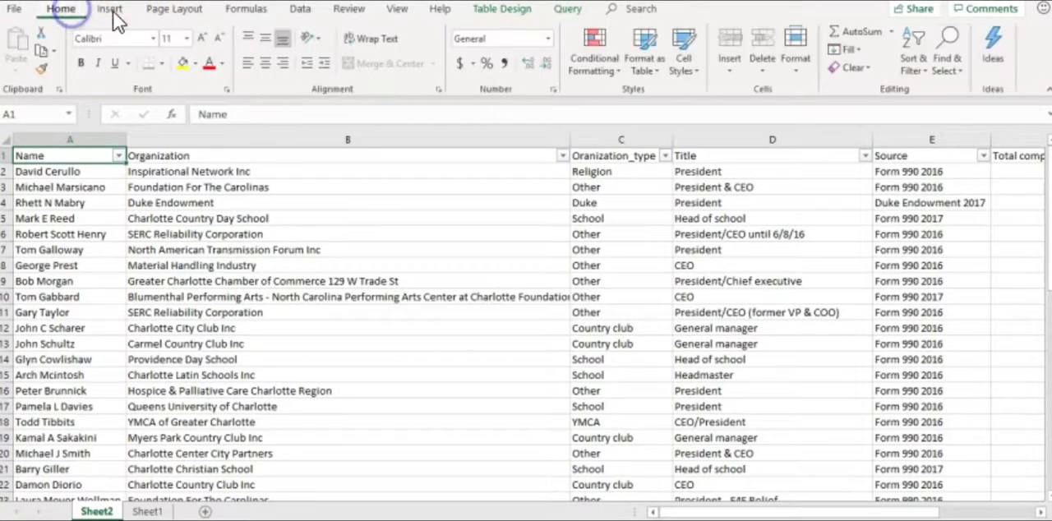
pyautogui.click(919, 71)
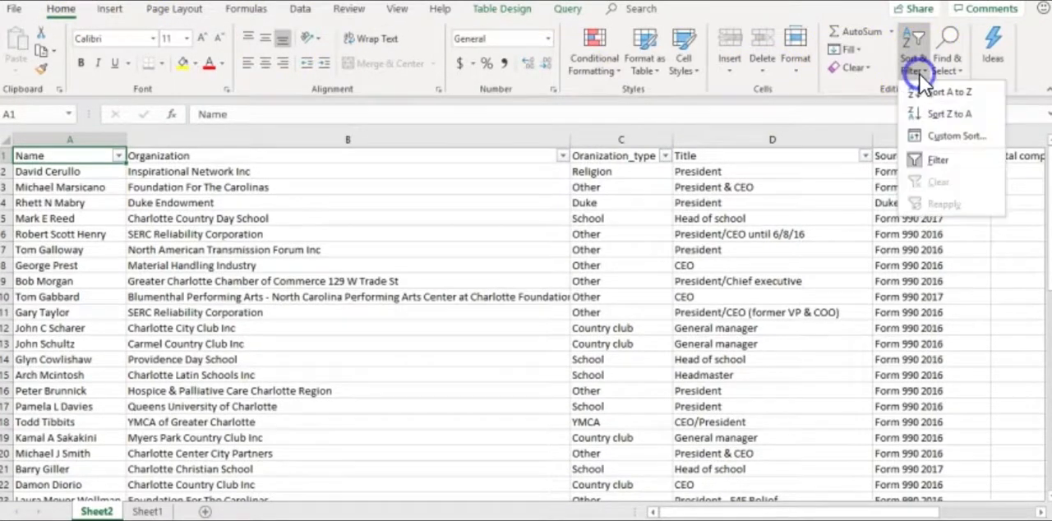
pyautogui.click(929, 154)
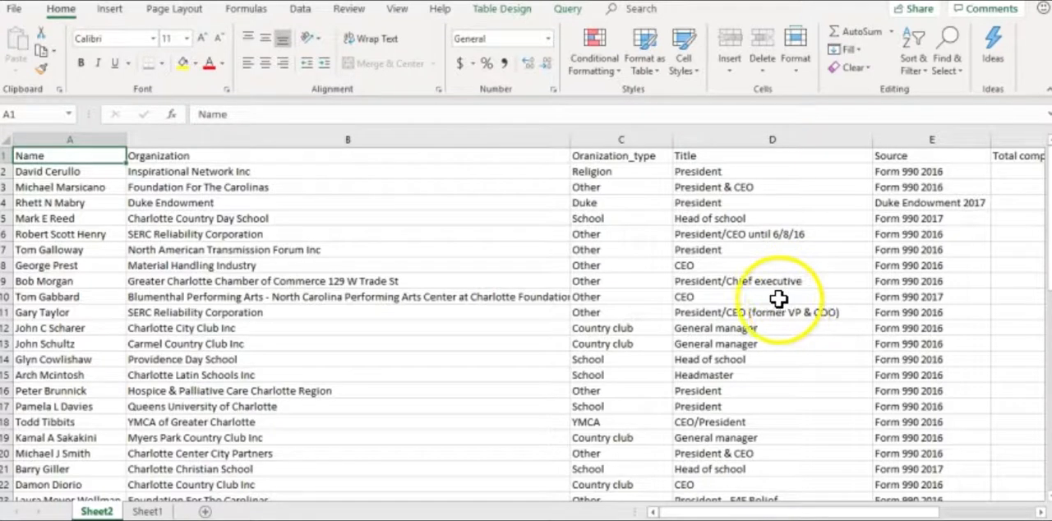
pyautogui.scroll(-2, 333, 224)
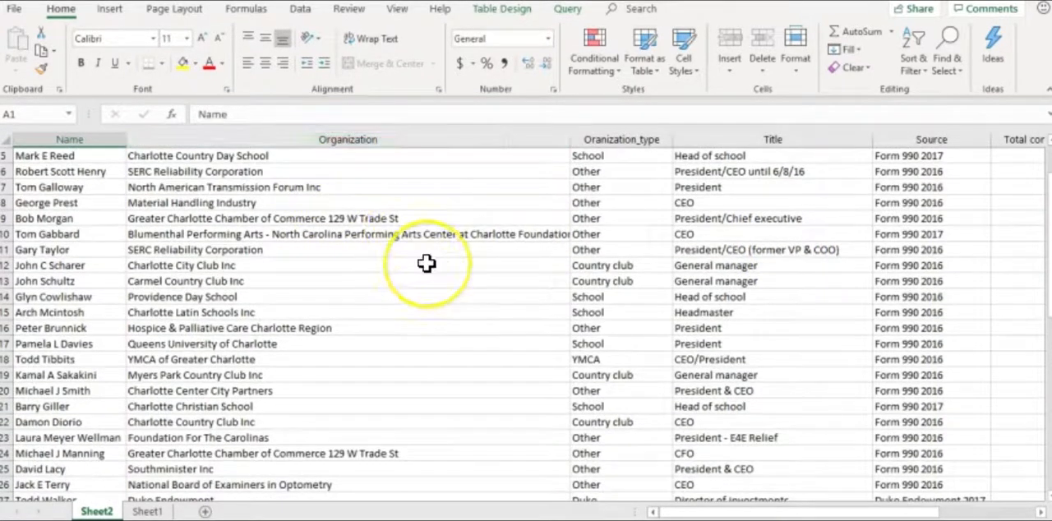
pyautogui.scroll(-4, 426, 263)
pyautogui.scroll(-6, 427, 263)
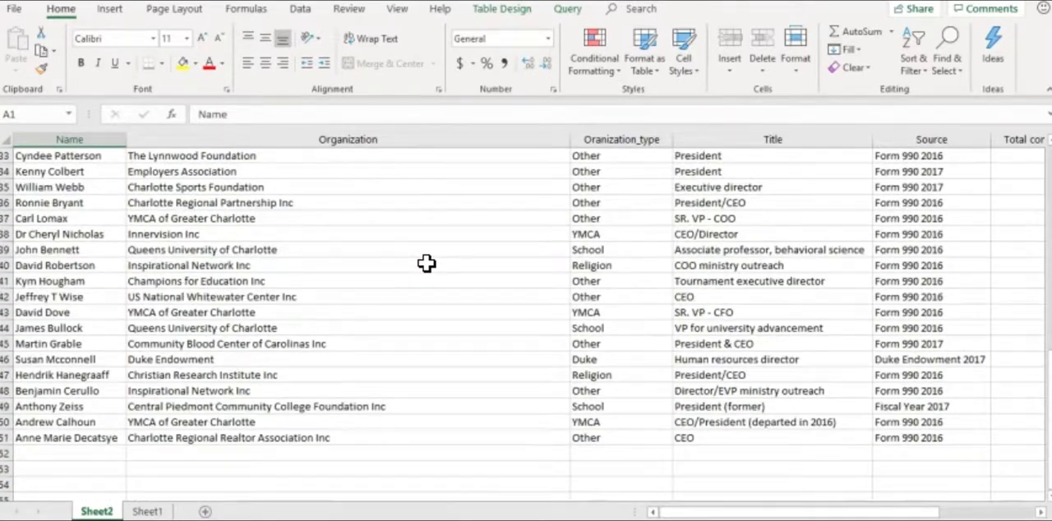
# Check the last record through to its total compensation, and rename the header in F1 as Total_compensation
pyautogui.click(7, 437)
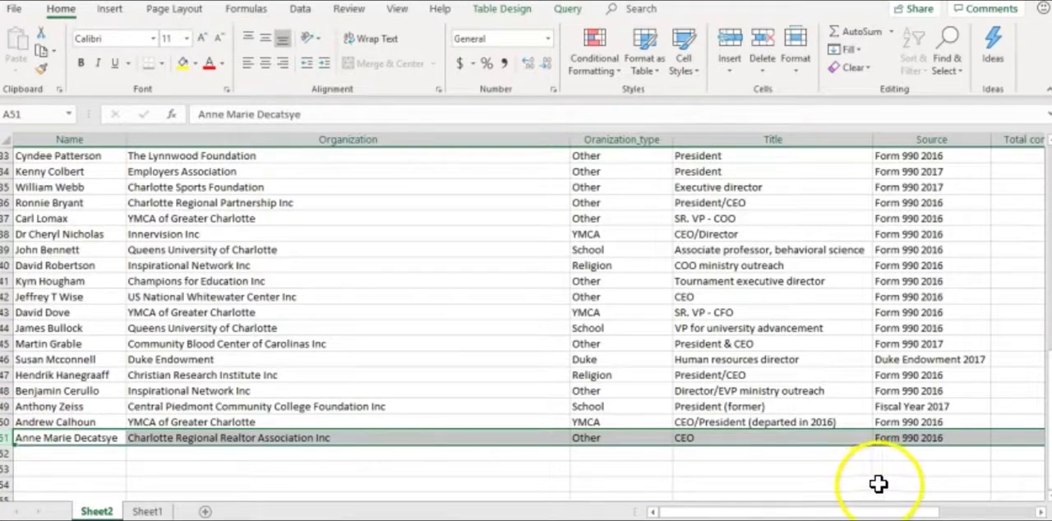
pyautogui.moveTo(894, 514); pyautogui.dragTo(962, 495)
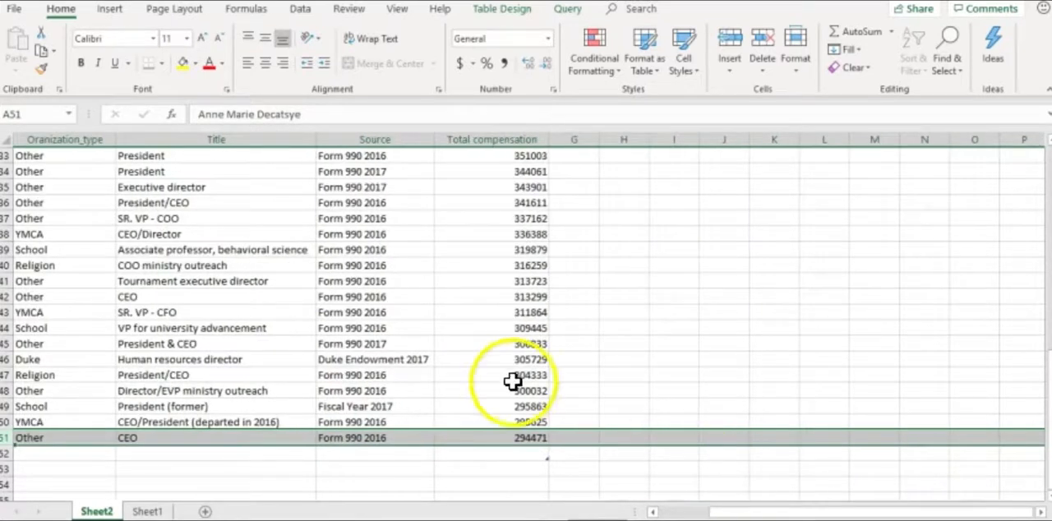
pyautogui.click(507, 437)
pyautogui.click(490, 439)
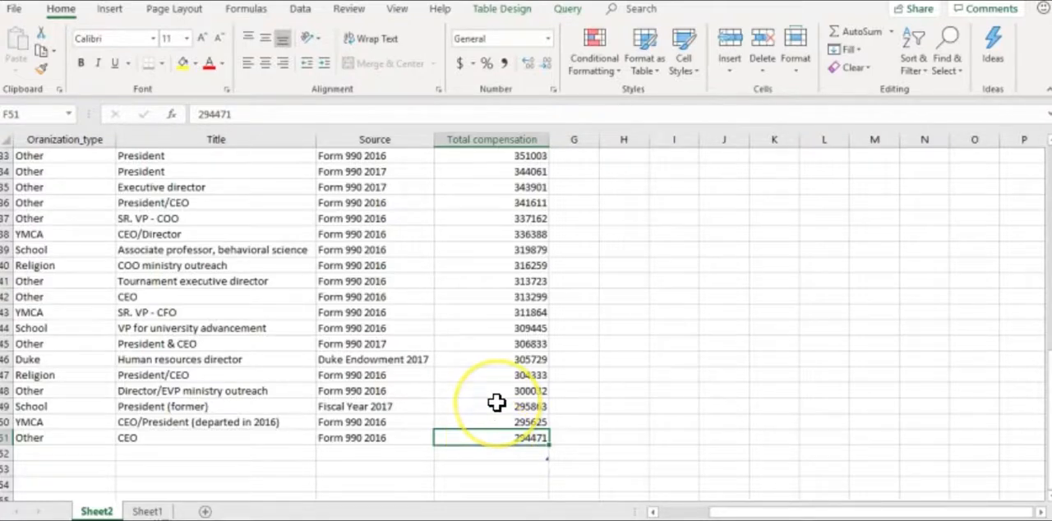
pyautogui.scroll(3, 497, 402)
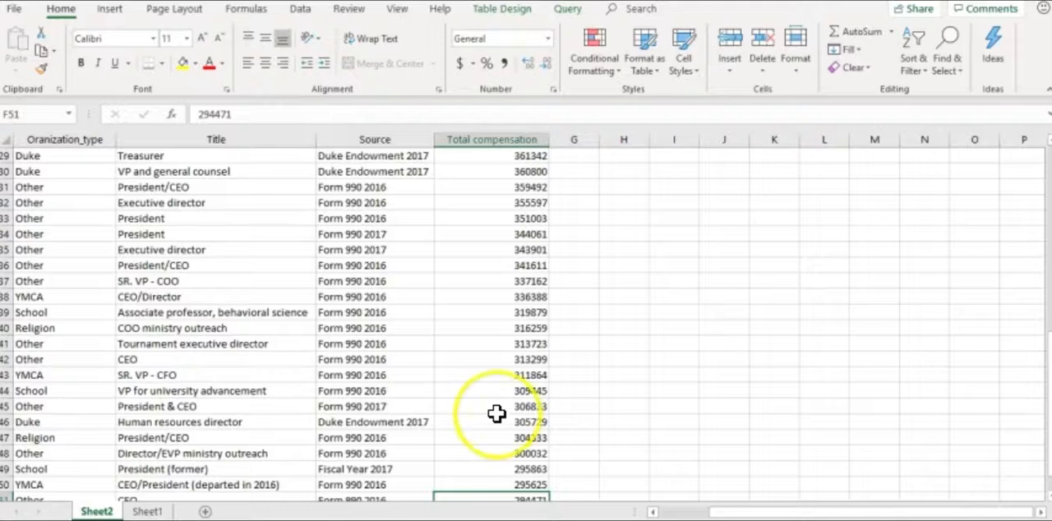
pyautogui.scroll(8, 497, 411)
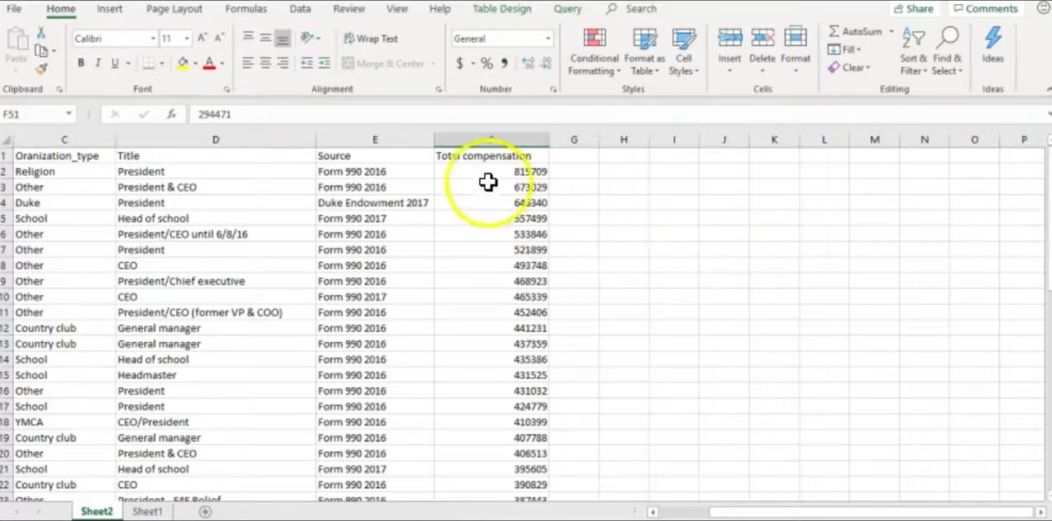
pyautogui.doubleClick(467, 157)
pyautogui.press('BackSpace')
pyautogui.write('_')
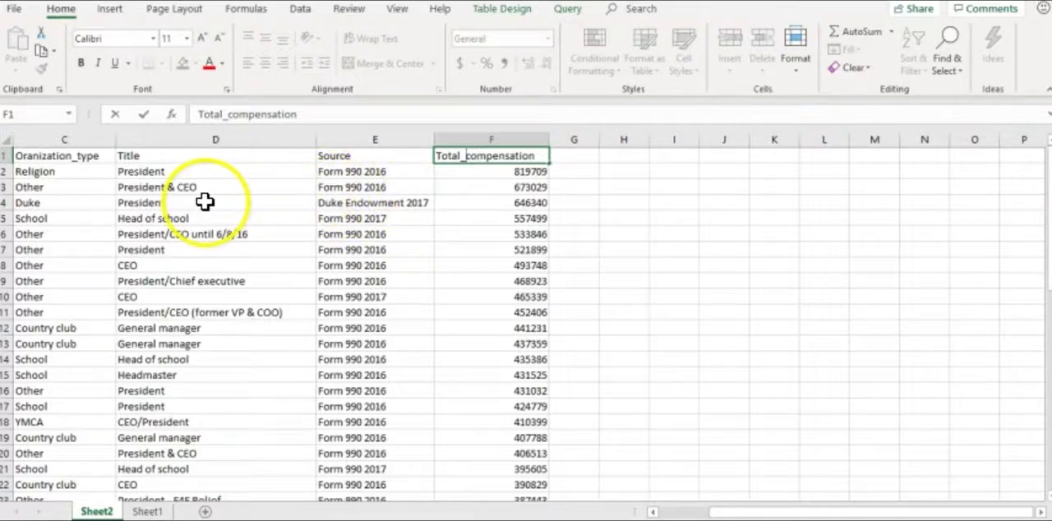
pyautogui.click(70, 156)
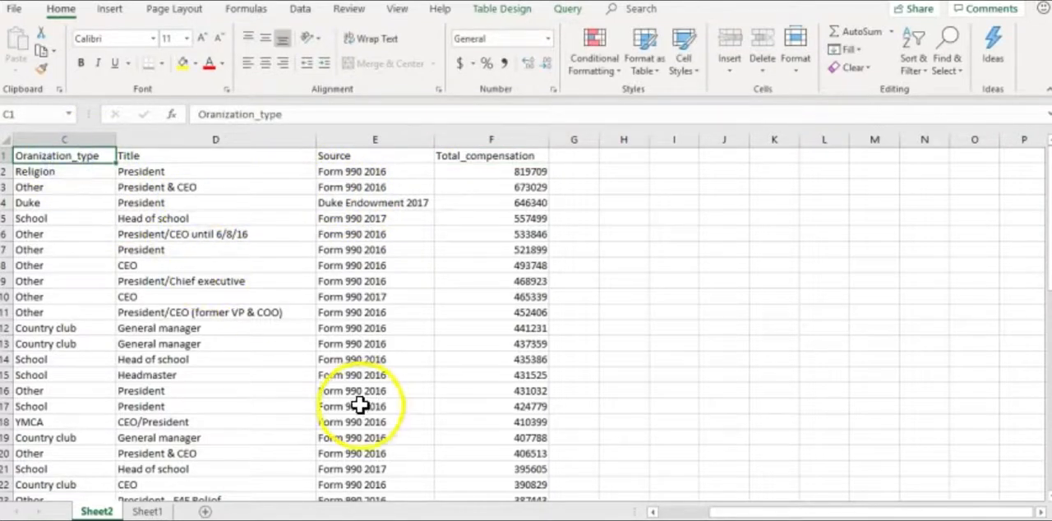
# Select the Name column and examine the number formats available for it, from General through to Text
pyautogui.click(66, 438)
pyautogui.press('Left')
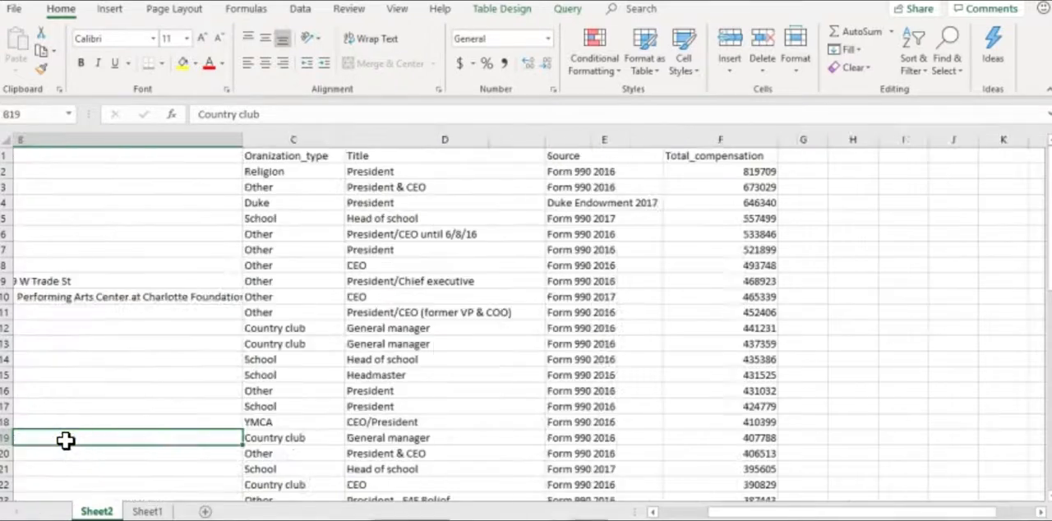
pyautogui.press('Left')
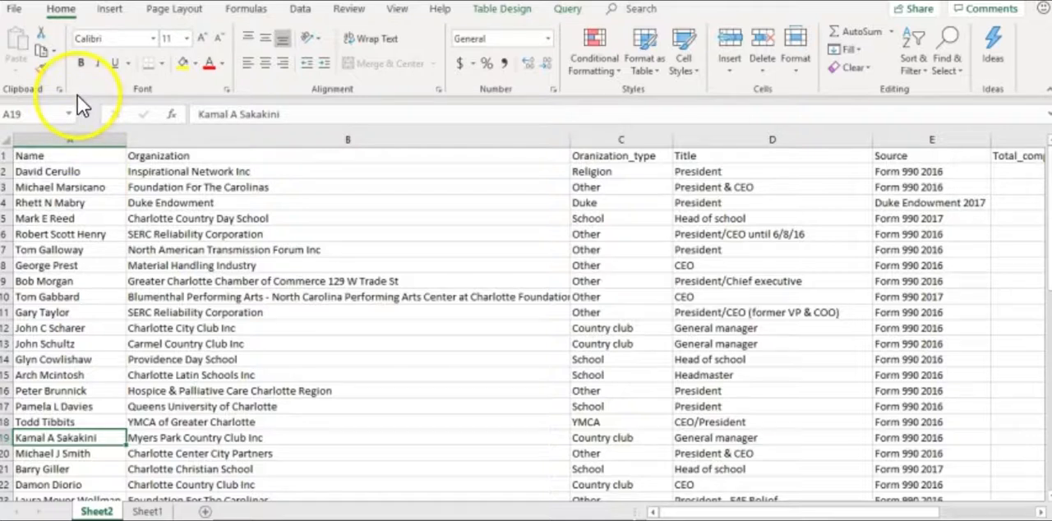
pyautogui.click(70, 138)
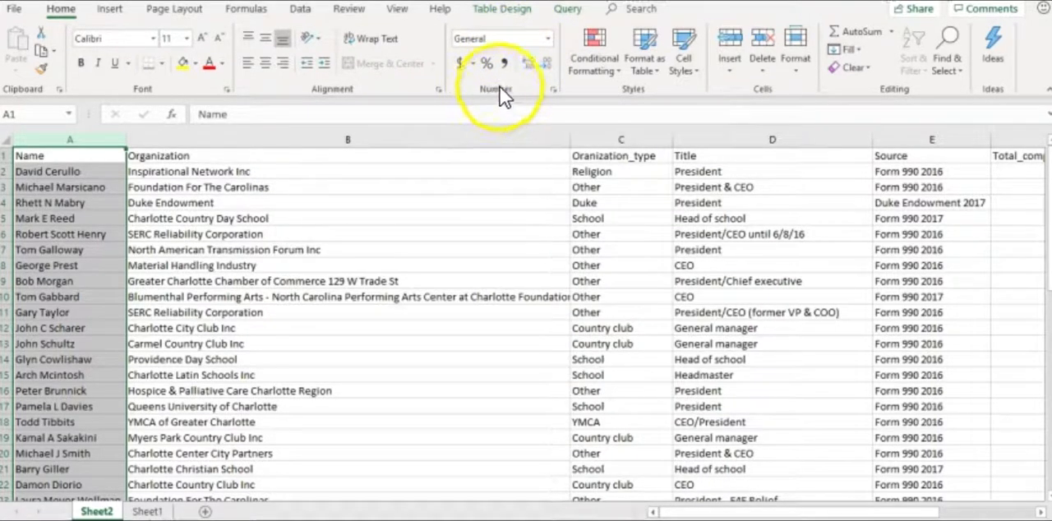
pyautogui.click(550, 39)
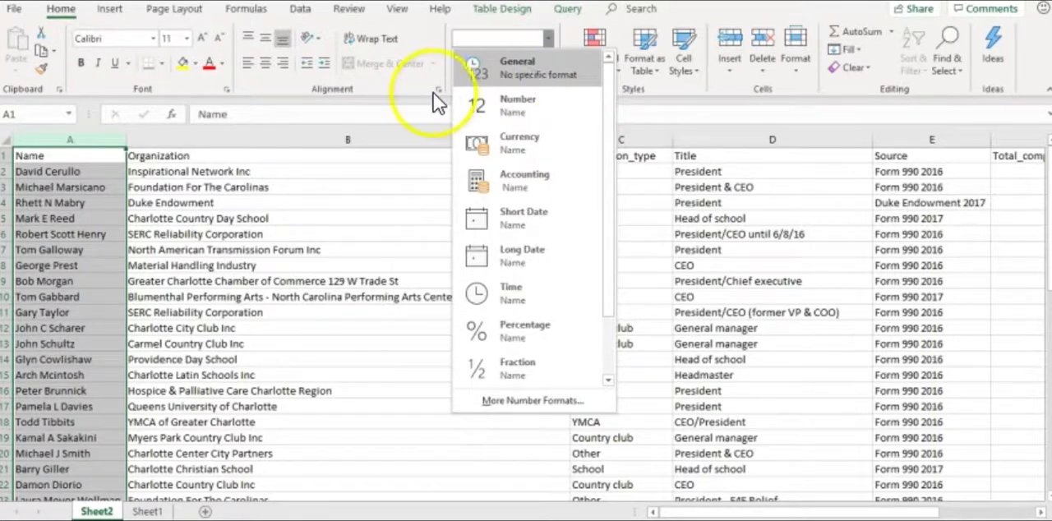
pyautogui.click(216, 199)
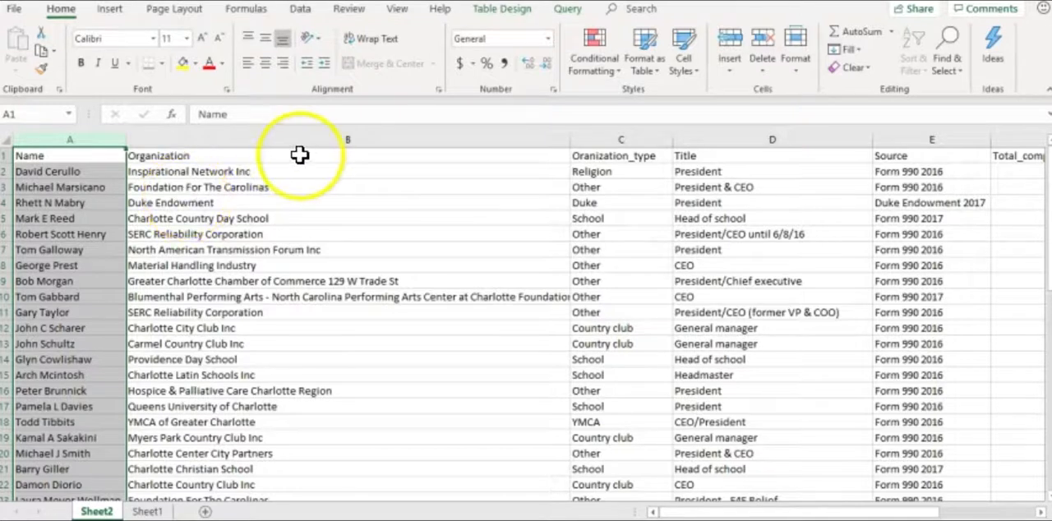
pyautogui.click(548, 46)
pyautogui.click(548, 43)
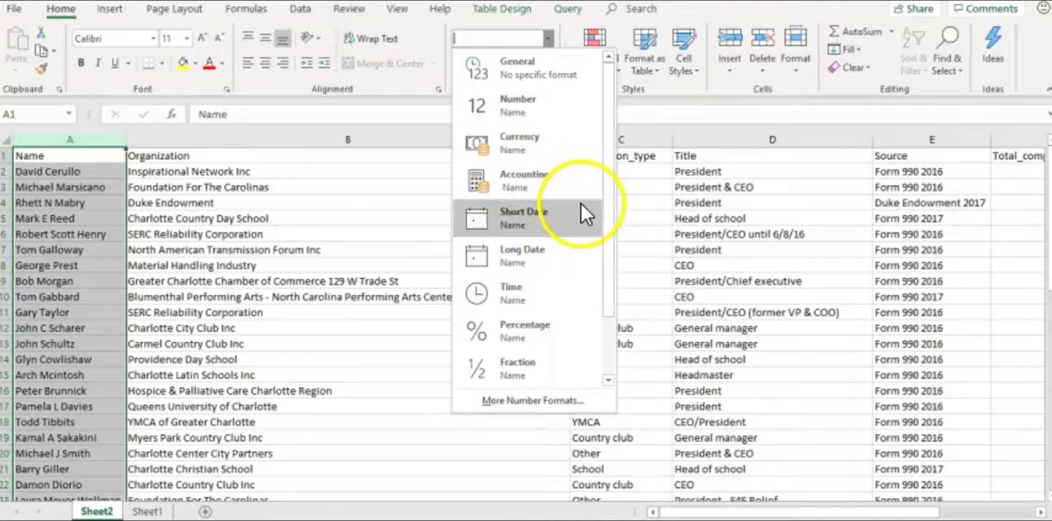
pyautogui.click(605, 254)
pyautogui.moveTo(605, 254); pyautogui.dragTo(601, 348)
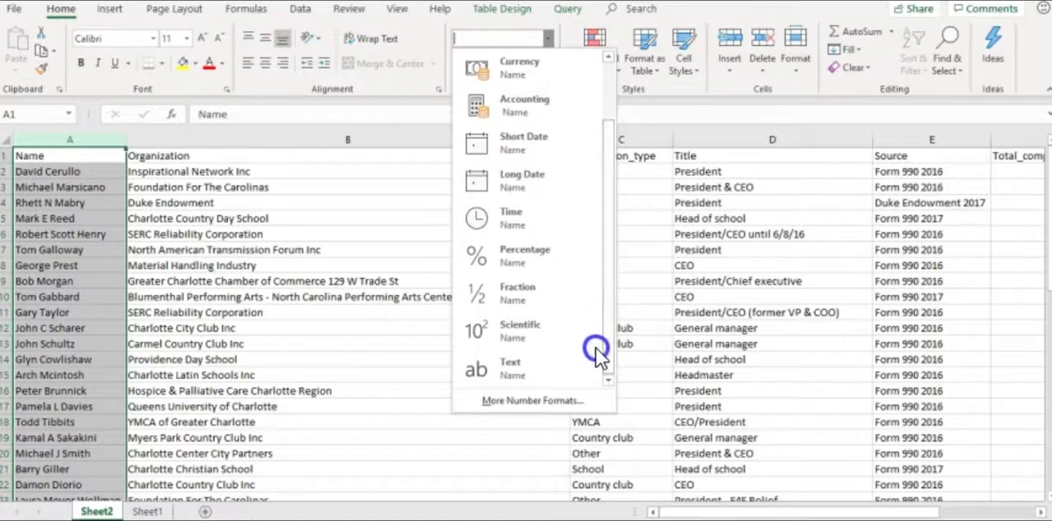
pyautogui.click(308, 317)
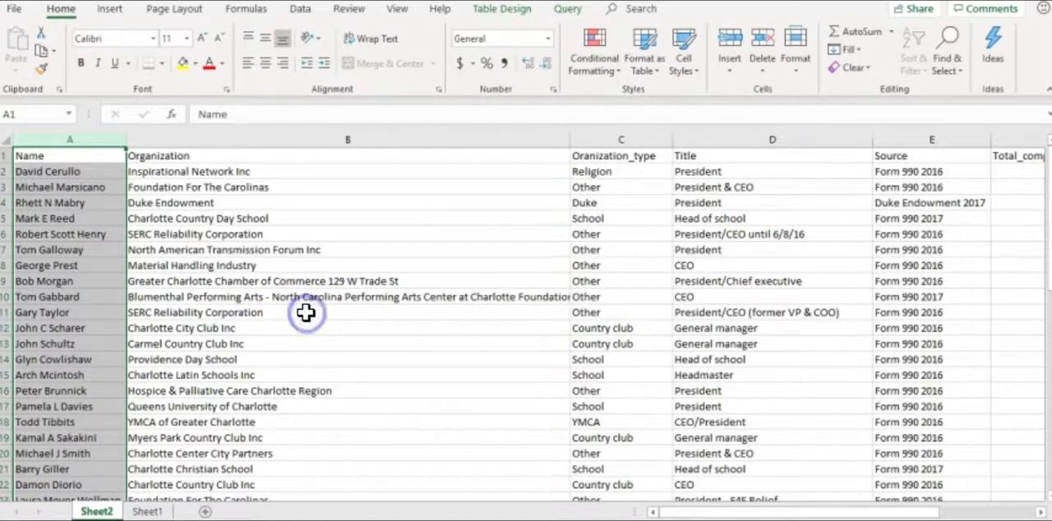
# Format the whole Total_compensation column as Number with no decimal places
pyautogui.moveTo(695, 510); pyautogui.dragTo(805, 505)
pyautogui.click(493, 138)
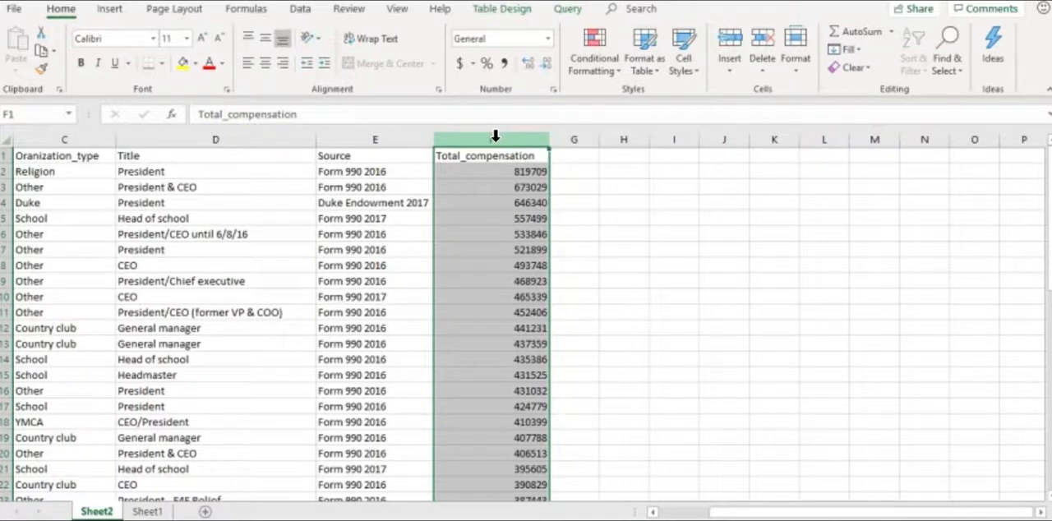
pyautogui.click(547, 38)
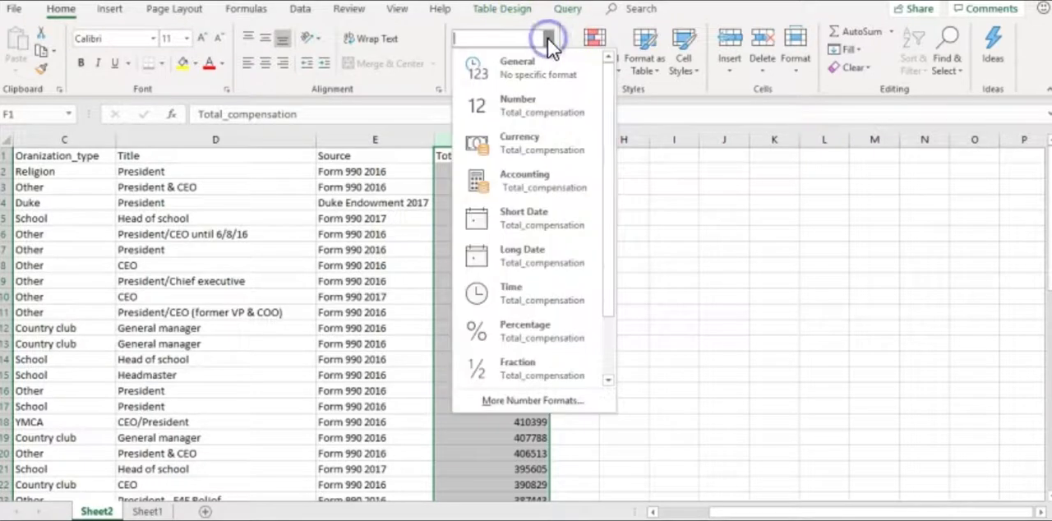
pyautogui.click(525, 111)
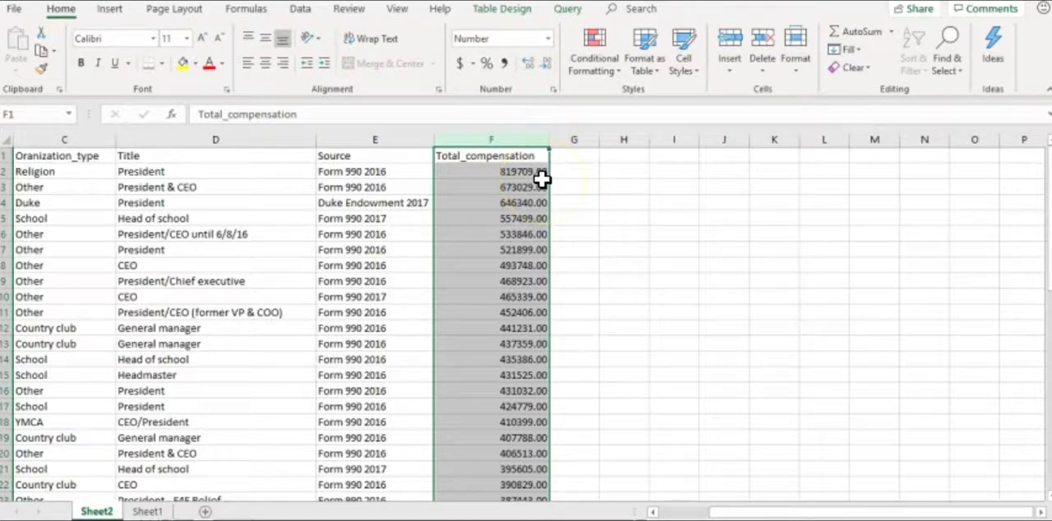
pyautogui.click(544, 64)
pyautogui.click(544, 64)
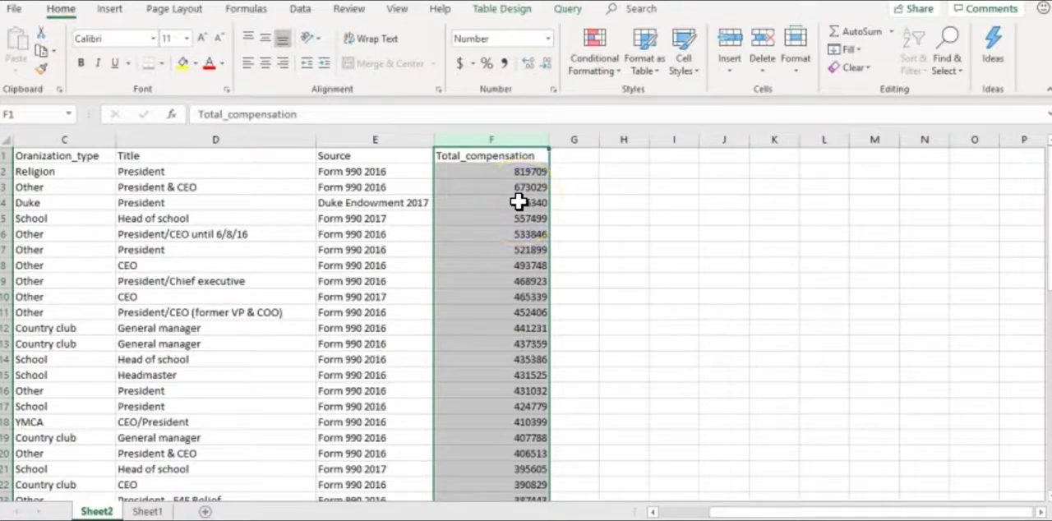
# Format the Total_compensation column as Currency with no decimal places
pyautogui.click(547, 40)
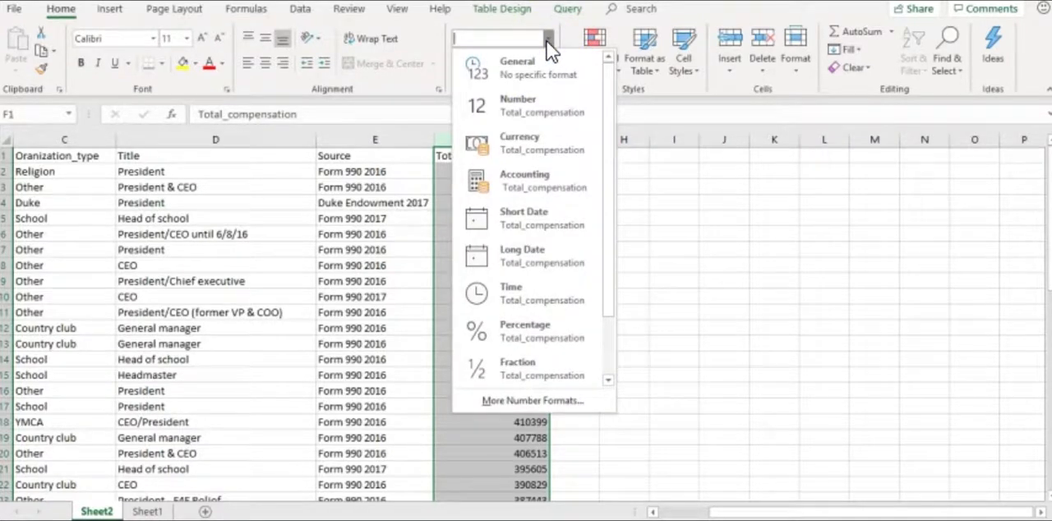
pyautogui.click(525, 142)
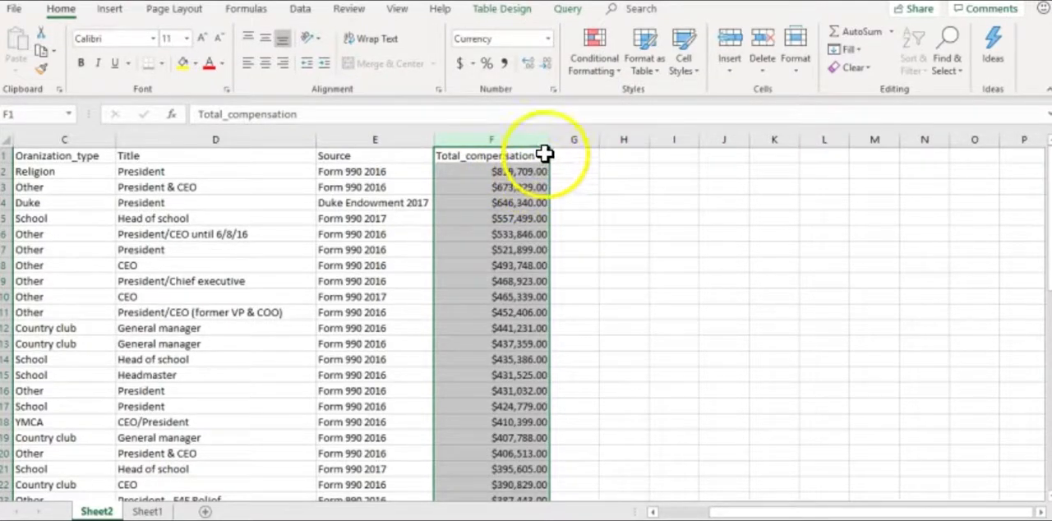
pyautogui.click(547, 68)
pyautogui.click(546, 69)
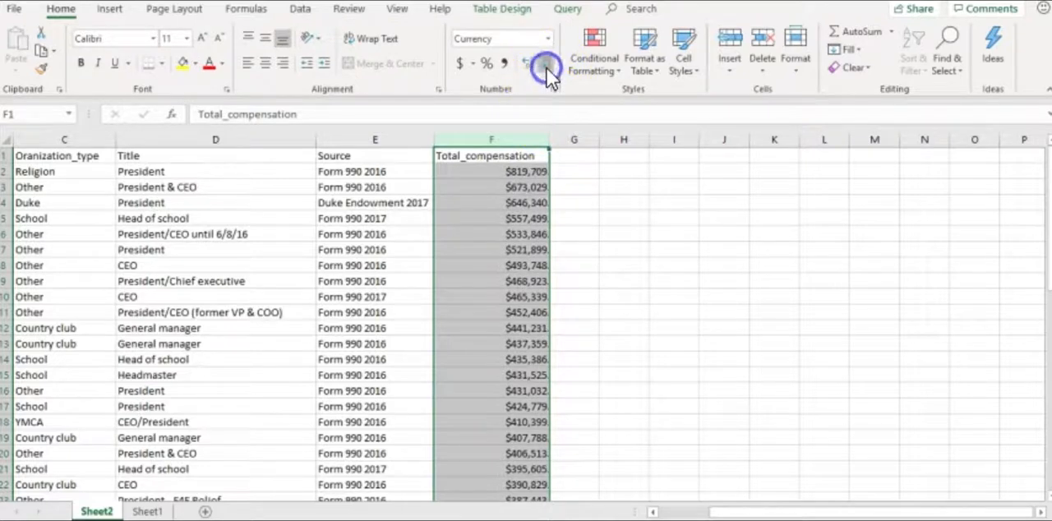
pyautogui.click(429, 233)
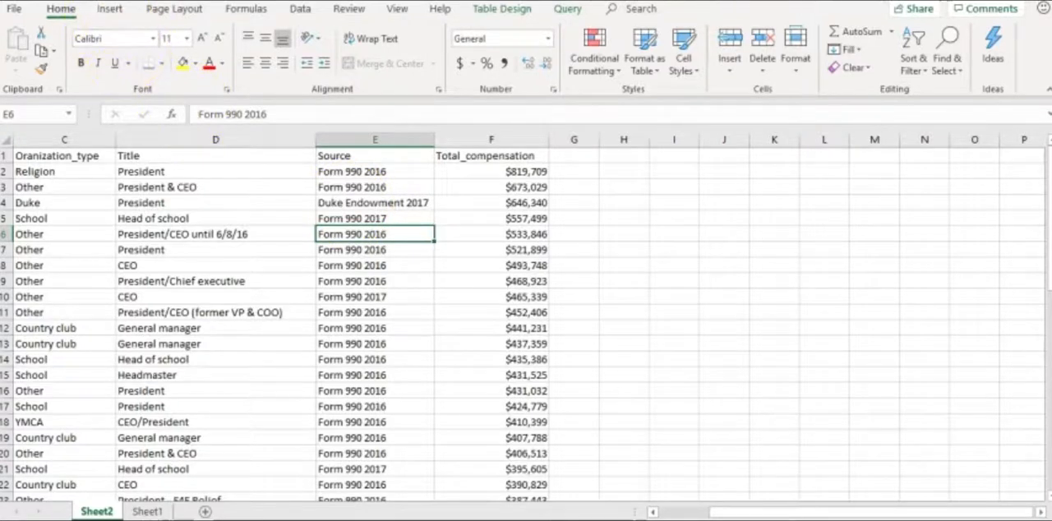
# Start saving the workbook as a new file in the Data_class, Lessons, Week3_class1 folder on the P-CARD (D:) drive
pyautogui.hotkey('ctrl', 's')
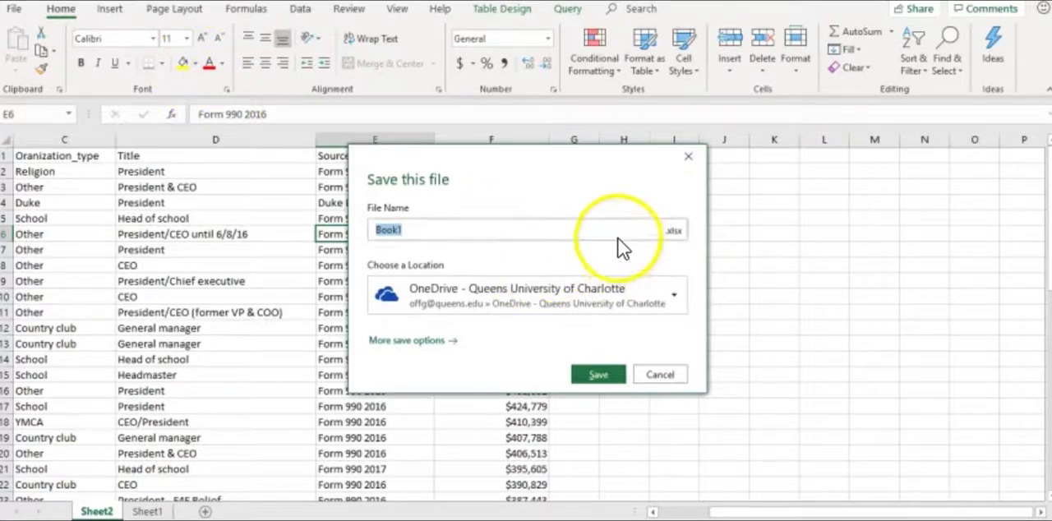
pyautogui.click(690, 158)
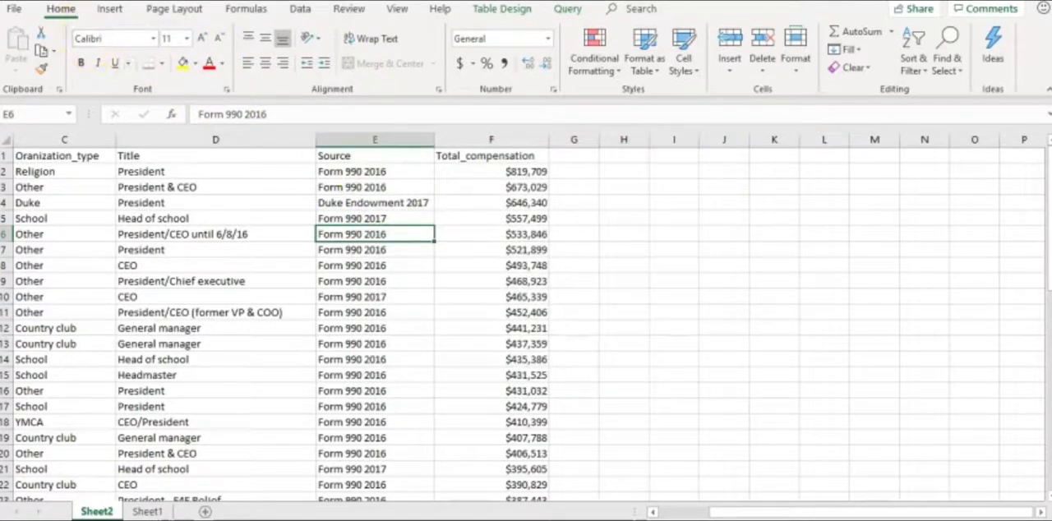
pyautogui.click(14, 10)
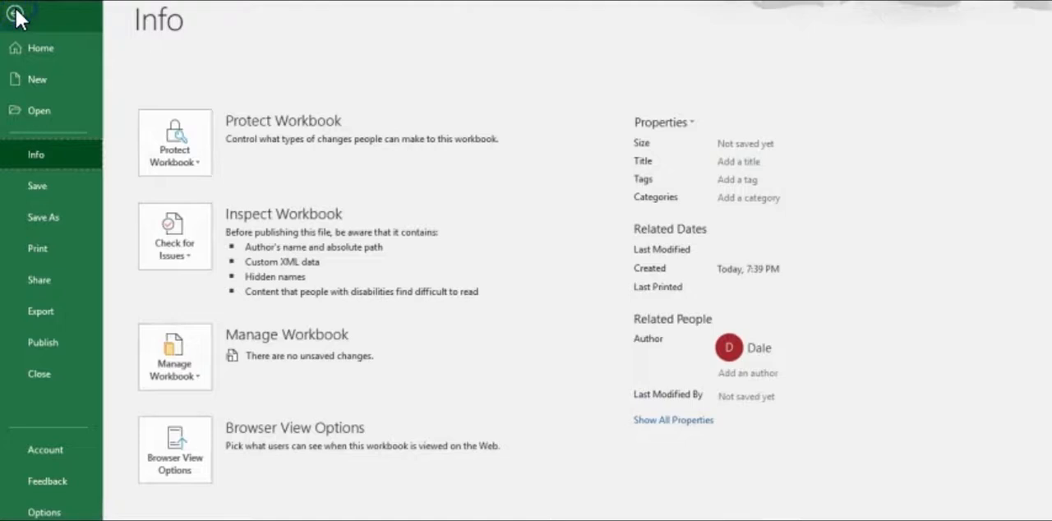
pyautogui.click(50, 215)
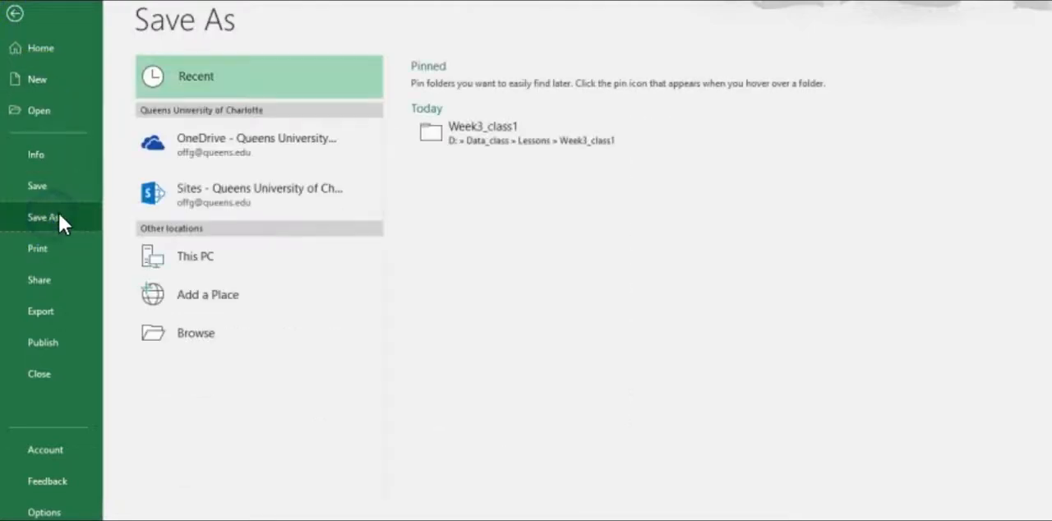
pyautogui.click(186, 333)
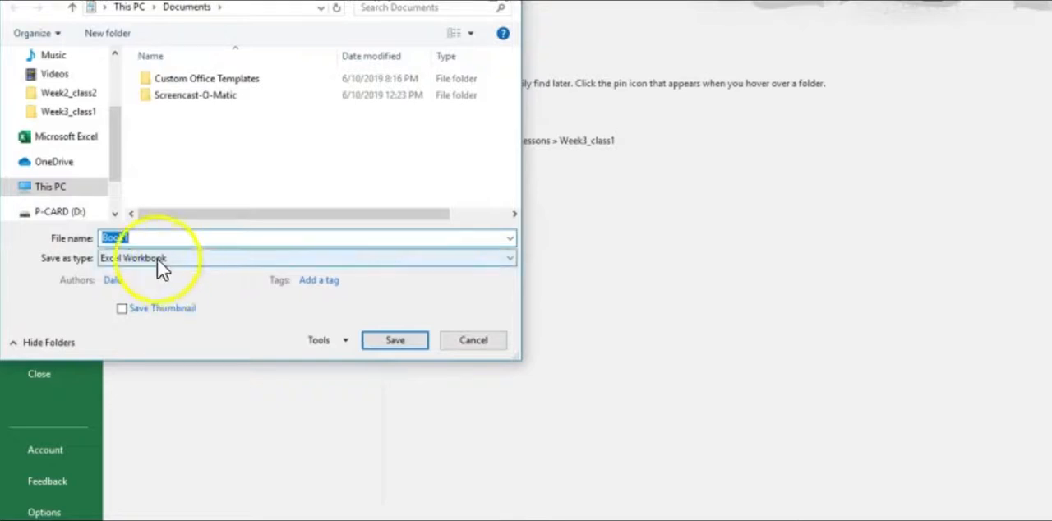
pyautogui.click(62, 212)
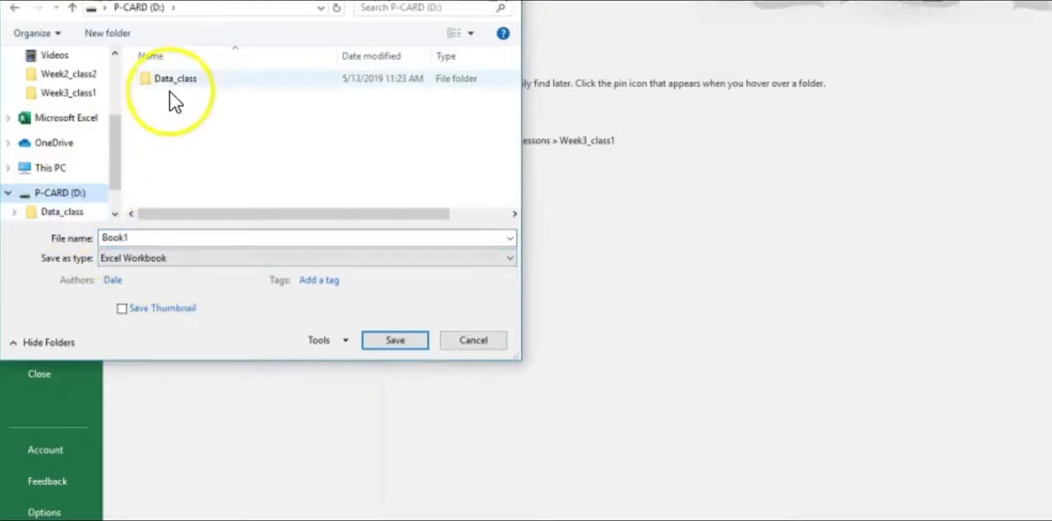
pyautogui.click(180, 82)
pyautogui.doubleClick(181, 82)
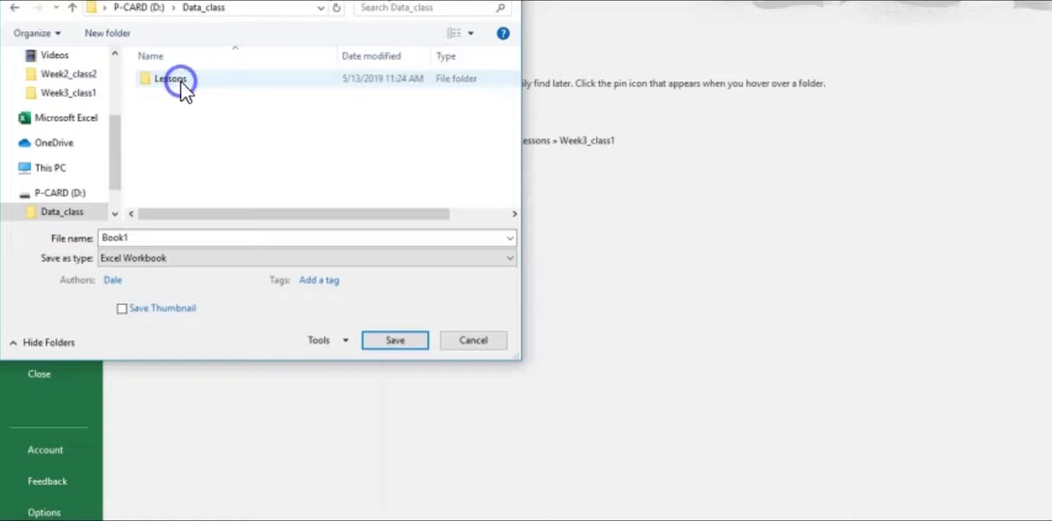
pyautogui.doubleClick(181, 82)
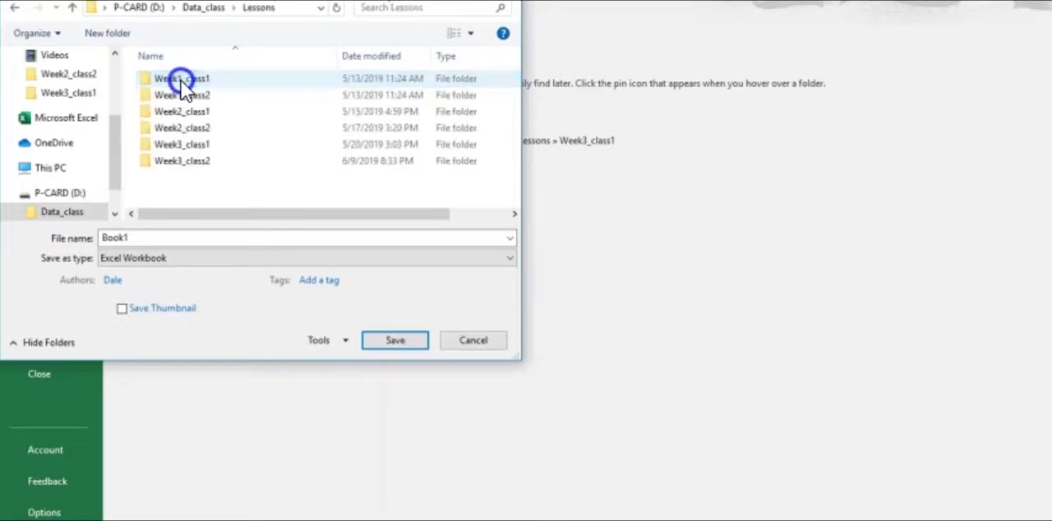
pyautogui.doubleClick(184, 144)
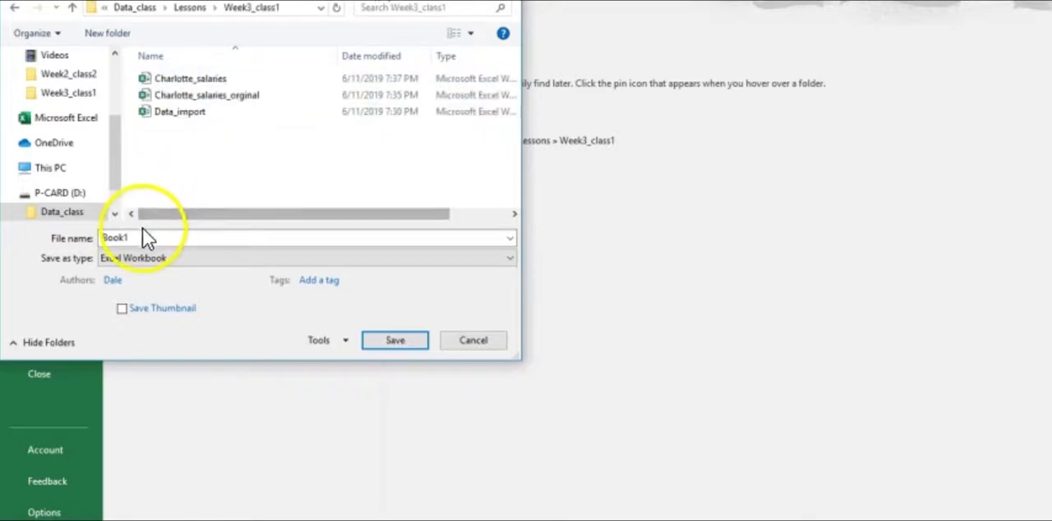
# Name the workbook Charlotte_nonprofits_original and save it as an Excel Workbook in Week3_class1
pyautogui.moveTo(141, 237); pyautogui.dragTo(101, 238)
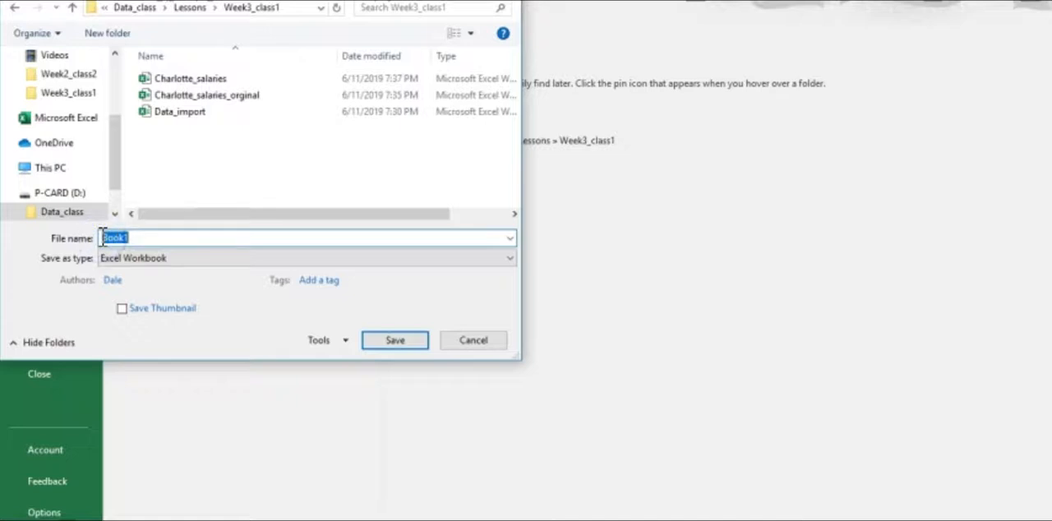
pyautogui.write('Charl')
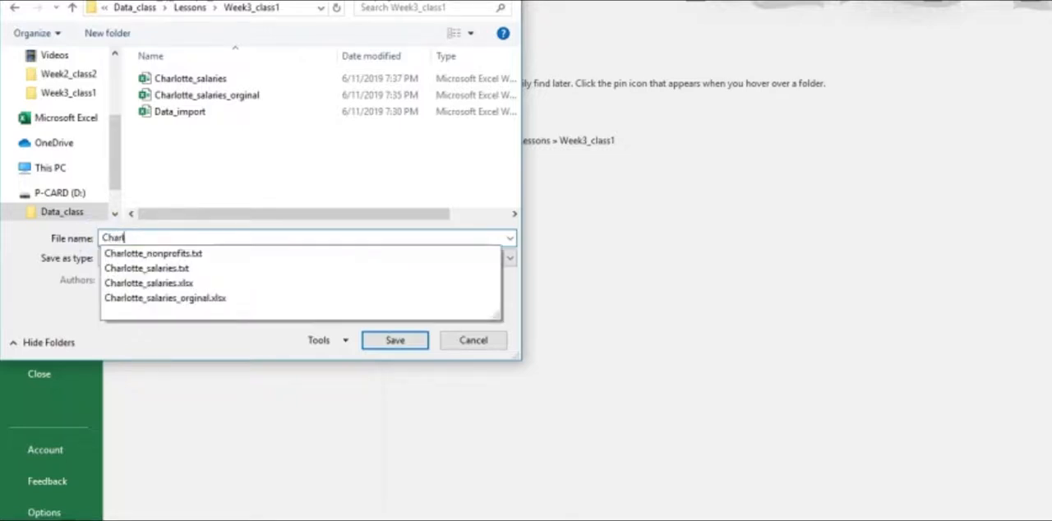
pyautogui.write('otte_non')
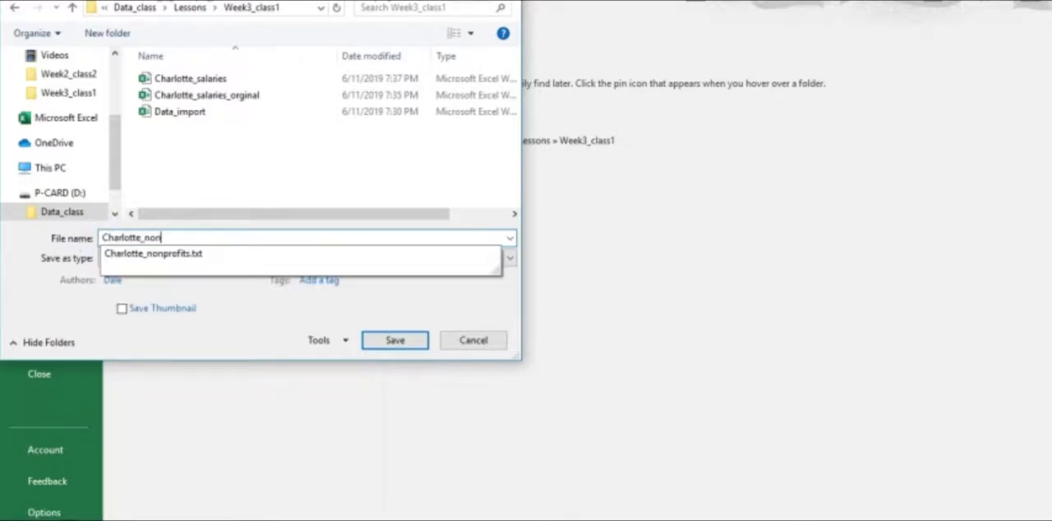
pyautogui.write('profits_n')
pyautogui.write('riginal')
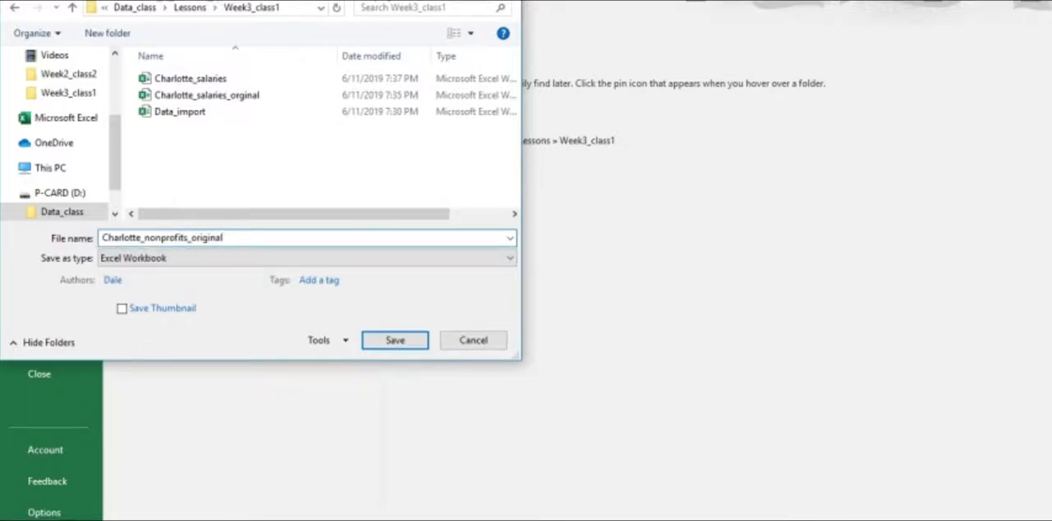
pyautogui.click(375, 336)
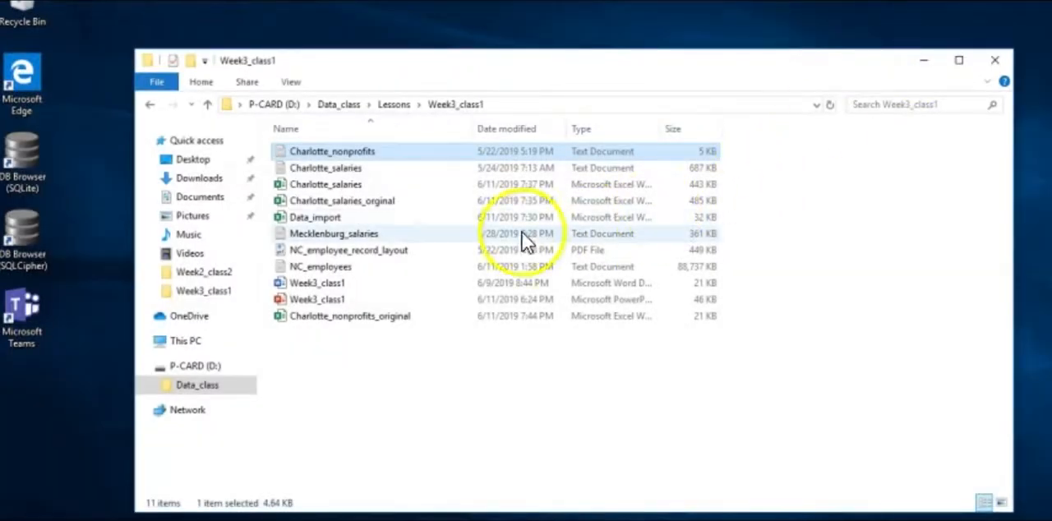
# In File Explorer, duplicate the Charlotte_nonprofits_original workbook within the Week3_class1 folder
pyautogui.click(335, 317)
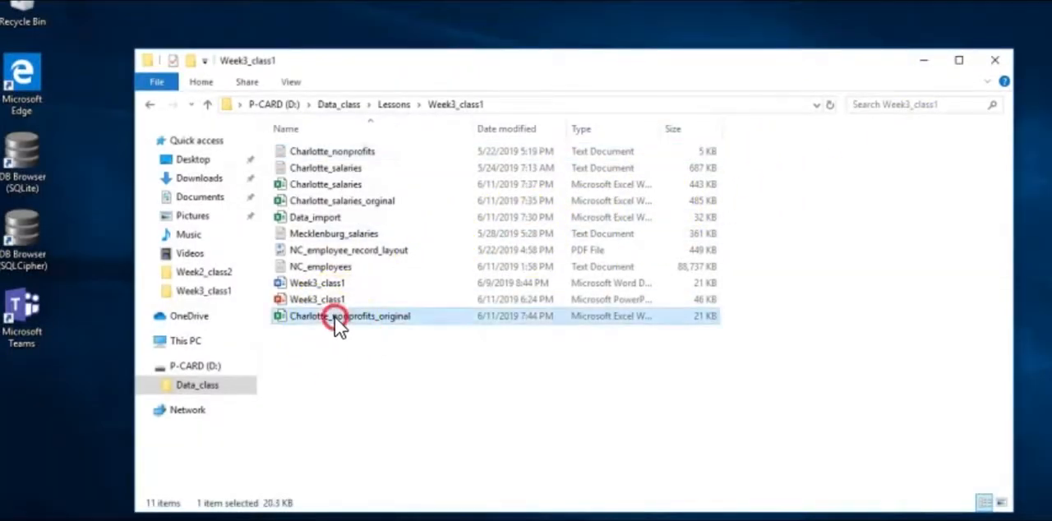
pyautogui.rightClick(335, 317)
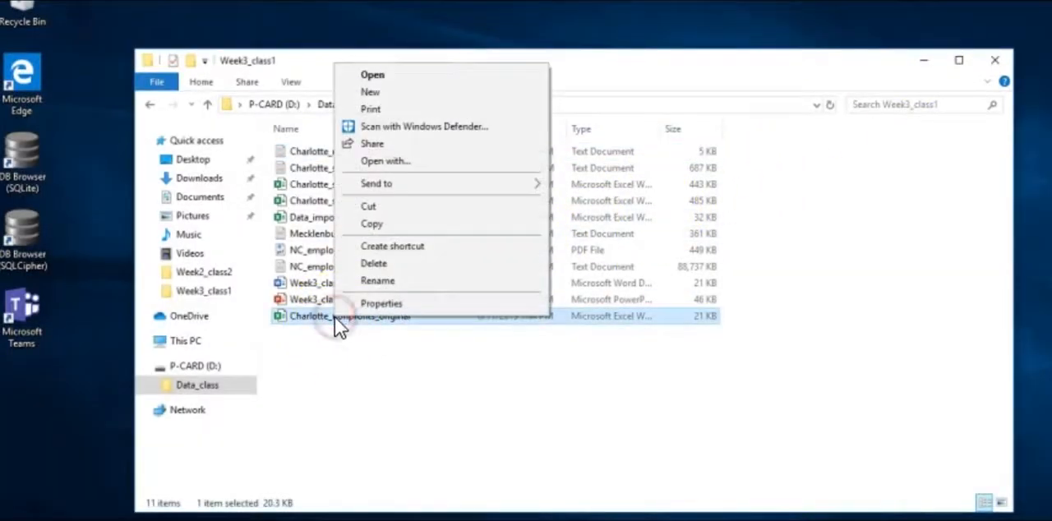
pyautogui.click(369, 225)
pyautogui.click(314, 359)
pyautogui.rightClick(317, 359)
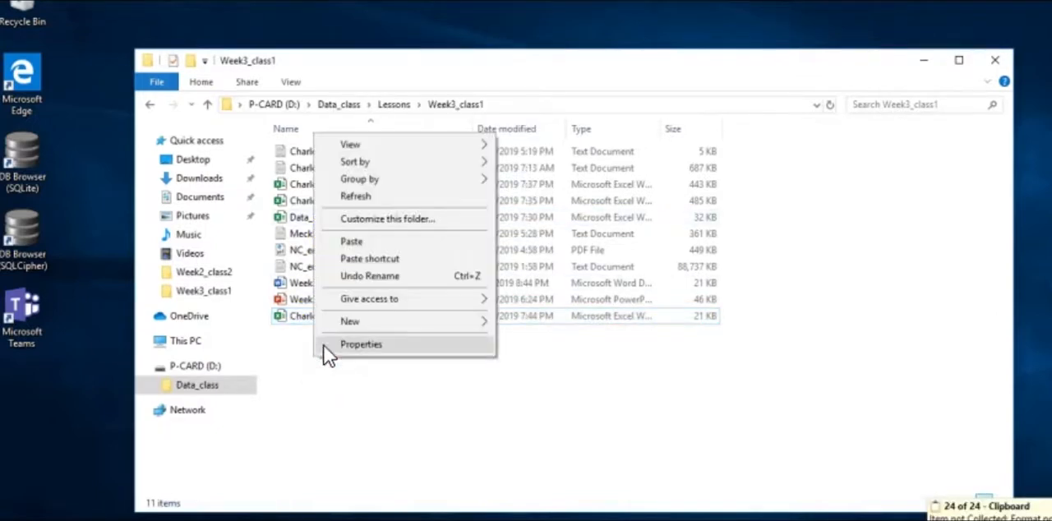
pyautogui.click(352, 243)
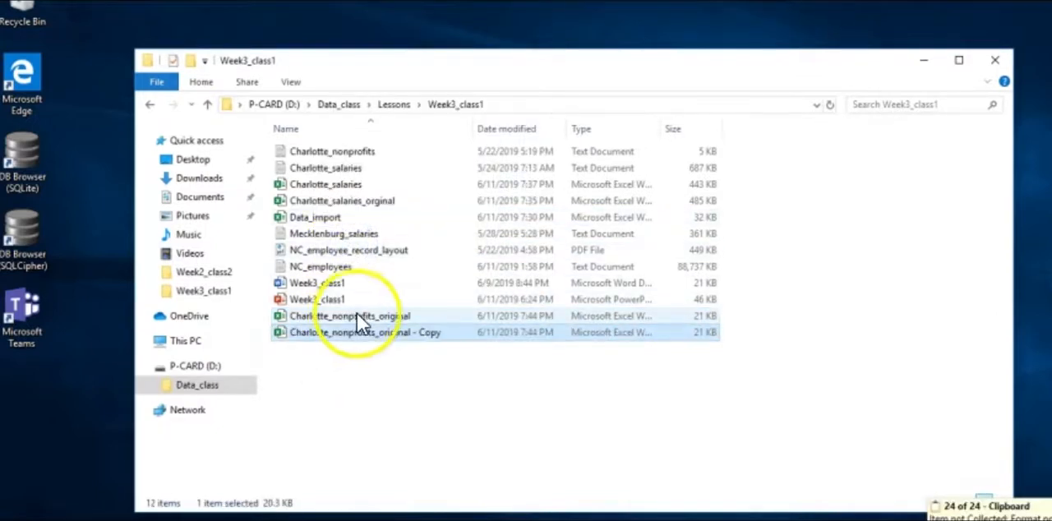
# Rename the copied workbook as Charlotte_nonprofits
pyautogui.click(387, 332)
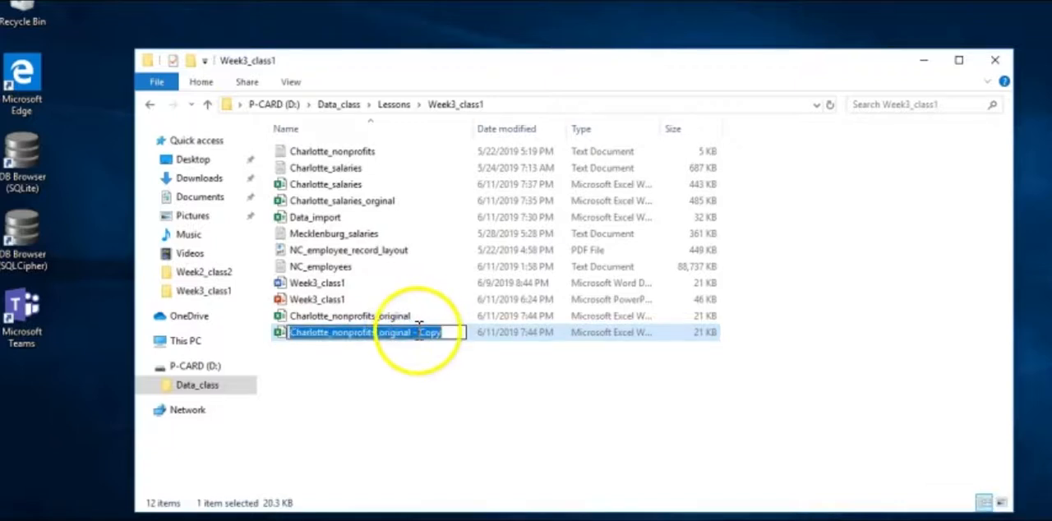
pyautogui.moveTo(442, 332); pyautogui.dragTo(389, 336)
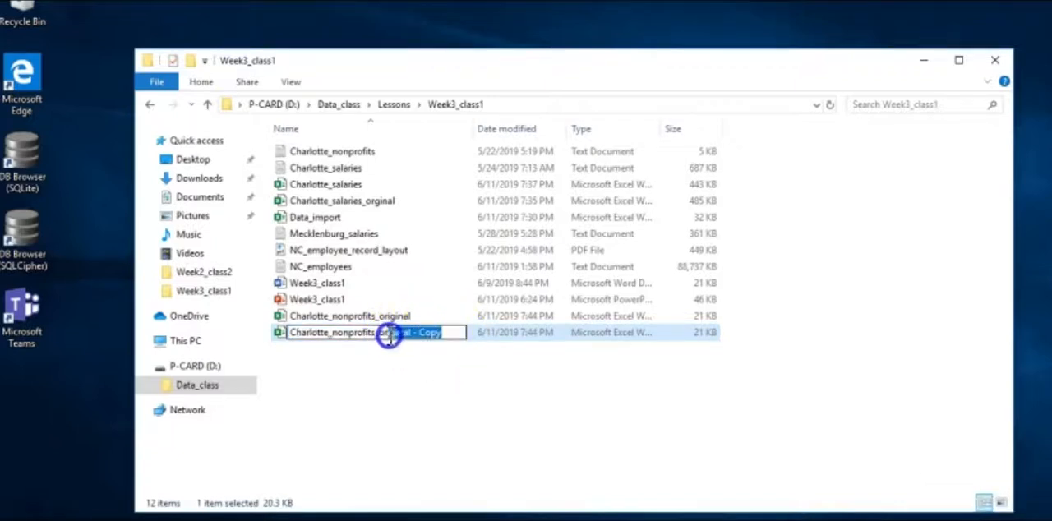
pyautogui.press('BackSpace')
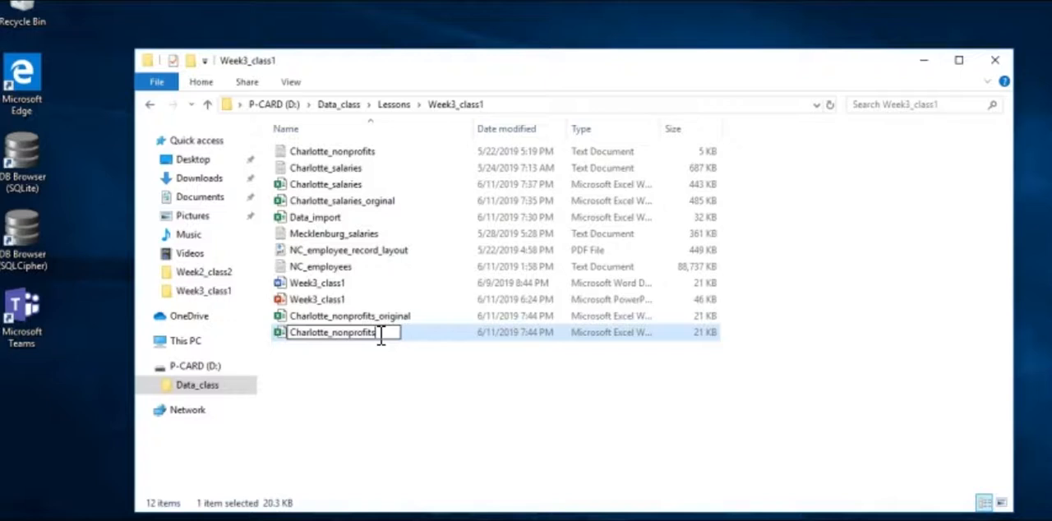
pyautogui.click(364, 392)
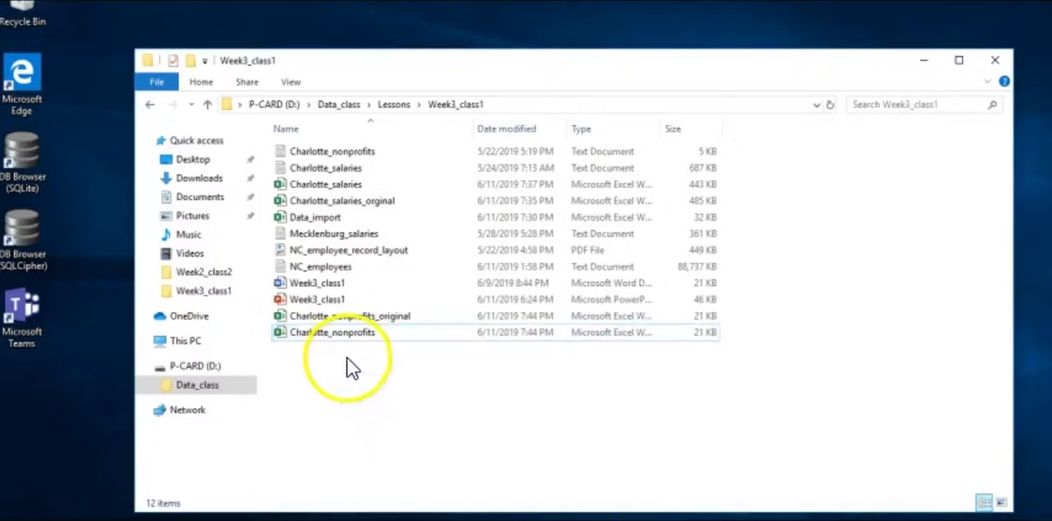
# Open the Charlotte_nonprofits workbook in Excel and enable its external data content
pyautogui.click(343, 333)
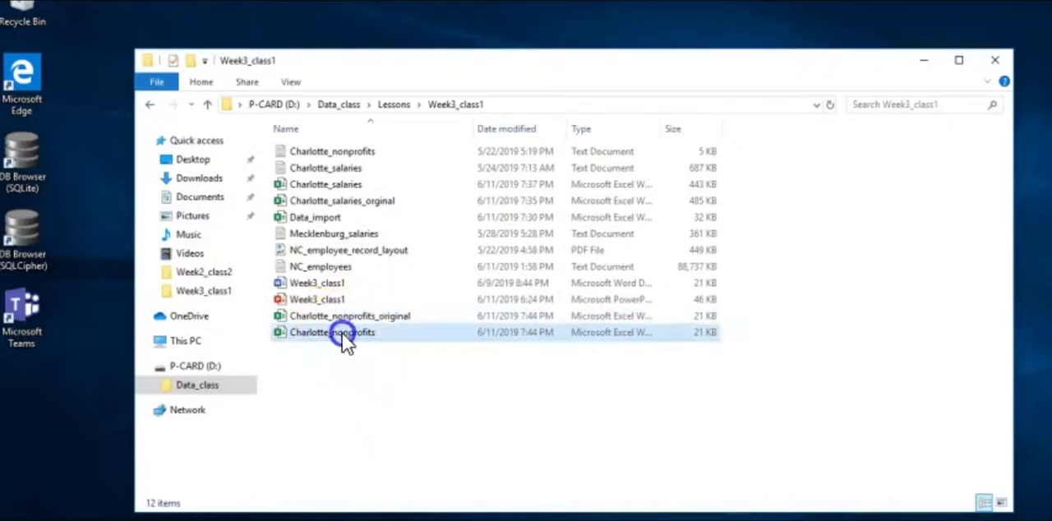
pyautogui.doubleClick(342, 333)
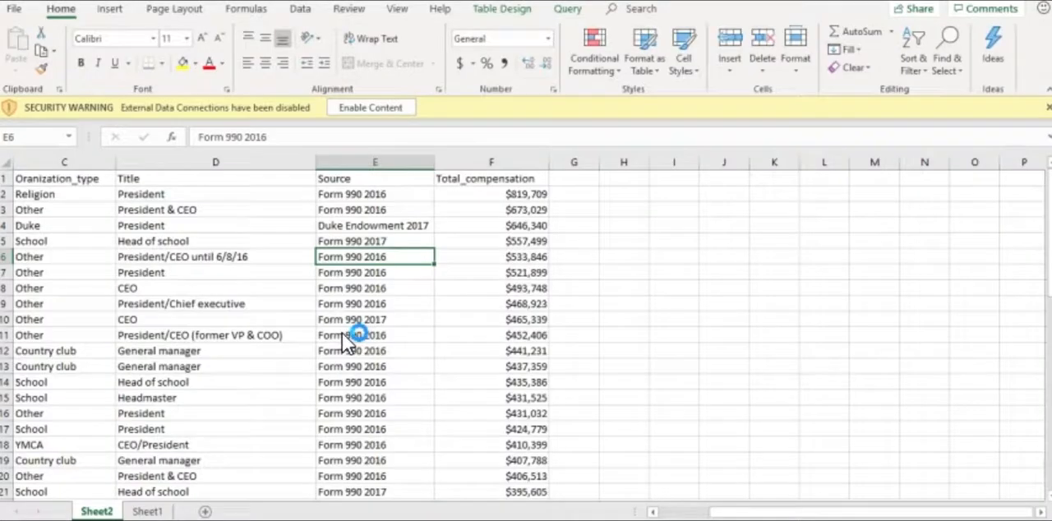
pyautogui.click(369, 107)
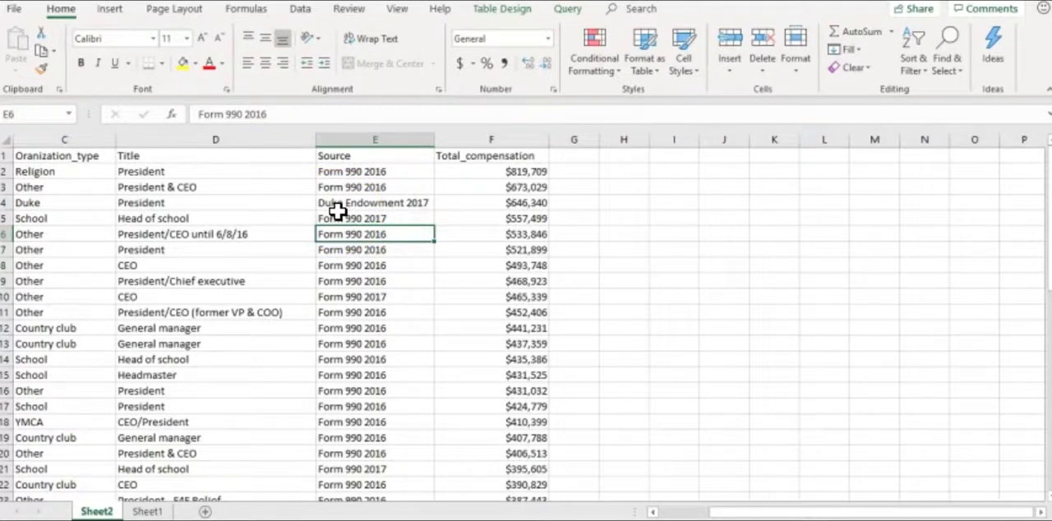
pyautogui.scroll(-2, 259, 271)
pyautogui.scroll(-10, 259, 272)
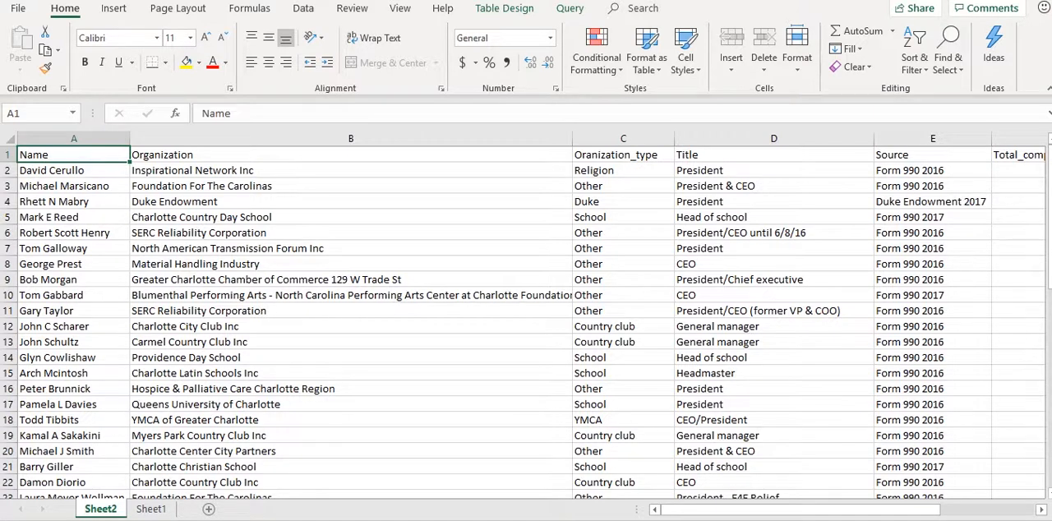
# Rename the Sheet2 worksheet as Charlotte_nonprofit_salaries
pyautogui.doubleClick(105, 507)
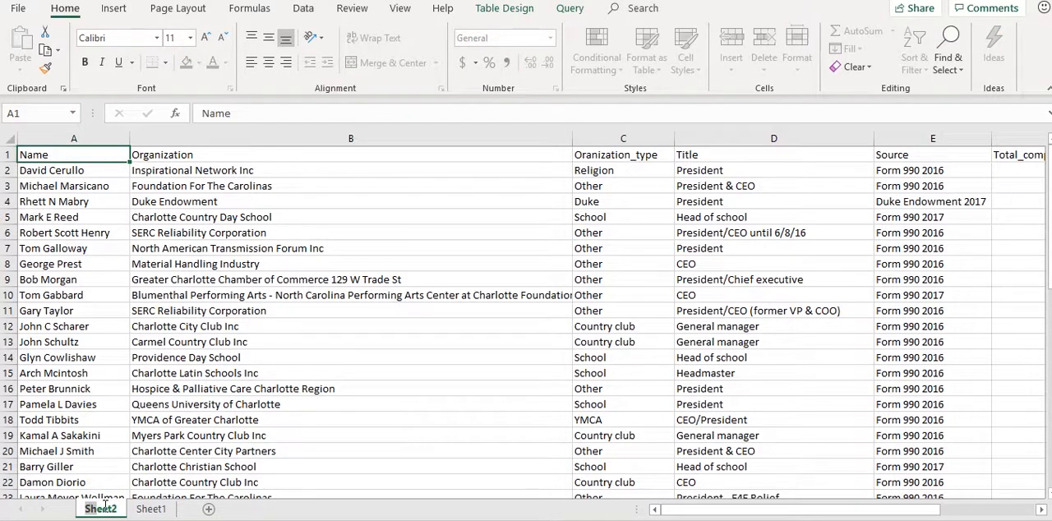
pyautogui.write('C')
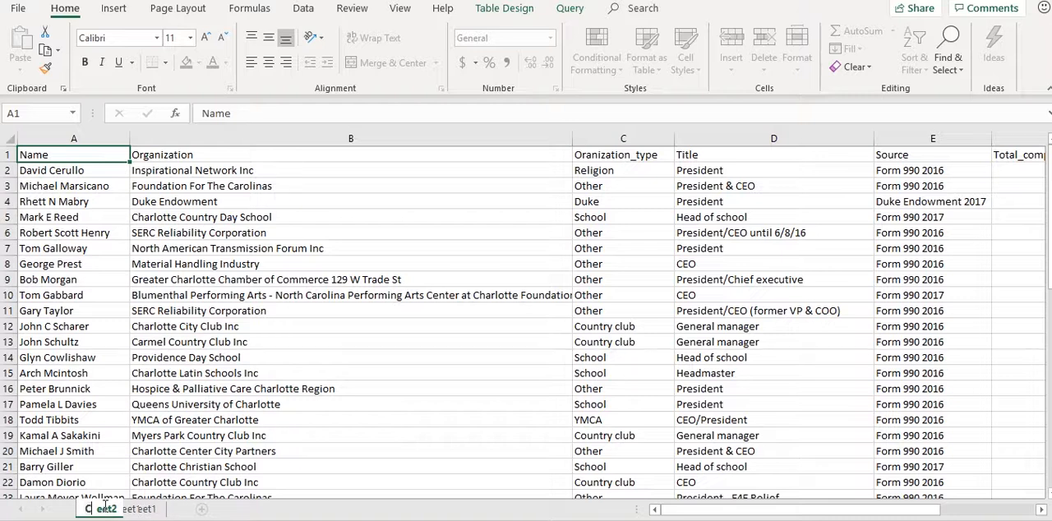
pyautogui.write('harlotte_nonpro')
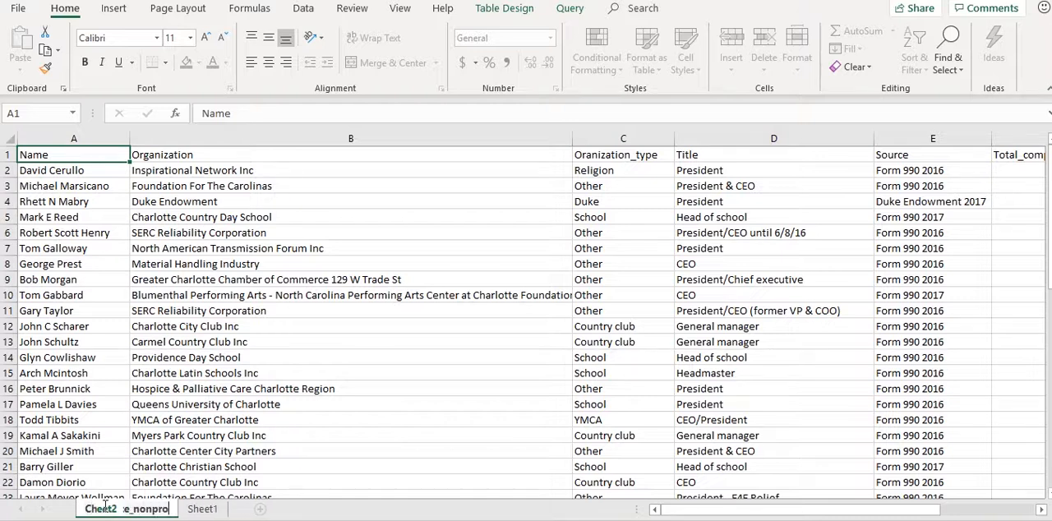
pyautogui.write('fit_salaries')
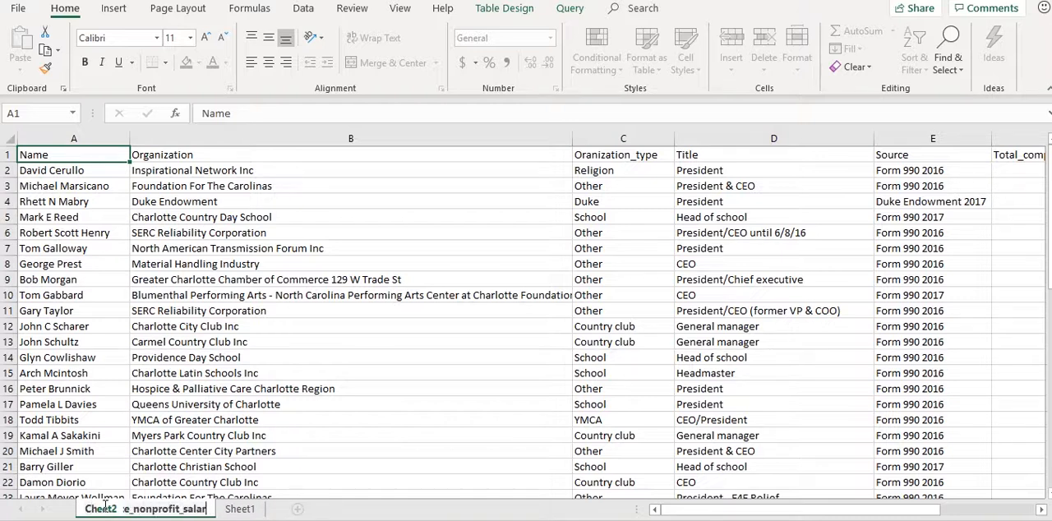
pyautogui.press('Return')
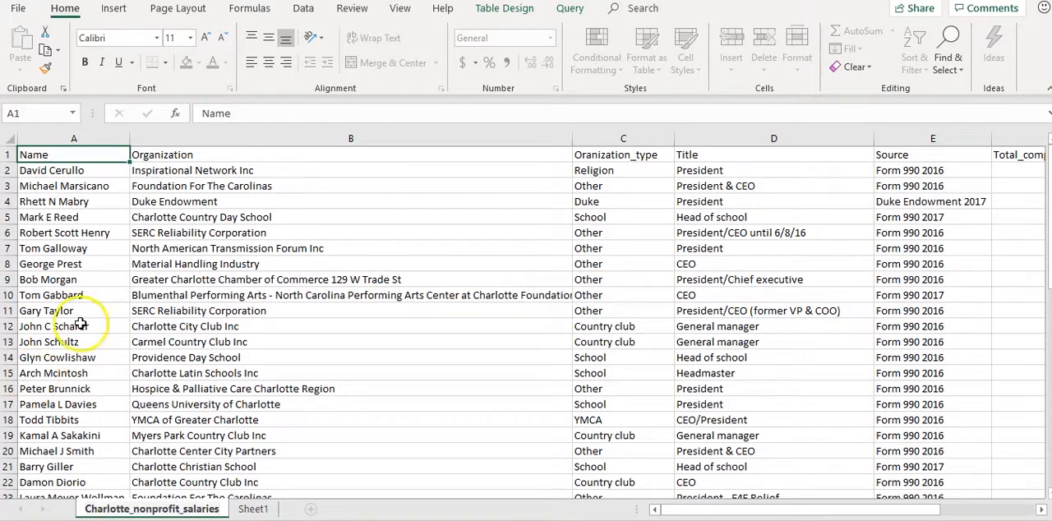
# Examine the first record in row 2 field by field, from Name across to Total_compensation
pyautogui.click(86, 171)
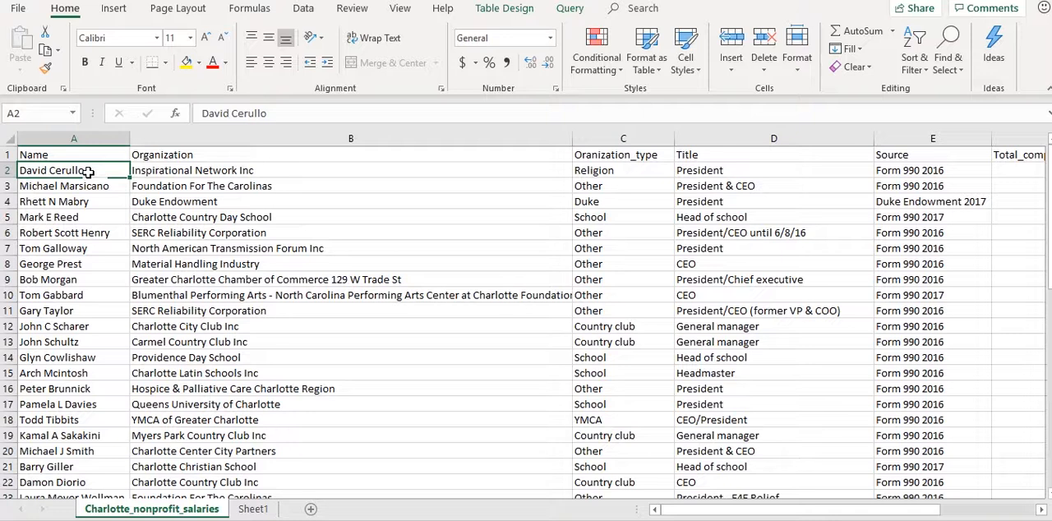
pyautogui.press('Right')
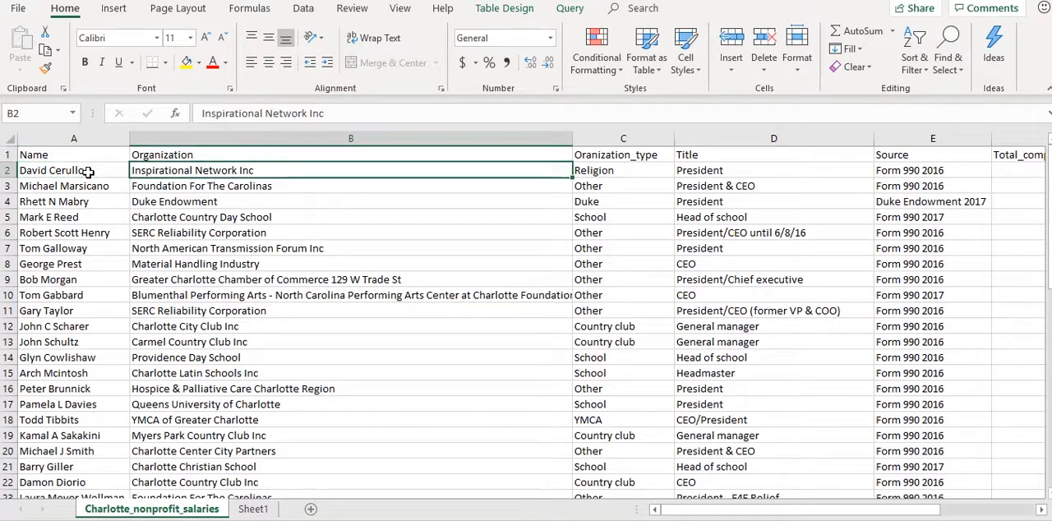
pyautogui.press('Right')
pyautogui.press('Right')
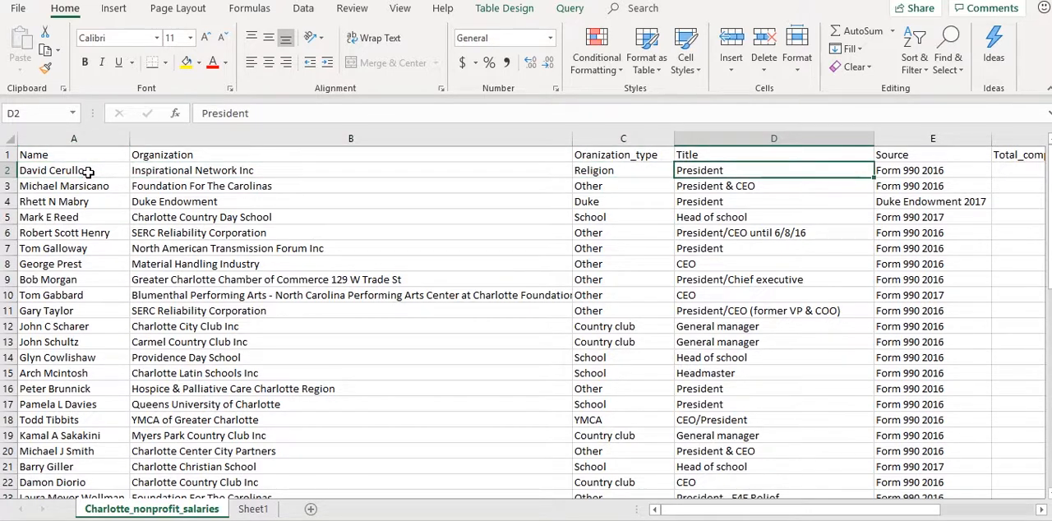
pyautogui.press('Right')
pyautogui.press('Right')
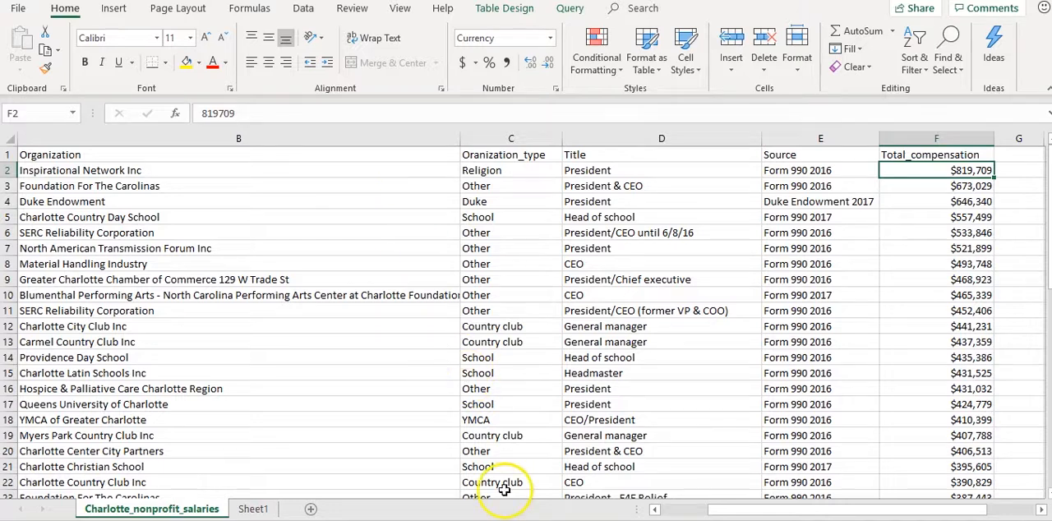
pyautogui.moveTo(734, 511); pyautogui.dragTo(671, 514)
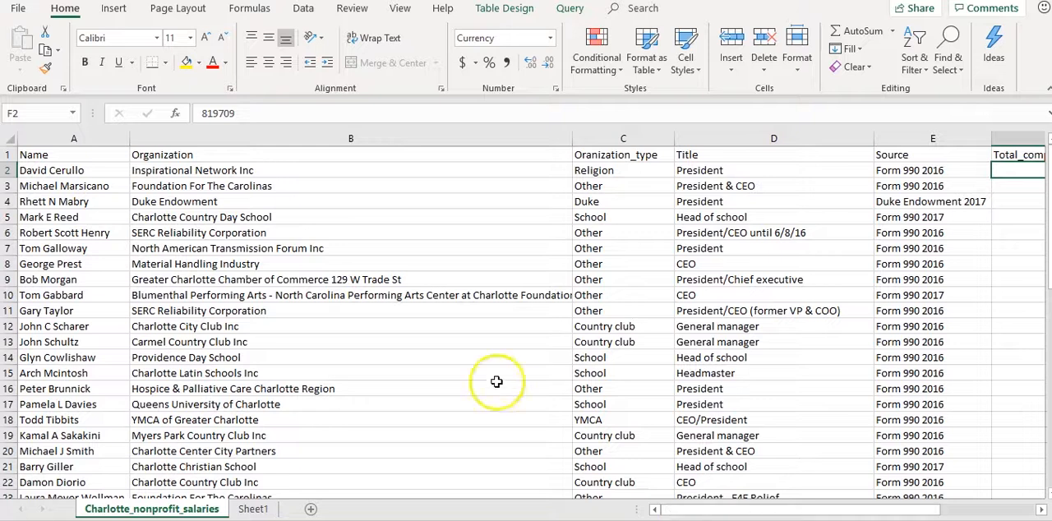
# Select all the table's data starting from cell B3 and check how far down the selection extends
pyautogui.click(277, 191)
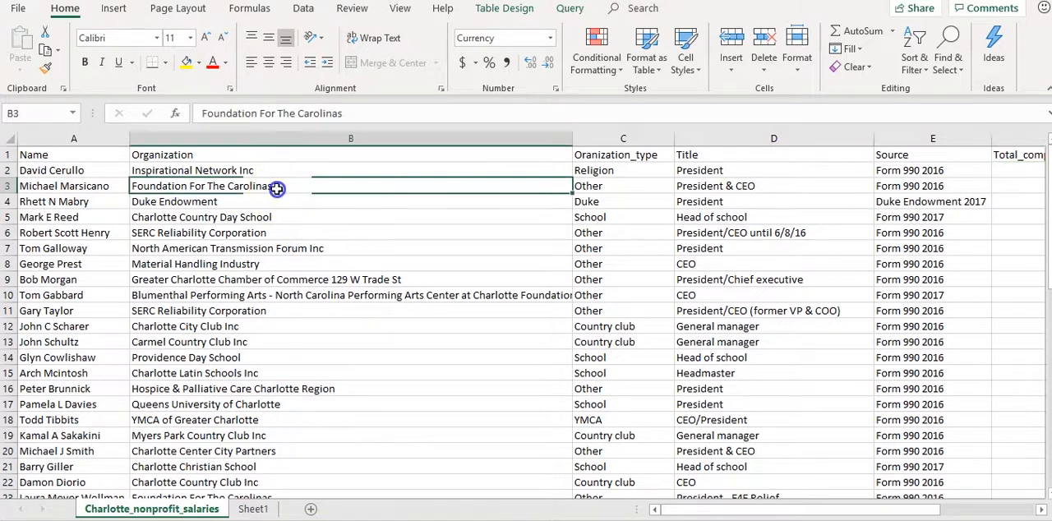
pyautogui.hotkey('ctrl', 'c')
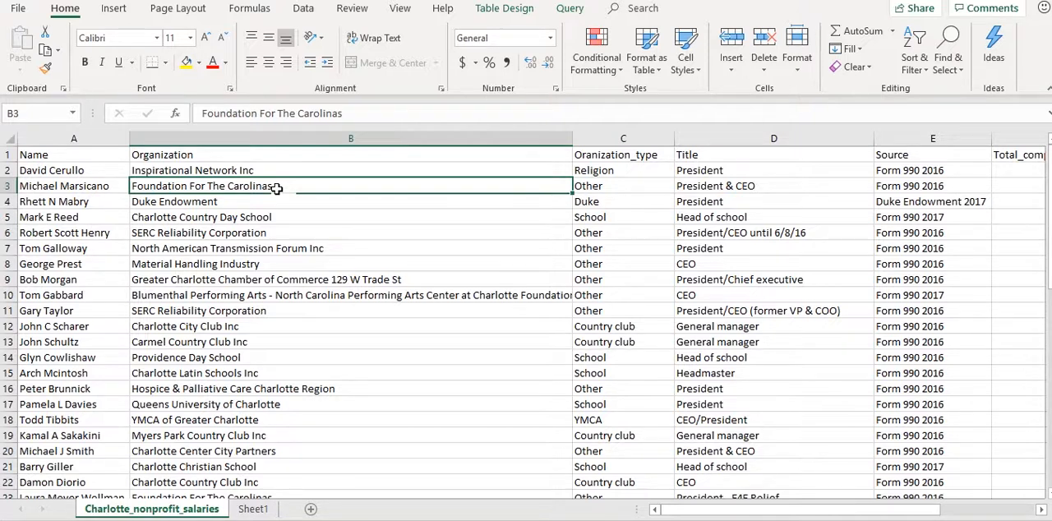
pyautogui.hotkey('ctrl', 'a')
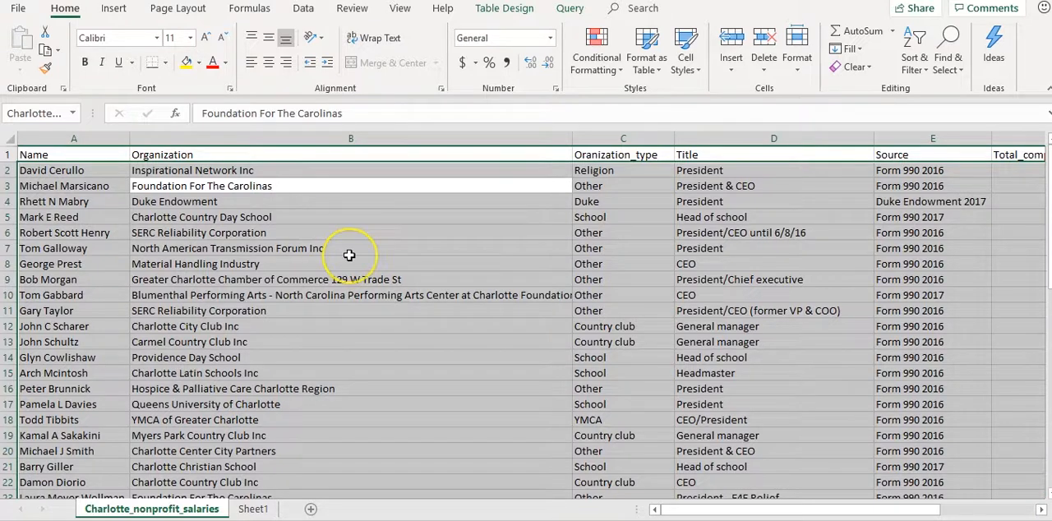
pyautogui.scroll(-9, 349, 255)
pyautogui.scroll(-5, 349, 255)
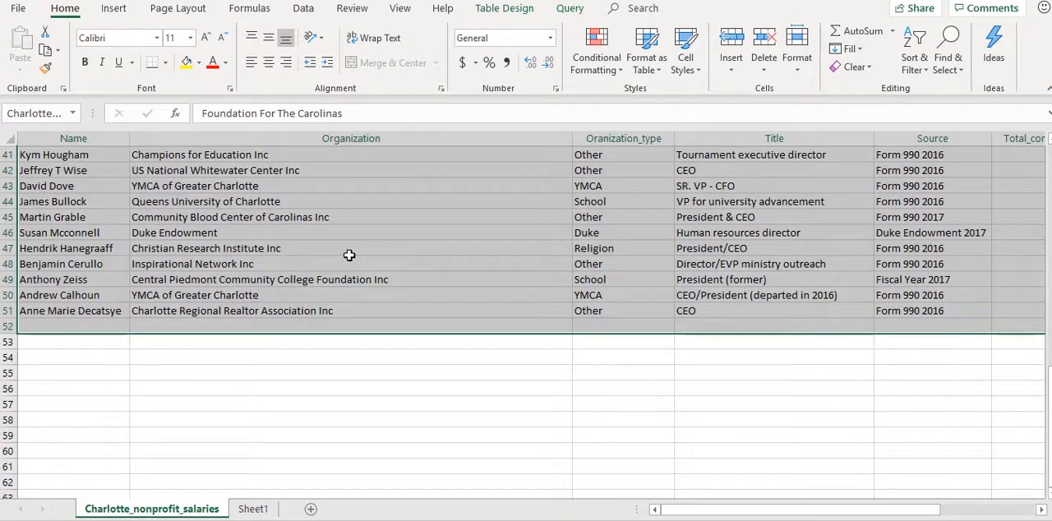
# Select the entire Charlotte_nonprofit_salaries worksheet and check that the selection covers the rows beyond the table
pyautogui.click(8, 135)
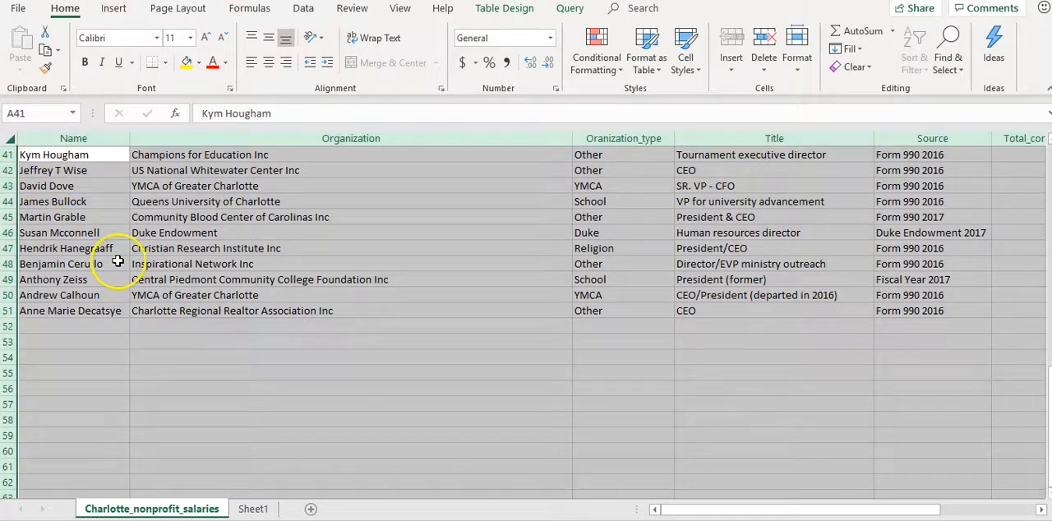
pyautogui.scroll(-3, 156, 327)
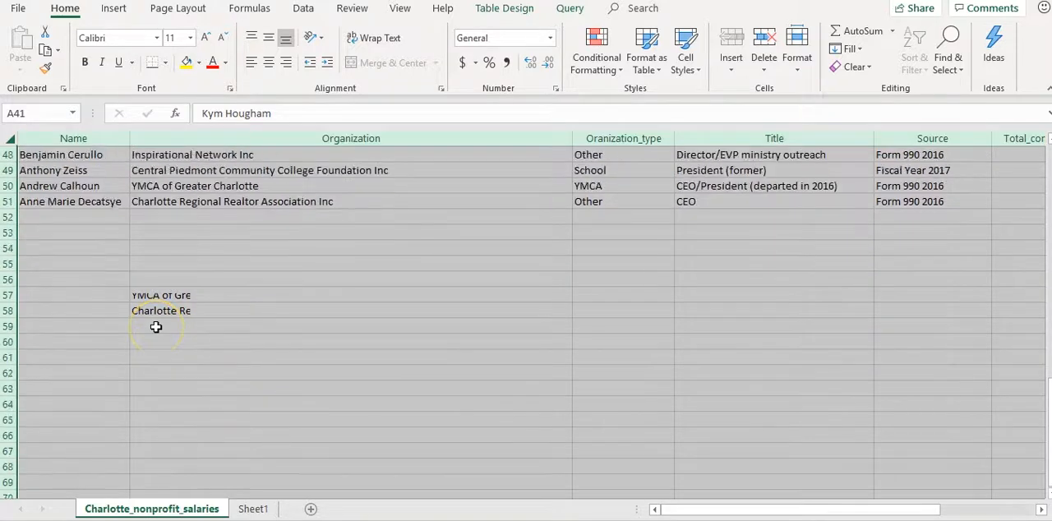
pyautogui.scroll(-1, 156, 327)
pyautogui.scroll(12, 176, 312)
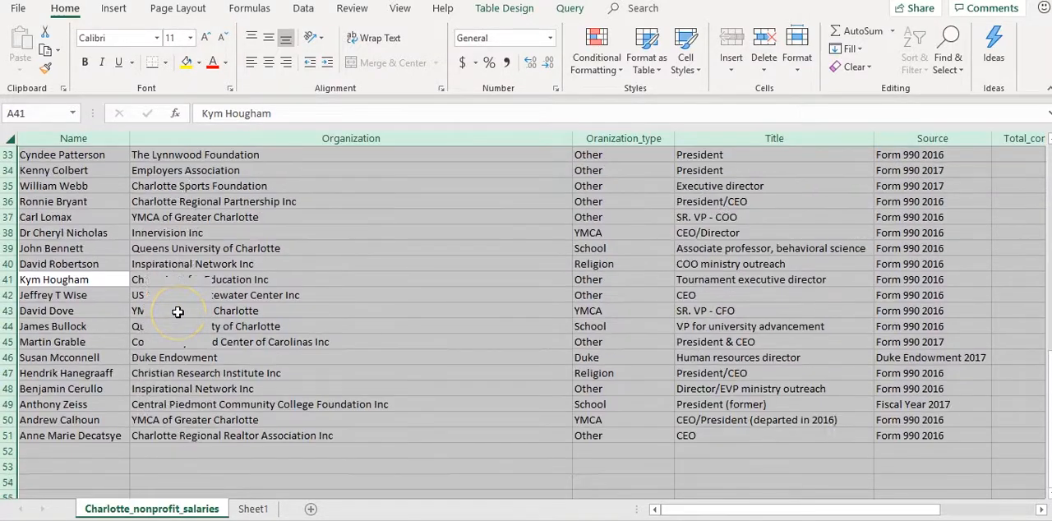
pyautogui.scroll(4, 177, 312)
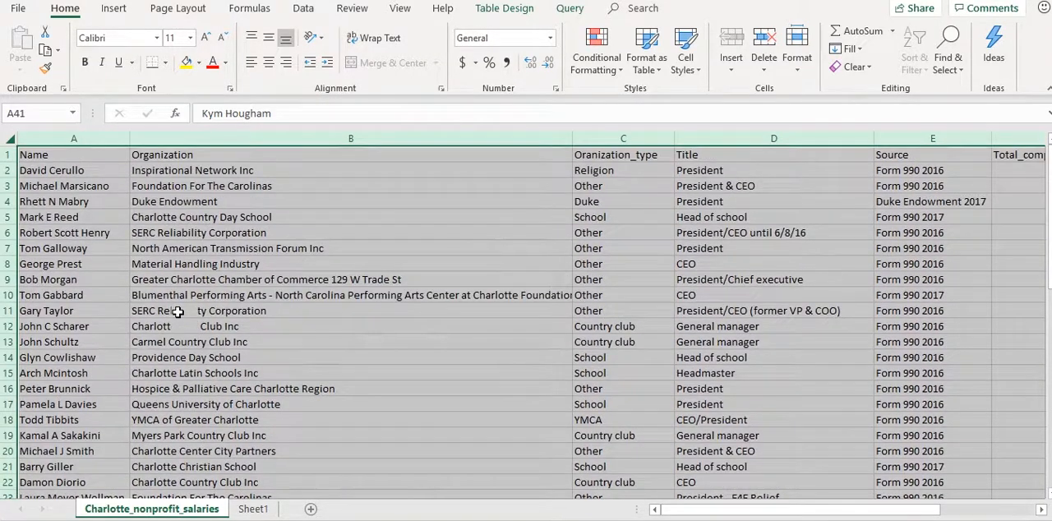
# Sort the whole nonprofit salaries table by Total_compensation on cell values, from smallest to largest
pyautogui.click(175, 247)
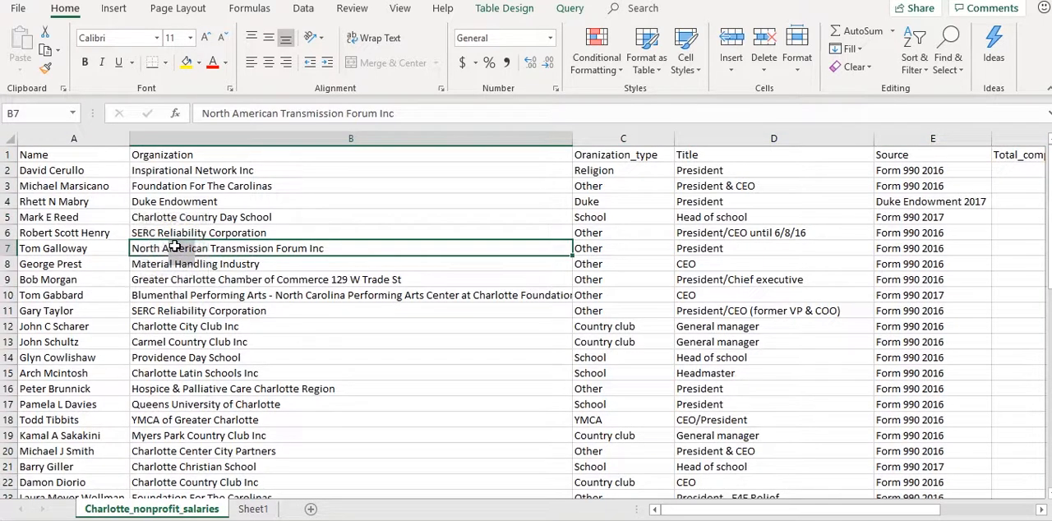
pyautogui.hotkey('ctrl', 'a')
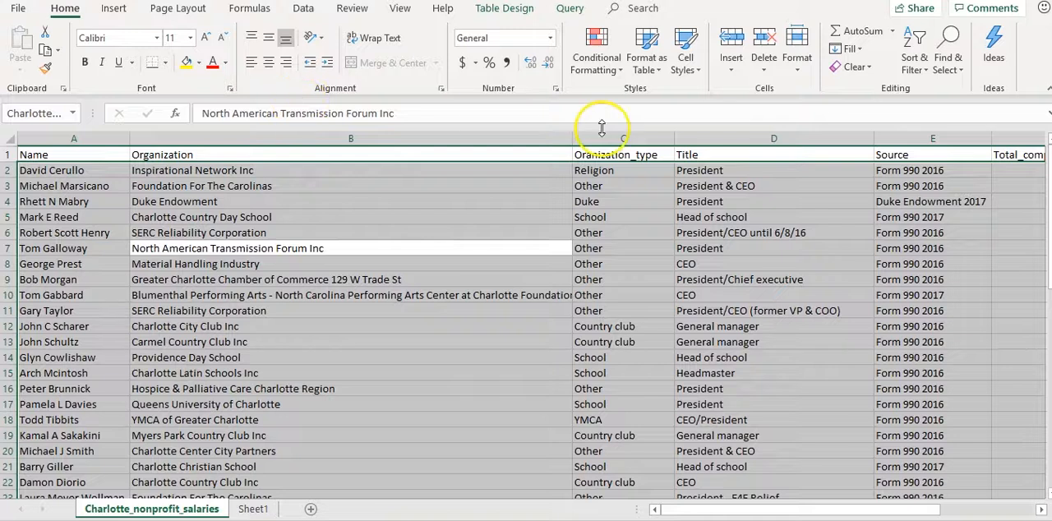
pyautogui.click(910, 67)
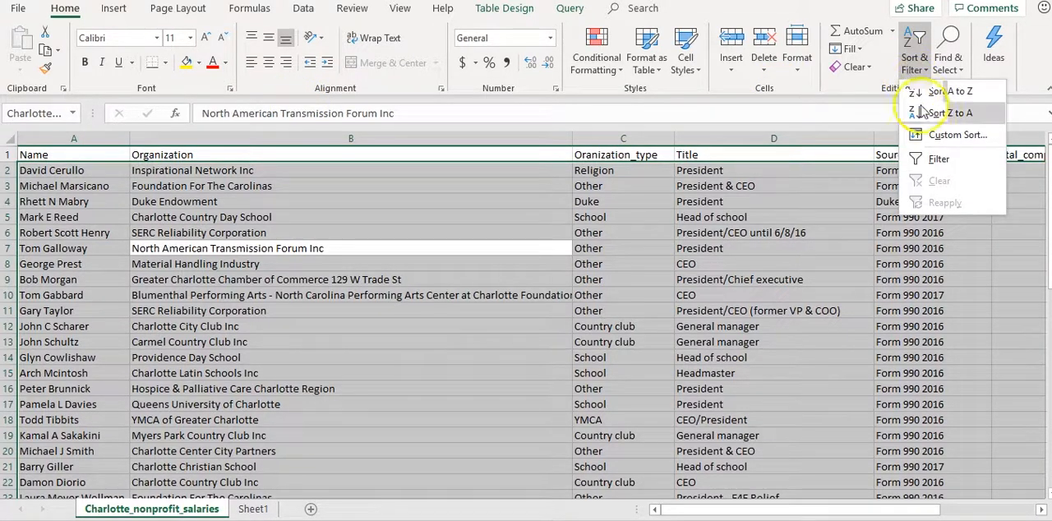
pyautogui.click(938, 136)
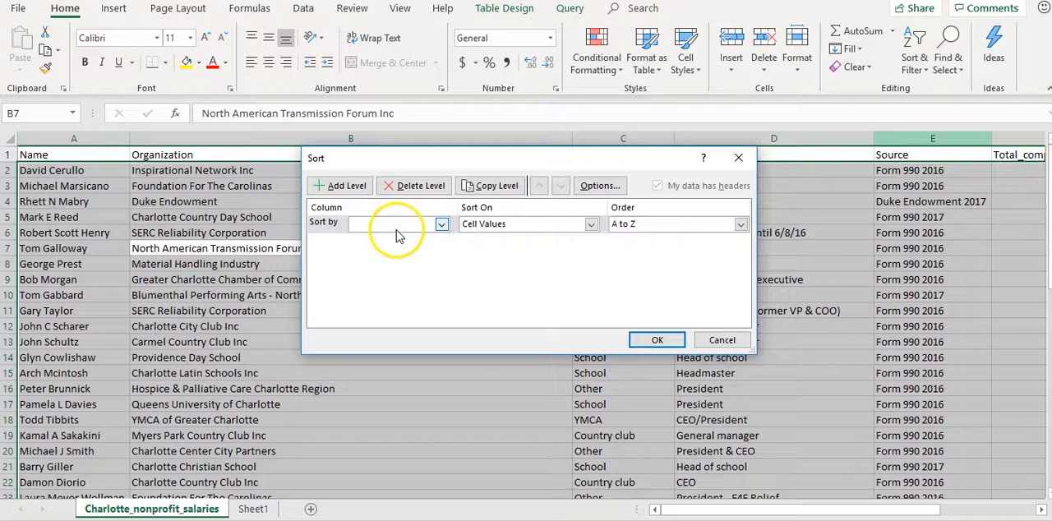
pyautogui.click(441, 224)
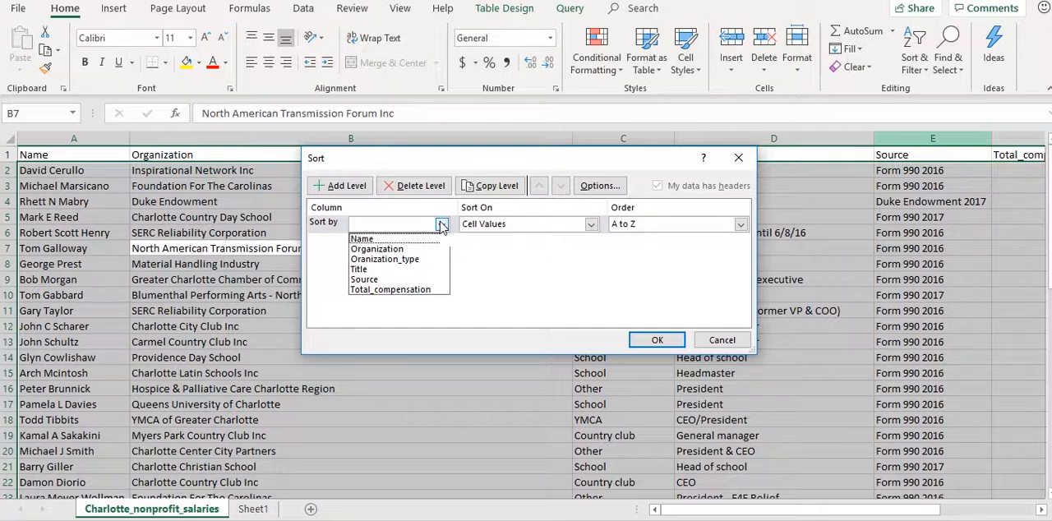
pyautogui.click(415, 290)
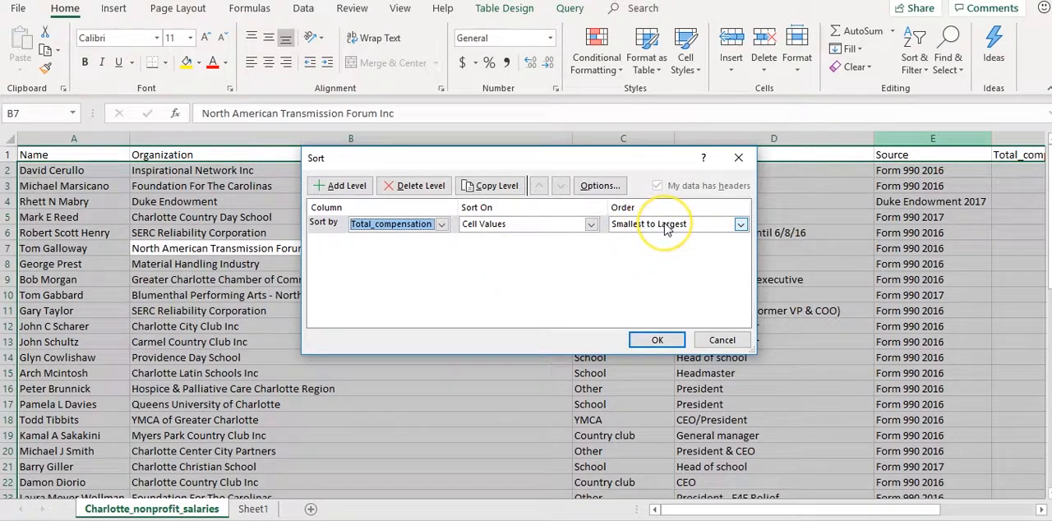
pyautogui.click(739, 224)
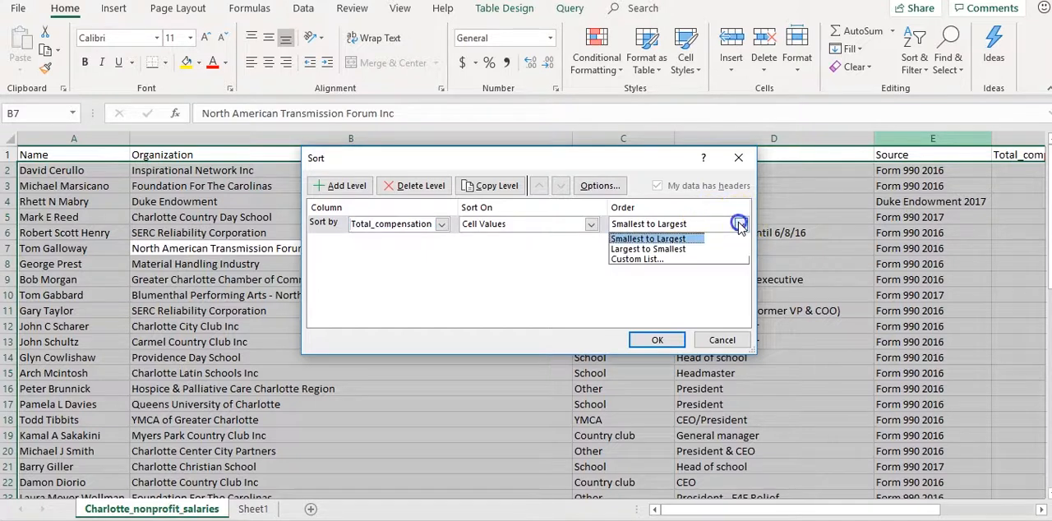
pyautogui.click(700, 245)
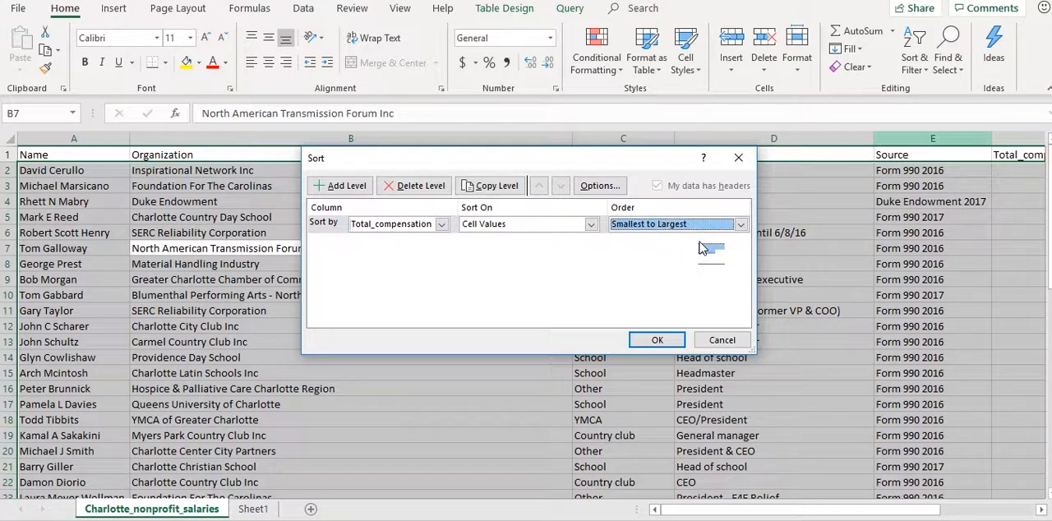
pyautogui.click(658, 339)
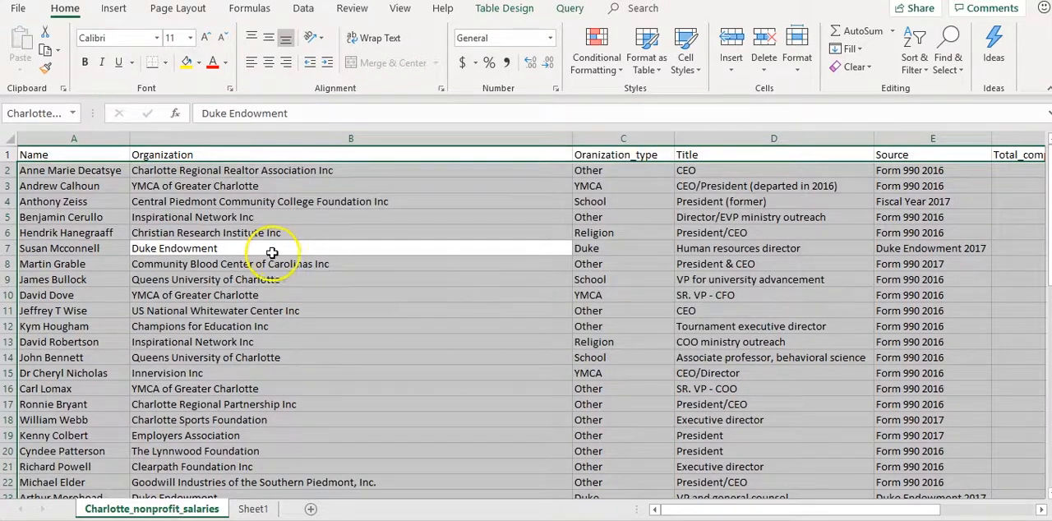
# Examine the sorted records, going across row 2 to Total_compensation and down that column to the last record
pyautogui.click(97, 169)
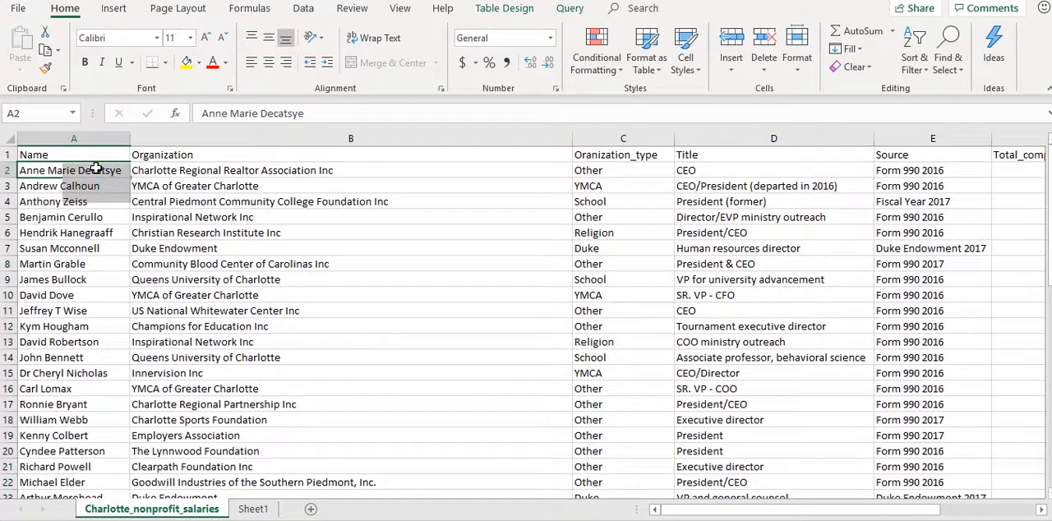
pyautogui.press('Right')
pyautogui.press('Right')
pyautogui.press('Right')
pyautogui.press('Right')
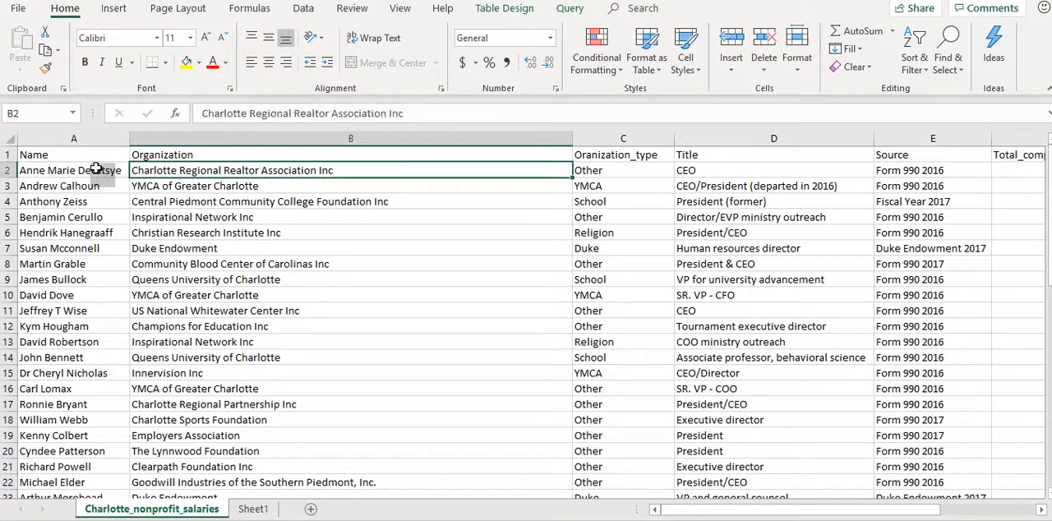
pyautogui.press('Right')
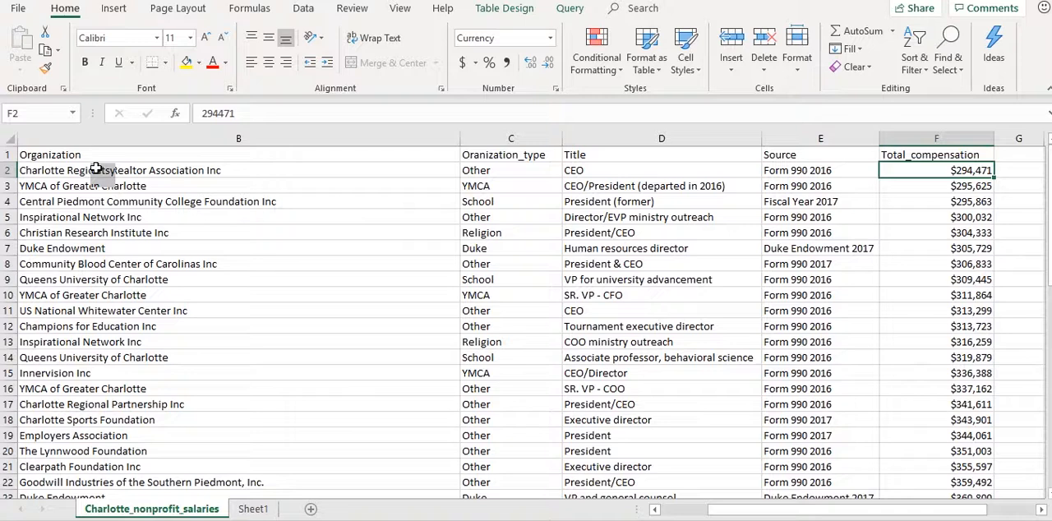
pyautogui.press('Down')
pyautogui.press('Down')
pyautogui.press('Down')
pyautogui.press('Down')
pyautogui.press('Down')
pyautogui.press('Down')
pyautogui.press('Down')
pyautogui.press('Down')
pyautogui.press('Down')
pyautogui.press('Down')
pyautogui.press('Down')
pyautogui.press('Down')
pyautogui.press('Down')
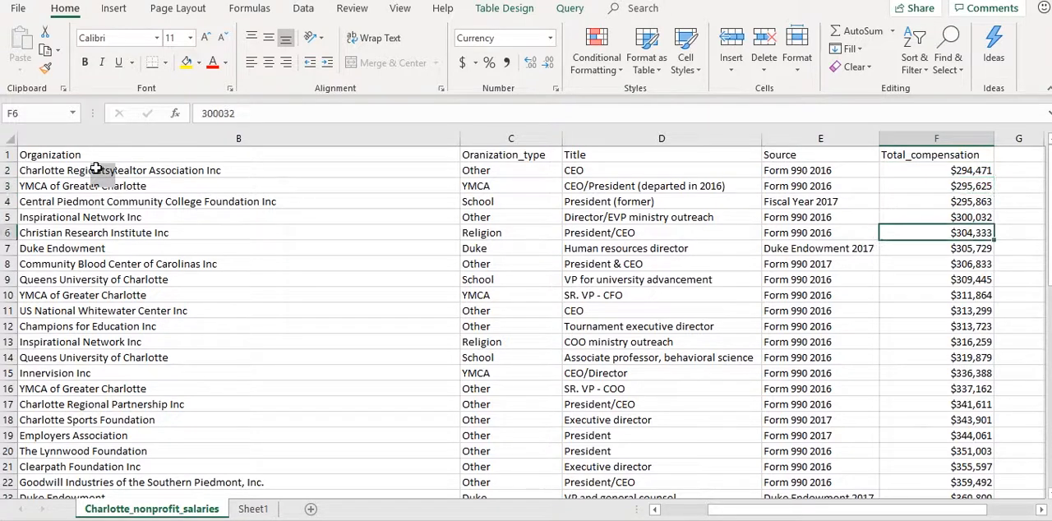
pyautogui.press('Down')
pyautogui.press('Down')
pyautogui.press('Down')
pyautogui.press('Down')
pyautogui.press('Down')
pyautogui.press('Down')
pyautogui.press('Down')
pyautogui.press('Down')
pyautogui.press('Down')
pyautogui.press('Down')
pyautogui.press('Down')
pyautogui.press('Down')
pyautogui.press('Down')
pyautogui.press('Down')
pyautogui.press('Down')
pyautogui.press('Down')
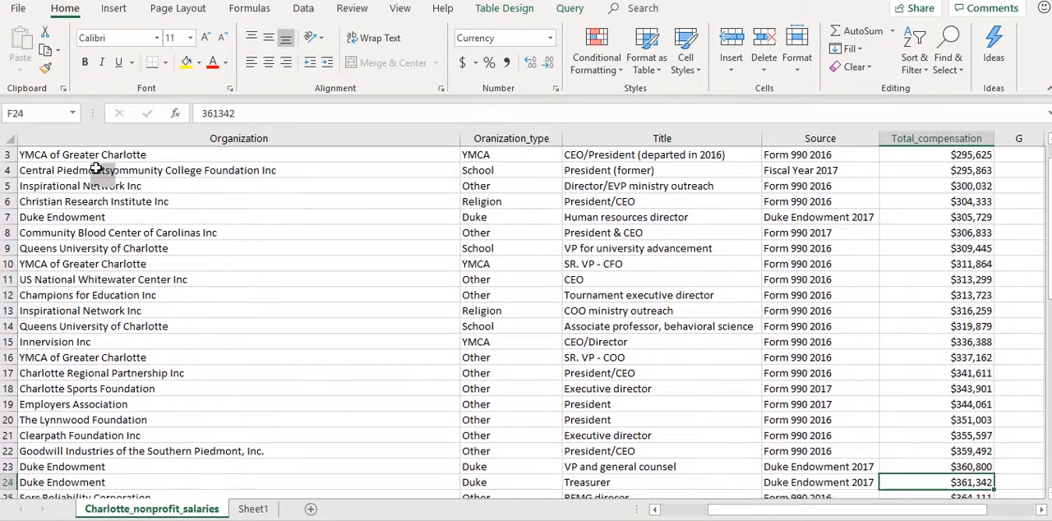
pyautogui.press('Down')
pyautogui.press('Down')
pyautogui.press('Down')
pyautogui.press('Down')
pyautogui.press('Down')
pyautogui.press('Down')
pyautogui.press('Down')
pyautogui.press('Down')
pyautogui.press('Down')
pyautogui.press('Down')
pyautogui.press('Down')
pyautogui.press('Down')
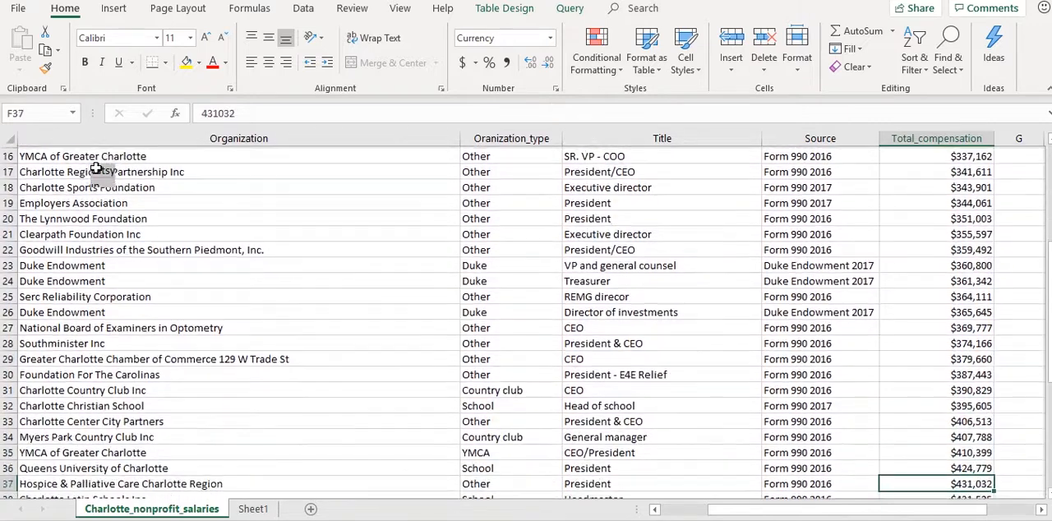
pyautogui.press('Down')
pyautogui.press('Down')
pyautogui.press('Down')
pyautogui.press('Down')
pyautogui.press('Down')
pyautogui.press('Down')
pyautogui.press('Down')
pyautogui.press('Down')
pyautogui.press('Down')
pyautogui.press('Down')
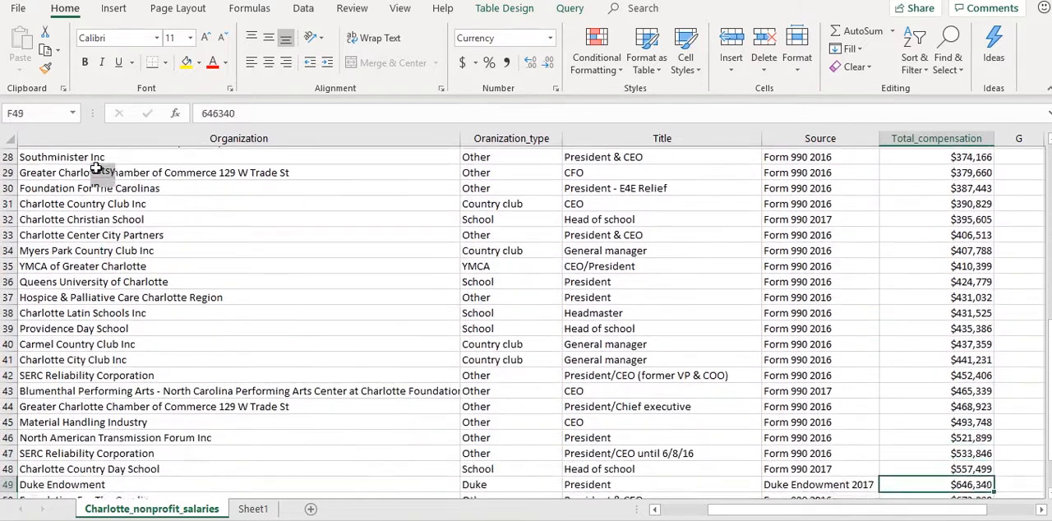
pyautogui.press('Up')
pyautogui.press('Up')
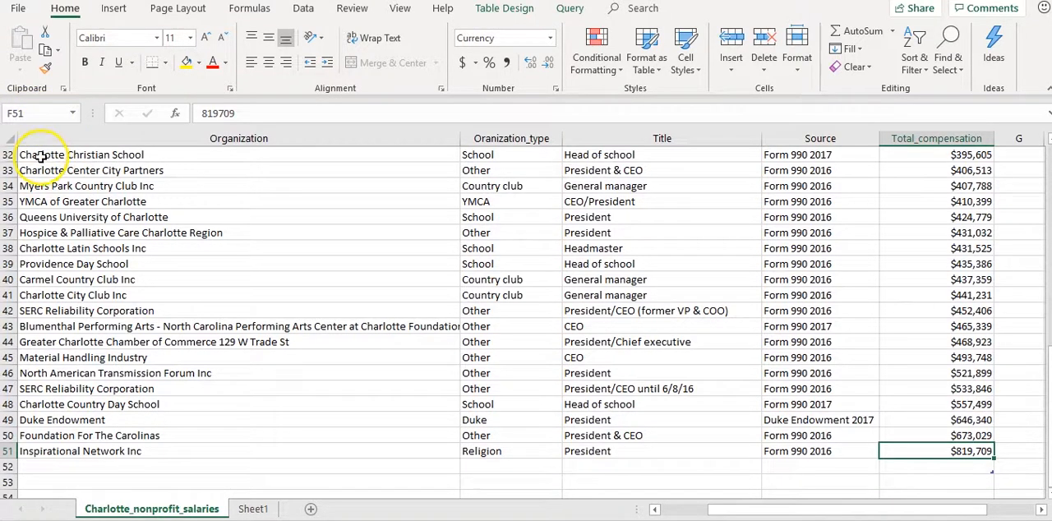
# Sort the whole table by Oranization_type on cell values, in A to Z order
pyautogui.click(75, 202)
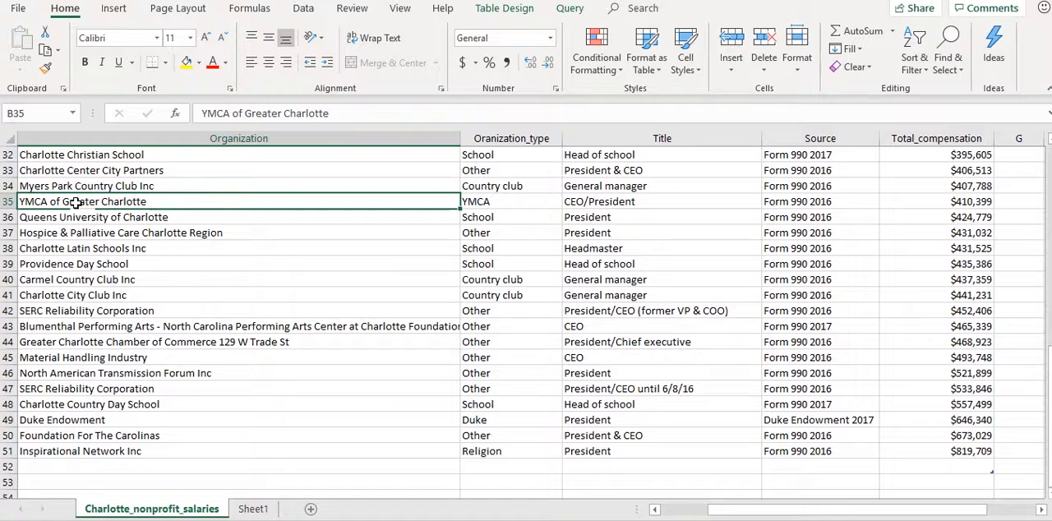
pyautogui.hotkey('ctrl', 'a')
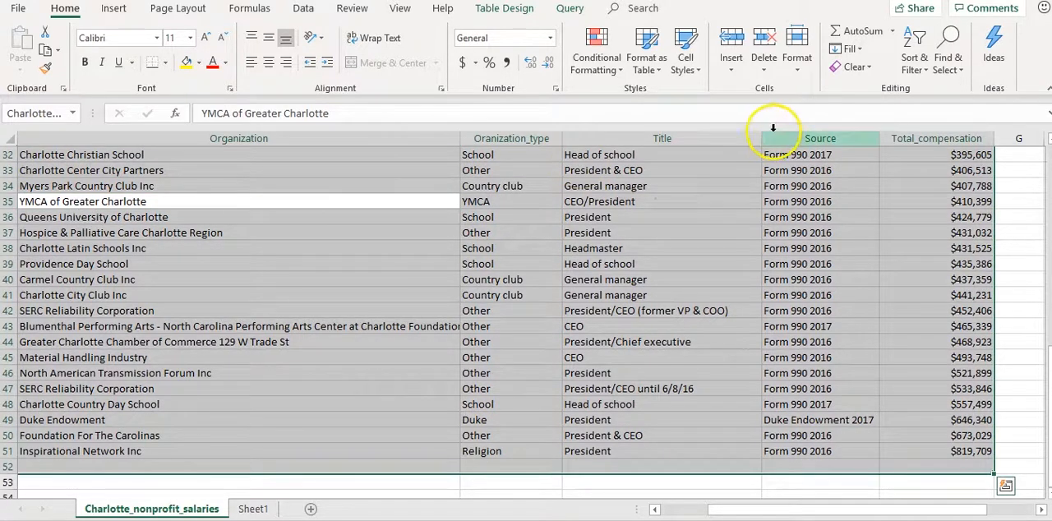
pyautogui.click(913, 62)
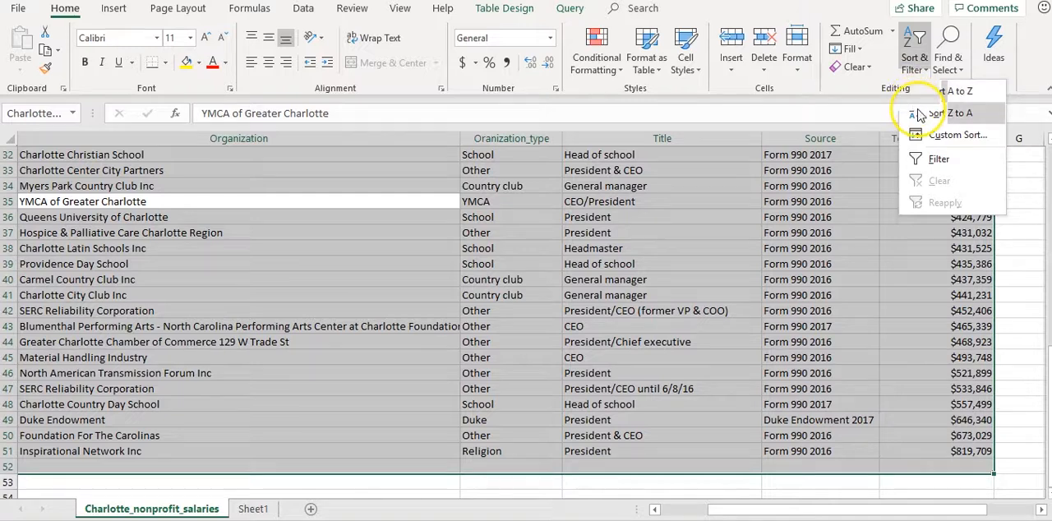
pyautogui.click(933, 135)
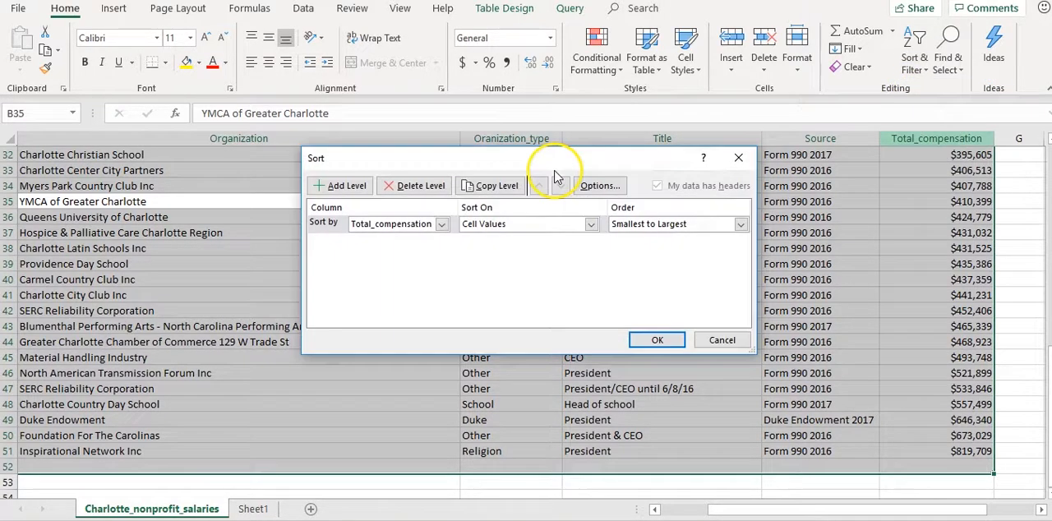
pyautogui.click(442, 227)
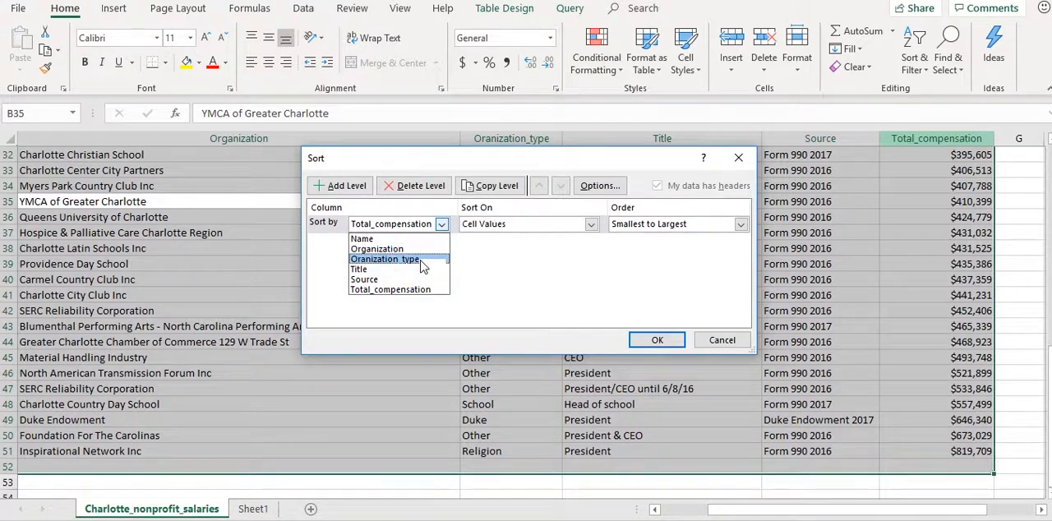
pyautogui.click(420, 260)
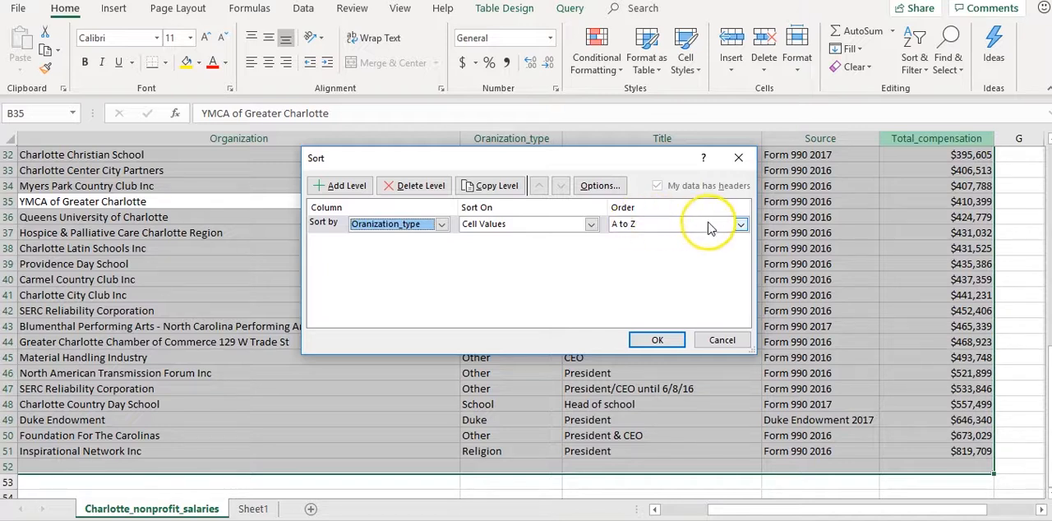
pyautogui.click(740, 224)
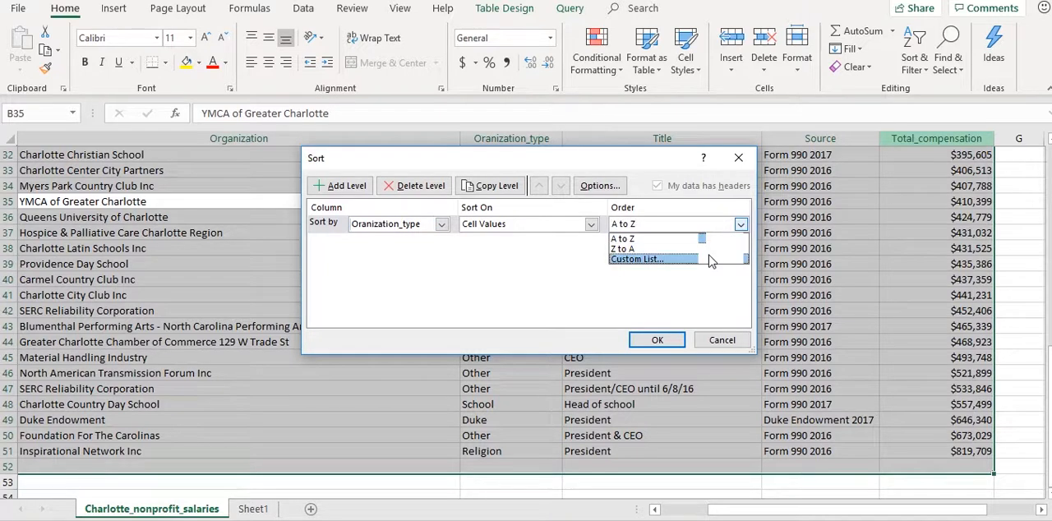
pyautogui.click(707, 238)
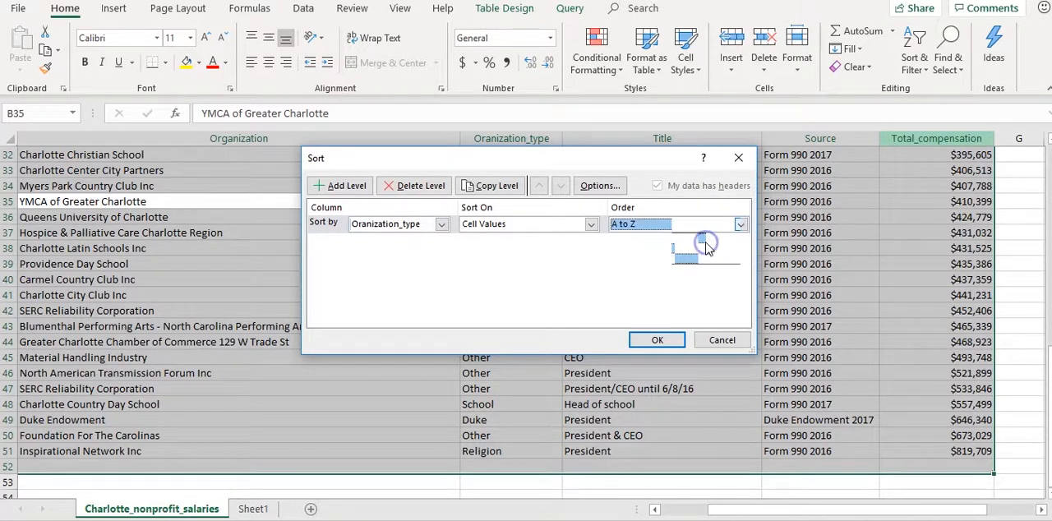
pyautogui.click(647, 340)
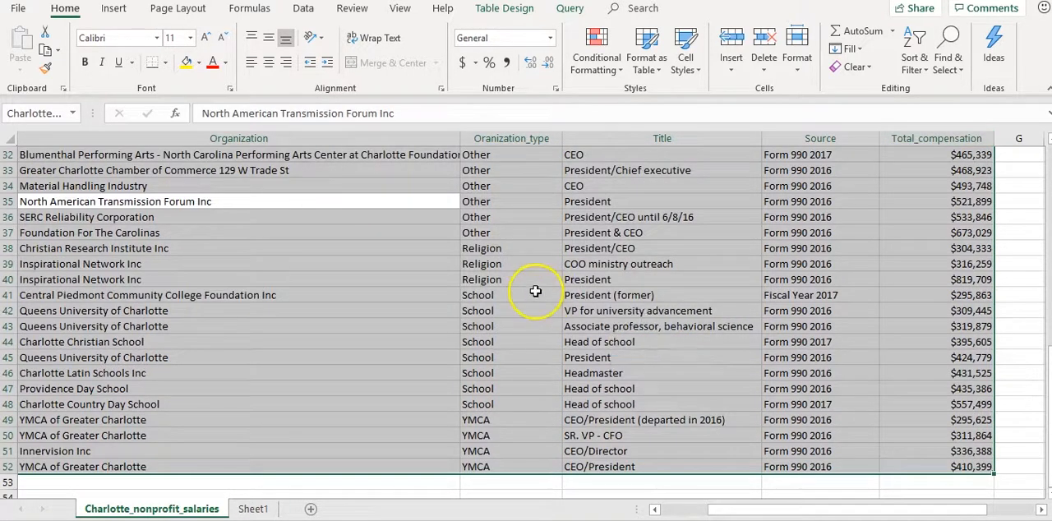
# Delete the blank row 2 directly below the header row
pyautogui.scroll(1, 505, 282)
pyautogui.scroll(10, 505, 281)
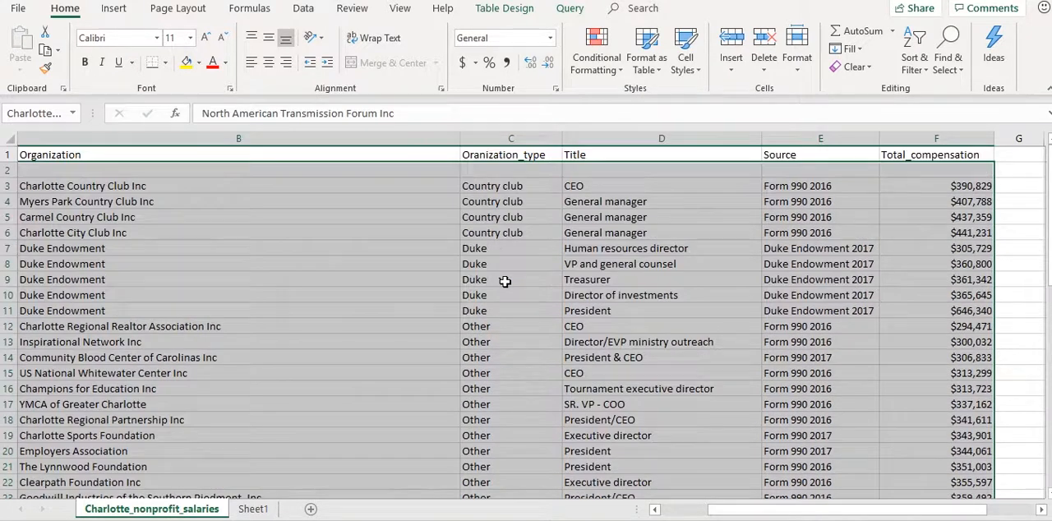
pyautogui.click(18, 175)
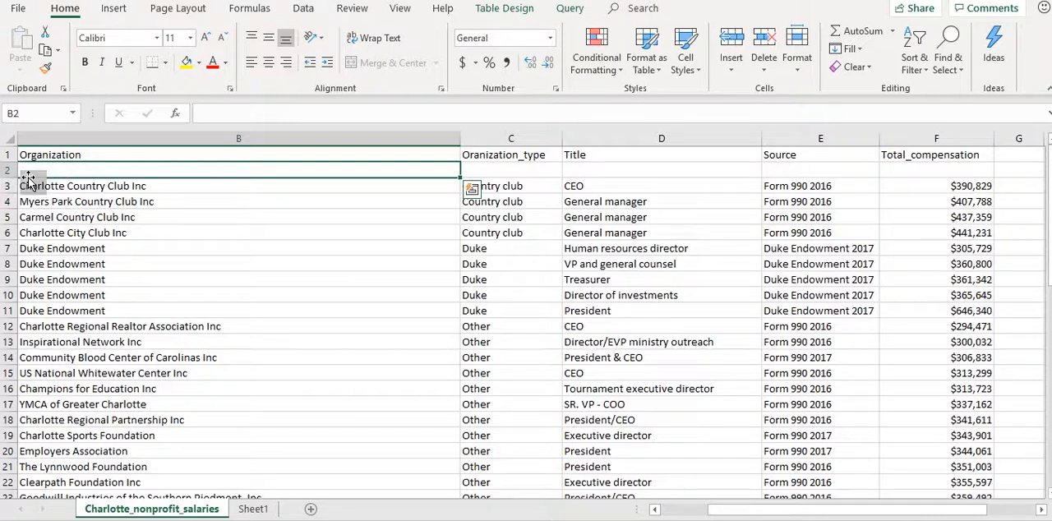
pyautogui.click(8, 170)
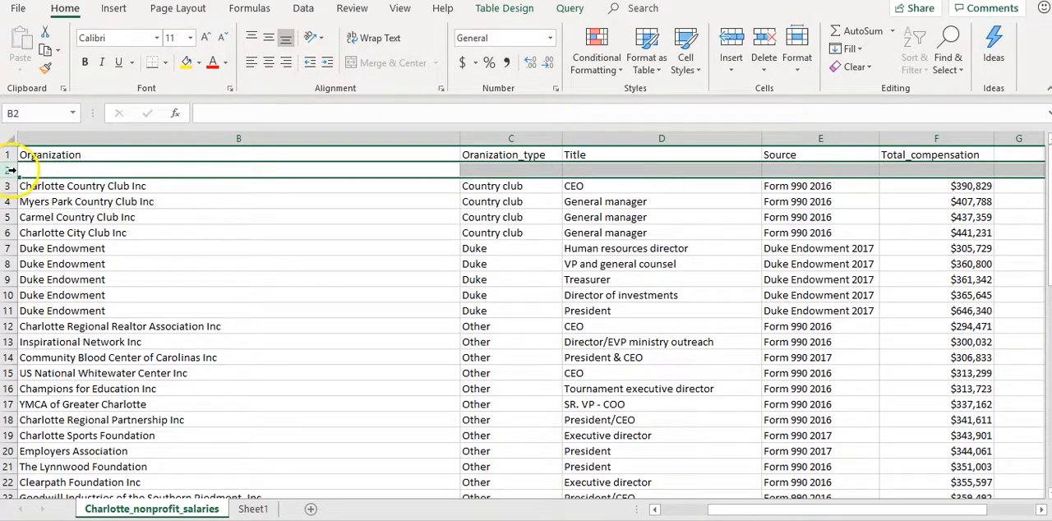
pyautogui.rightClick(9, 170)
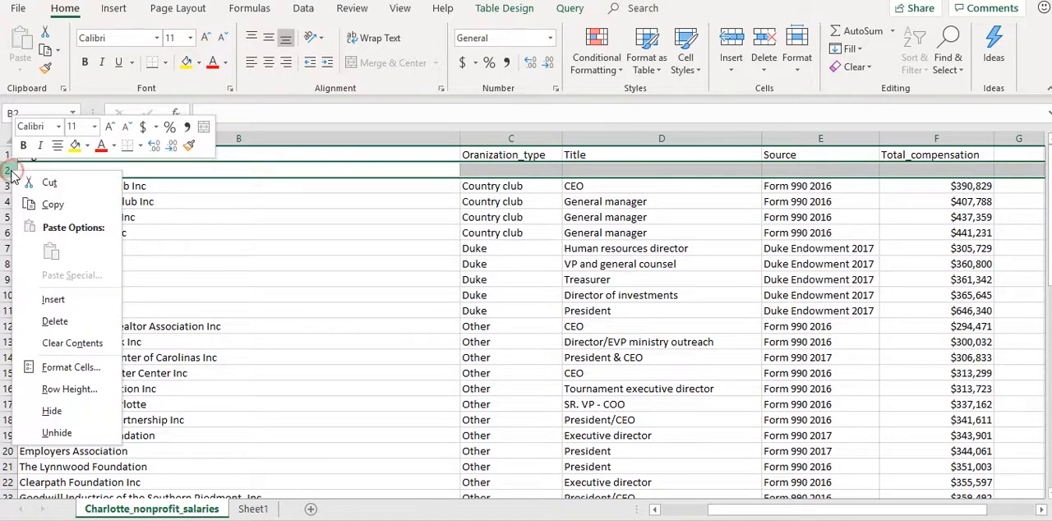
pyautogui.click(58, 321)
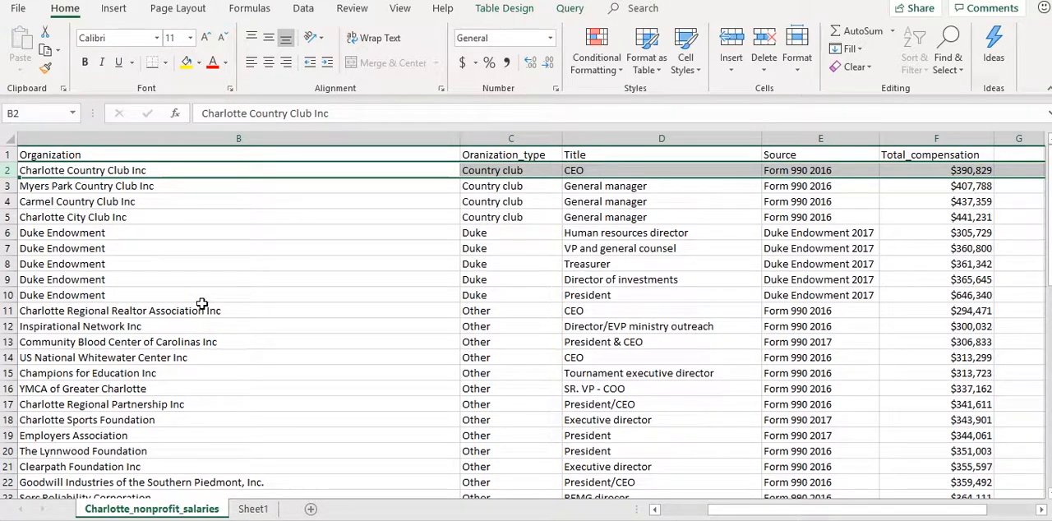
# Examine how the records are grouped by type, going down the Oranization_type column from cell C2
pyautogui.click(513, 170)
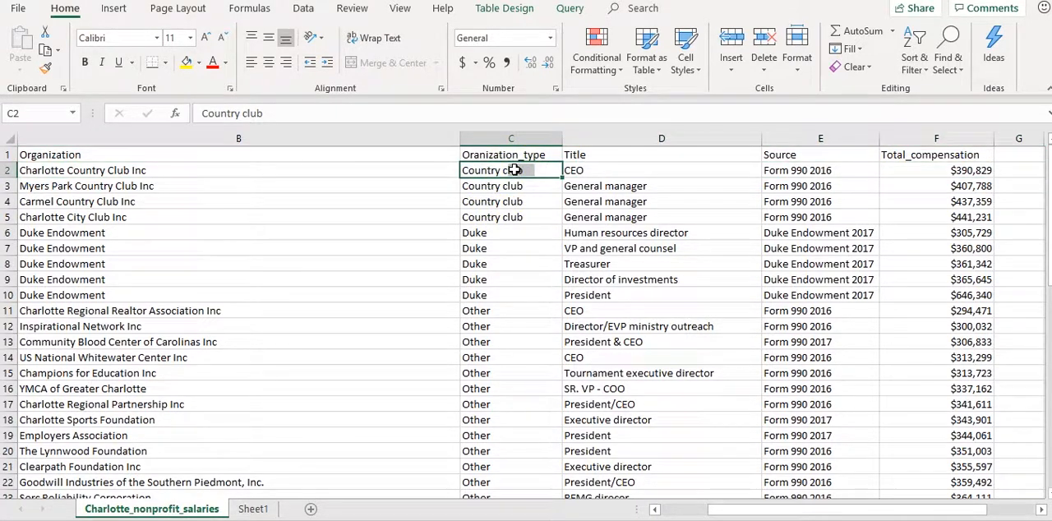
pyautogui.press('Down')
pyautogui.press('Down')
pyautogui.press('Down')
pyautogui.press('Down')
pyautogui.press('Down')
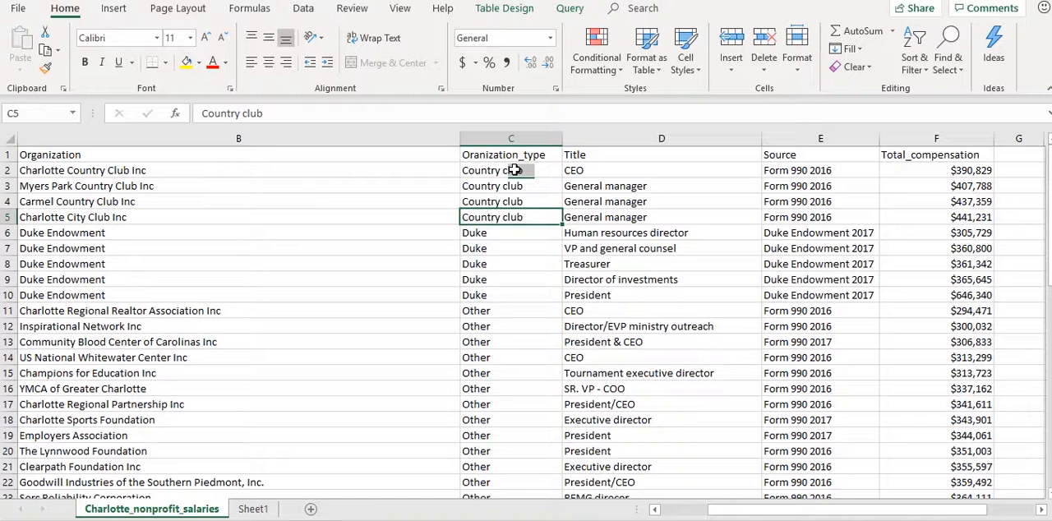
pyautogui.press('Down')
pyautogui.press('Down')
pyautogui.press('Down')
pyautogui.press('Down')
pyautogui.press('Down')
pyautogui.press('Down')
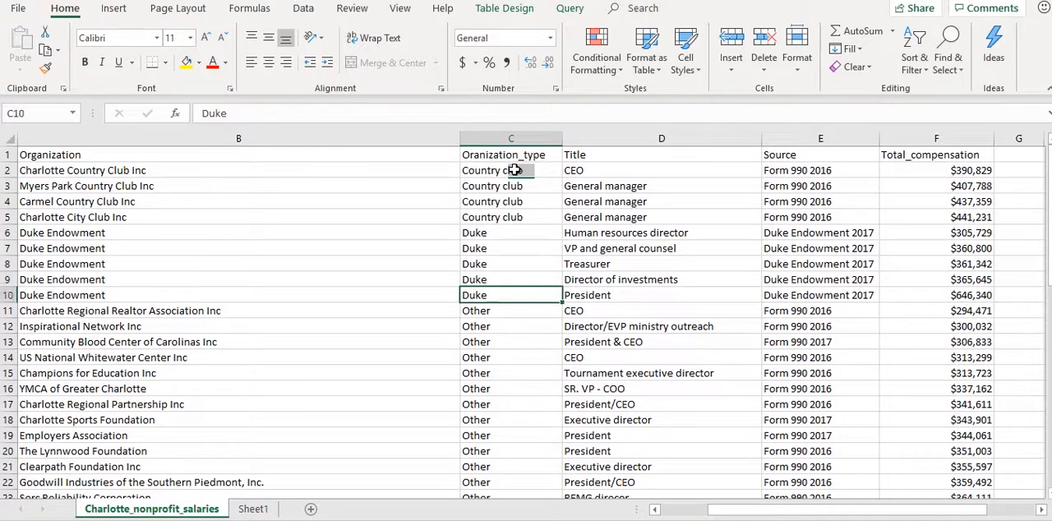
pyautogui.press('Down')
pyautogui.press('Down')
pyautogui.press('Down')
pyautogui.press('Down')
pyautogui.press('Down')
pyautogui.press('Down')
pyautogui.press('Down')
pyautogui.press('Down')
pyautogui.press('Down')
pyautogui.press('Down')
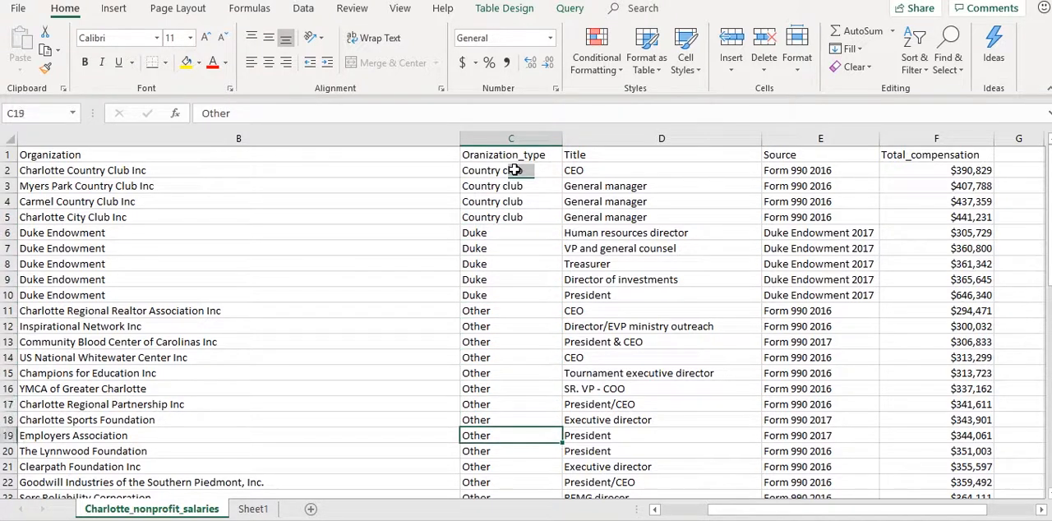
# Check the remaining type groups down the Oranization_type column to below the last record in row 51
pyautogui.press('Down')
pyautogui.press('Down')
pyautogui.press('Down')
pyautogui.press('Down')
pyautogui.press('Down')
pyautogui.press('Down')
pyautogui.press('Down')
pyautogui.press('Down')
pyautogui.press('Down')
pyautogui.press('Down')
pyautogui.press('Down')
pyautogui.press('Down')
pyautogui.press('Down')
pyautogui.press('Down')
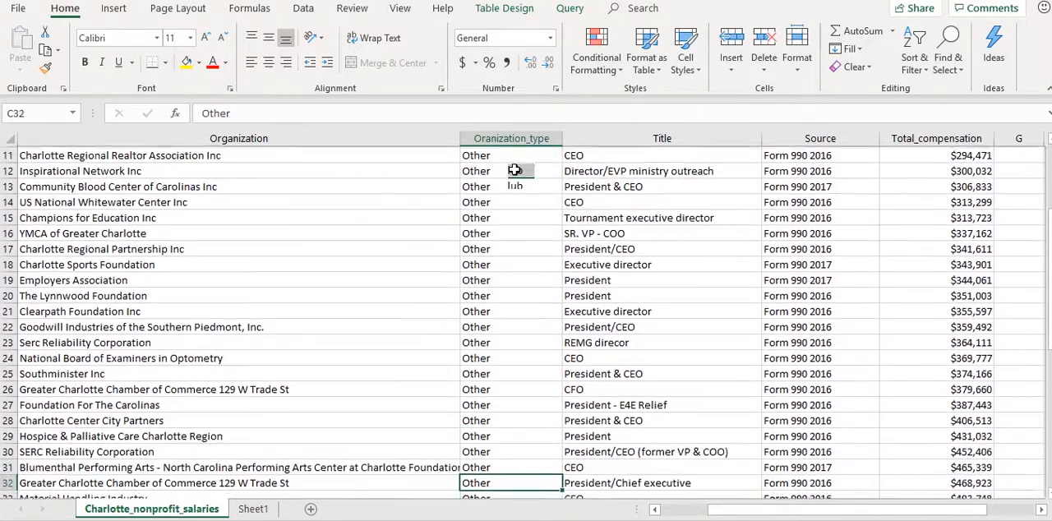
pyautogui.press('Down')
pyautogui.press('Down')
pyautogui.press('Down')
pyautogui.press('Down')
pyautogui.press('Down')
pyautogui.press('Down')
pyautogui.press('Down')
pyautogui.press('Down')
pyautogui.press('Down')
pyautogui.press('Down')
pyautogui.press('Down')
pyautogui.press('Down')
pyautogui.press('Down')
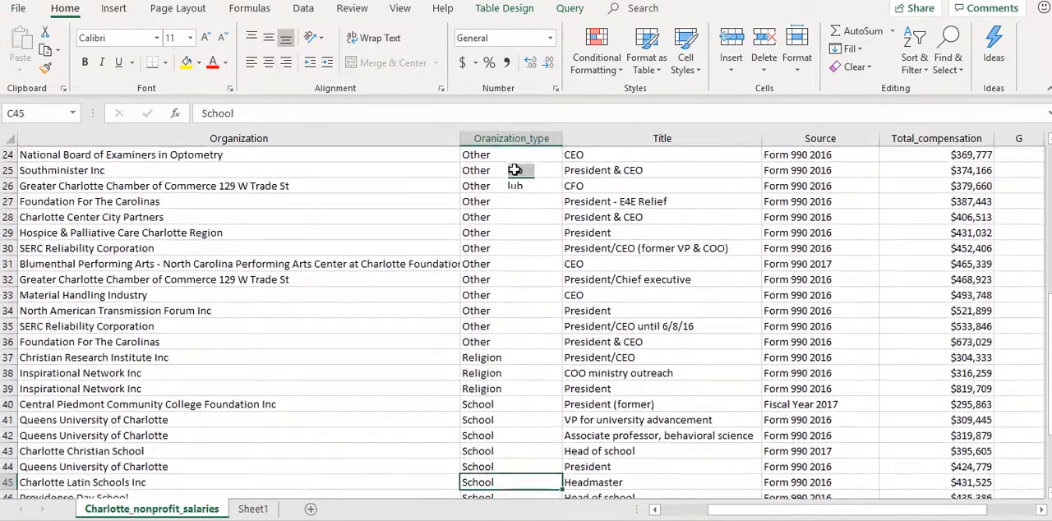
pyautogui.press('Down')
pyautogui.press('Down')
pyautogui.press('Down')
pyautogui.press('Down')
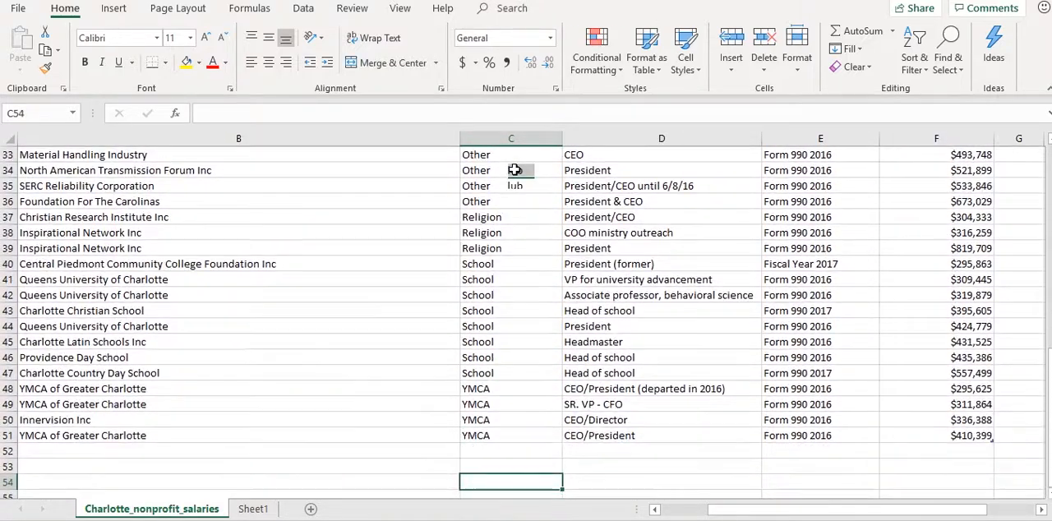
pyautogui.moveTo(536, 482); pyautogui.dragTo(594, 476)
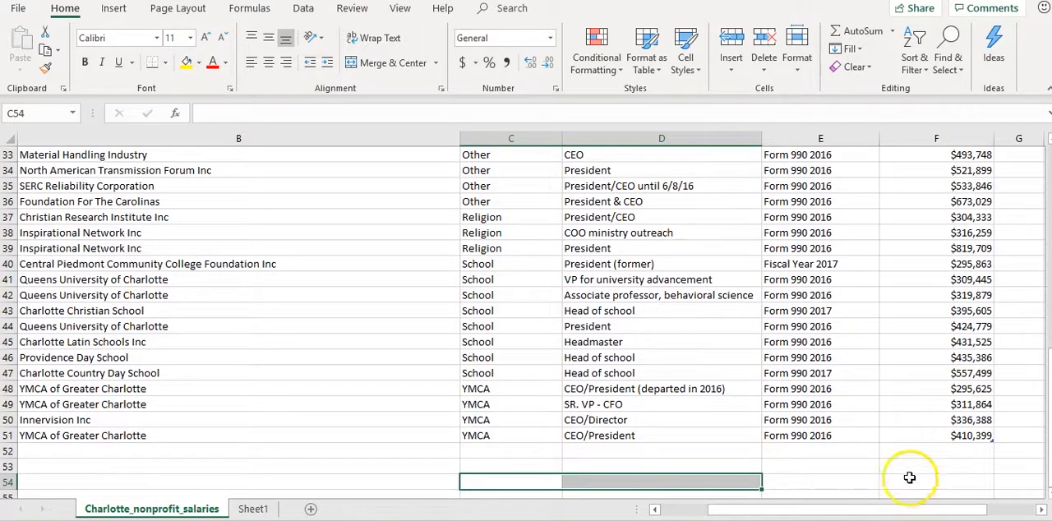
# Examine the Total_compensation column from the last records back up to its header in cell F1
pyautogui.click(968, 419)
pyautogui.press('Up')
pyautogui.press('Up')
pyautogui.press('Up')
pyautogui.press('Up')
pyautogui.press('Up')
pyautogui.press('Up')
pyautogui.press('Up')
pyautogui.press('Up')
pyautogui.press('Up')
pyautogui.press('Up')
pyautogui.press('Up')
pyautogui.press('Up')
pyautogui.press('Up')
pyautogui.press('Up')
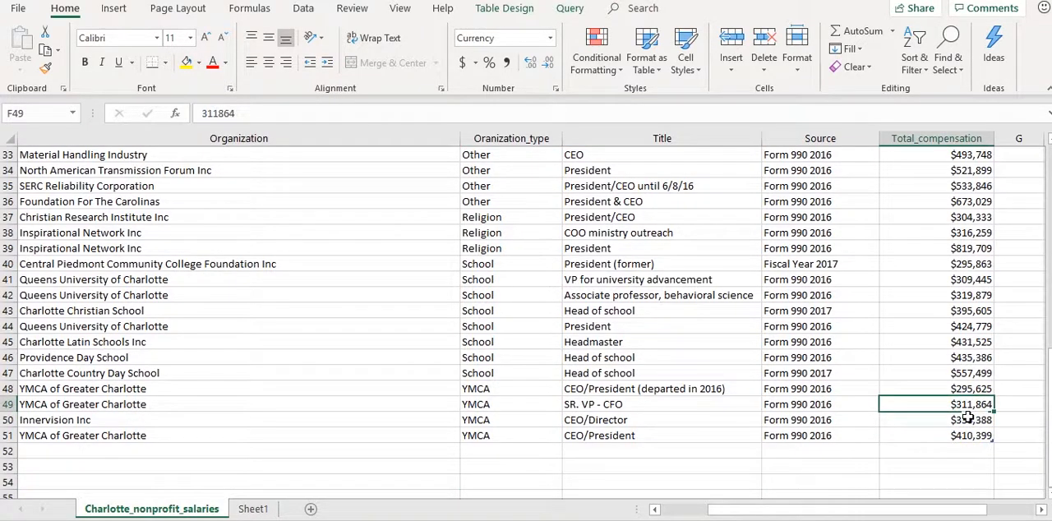
pyautogui.press('Up')
pyautogui.press('Up')
pyautogui.press('Up')
pyautogui.press('Up')
pyautogui.press('Up')
pyautogui.press('Up')
pyautogui.press('Up')
pyautogui.press('Up')
pyautogui.press('Up')
pyautogui.press('Up')
pyautogui.press('Up')
pyautogui.press('Up')
pyautogui.press('Up')
pyautogui.press('Up')
pyautogui.press('Up')
pyautogui.press('Up')
pyautogui.press('Up')
pyautogui.press('Up')
pyautogui.press('Up')
pyautogui.press('Up')
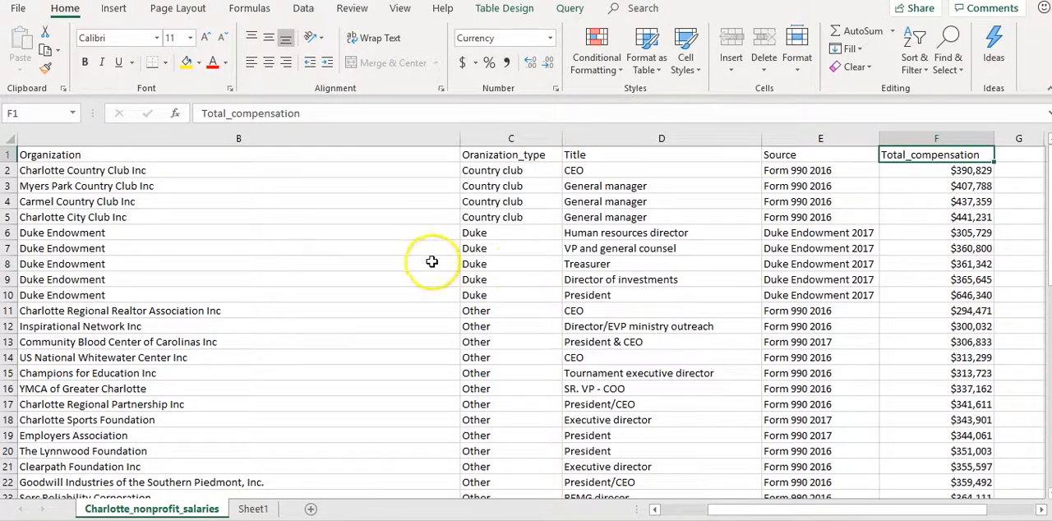
# Examine the School records as a block by highlighting rows 40 to 47, and return to the top of the table
pyautogui.scroll(-6, 443, 278)
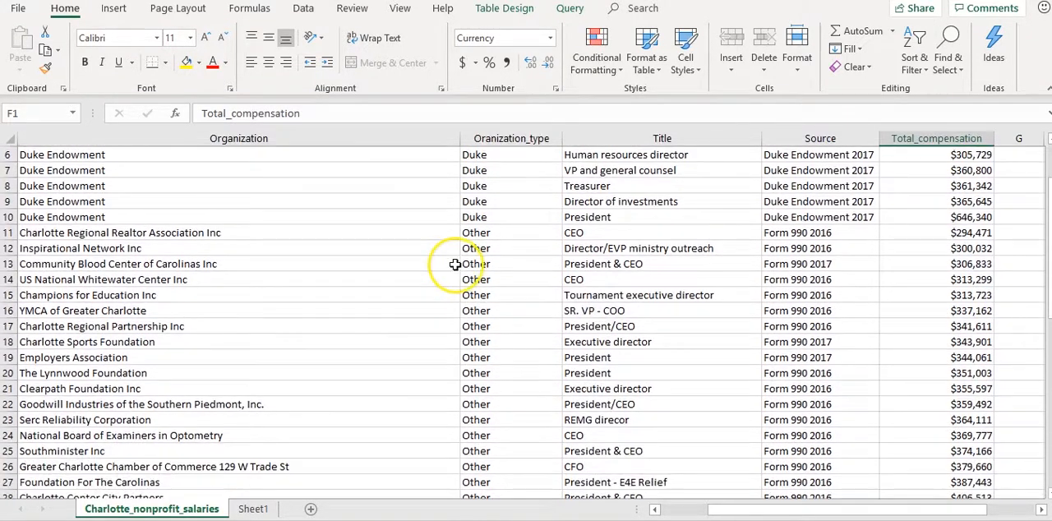
pyautogui.scroll(-4, 454, 264)
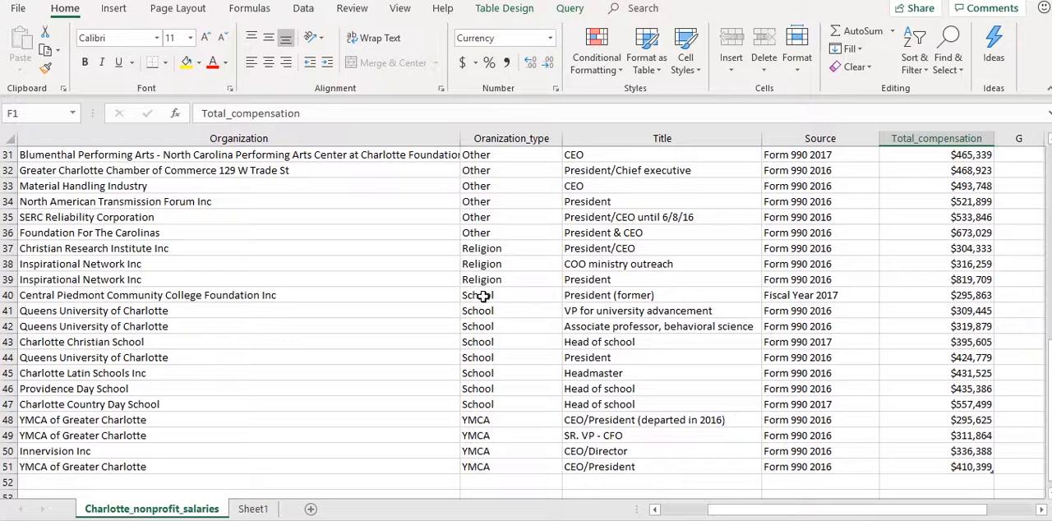
pyautogui.click(9, 311)
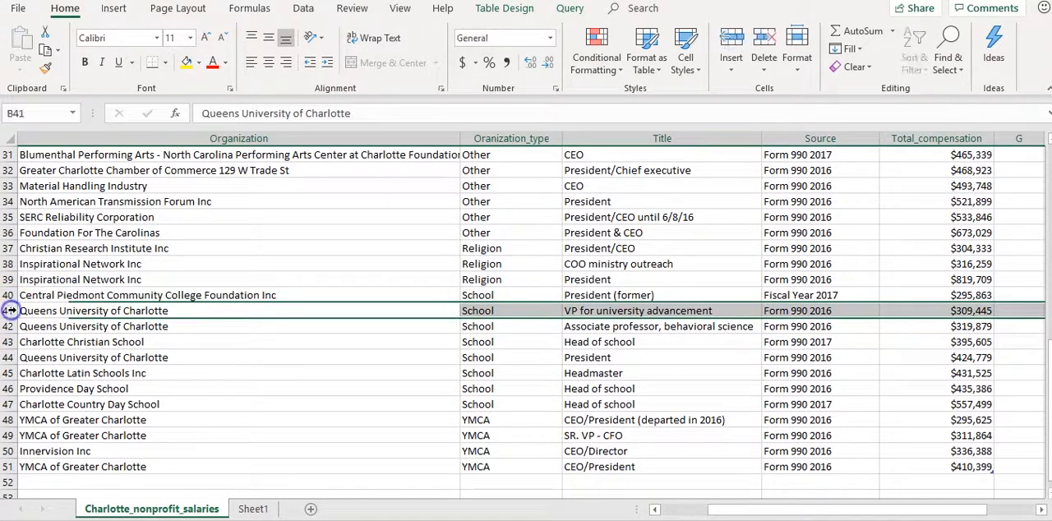
pyautogui.moveTo(10, 295); pyautogui.dragTo(29, 398)
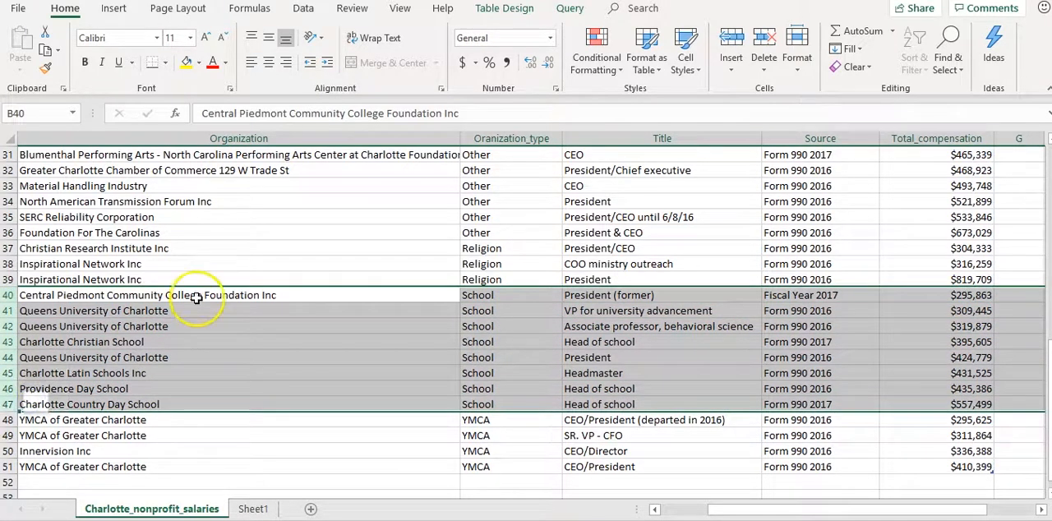
pyautogui.click(267, 282)
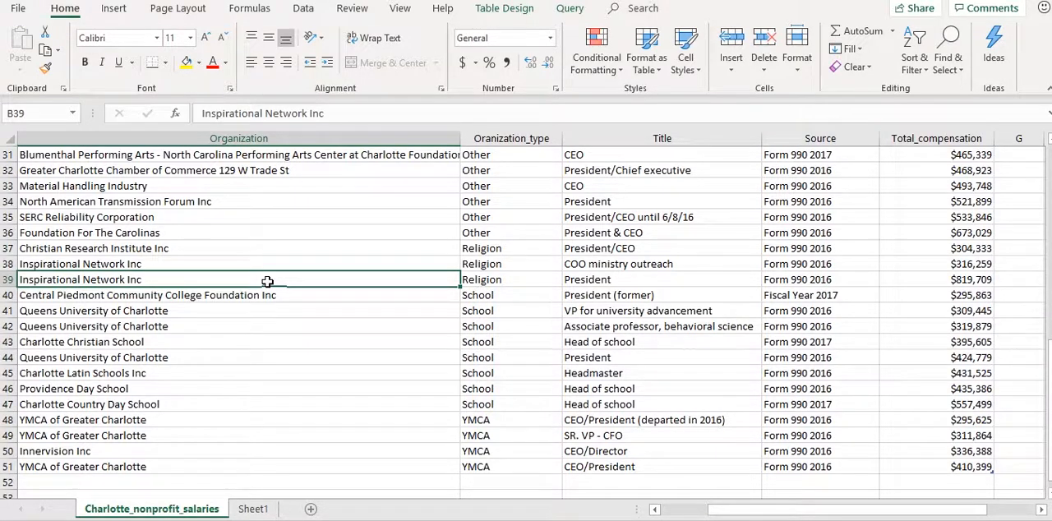
pyautogui.scroll(10, 919, 212)
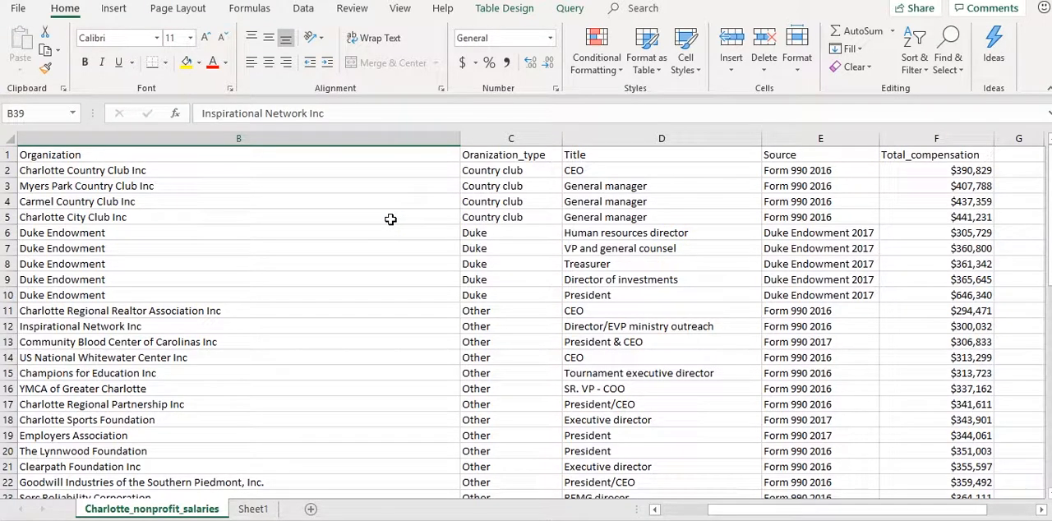
# Turn on filtering for the salary table's header row, starting from the Name header in cell A1
pyautogui.click(683, 509)
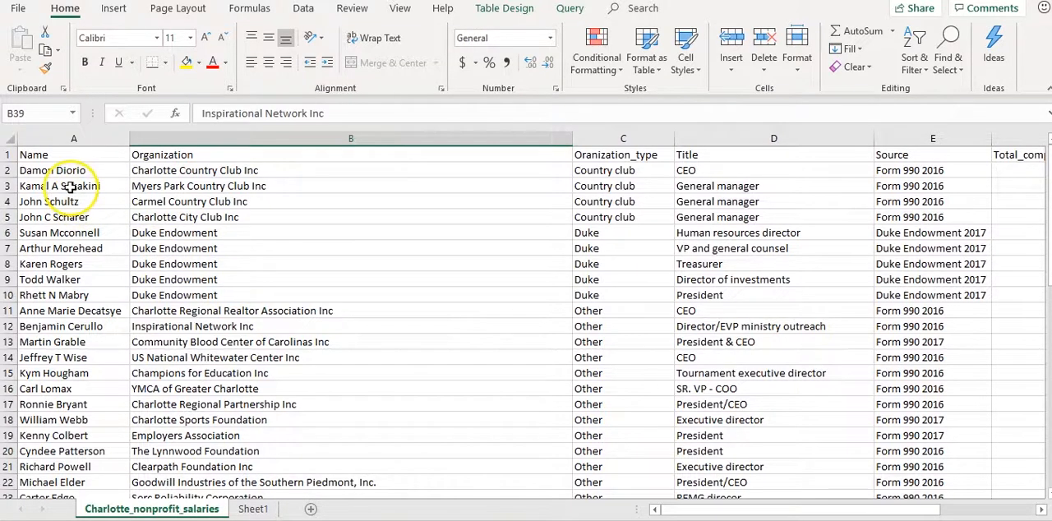
pyautogui.click(71, 155)
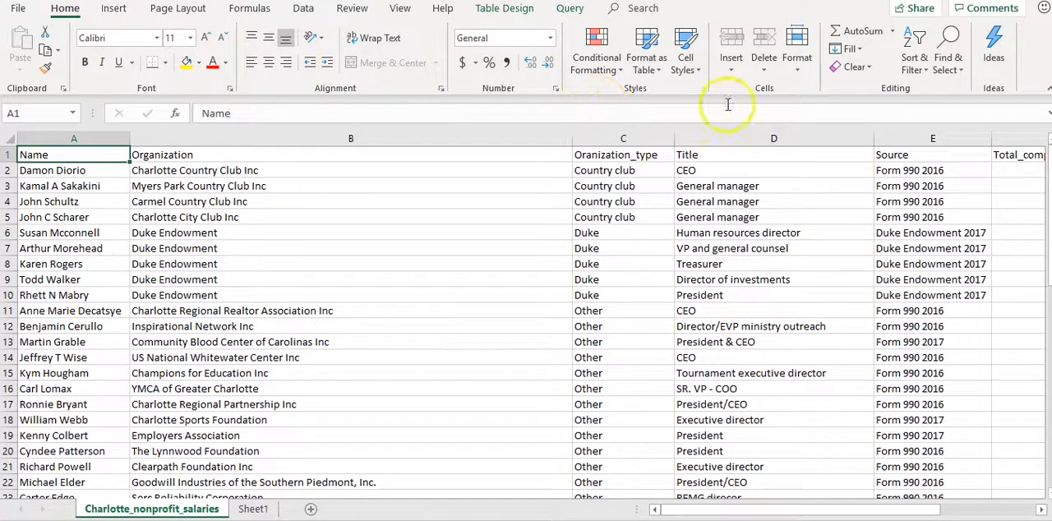
pyautogui.click(911, 72)
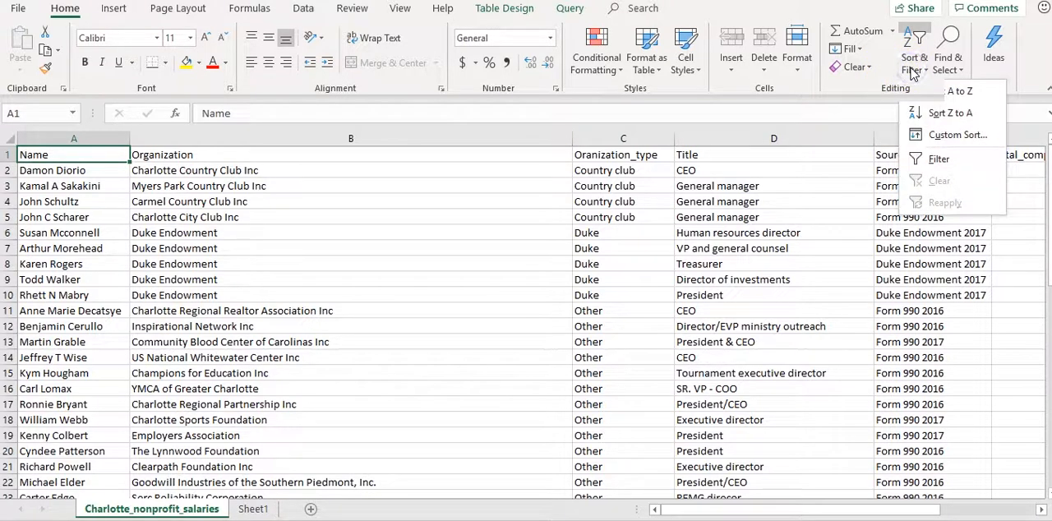
pyautogui.click(934, 158)
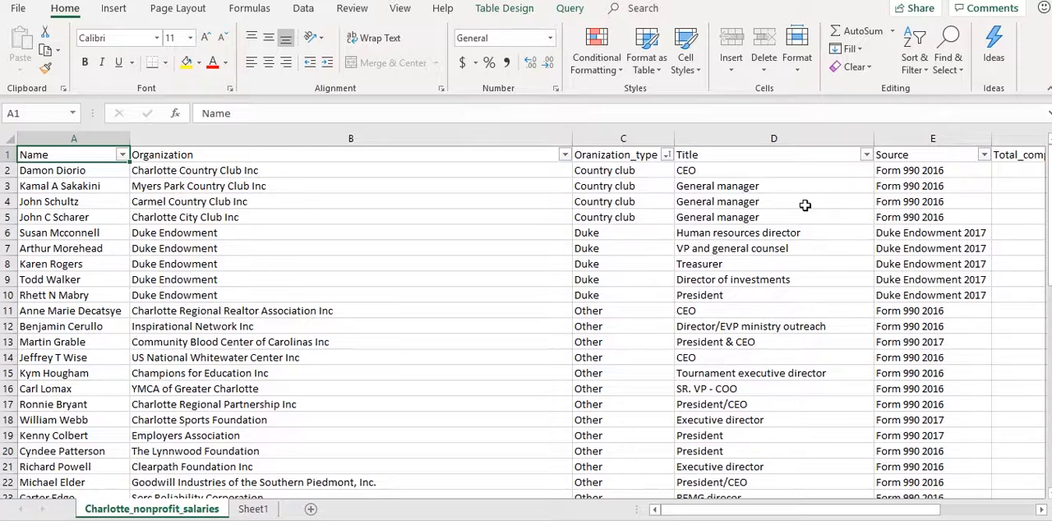
# Filter the Oranization_type column to show only the School records
pyautogui.click(667, 156)
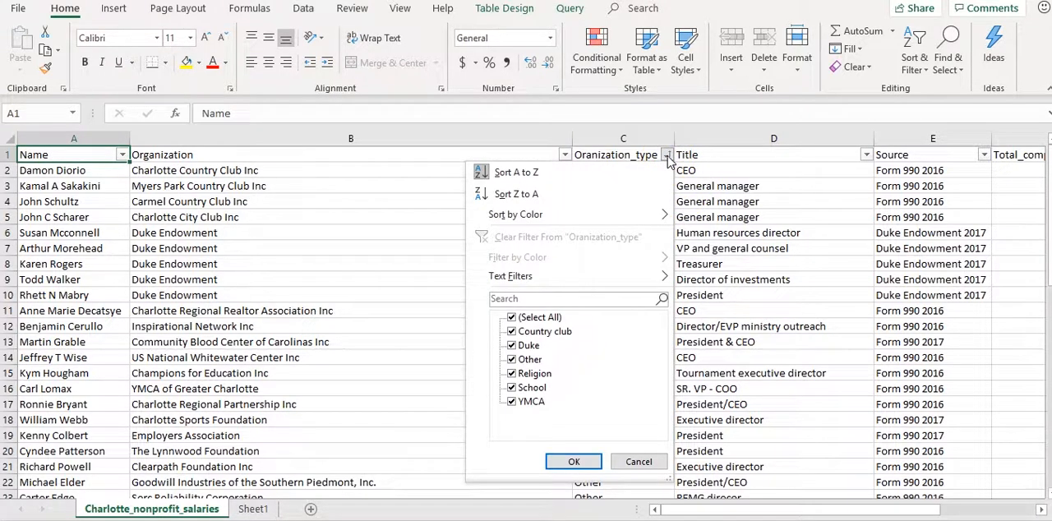
pyautogui.click(511, 318)
pyautogui.click(511, 345)
pyautogui.click(524, 388)
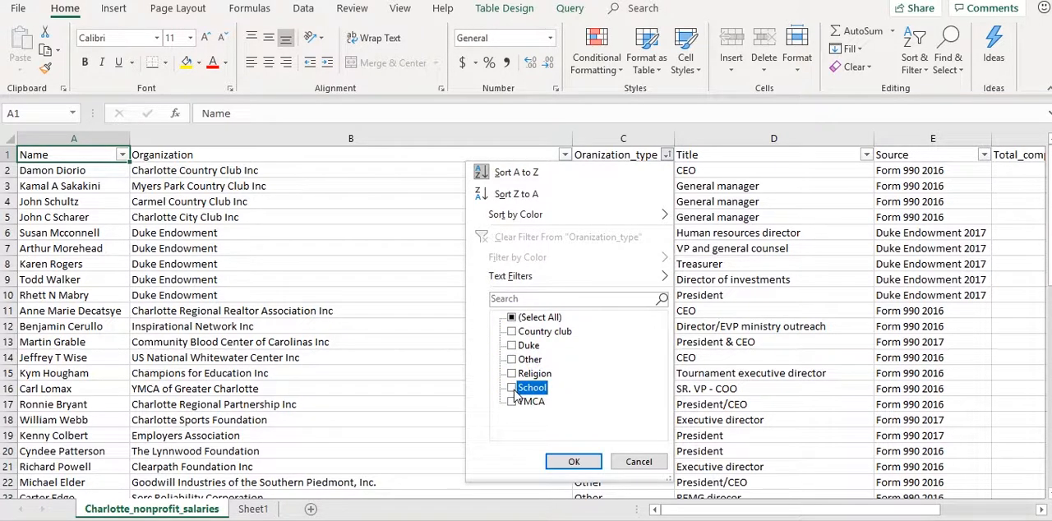
pyautogui.click(562, 460)
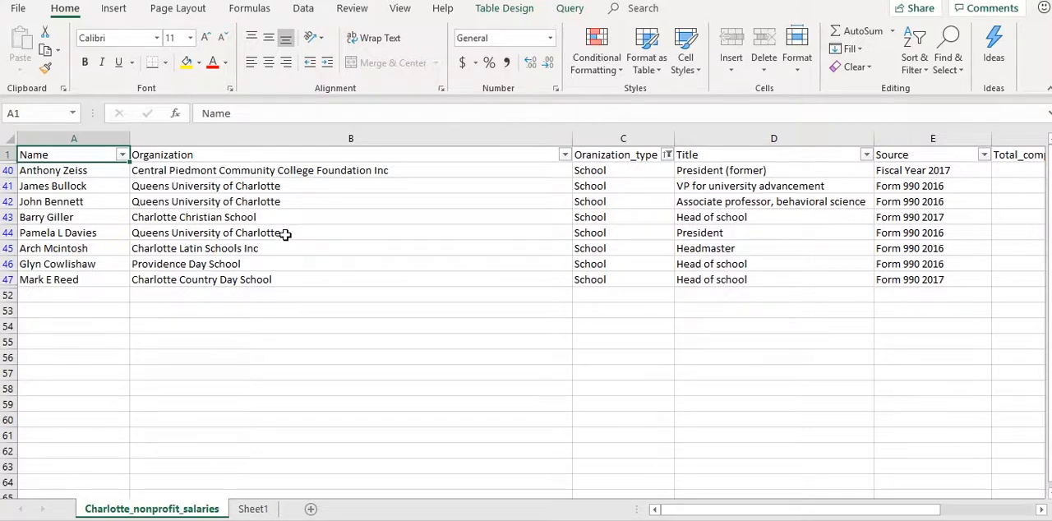
# Copy the filtered School records together with the header row
pyautogui.click(285, 234)
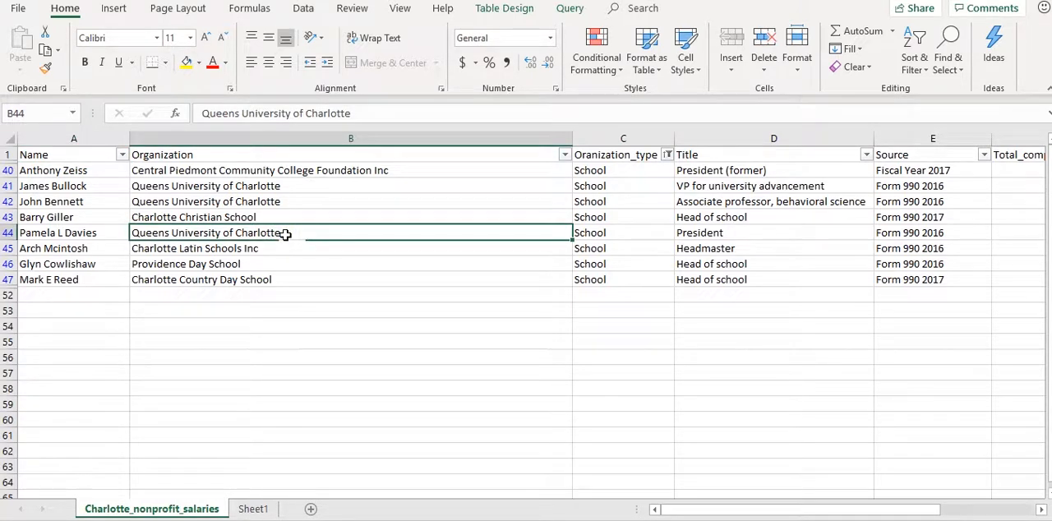
pyautogui.hotkey('ctrl', 'a')
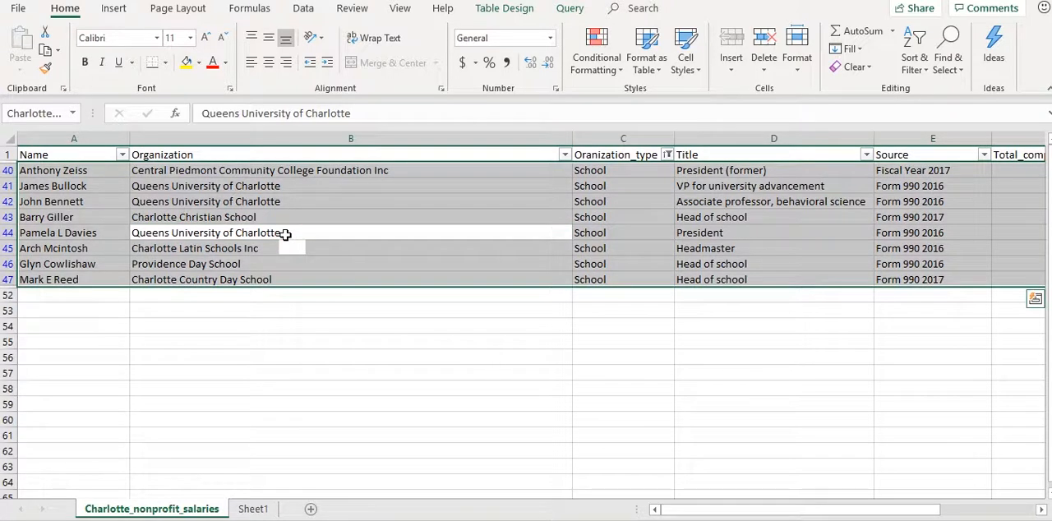
pyautogui.click(289, 155)
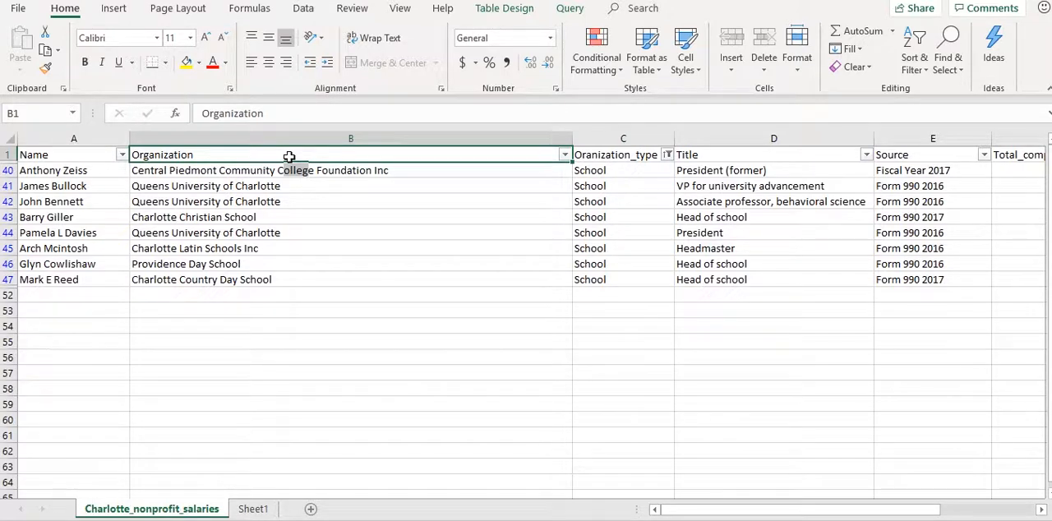
pyautogui.hotkey('ctrl', 'a')
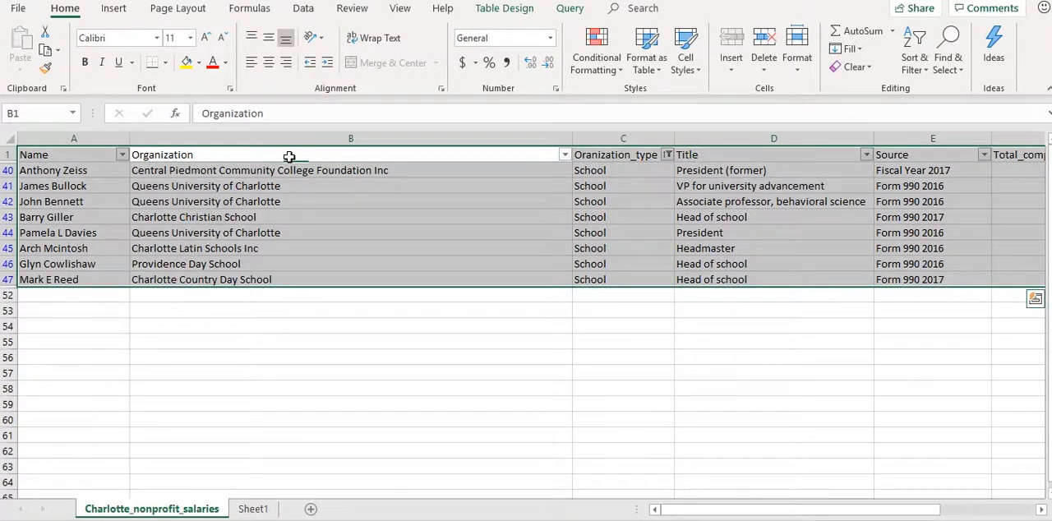
pyautogui.hotkey('ctrl', 'c')
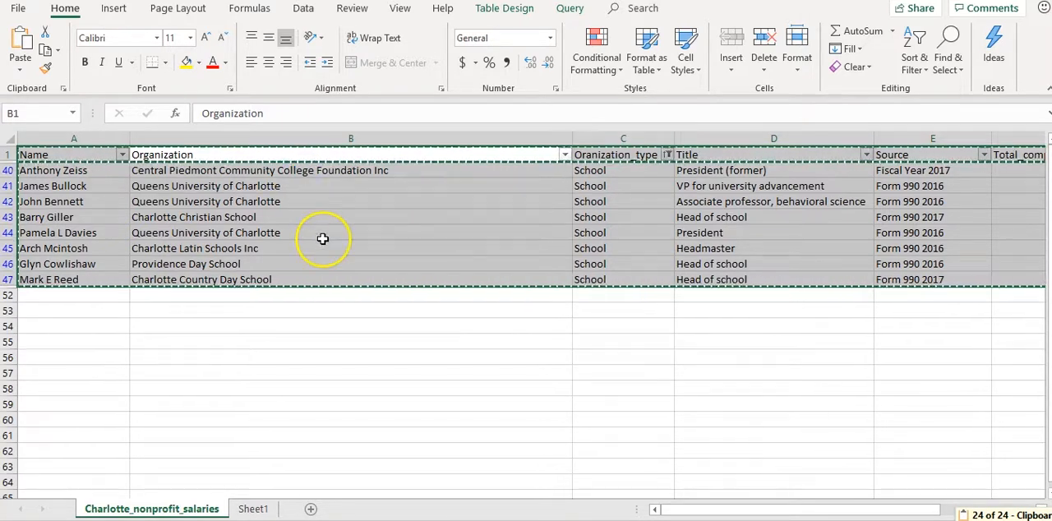
# Paste the copied records into Sheet1 at cell A1 and autofit all column widths
pyautogui.click(257, 509)
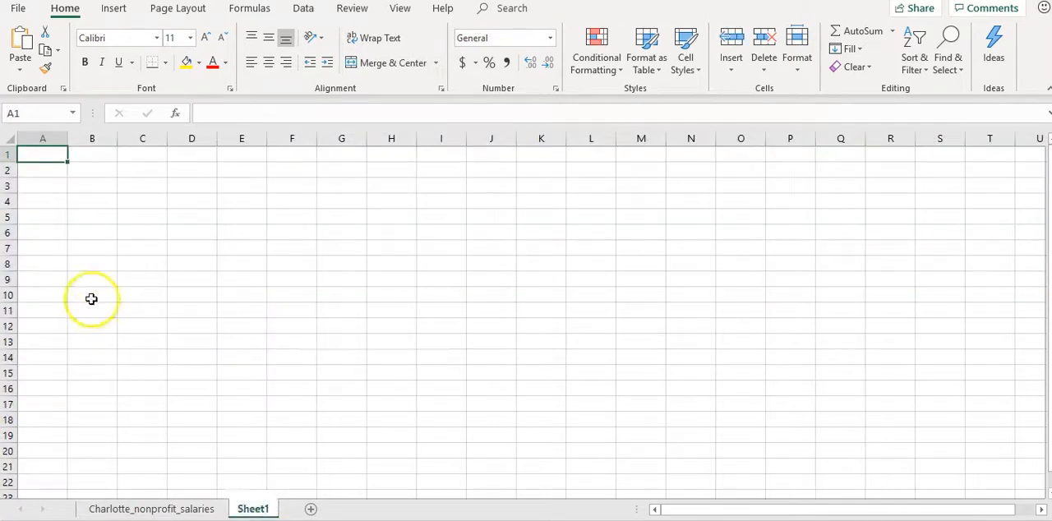
pyautogui.click(47, 155)
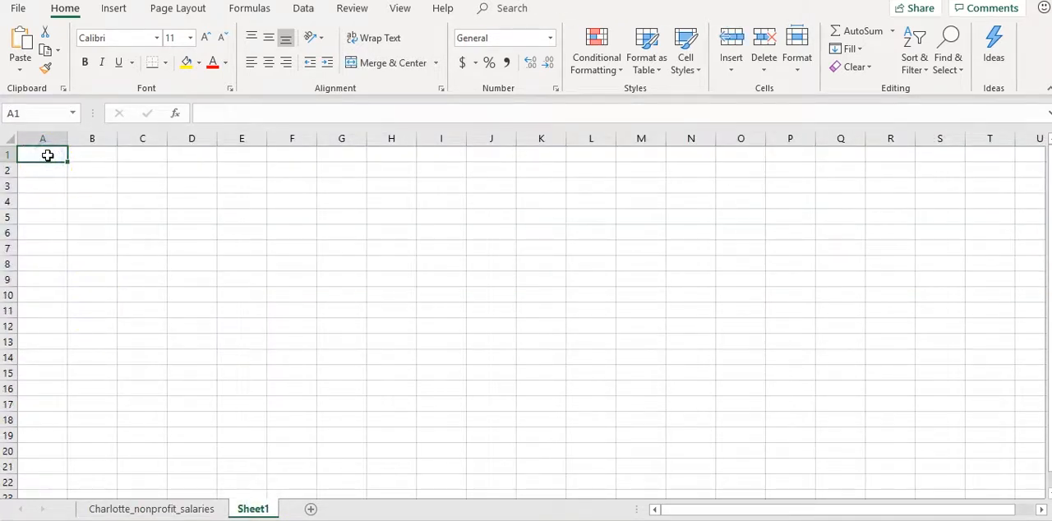
pyautogui.hotkey('ctrl', 'v')
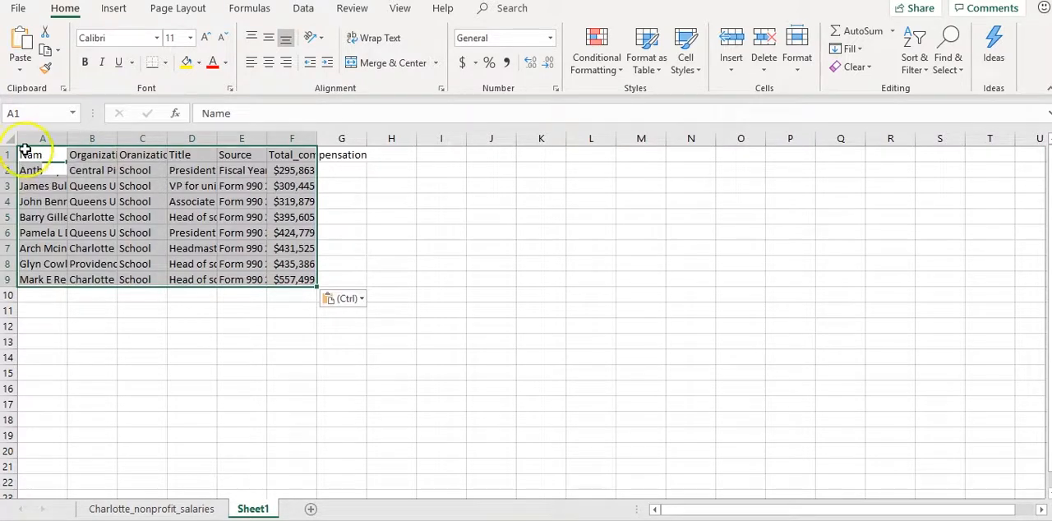
pyautogui.click(11, 139)
pyautogui.doubleClick(69, 139)
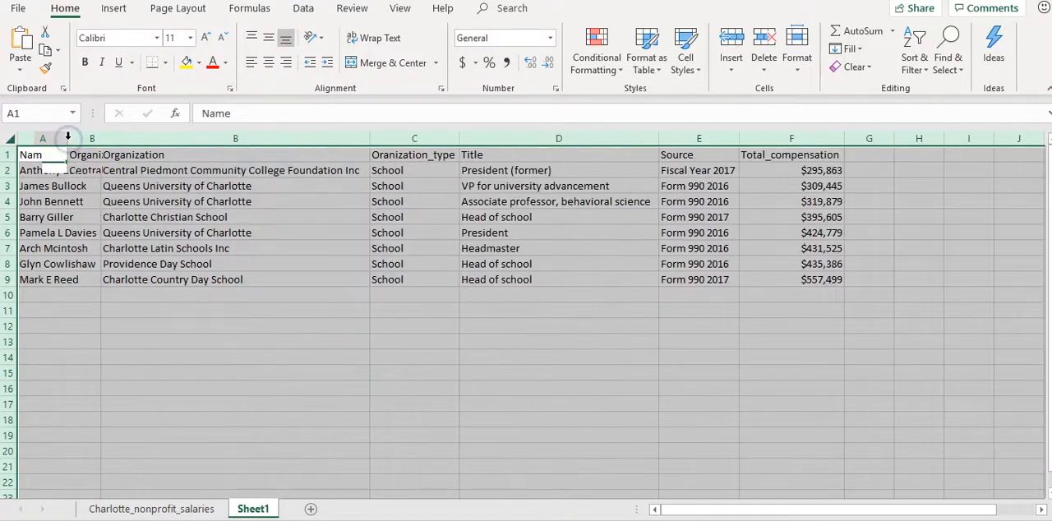
# Rename the Sheet1 worksheet to Schools
pyautogui.doubleClick(255, 507)
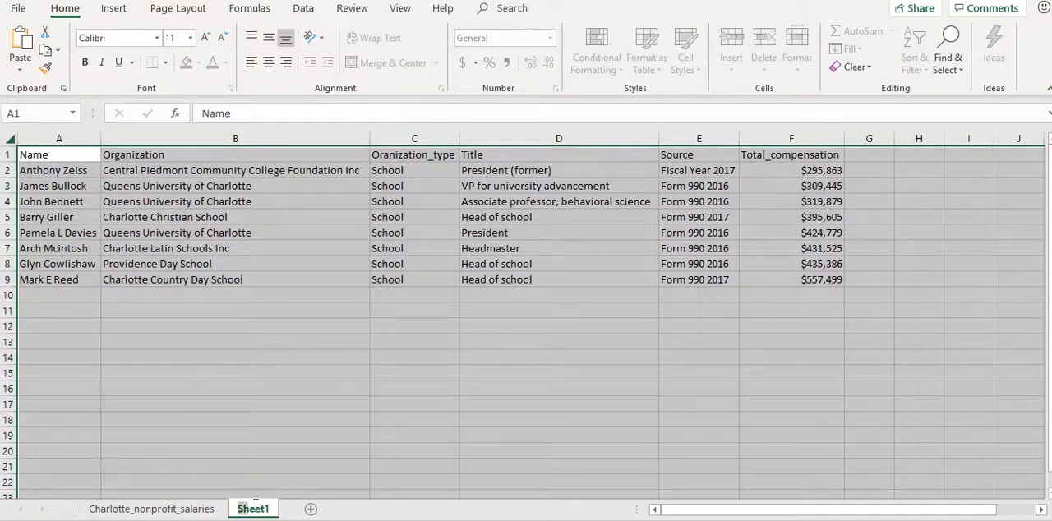
pyautogui.press('BackSpace')
pyautogui.write('Sch')
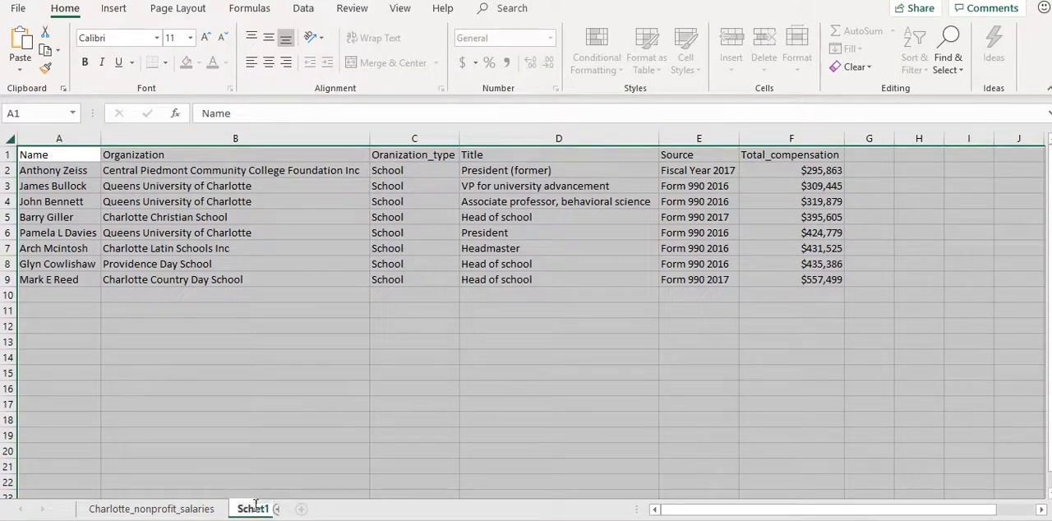
pyautogui.write('ool s')
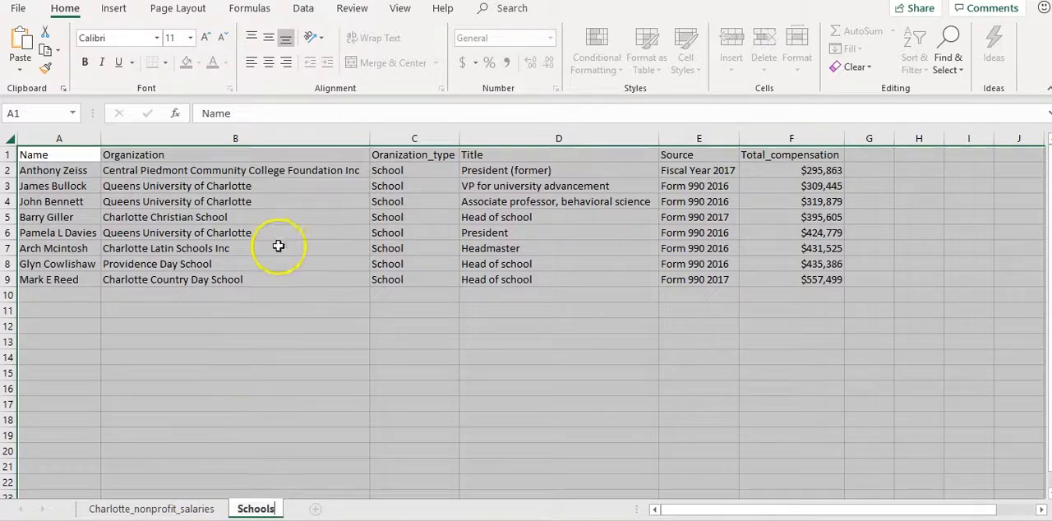
pyautogui.click(303, 215)
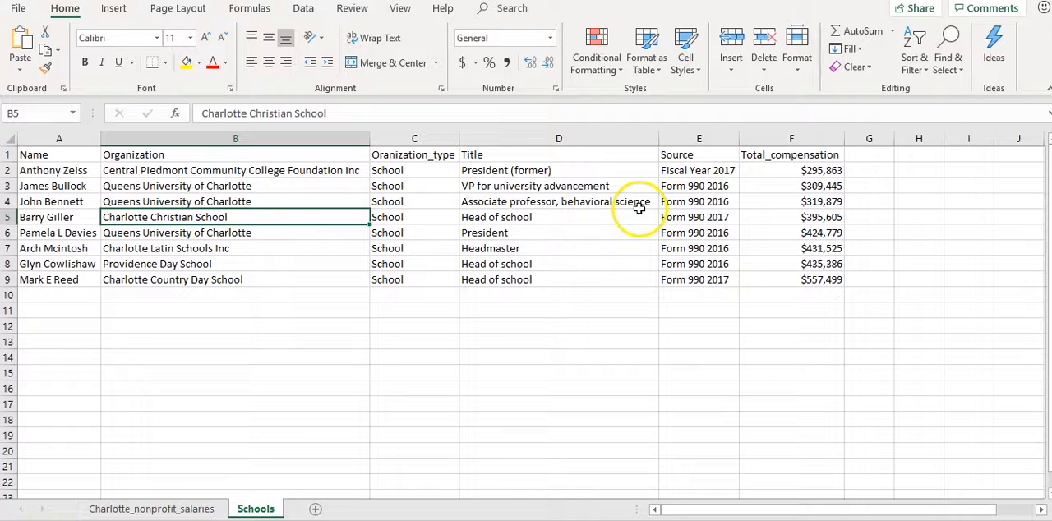
# Sort the Schools sheet records by Total_compensation from largest to smallest, treating the first row as headers
pyautogui.click(319, 197)
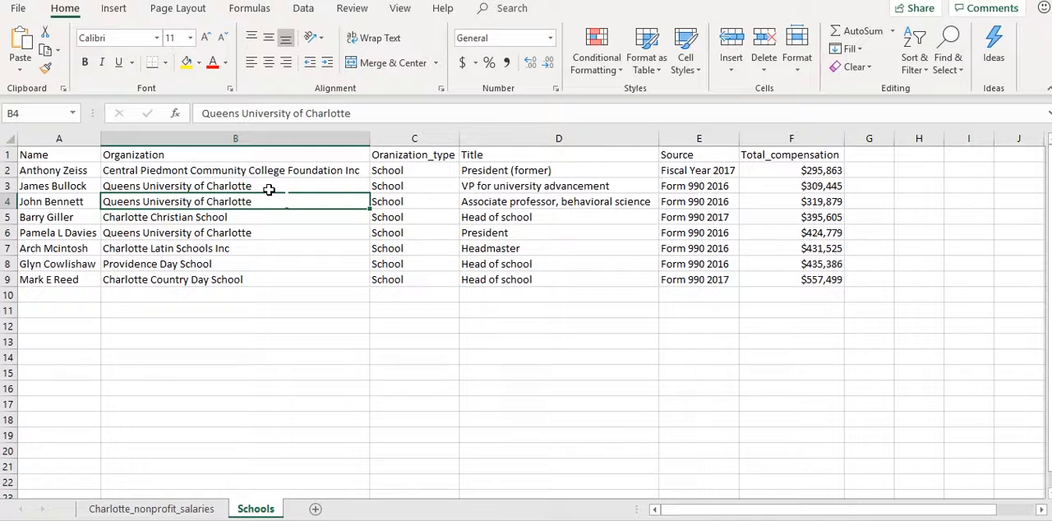
pyautogui.hotkey('ctrl', 'a')
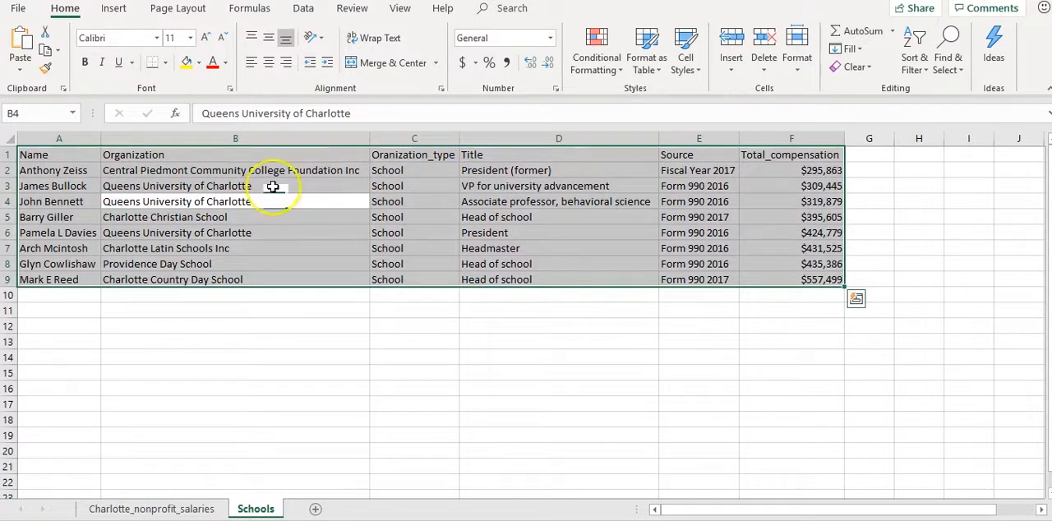
pyautogui.click(914, 70)
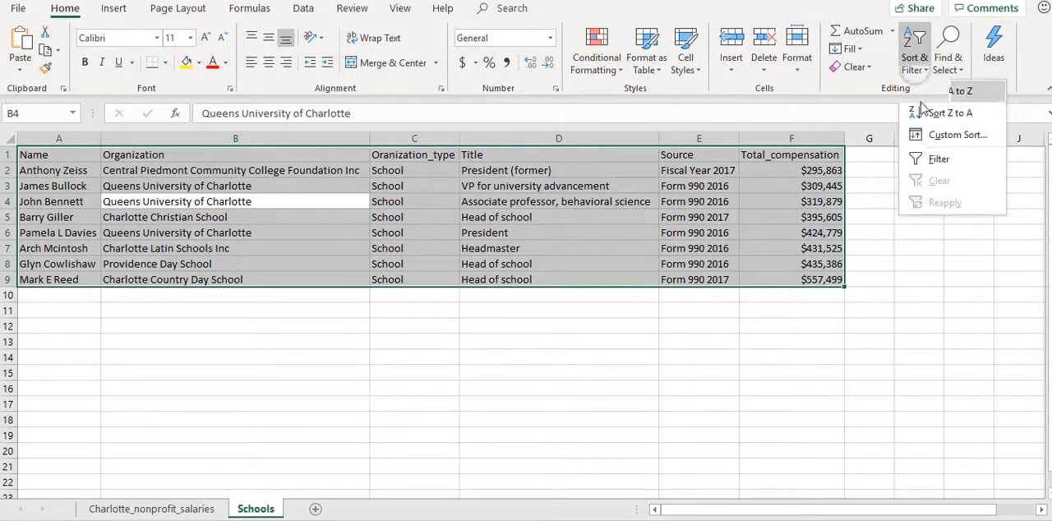
pyautogui.click(919, 135)
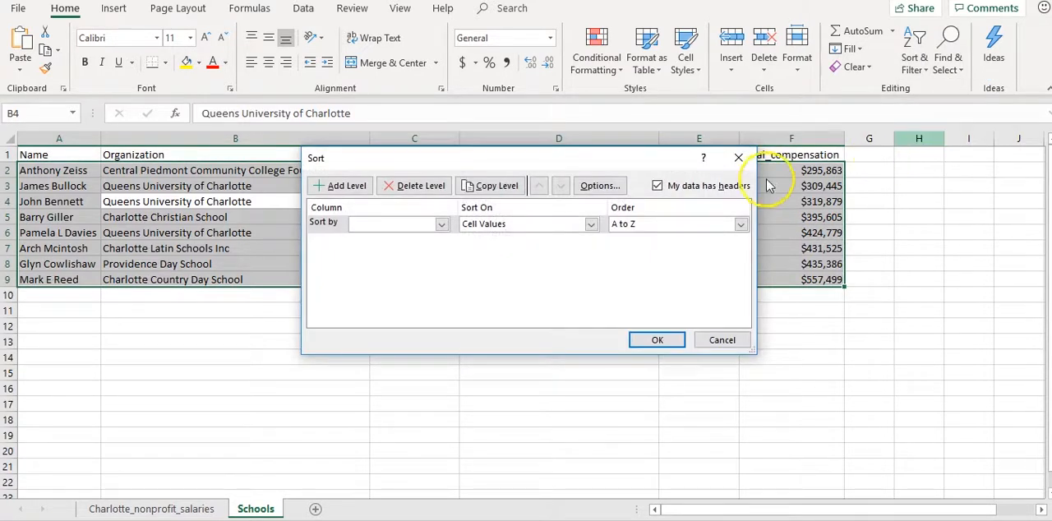
pyautogui.click(441, 224)
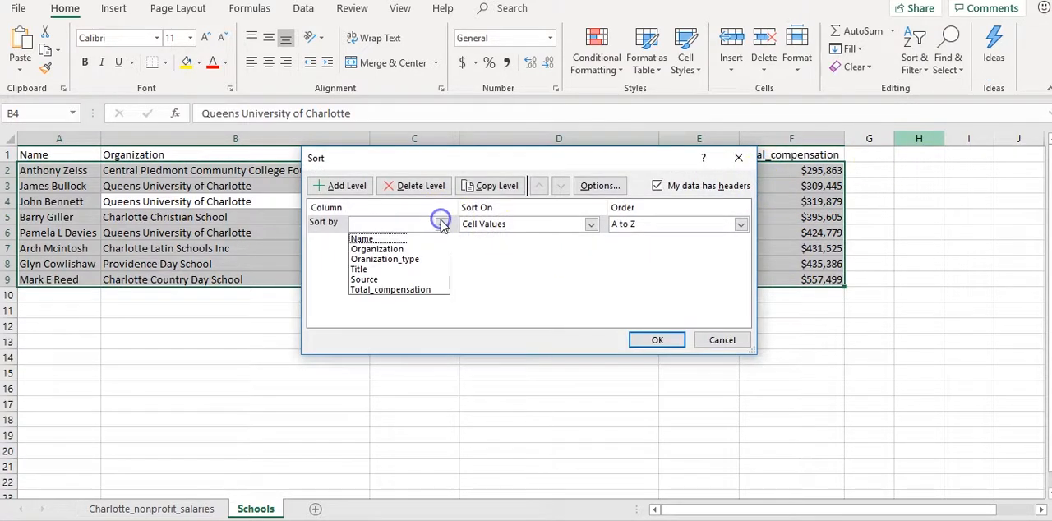
pyautogui.click(411, 290)
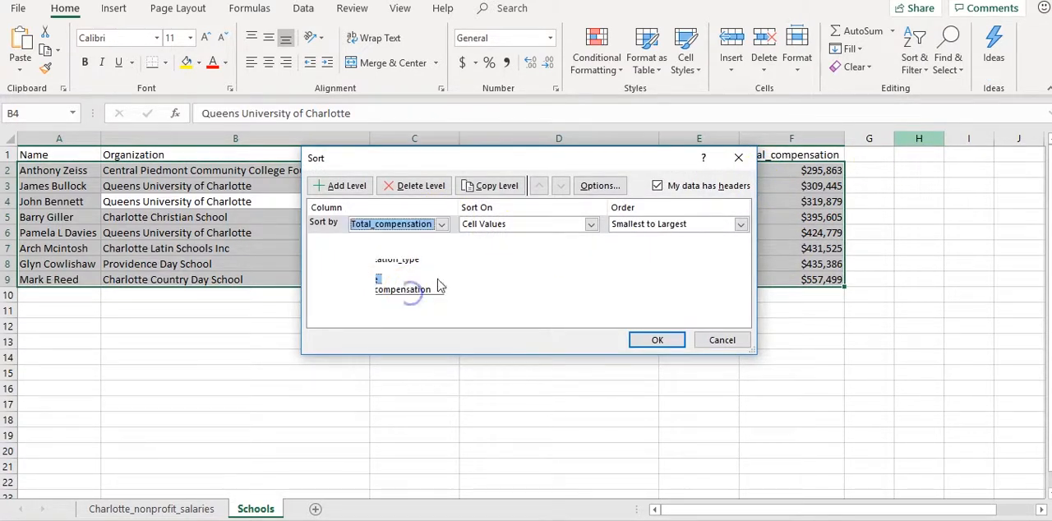
pyautogui.click(645, 225)
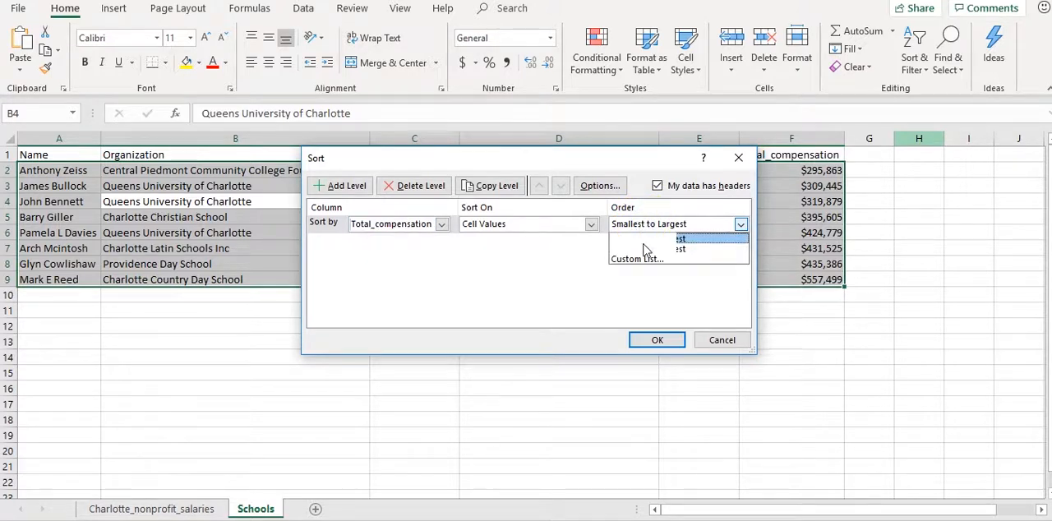
pyautogui.click(644, 249)
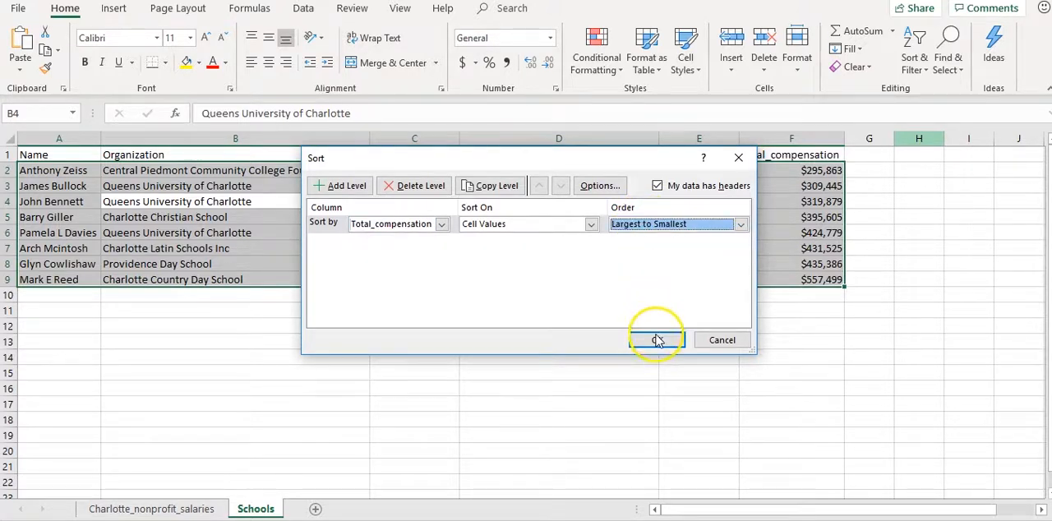
pyautogui.click(657, 339)
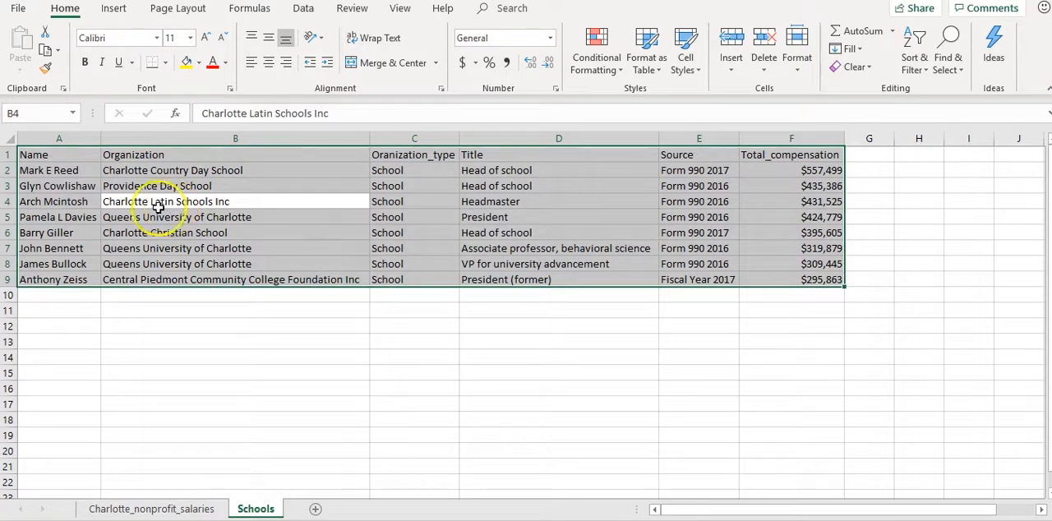
pyautogui.click(176, 172)
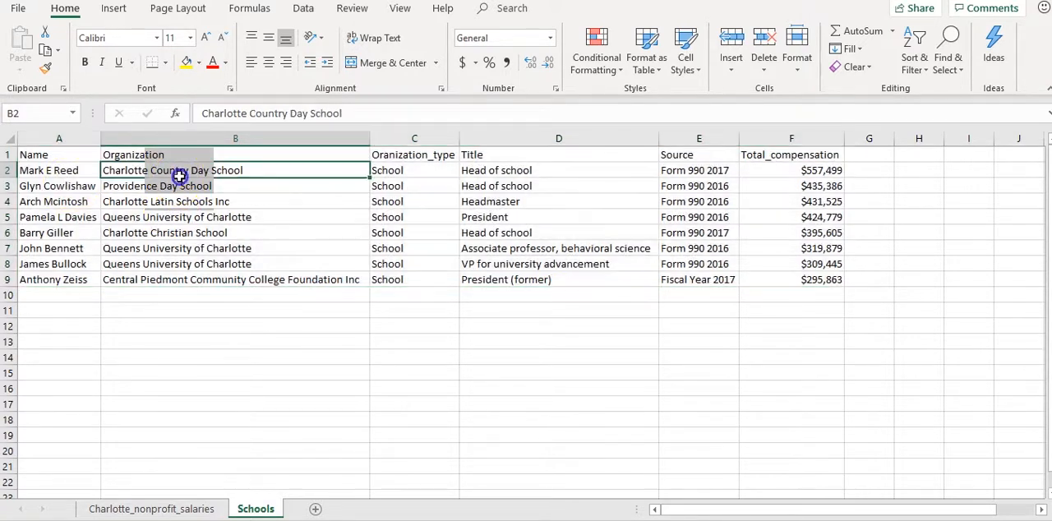
pyautogui.click(496, 172)
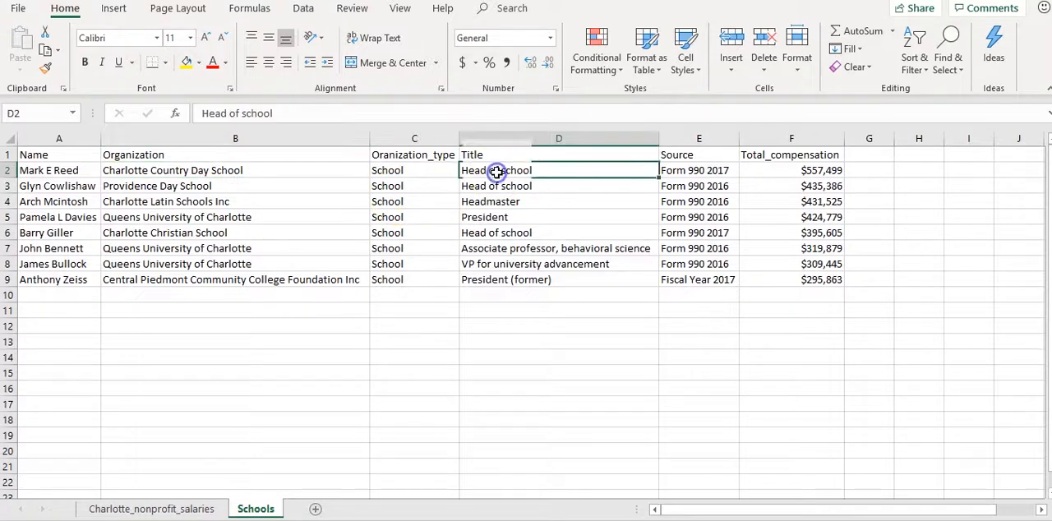
pyautogui.click(718, 171)
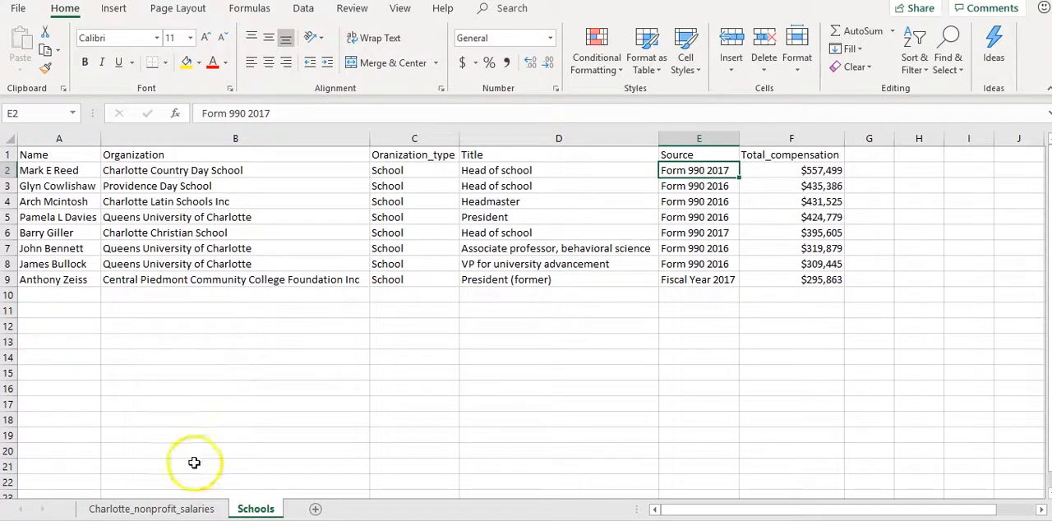
# Turn off filtering on the Charlotte_nonprofit_salaries sheet to show all records, and return to the Schools sheet
pyautogui.click(191, 510)
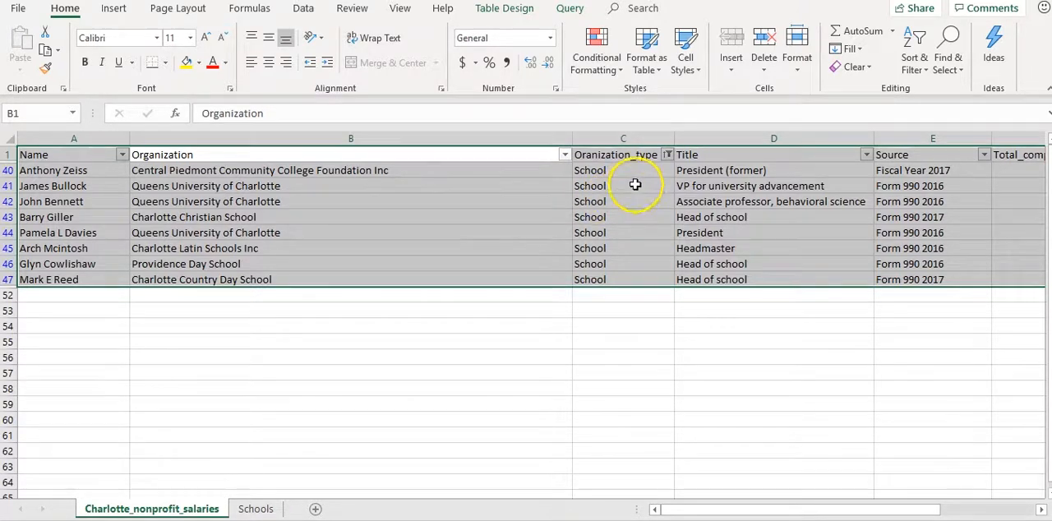
pyautogui.click(667, 155)
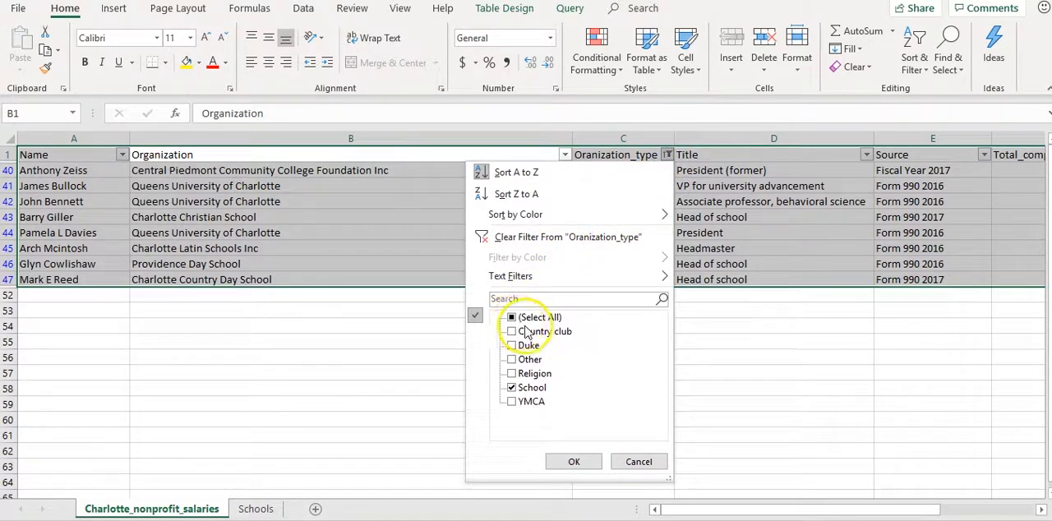
pyautogui.click(638, 462)
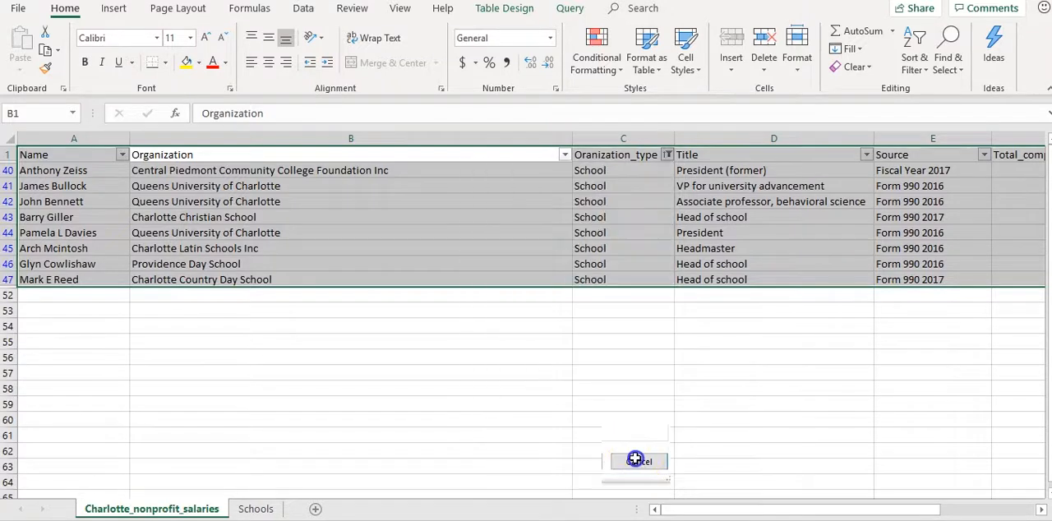
pyautogui.click(917, 69)
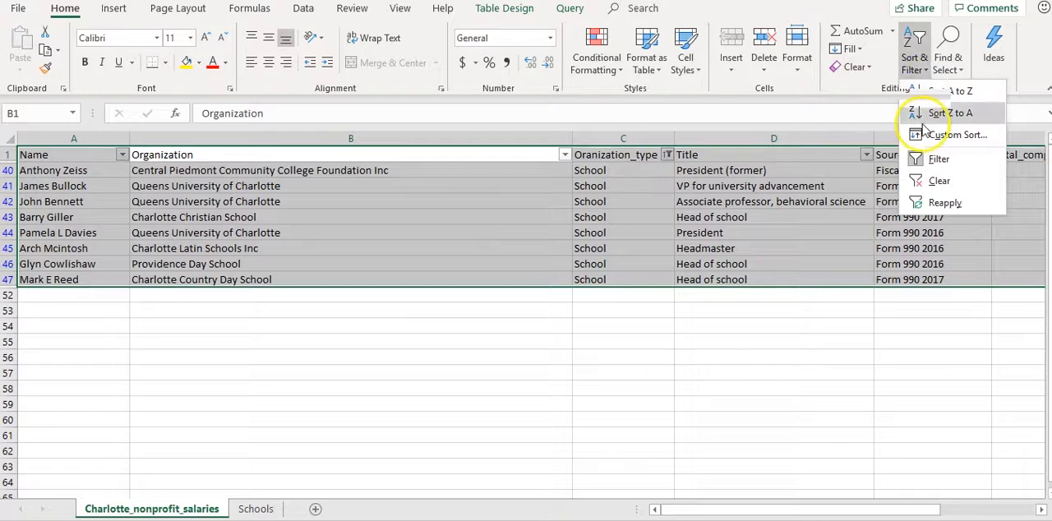
pyautogui.click(930, 158)
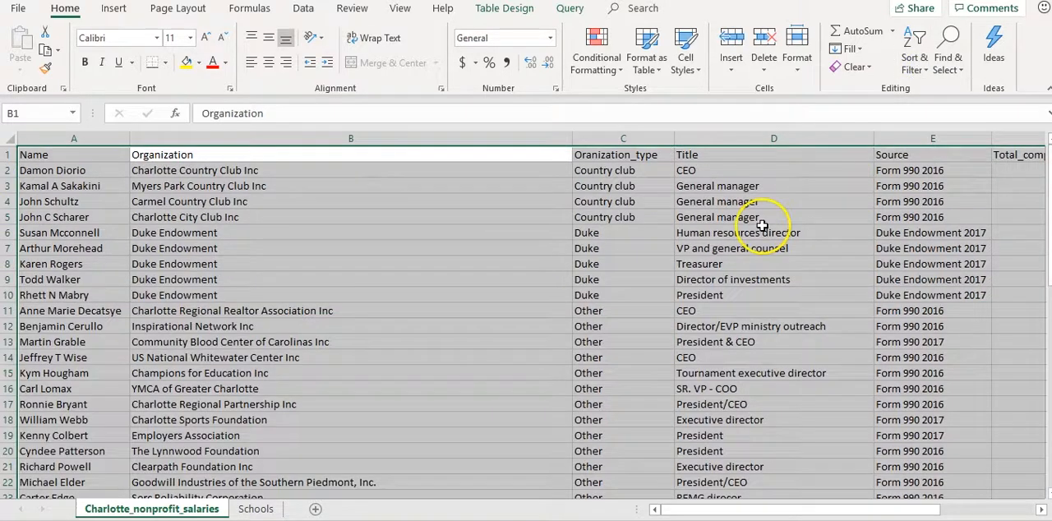
pyautogui.scroll(-3, 676, 251)
pyautogui.scroll(-11, 676, 251)
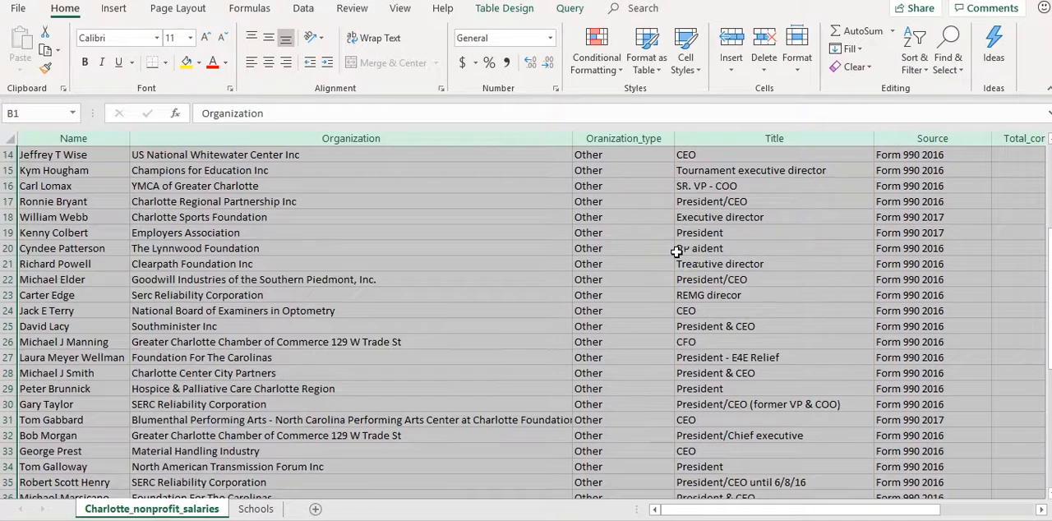
pyautogui.scroll(1, 675, 251)
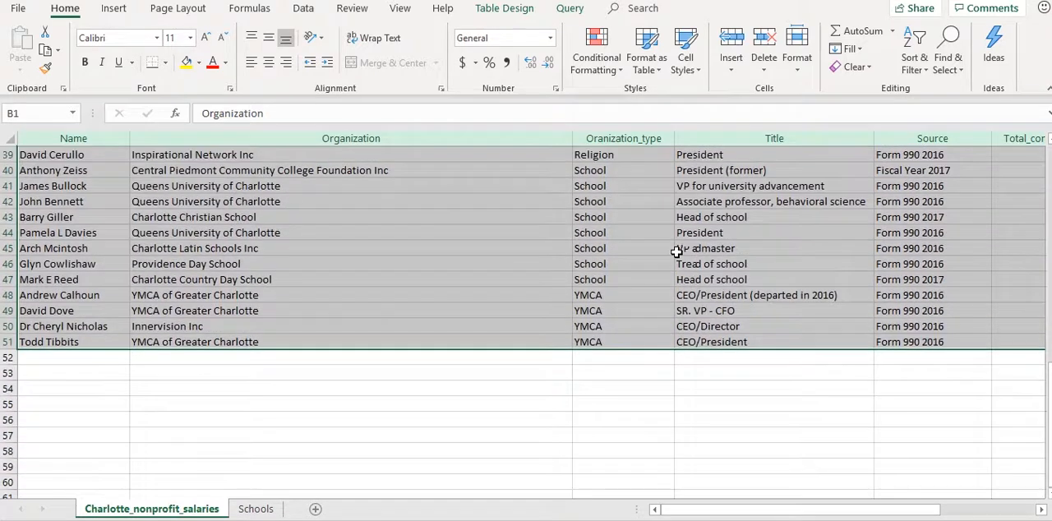
pyautogui.click(255, 509)
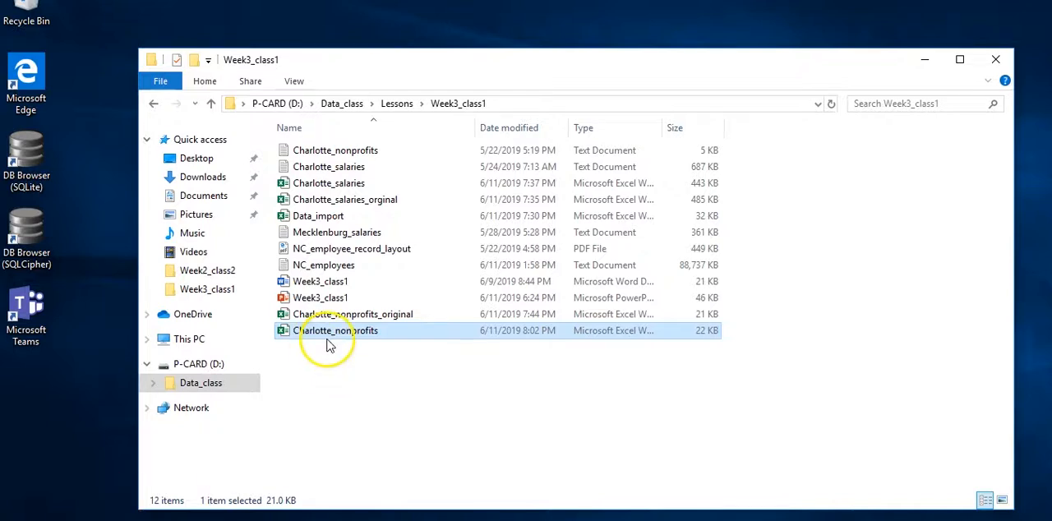
# Open the NC_employees text file from the Week3_class1 folder, examine how its columns are laid out, and close it
pyautogui.doubleClick(333, 268)
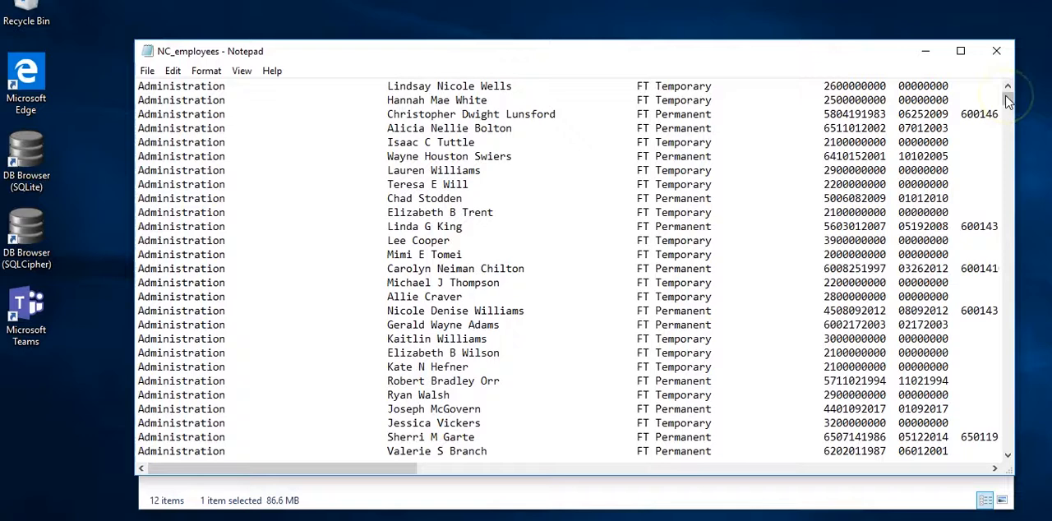
pyautogui.click(1008, 99)
pyautogui.moveTo(1008, 98); pyautogui.dragTo(1008, 99)
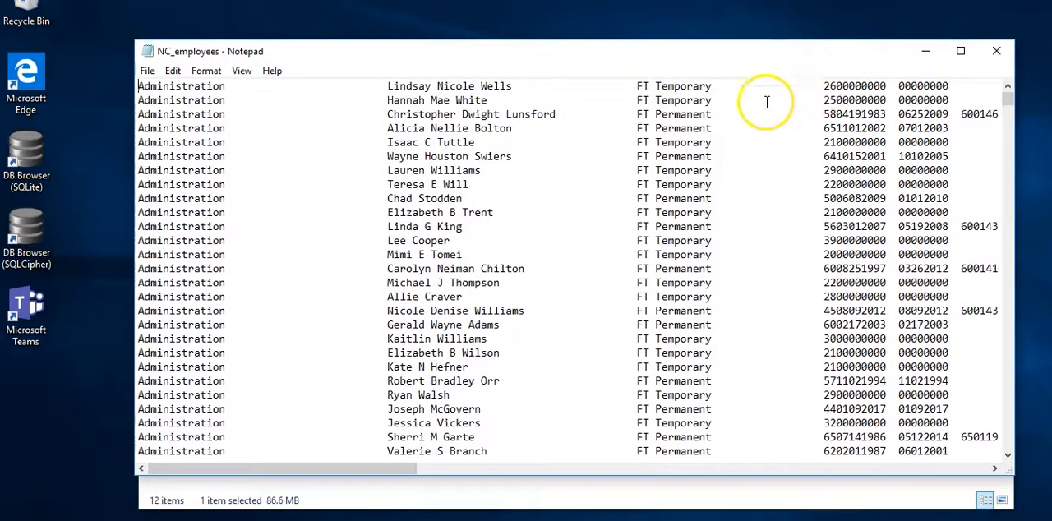
pyautogui.moveTo(761, 125); pyautogui.dragTo(887, 170)
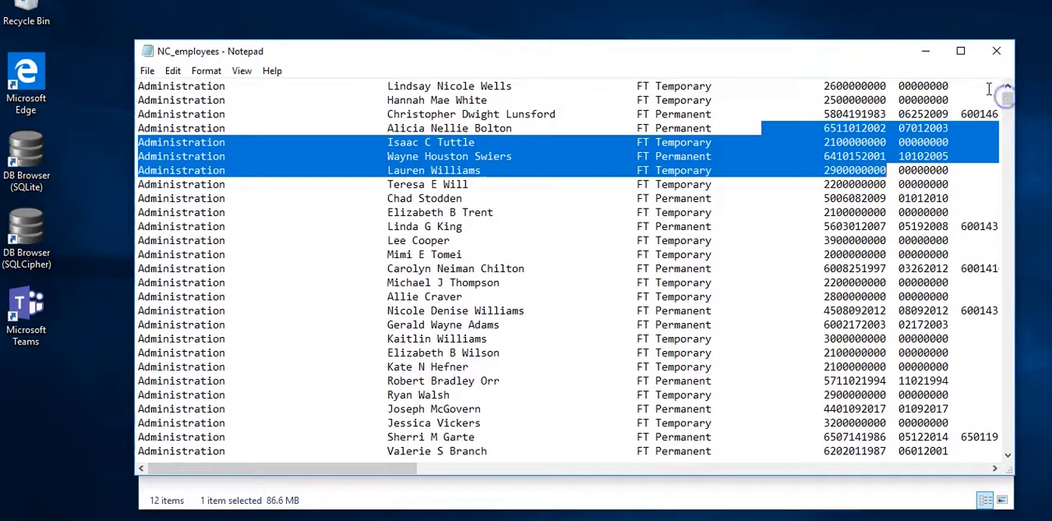
pyautogui.click(388, 132)
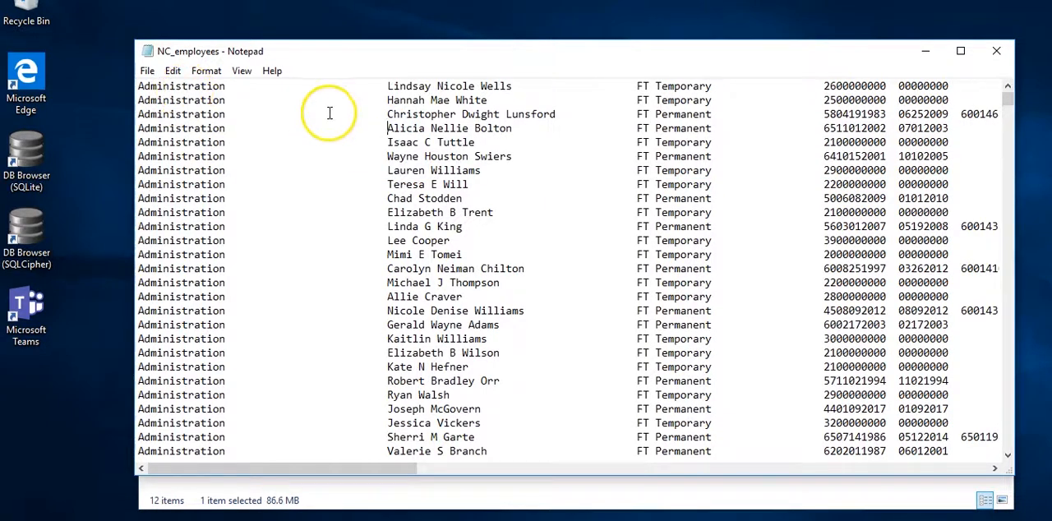
pyautogui.click(776, 200)
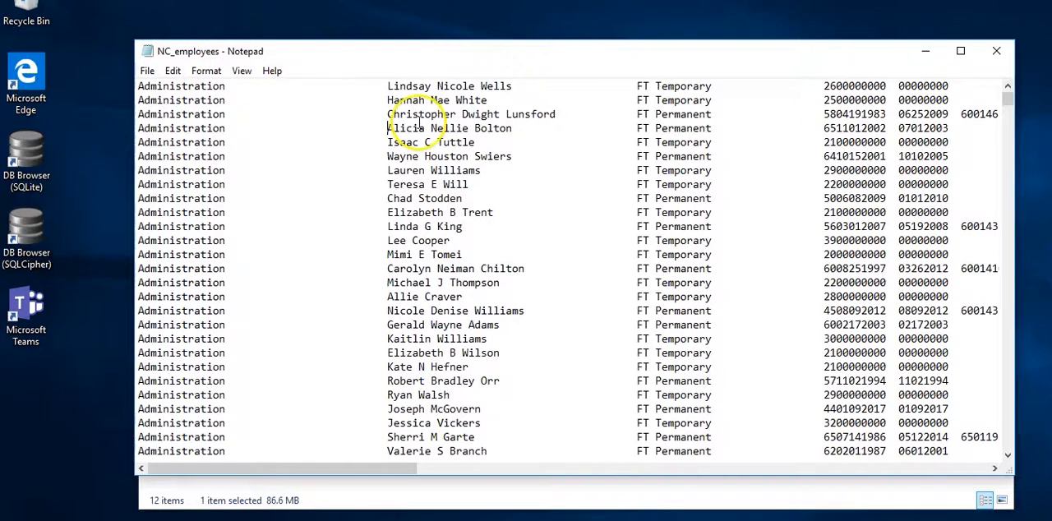
pyautogui.click(996, 54)
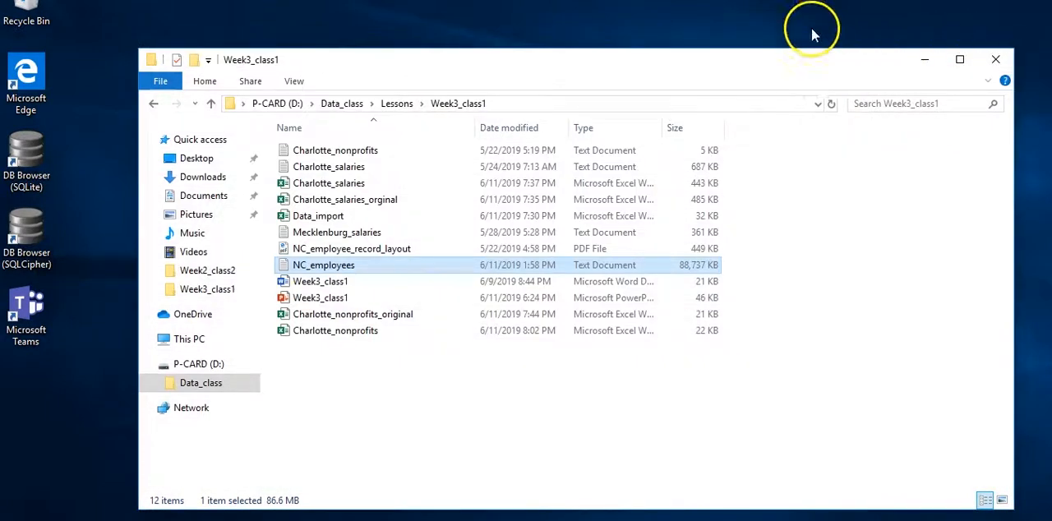
# Open the NC_employee_record_layout PDF from the Week3_class1 folder and rotate the page until the layout table reads upright
pyautogui.click(357, 257)
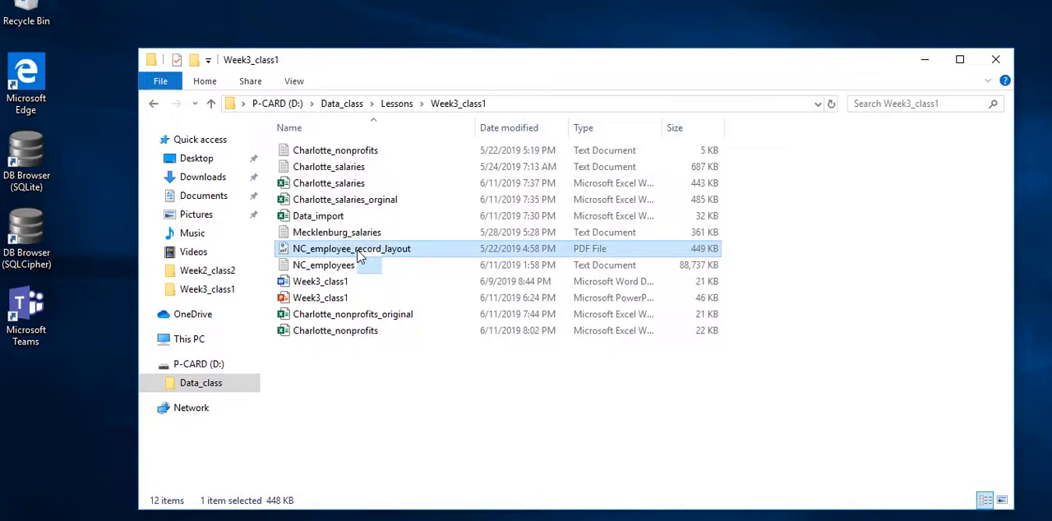
pyautogui.click(376, 255)
pyautogui.click(375, 252)
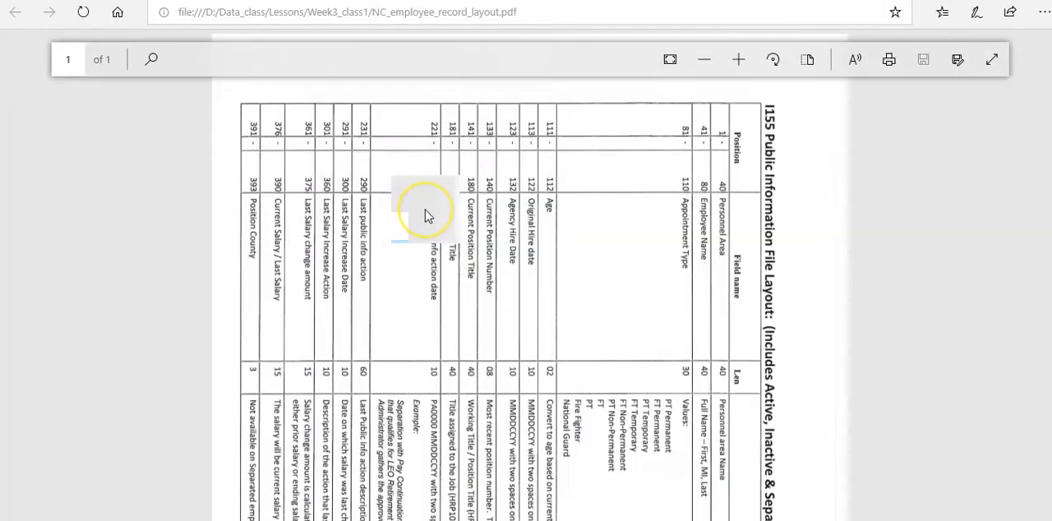
pyautogui.click(776, 74)
pyautogui.click(776, 72)
pyautogui.click(776, 72)
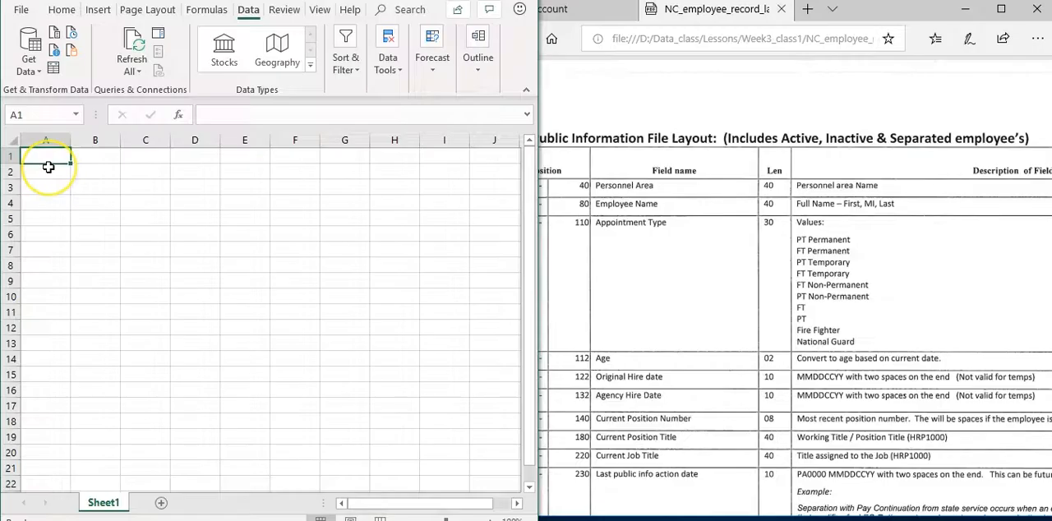
# Start a text-file import into cell A1 of the blank sheet, using NC_employees from the Week3_class1 folder inside Lessons
pyautogui.click(671, 89)
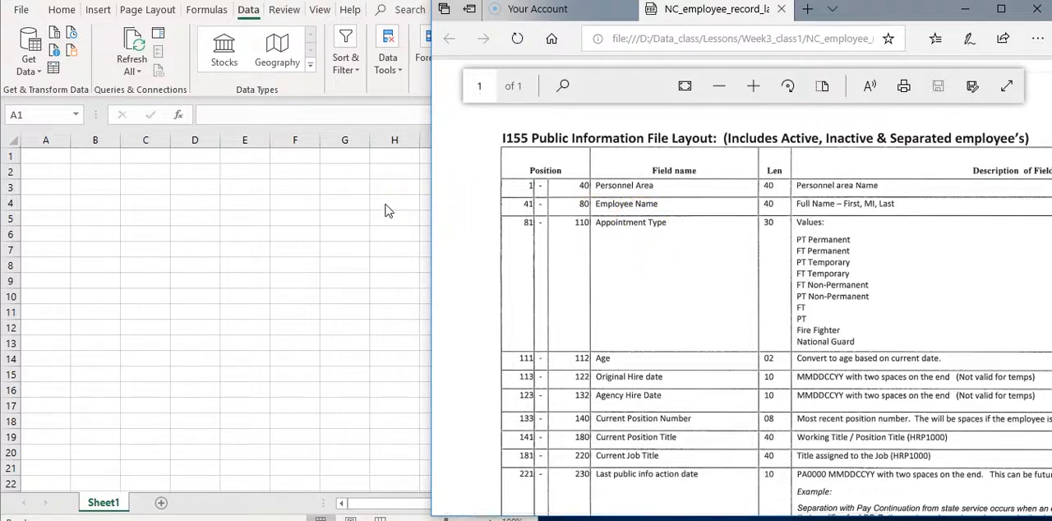
pyautogui.click(51, 156)
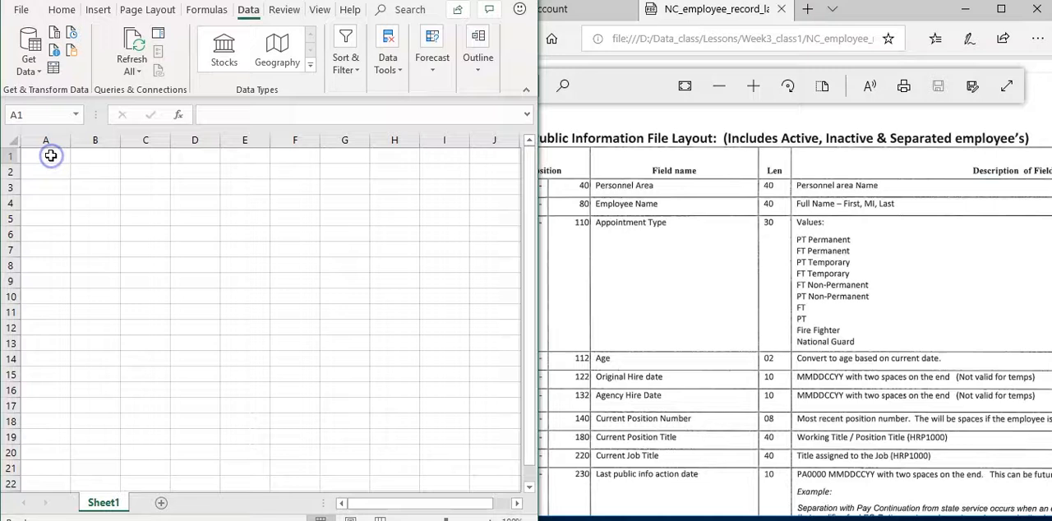
pyautogui.click(41, 75)
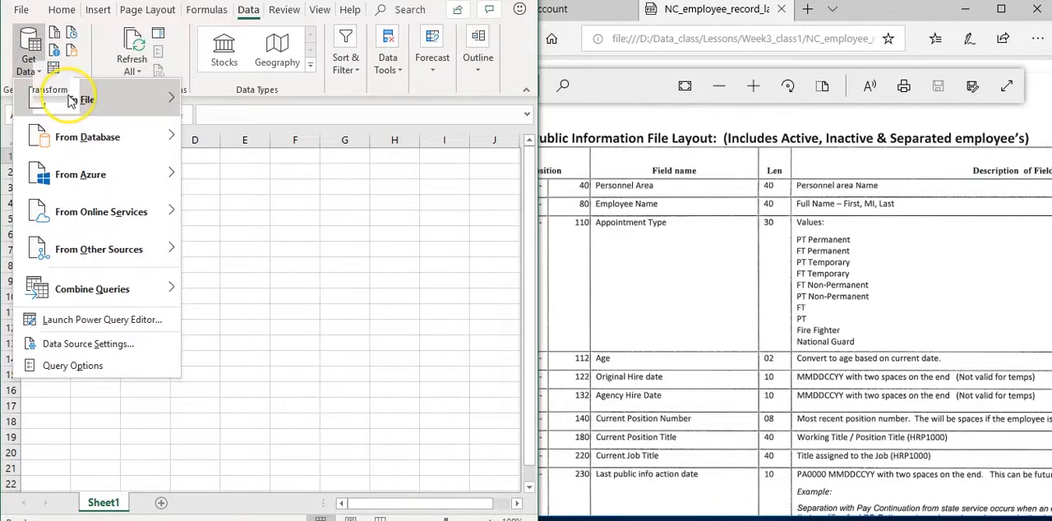
pyautogui.moveTo(72, 100)
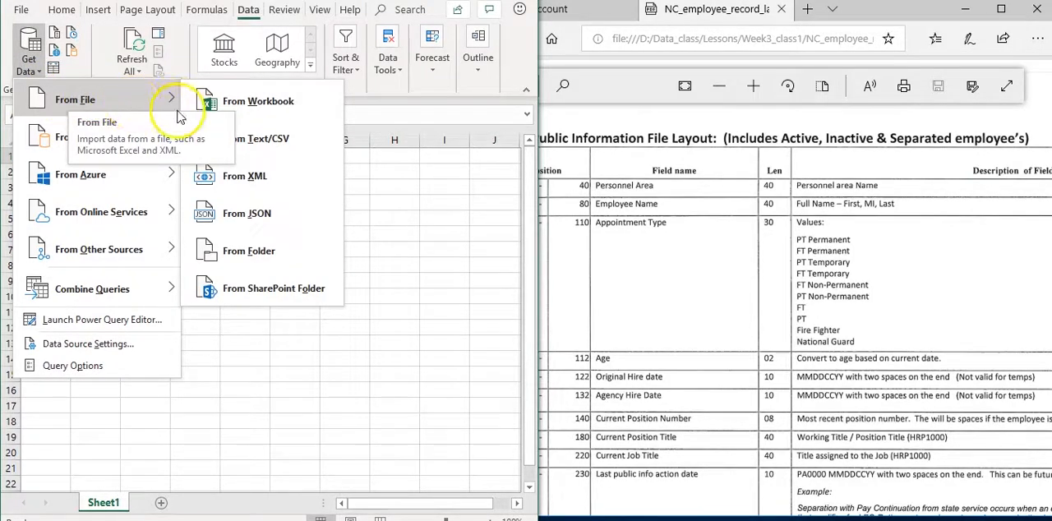
pyautogui.click(247, 142)
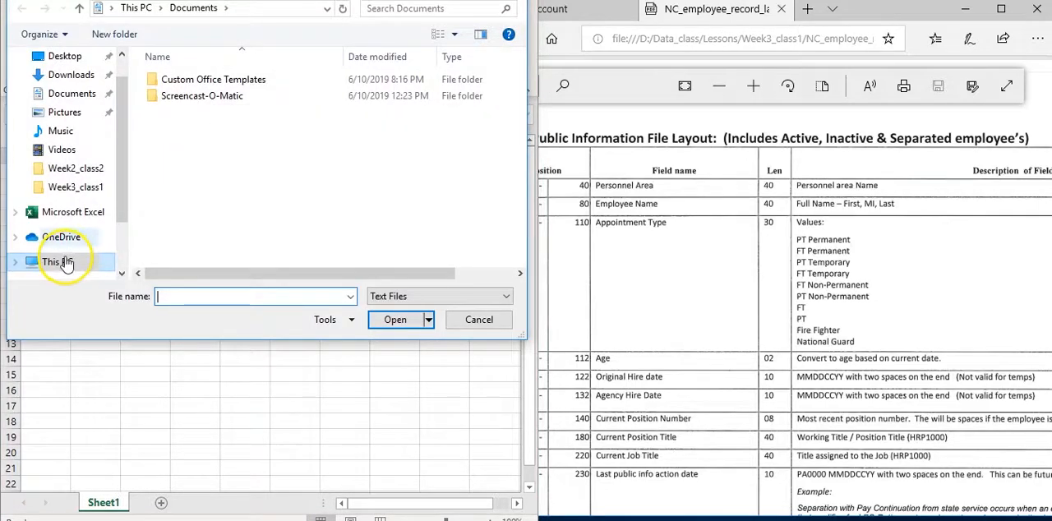
pyautogui.scroll(-3, 124, 221)
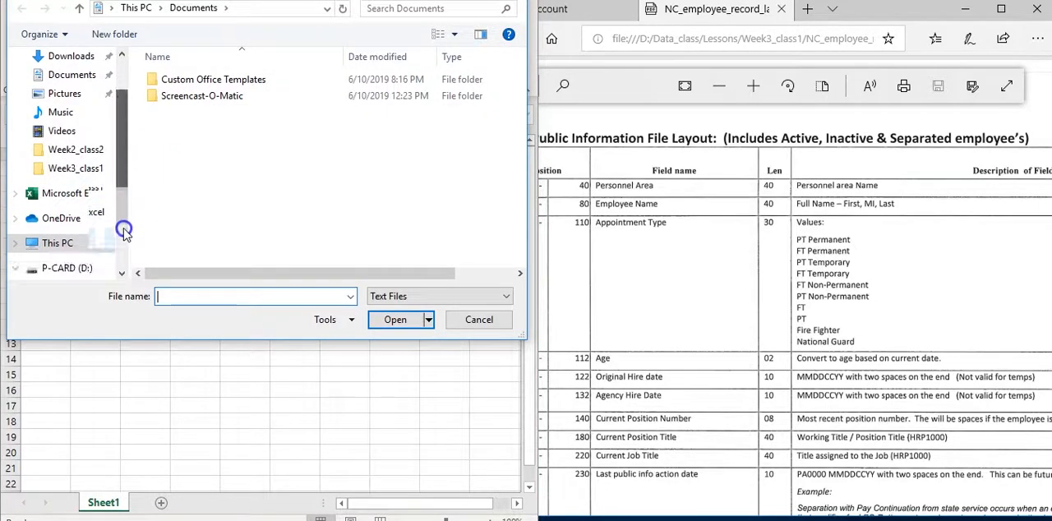
pyautogui.click(96, 253)
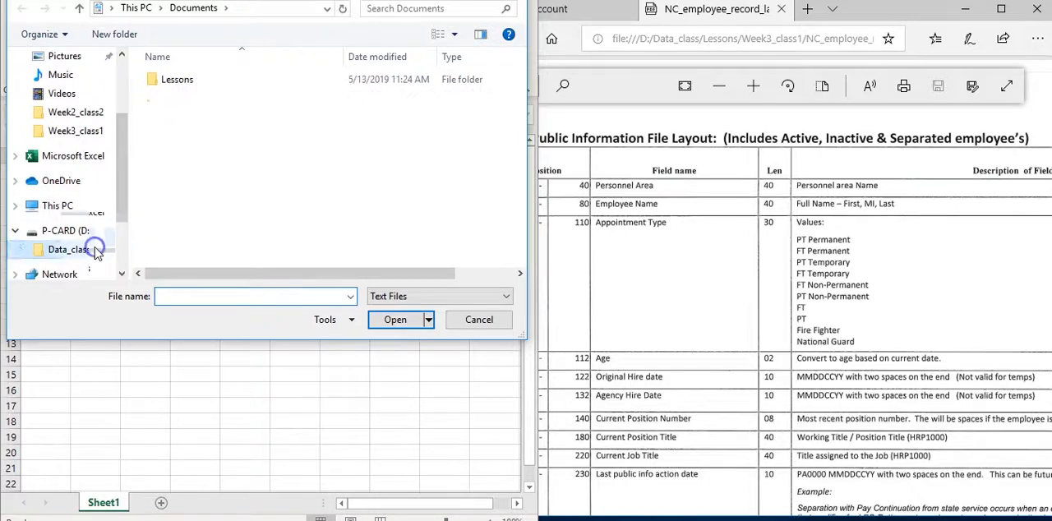
pyautogui.doubleClick(206, 80)
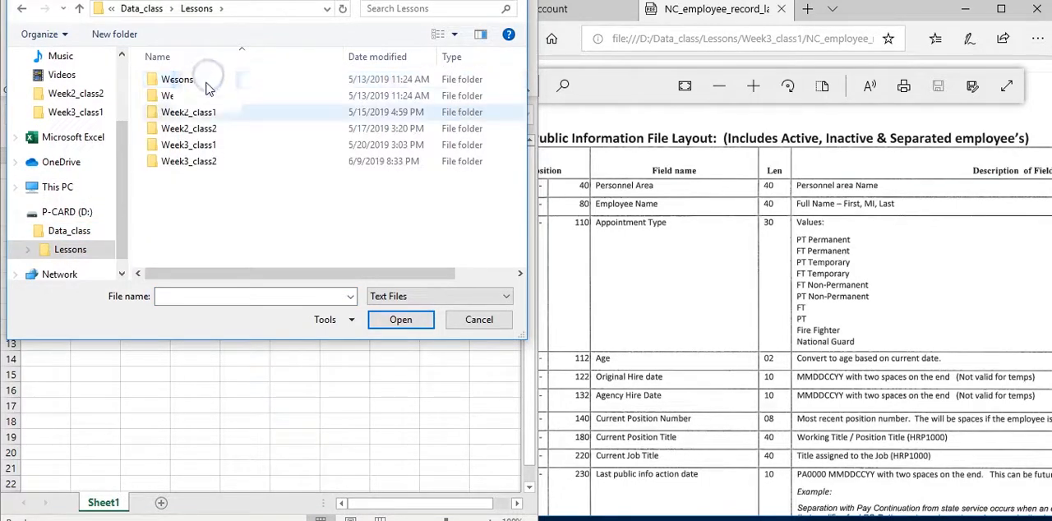
pyautogui.doubleClick(194, 146)
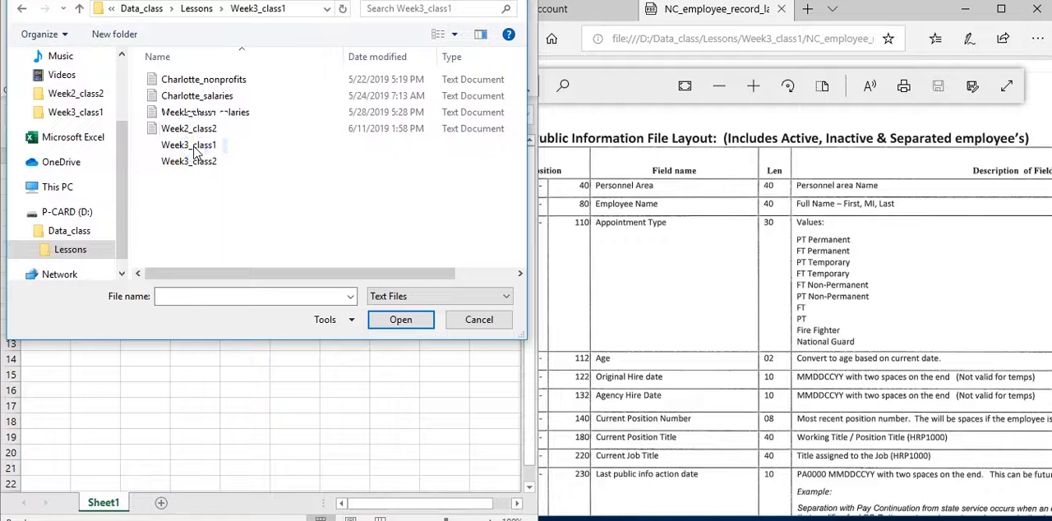
pyautogui.click(196, 134)
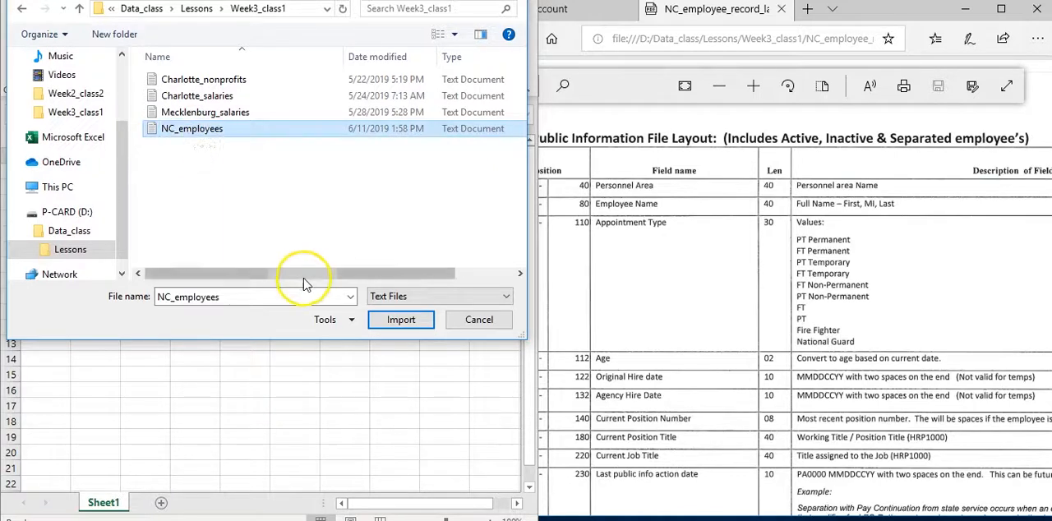
pyautogui.click(395, 326)
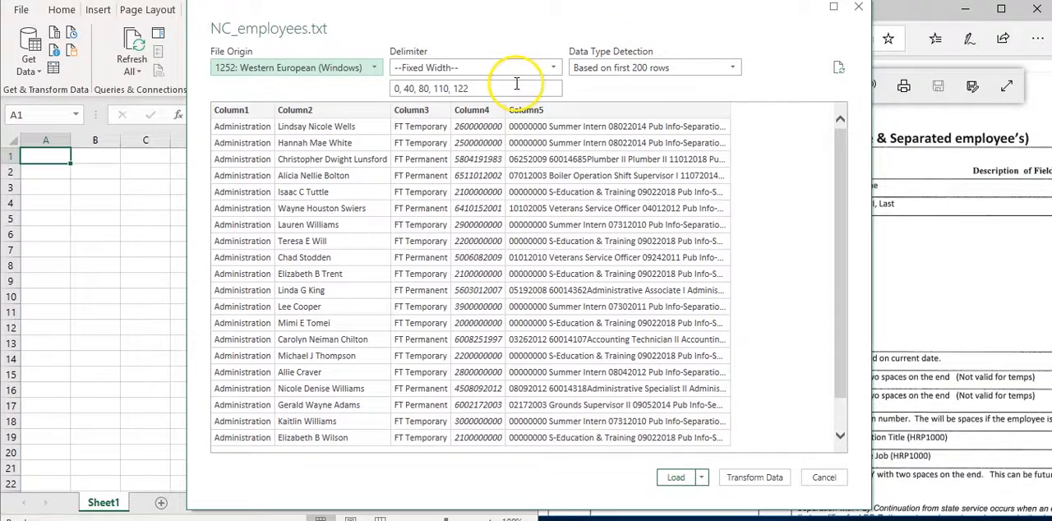
# Arrange the NC_employees import preview and the record layout PDF side by side so both the data columns and layout positions can be read
pyautogui.moveTo(601, 31); pyautogui.dragTo(421, 33)
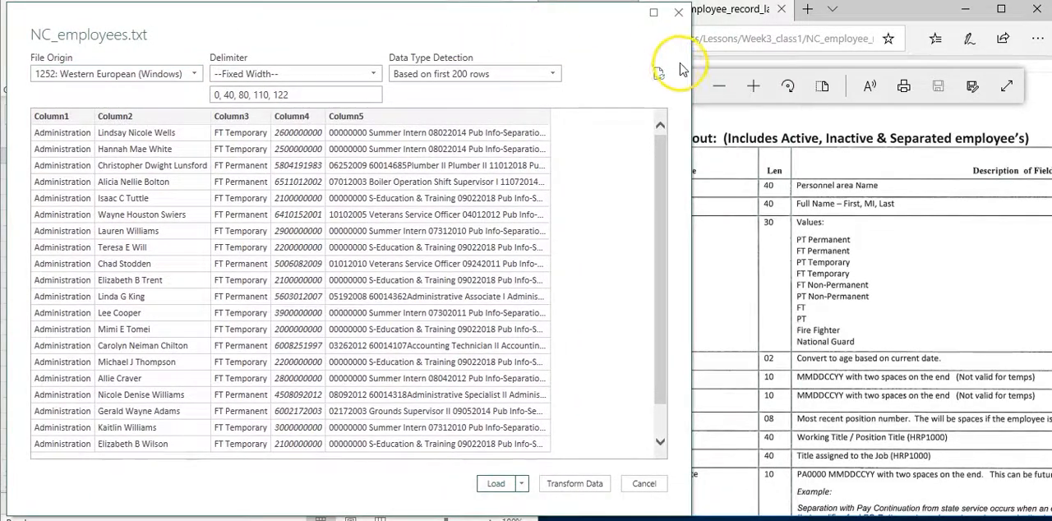
pyautogui.moveTo(689, 61); pyautogui.dragTo(630, 72)
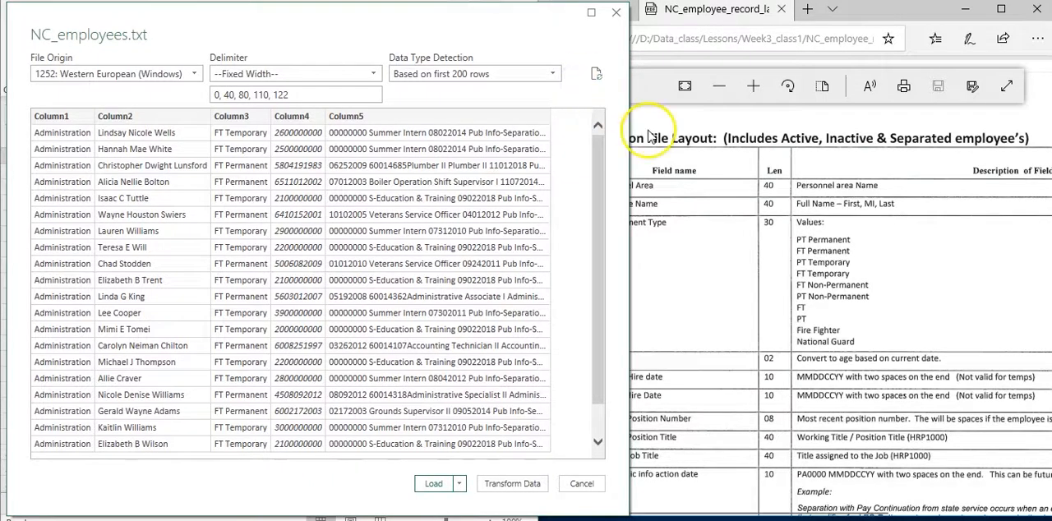
pyautogui.click(758, 362)
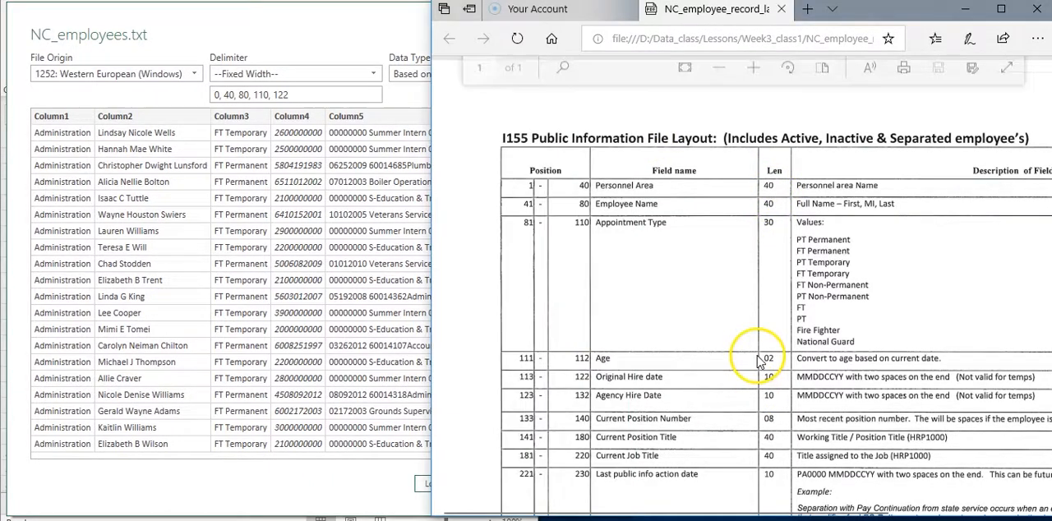
pyautogui.moveTo(430, 198); pyautogui.dragTo(547, 190)
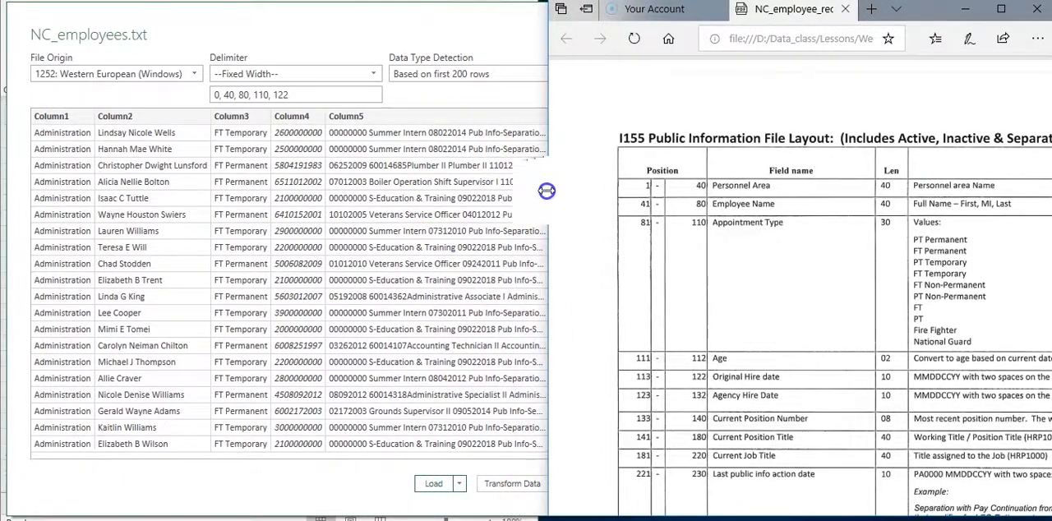
# Return to the NC_employees import preview and open the fixed-width column break positions for editing at the end of the list
pyautogui.click(462, 172)
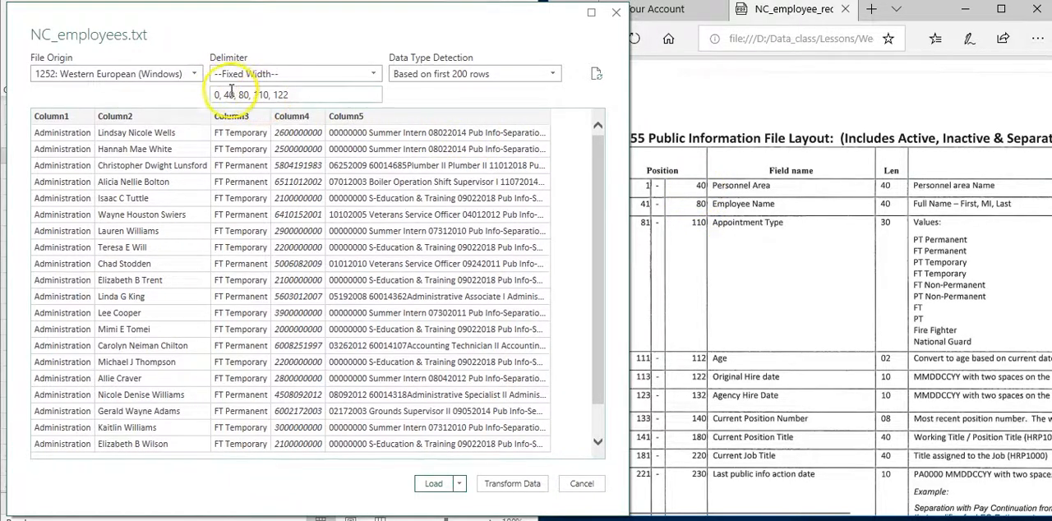
pyautogui.click(296, 94)
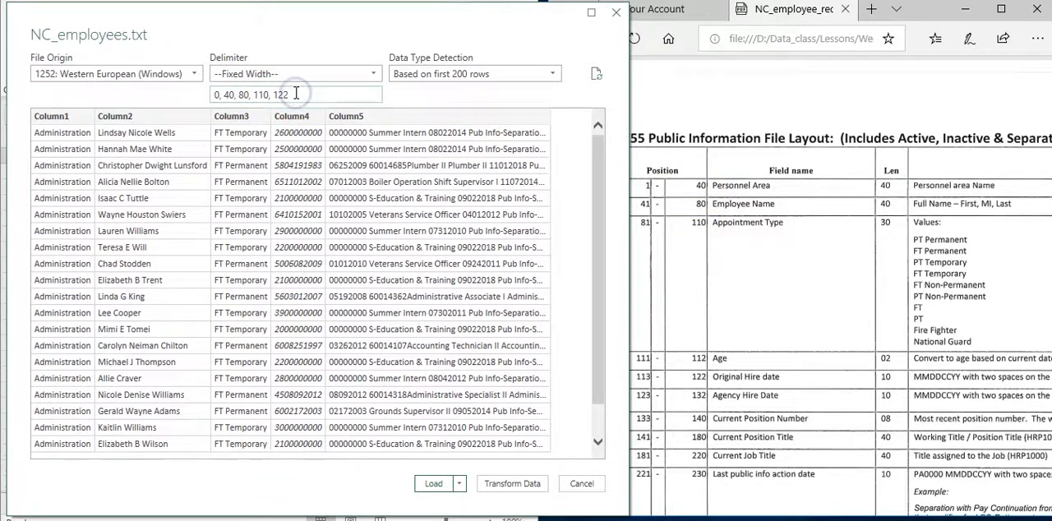
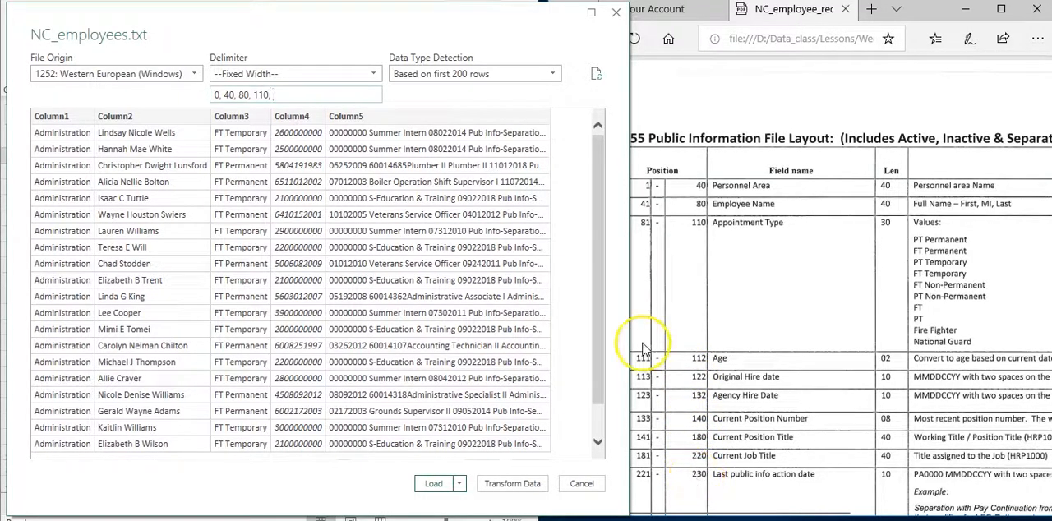
# Continue the fixed-width column break list with positions 112, 122, 132, 140, 180, 220 and 230
pyautogui.click(297, 95)
pyautogui.press('BackSpace')
pyautogui.write(', 112, 132,')
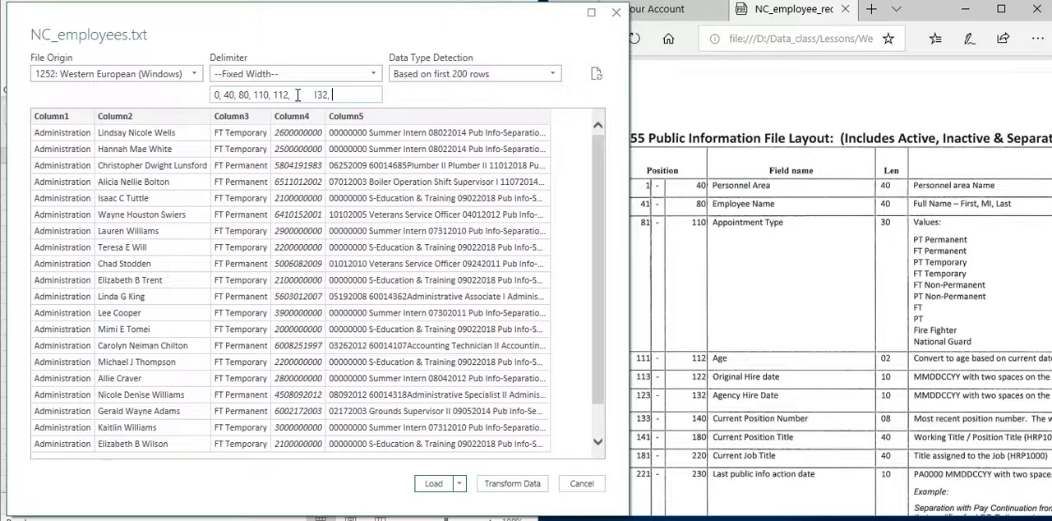
pyautogui.write('40, 180, 22')
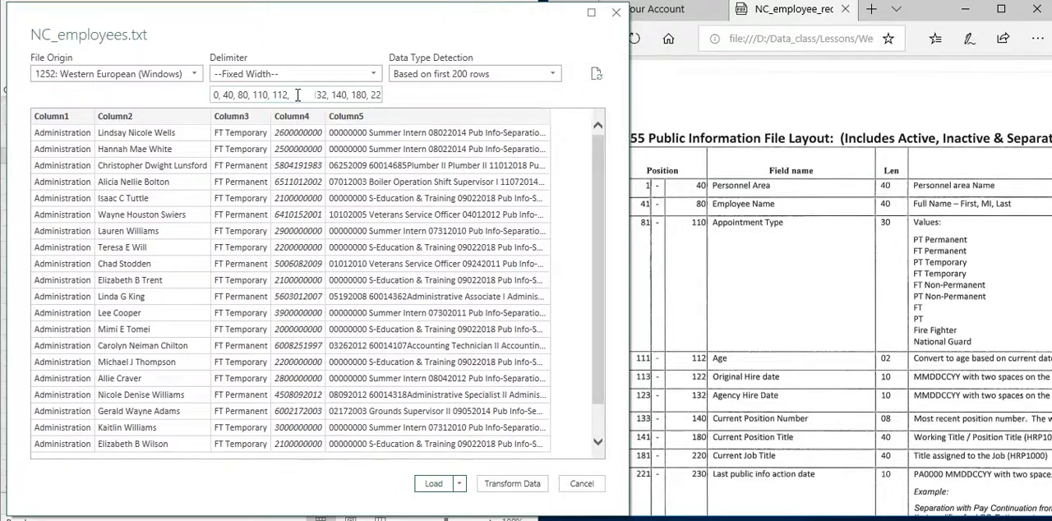
pyautogui.write('0, 2')
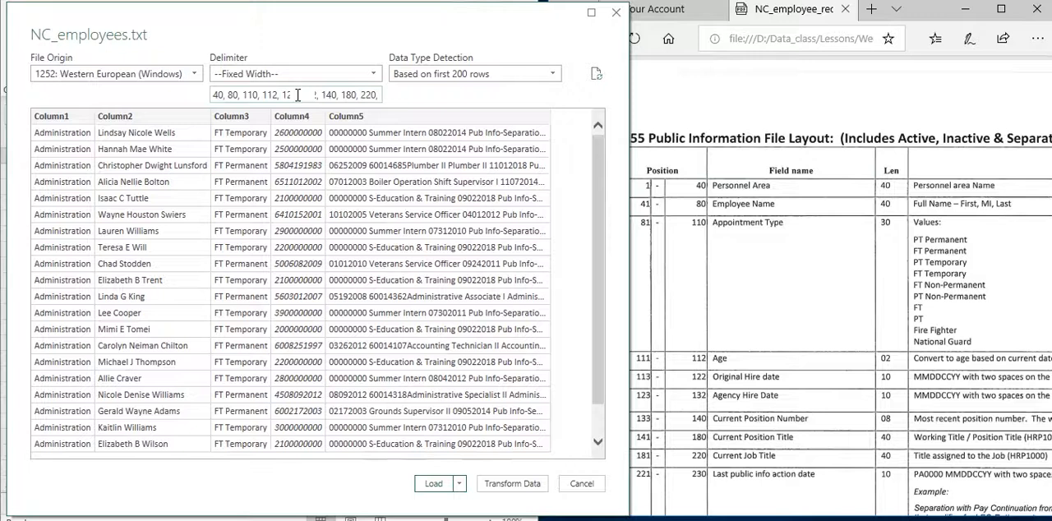
pyautogui.write('30,')
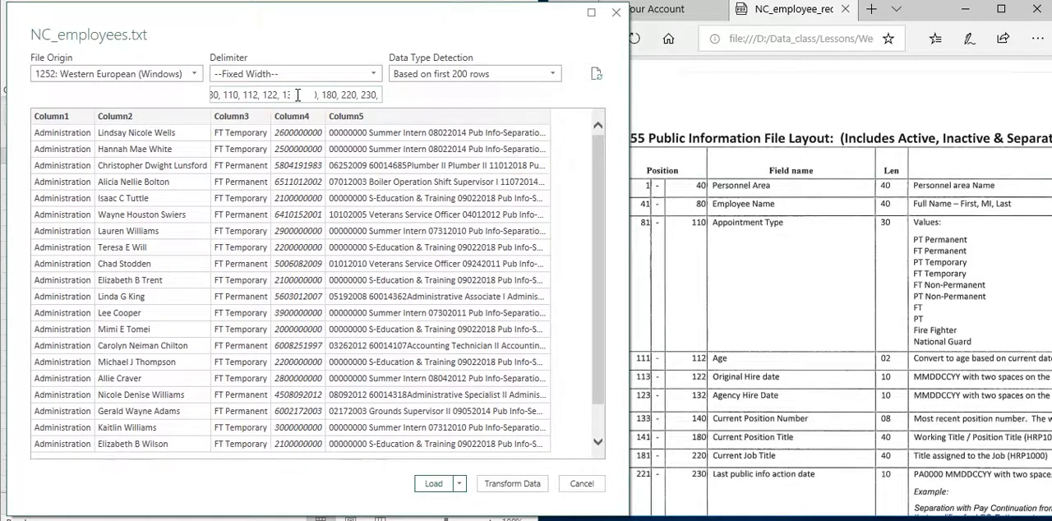
# Consult the lower part of the record layout PDF and rewrite the end of the break list as 230, 290 after 220
pyautogui.click(738, 302)
pyautogui.scroll(-1, 737, 302)
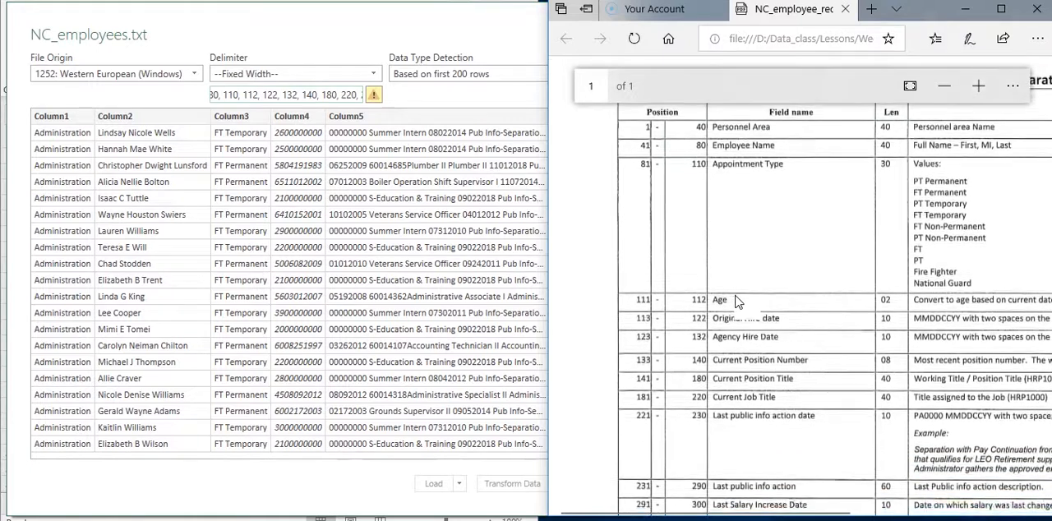
pyautogui.scroll(-2, 737, 302)
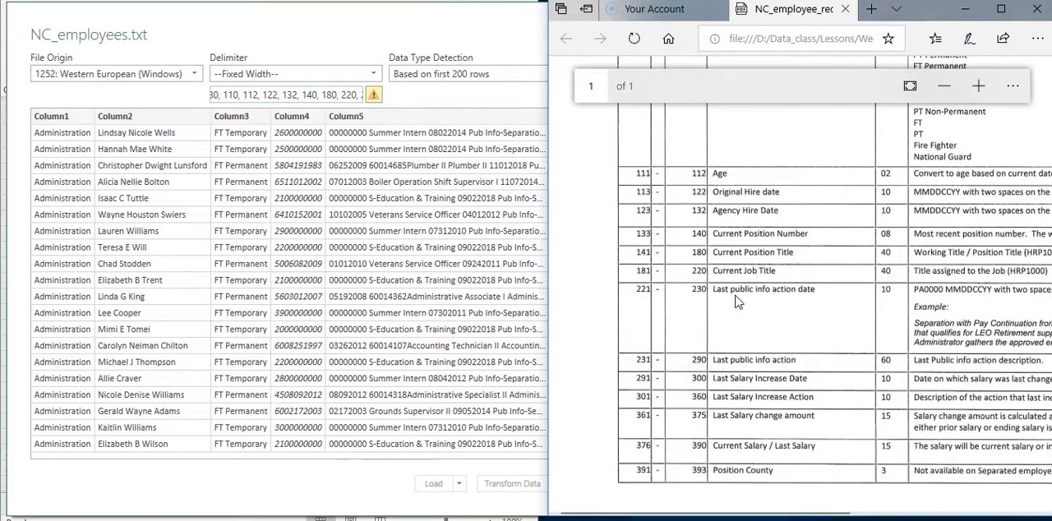
pyautogui.click(361, 94)
pyautogui.press('BackSpace')
pyautogui.press('BackSpace')
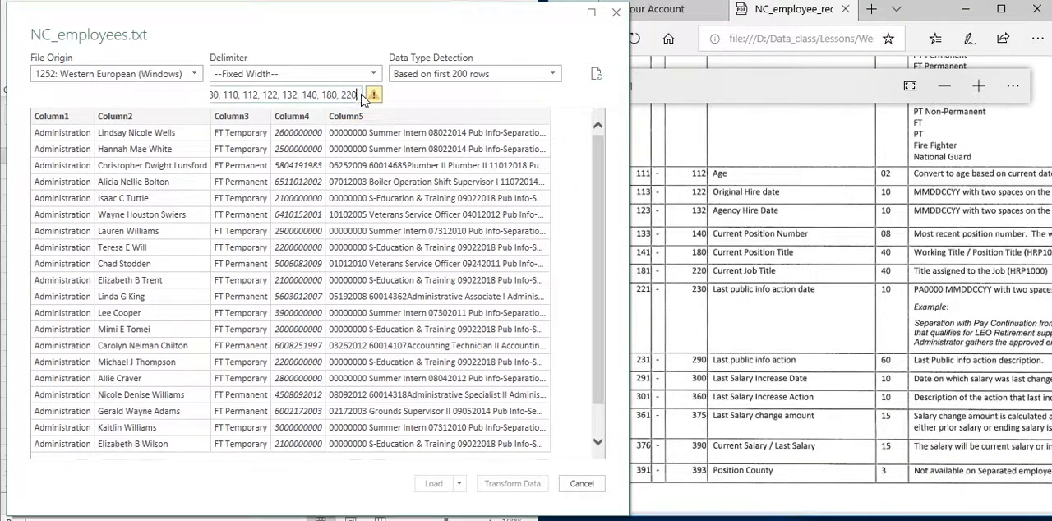
pyautogui.write(', 230,')
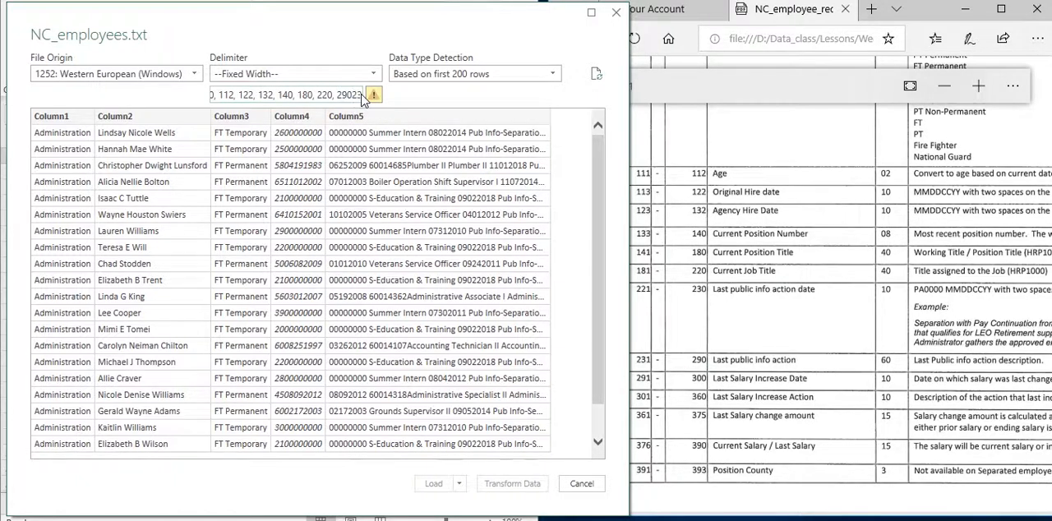
pyautogui.press('BackSpace')
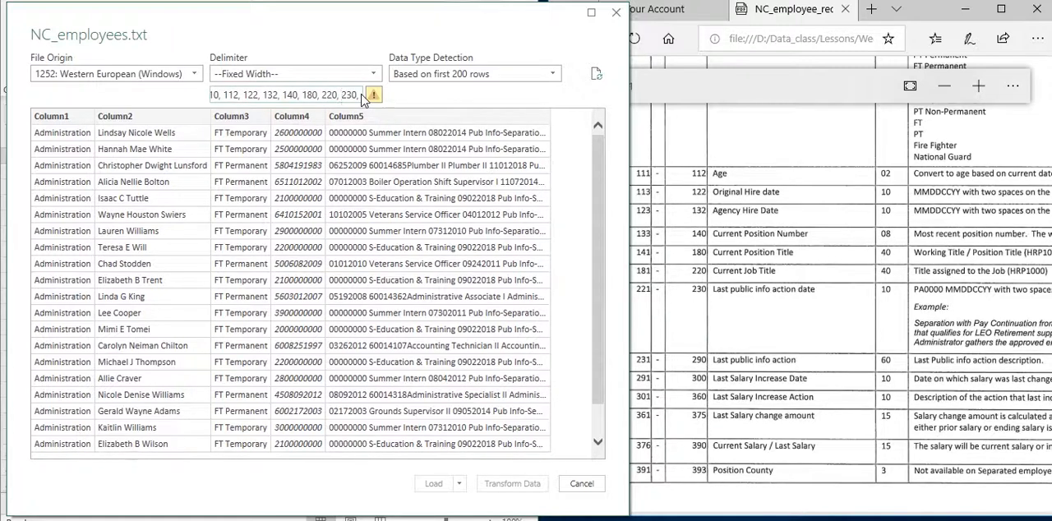
pyautogui.write('290')
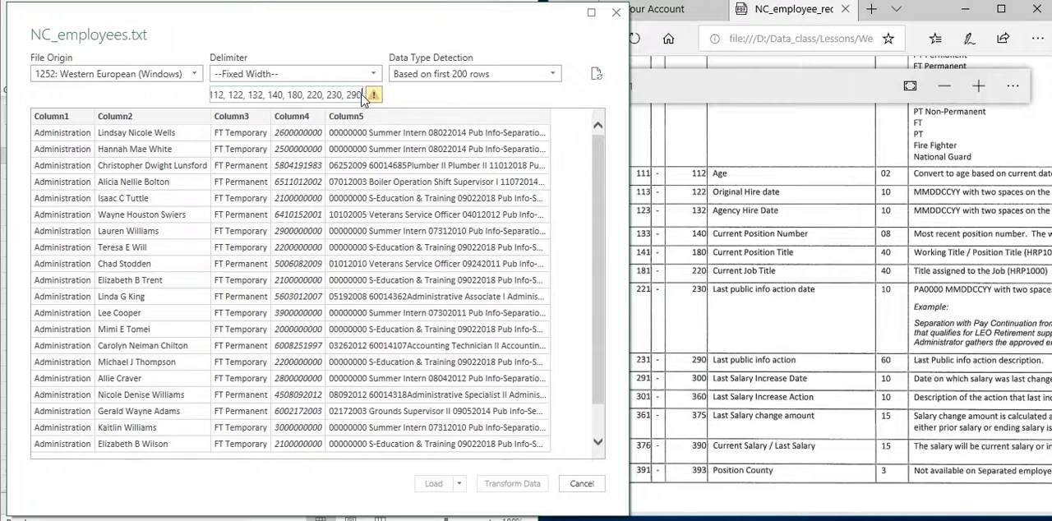
pyautogui.write(', 3')
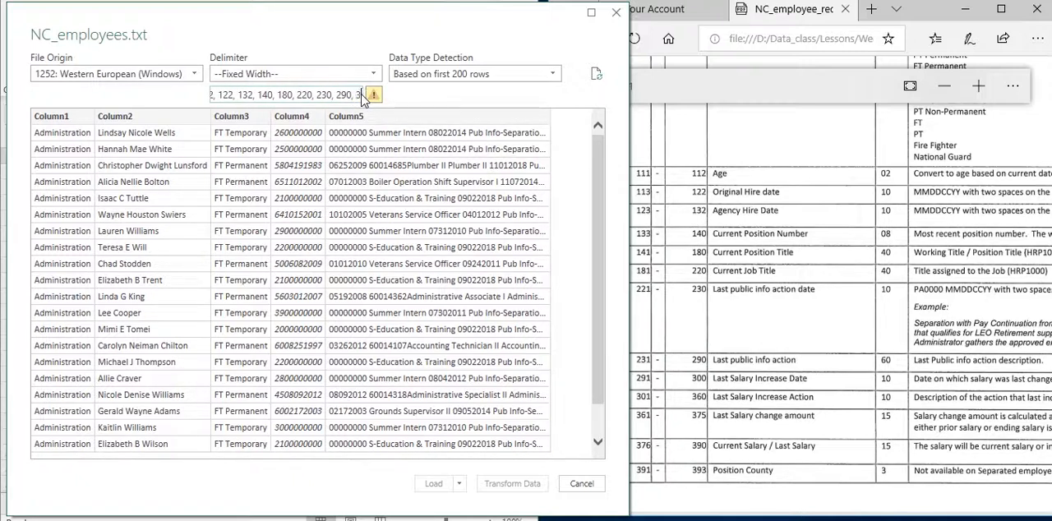
pyautogui.write('00, 360, 375')
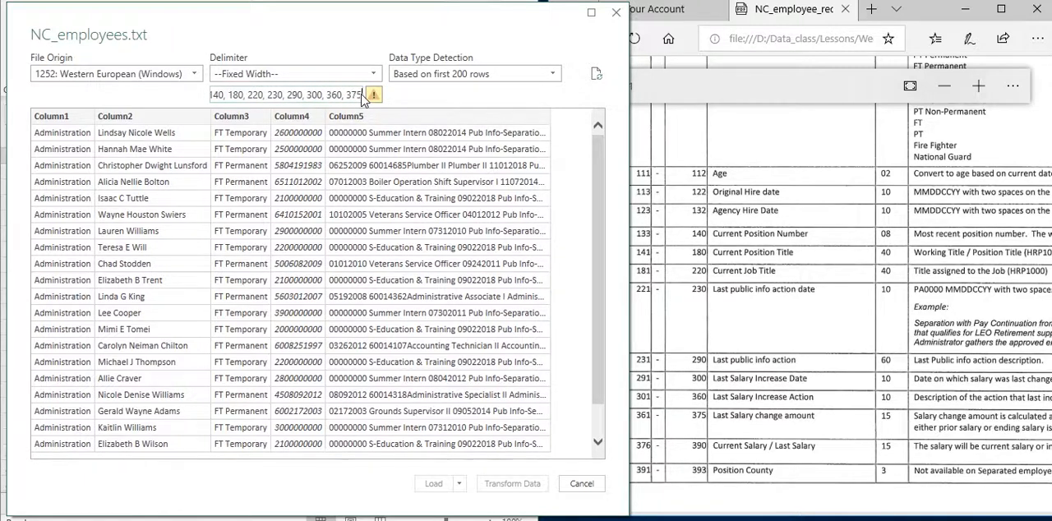
pyautogui.write(', 39')
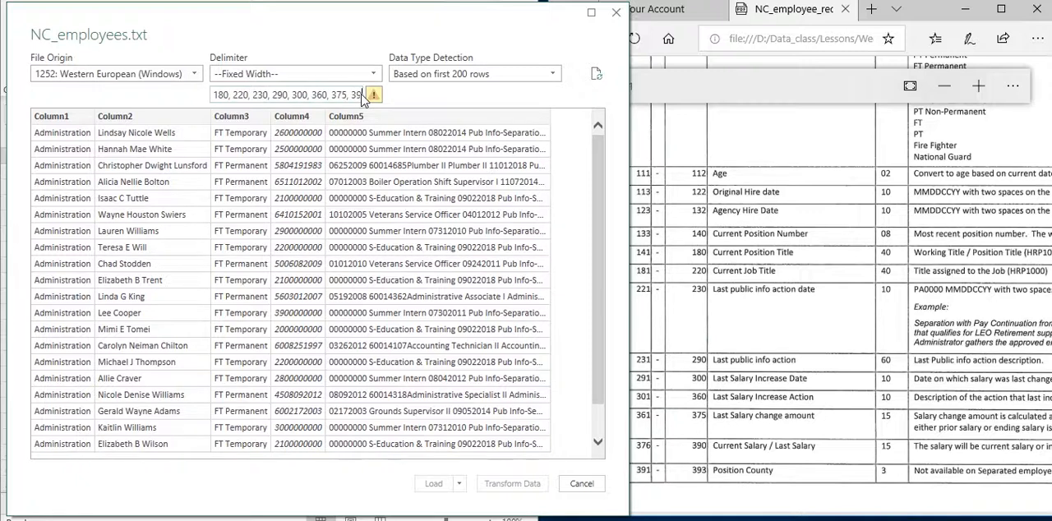
pyautogui.write('0, 393')
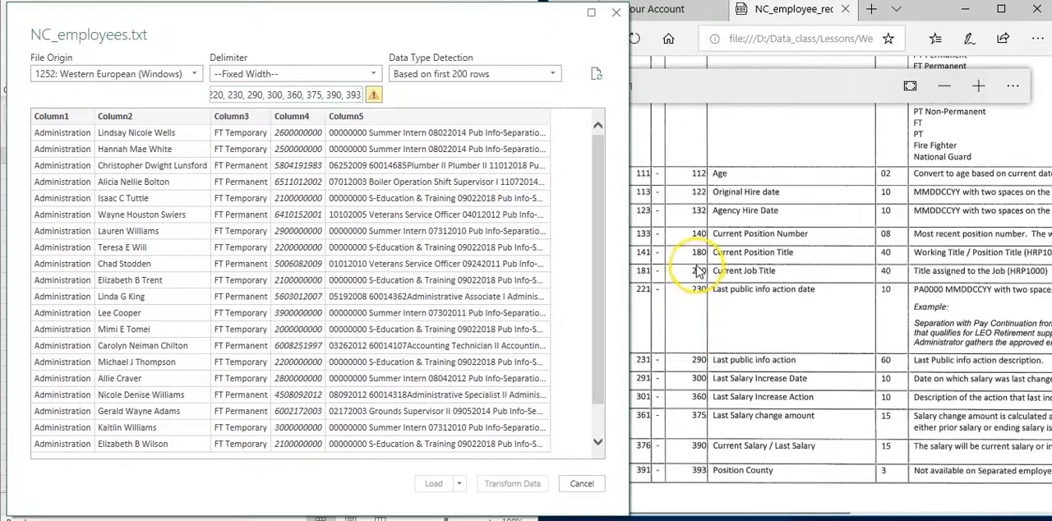
# Check the entered break positions back to the start of the list against the positions in the record layout PDF
pyautogui.click(261, 96)
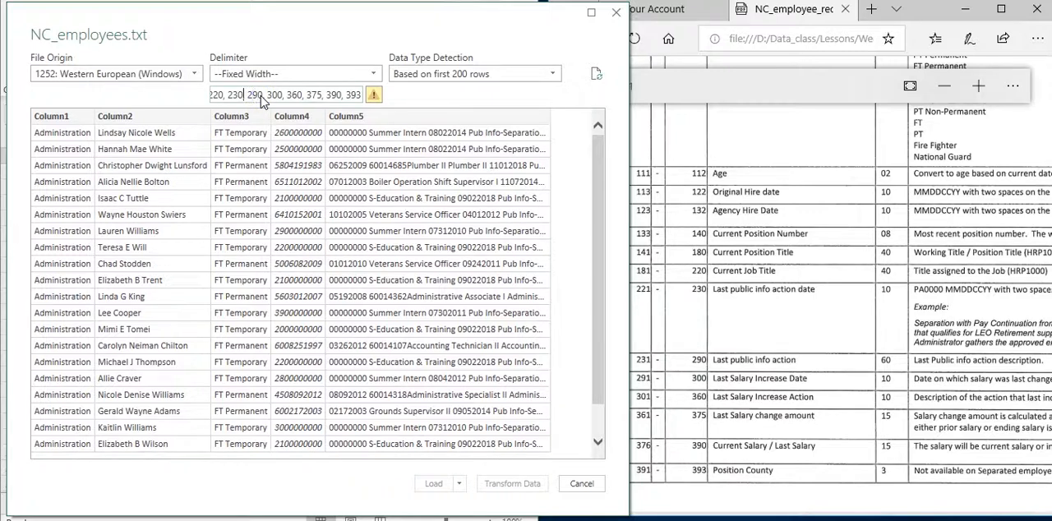
pyautogui.press('Left')
pyautogui.press('Left')
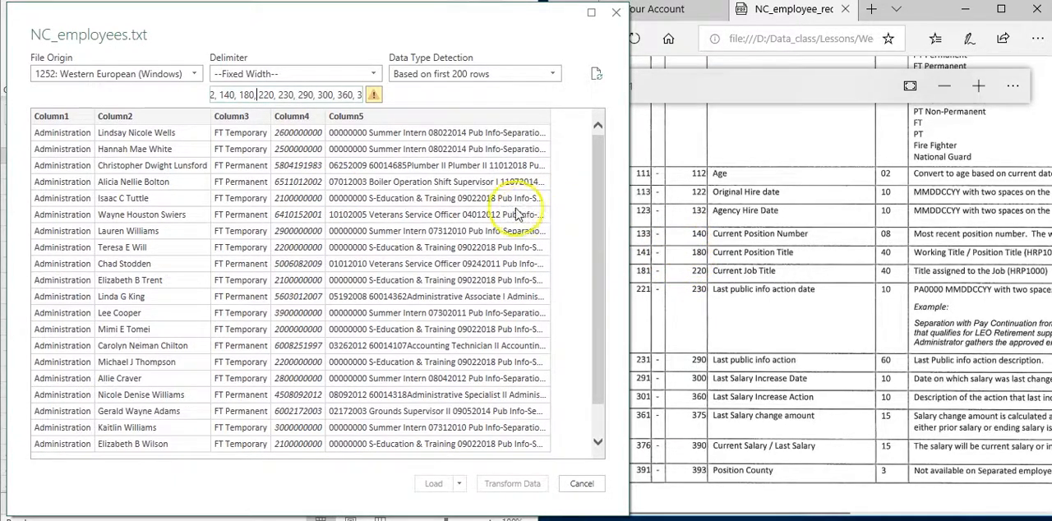
pyautogui.click(244, 97)
pyautogui.press('Left')
pyautogui.press('Left')
pyautogui.press('Left')
pyautogui.press('Left')
pyautogui.press('Left')
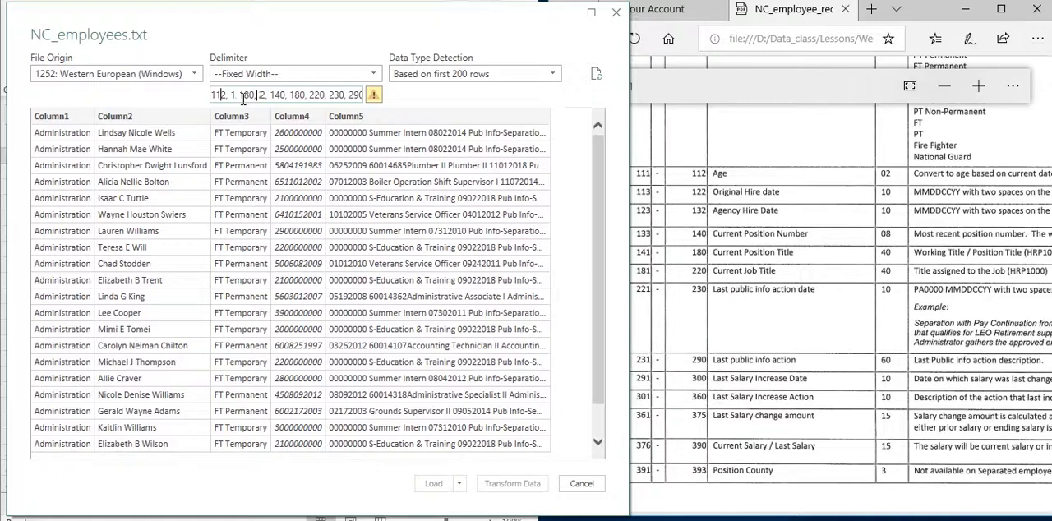
pyautogui.press('Left')
pyautogui.press('Left')
pyautogui.press('Left')
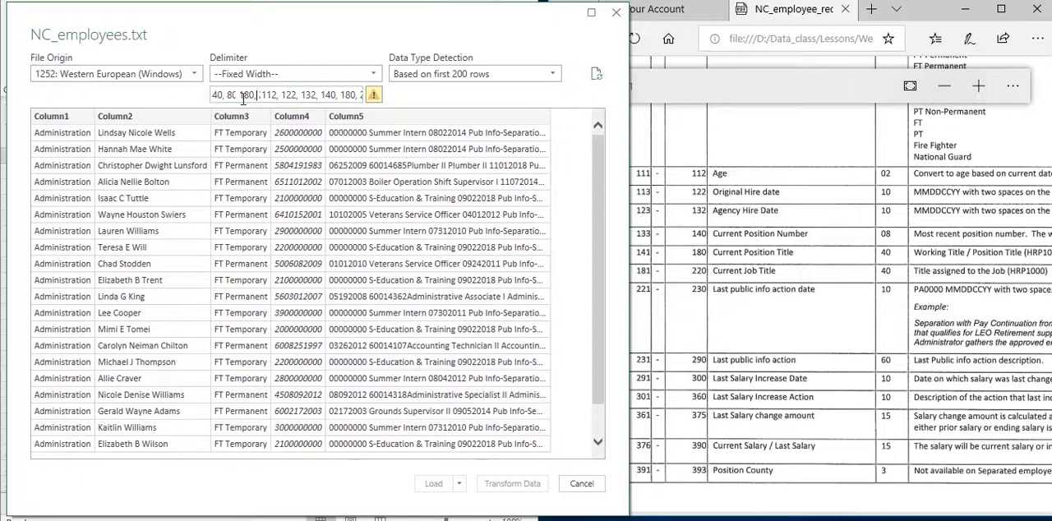
pyautogui.scroll(2, 698, 220)
pyautogui.scroll(2, 704, 222)
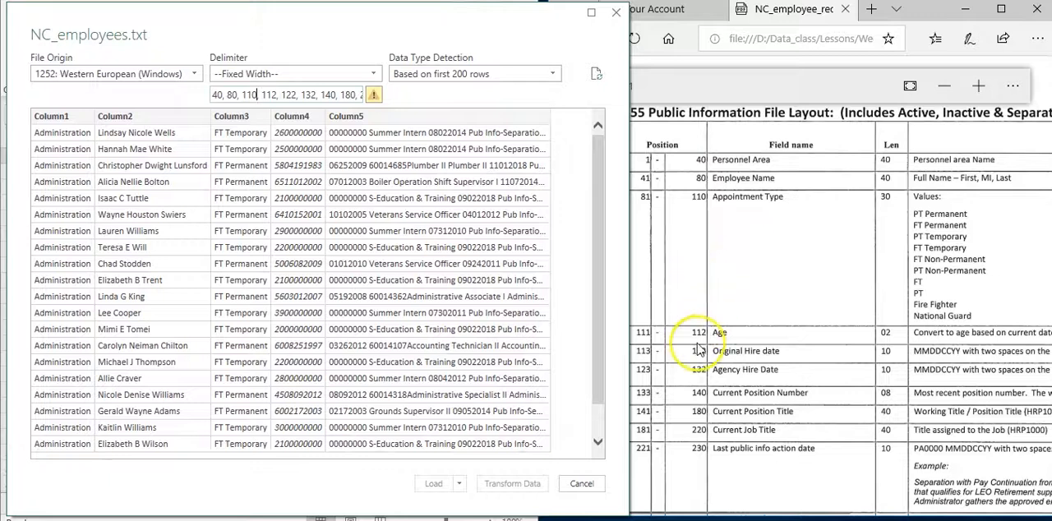
# Apply the column breaks, load NC_employees into the worksheet and widen the Excel window across the screen
pyautogui.click(438, 482)
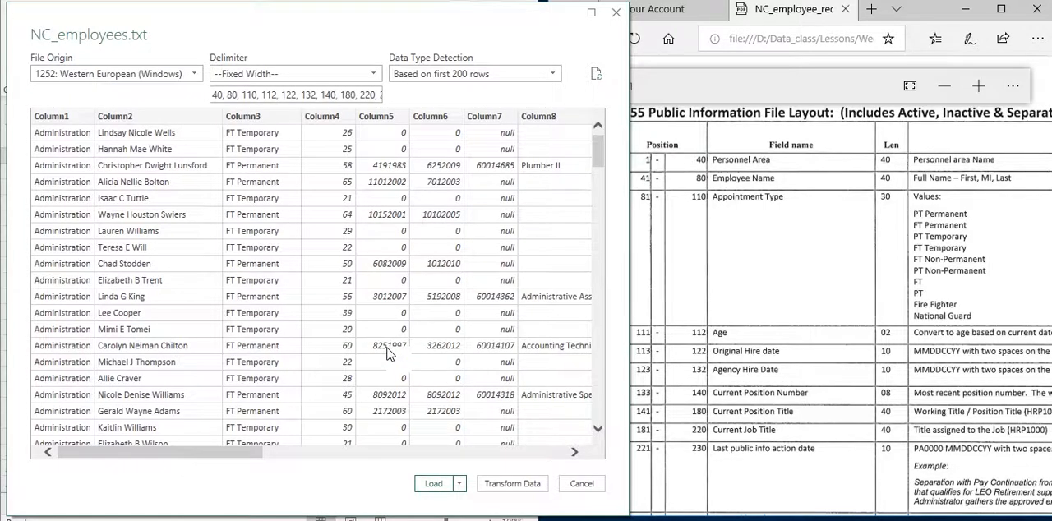
pyautogui.click(429, 486)
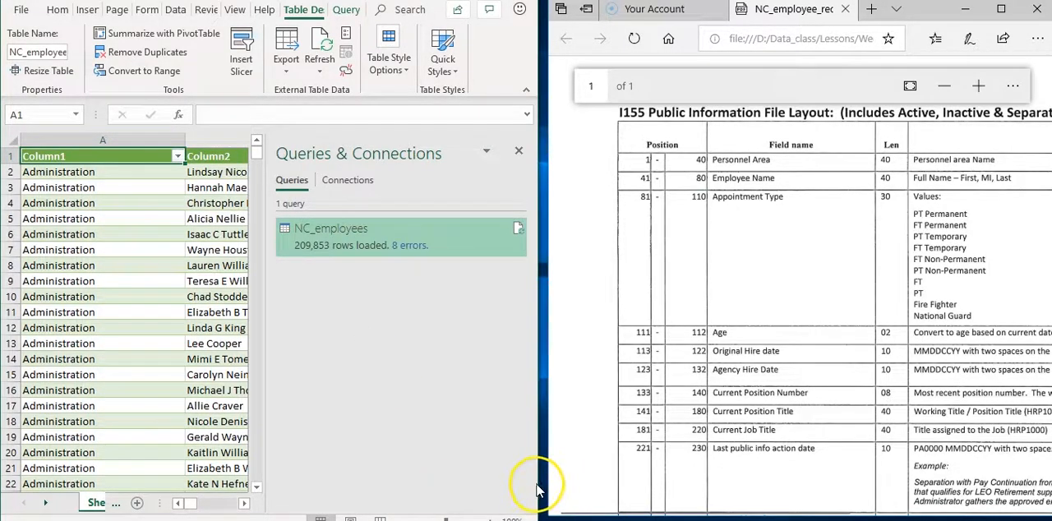
pyautogui.moveTo(537, 479); pyautogui.dragTo(1042, 449)
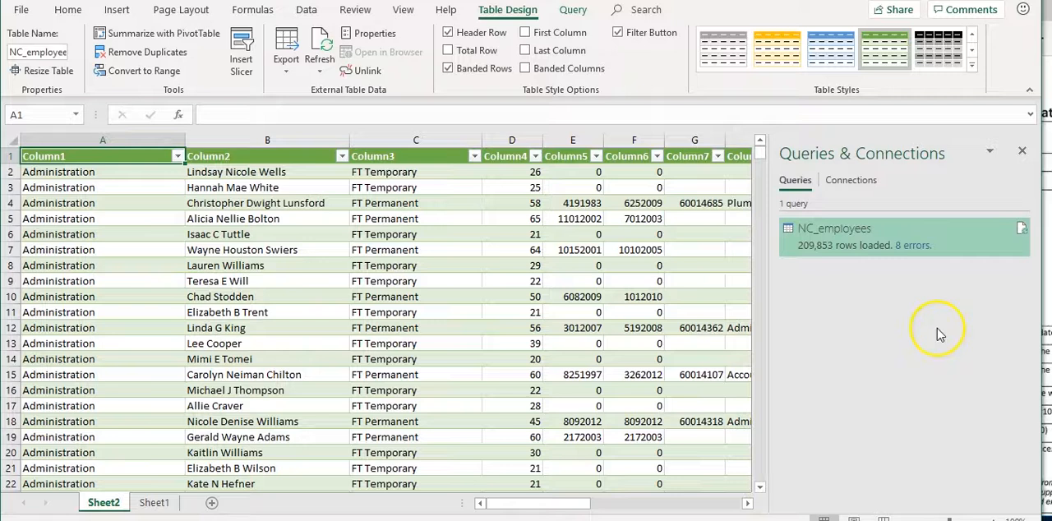
# Open the load errors of the NC_employees query and examine the affected rows across the columns
pyautogui.click(921, 248)
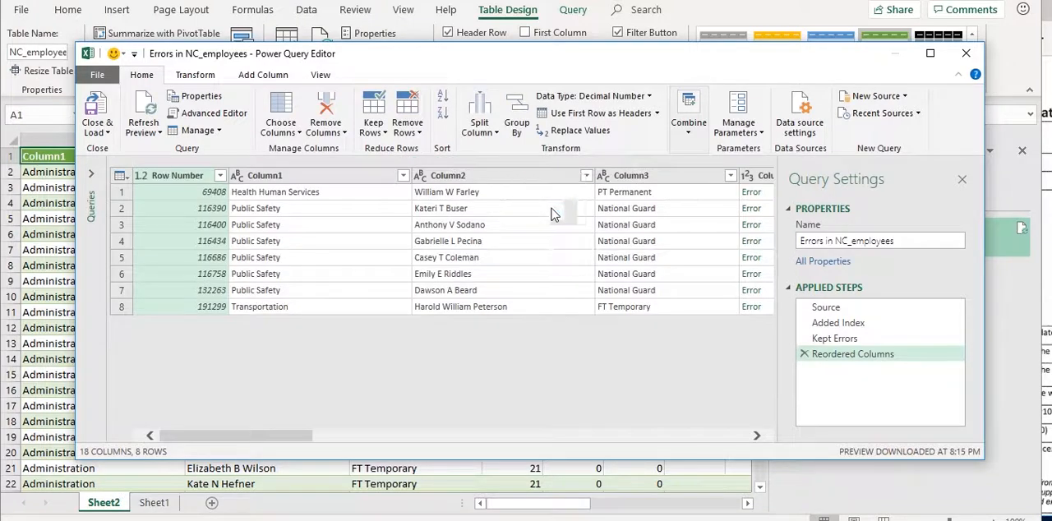
pyautogui.moveTo(261, 432); pyautogui.dragTo(597, 409)
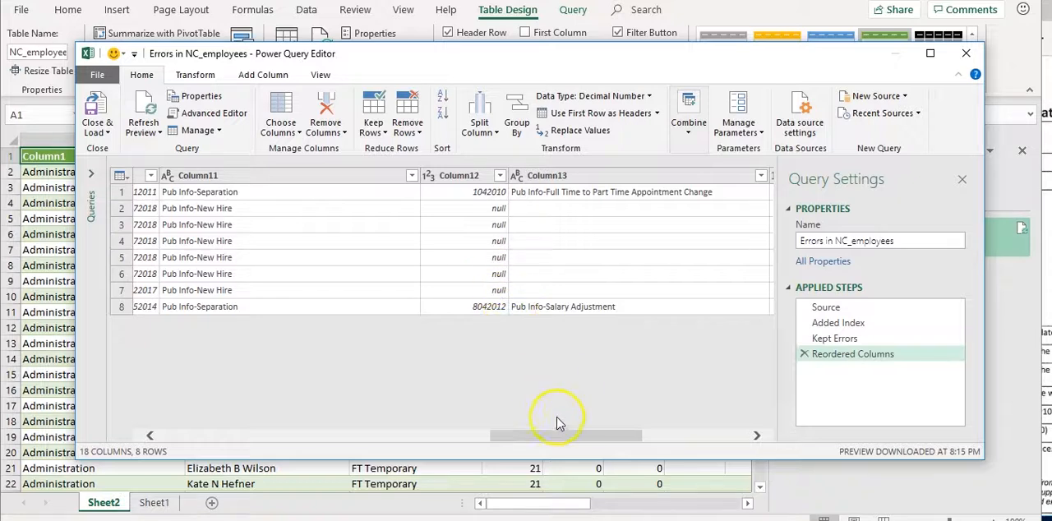
pyautogui.moveTo(566, 438); pyautogui.dragTo(226, 436)
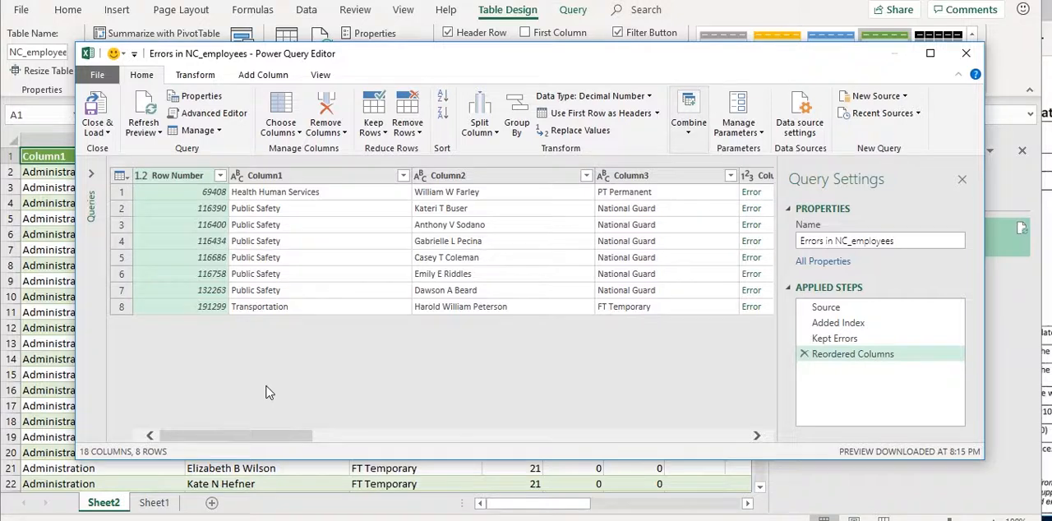
# Close and load the Errors in NC_employees query, then hide the Queries & Connections pane
pyautogui.click(105, 135)
pyautogui.click(128, 151)
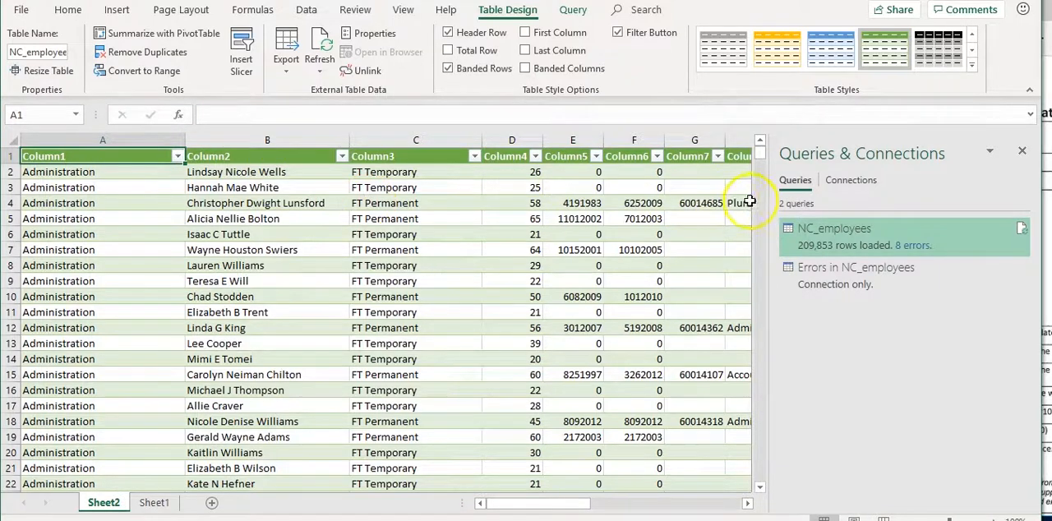
pyautogui.click(1023, 150)
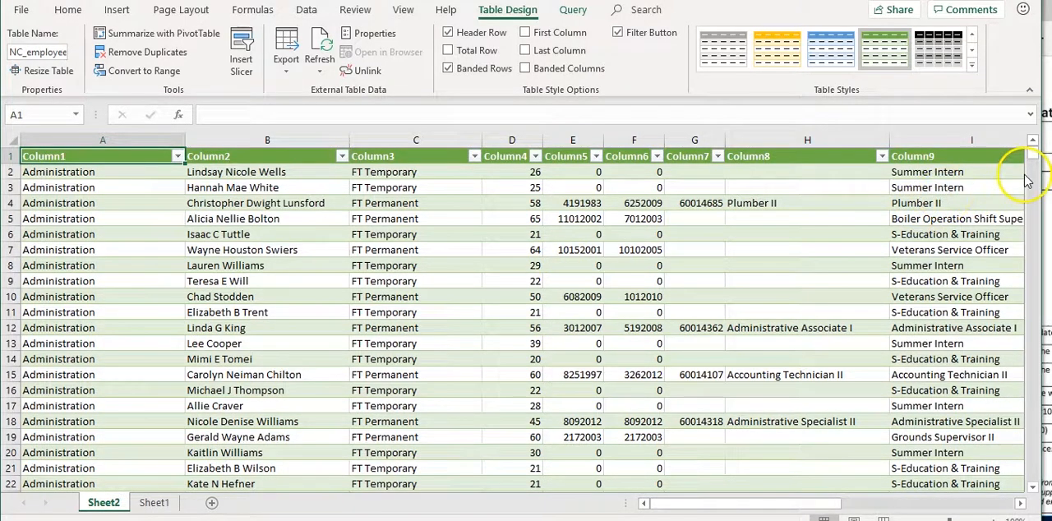
# Inspect the last record of the imported NC_employees table, then return to its first rows
pyautogui.moveTo(1032, 156); pyautogui.dragTo(1034, 483)
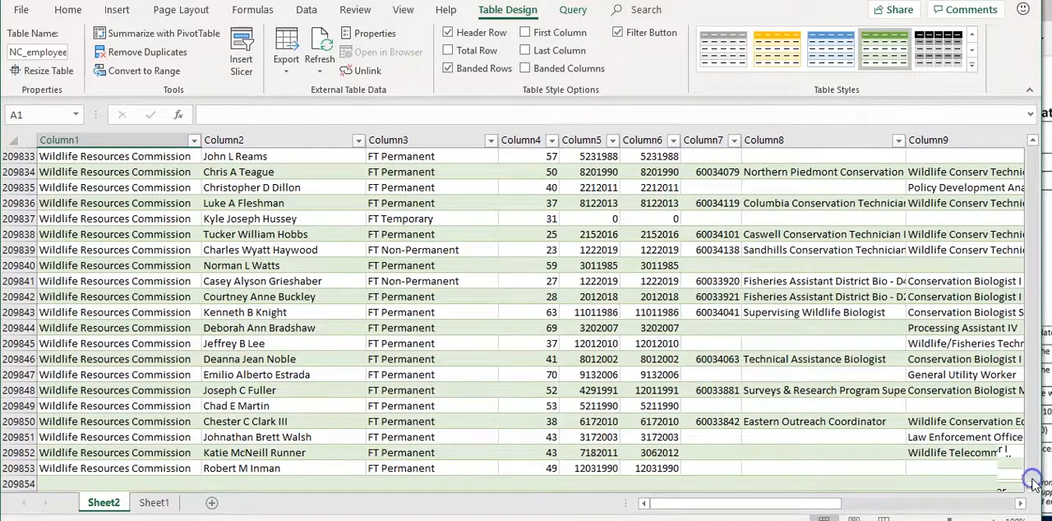
pyautogui.click(18, 468)
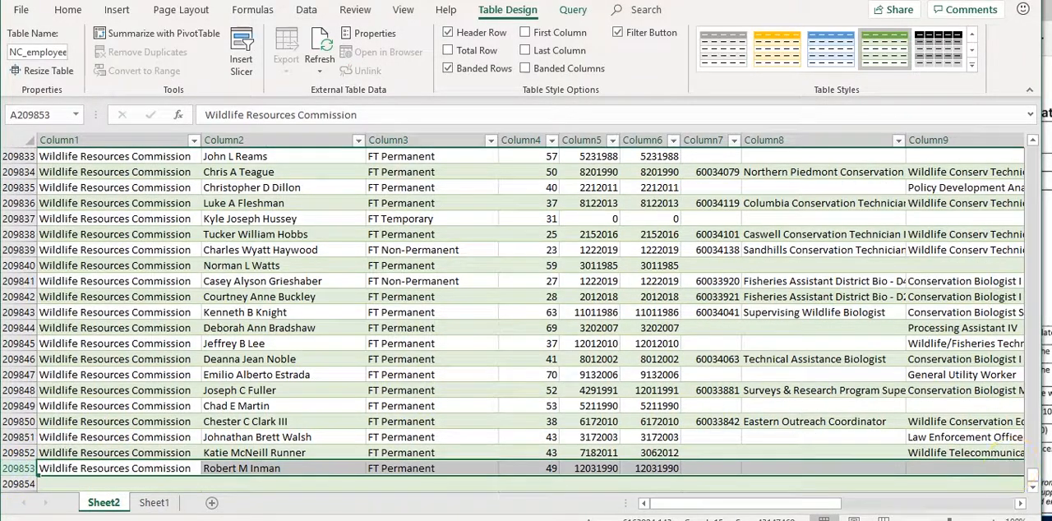
pyautogui.moveTo(1033, 477); pyautogui.dragTo(1028, 153)
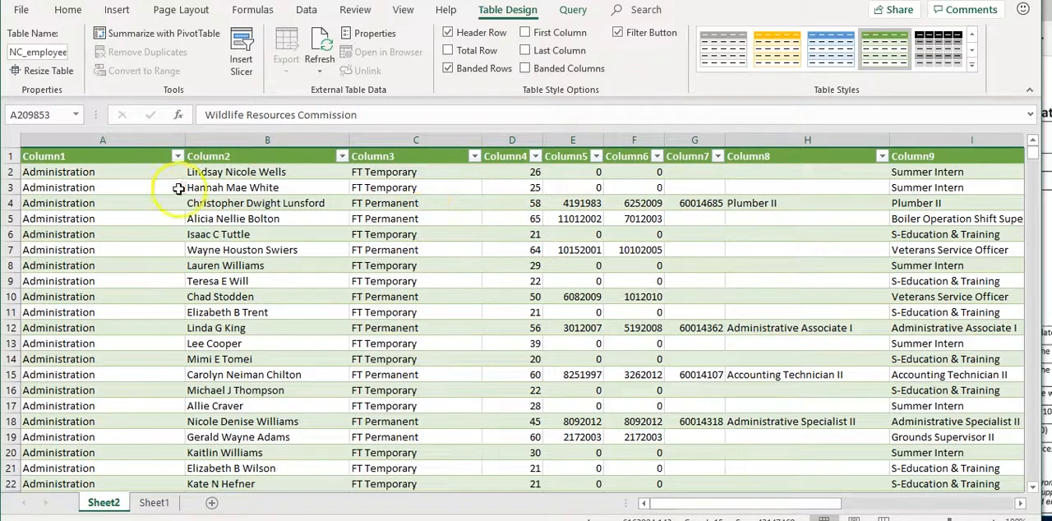
# Select the whole sheet and switch the NC_employees table to the plain style without colored banding
pyautogui.click(10, 141)
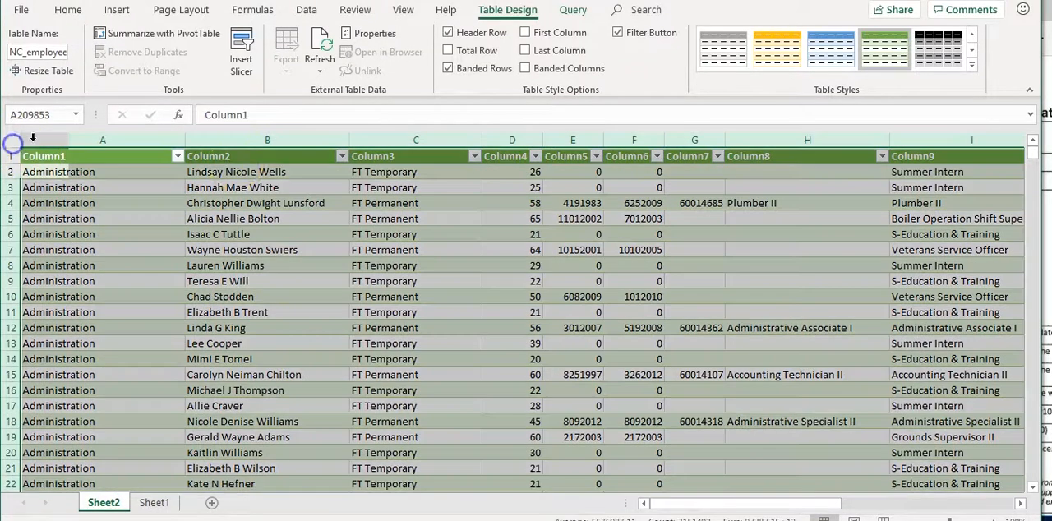
pyautogui.click(972, 66)
pyautogui.click(693, 72)
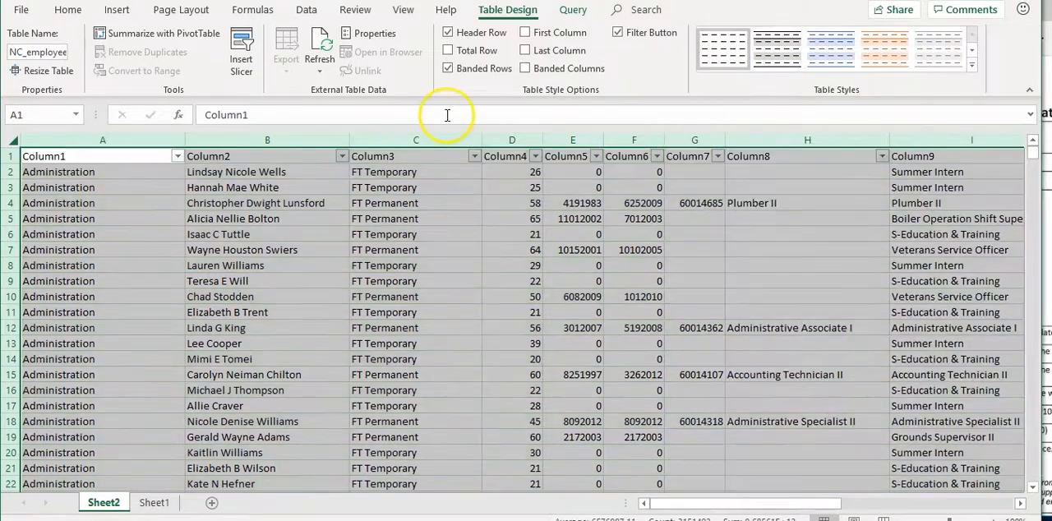
# Remove the filter buttons from the header row of the NC_employees table
pyautogui.click(148, 156)
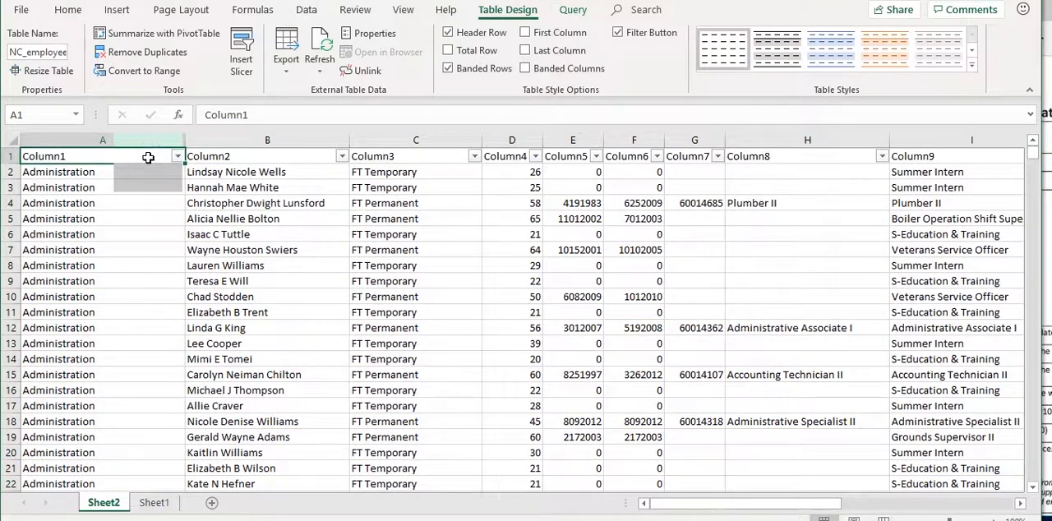
pyautogui.click(71, 9)
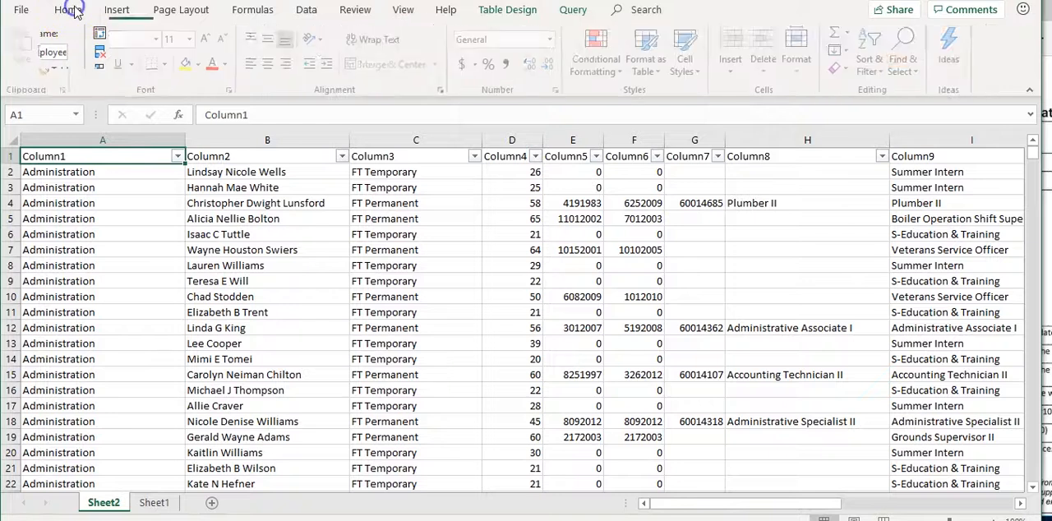
pyautogui.click(873, 70)
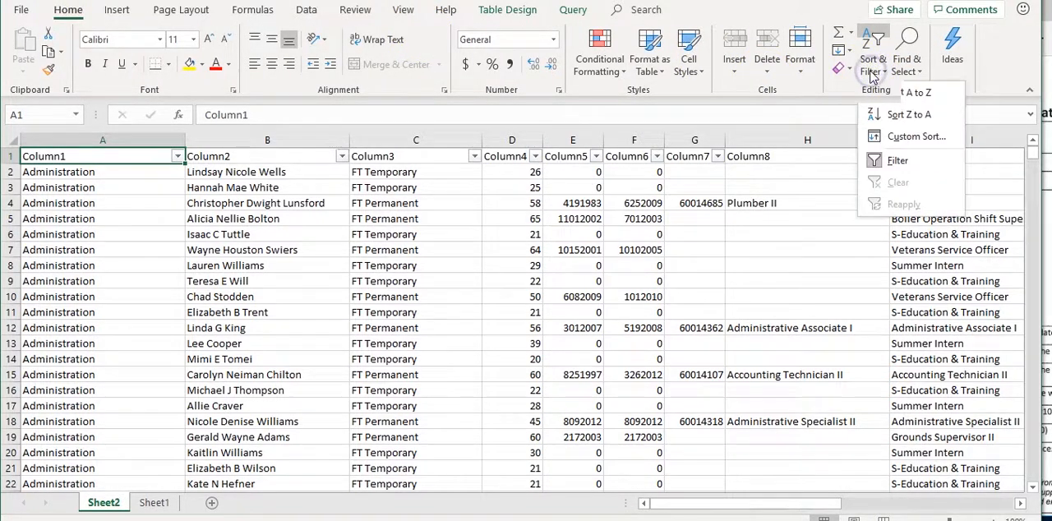
pyautogui.click(900, 161)
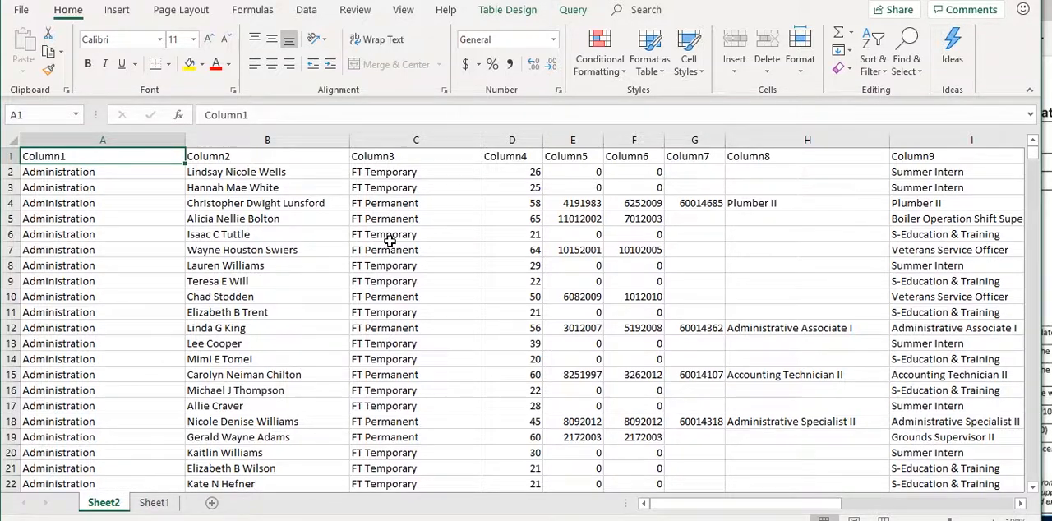
# Rename the headers of columns A and B as Personnel_area and Employee_name
pyautogui.doubleClick(116, 159)
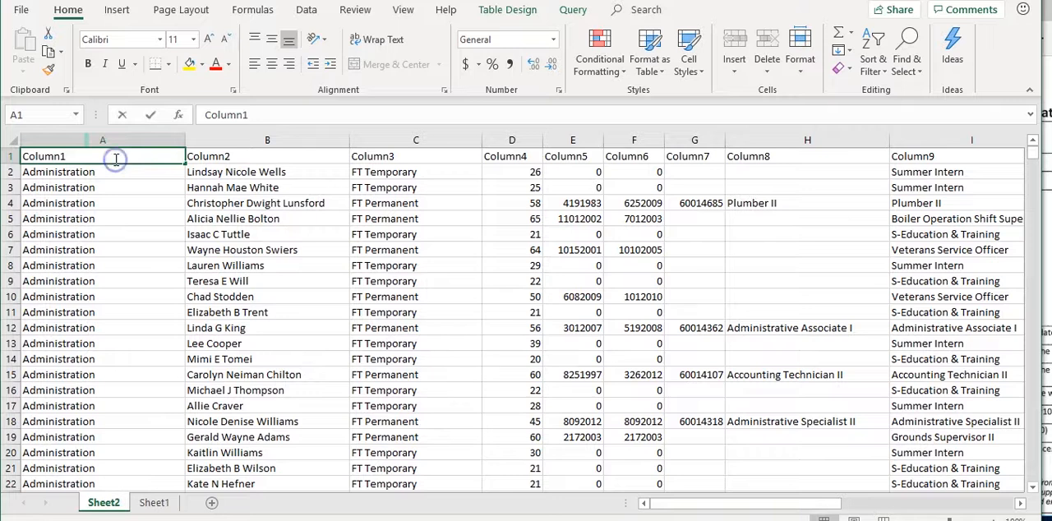
pyautogui.doubleClick(61, 157)
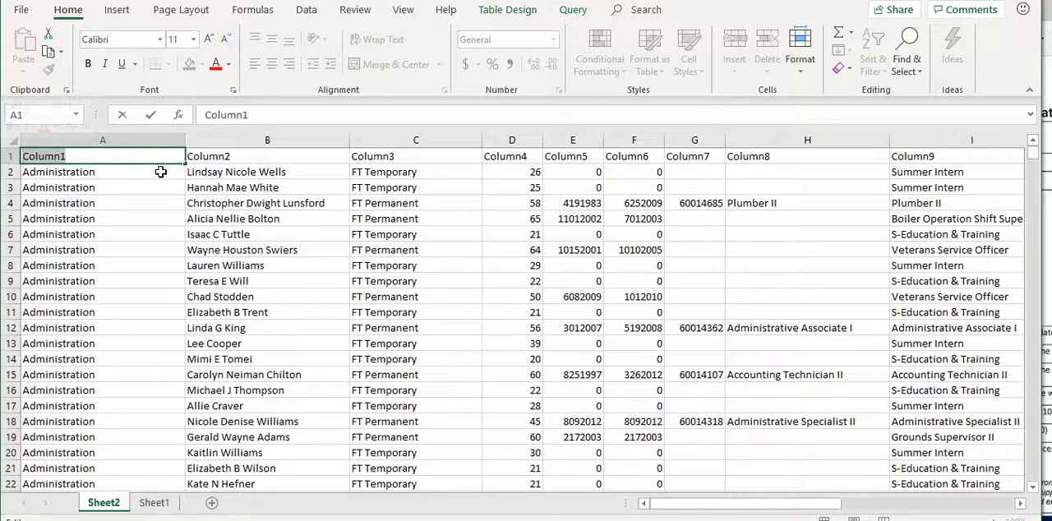
pyautogui.write('Personnel_area')
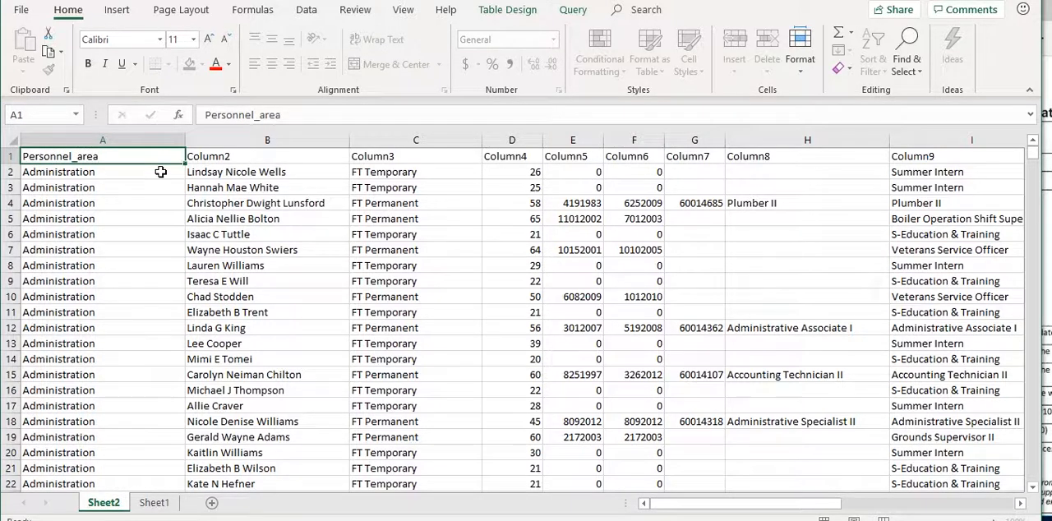
pyautogui.press('Tab')
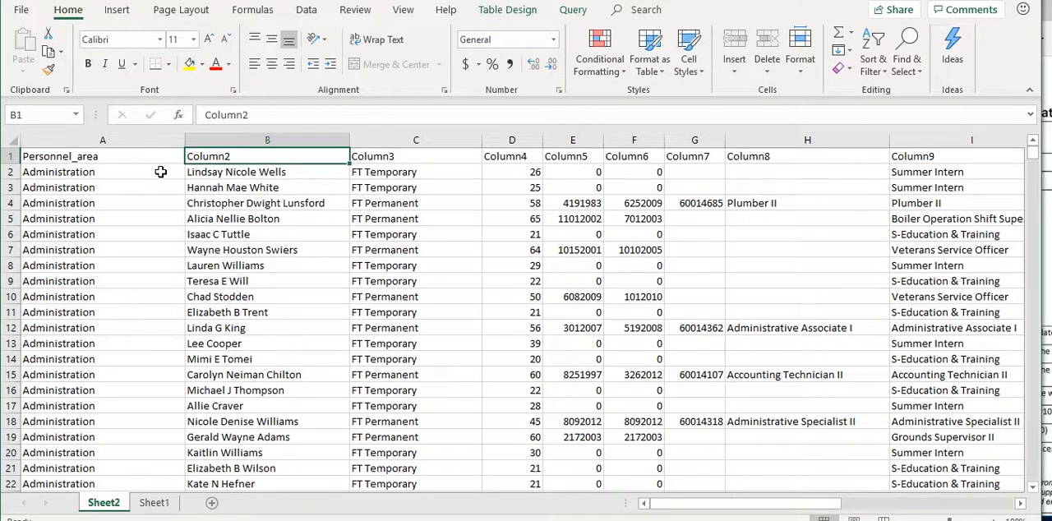
pyautogui.write('Employee_name')
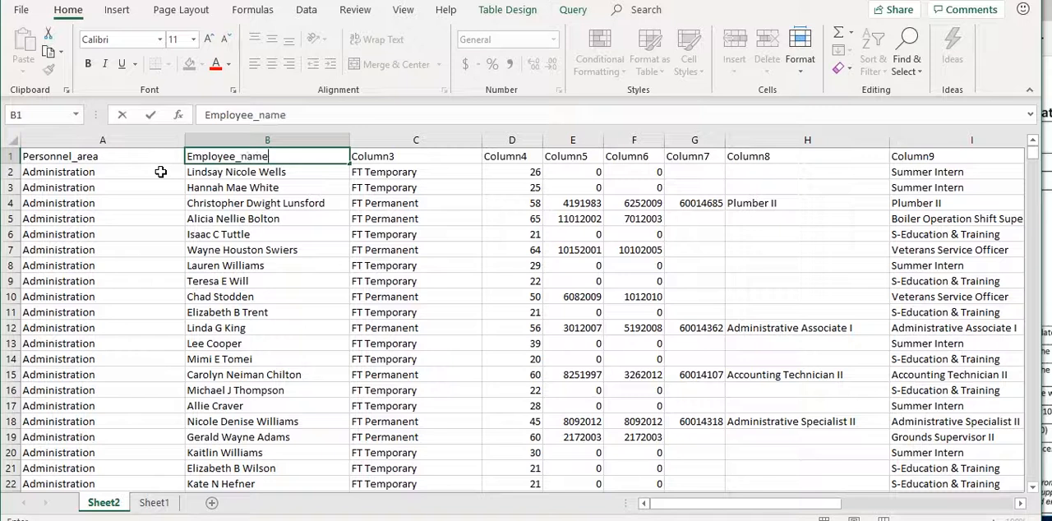
pyautogui.press('Tab')
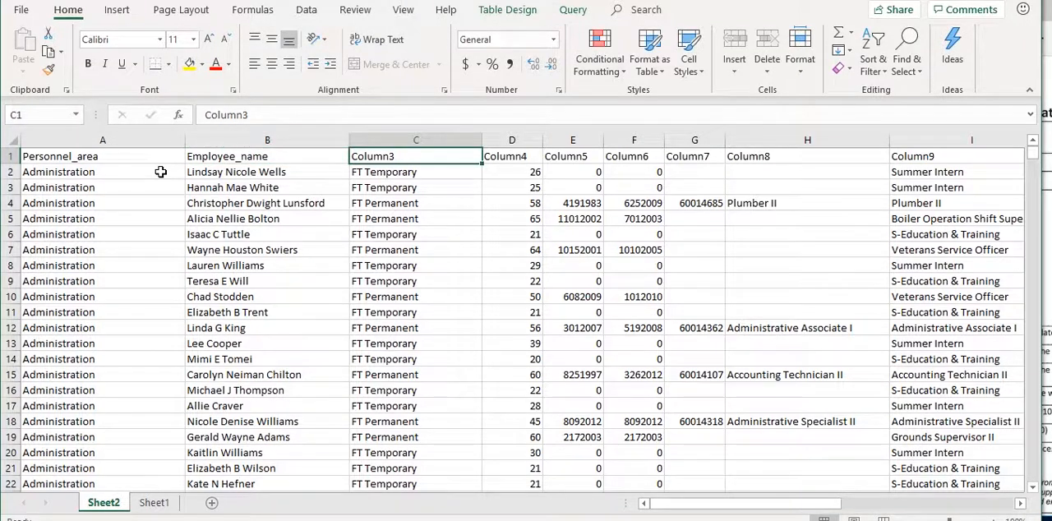
# Rename the headers of columns C and D as Appointment_type and Age
pyautogui.write('Appointment_type')
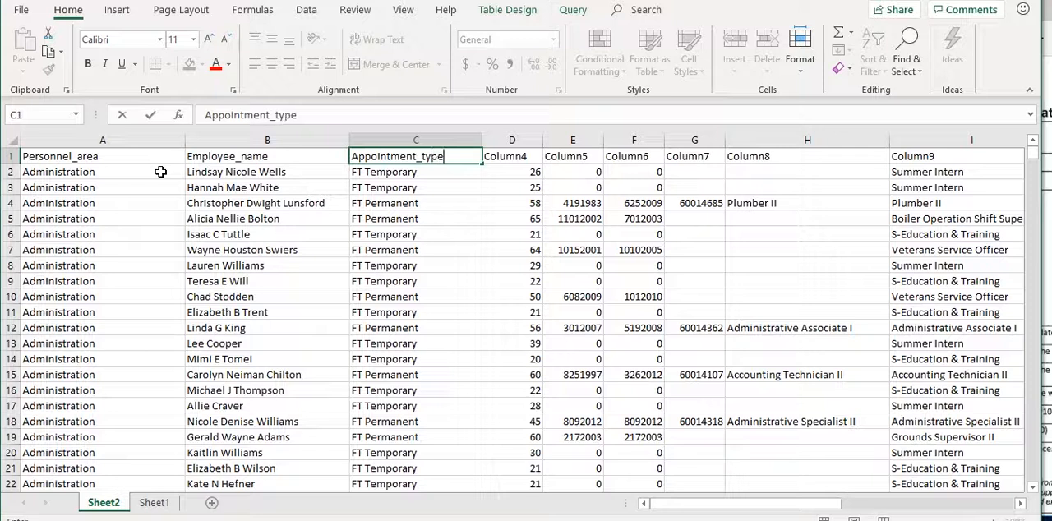
pyautogui.press('Tab')
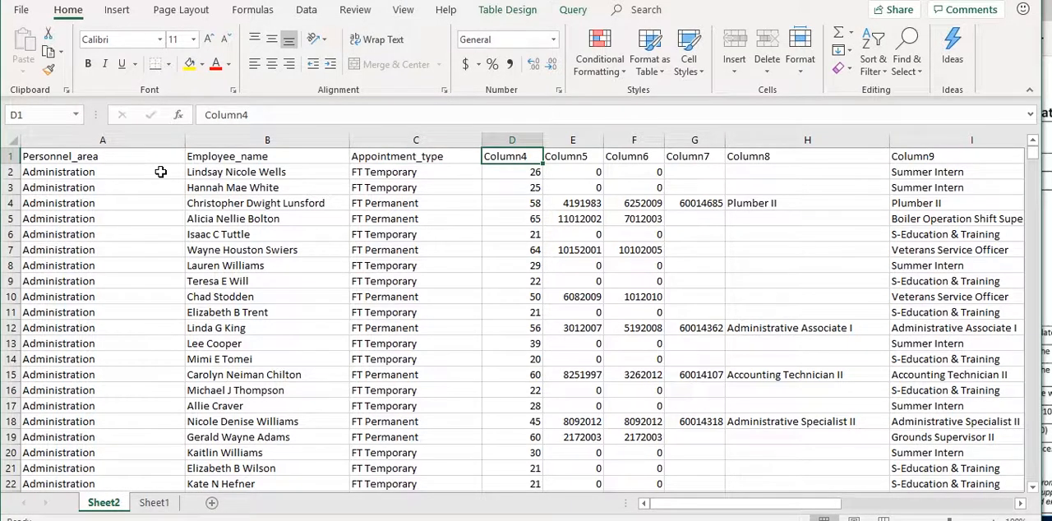
pyautogui.write('Age')
pyautogui.press('Tab')
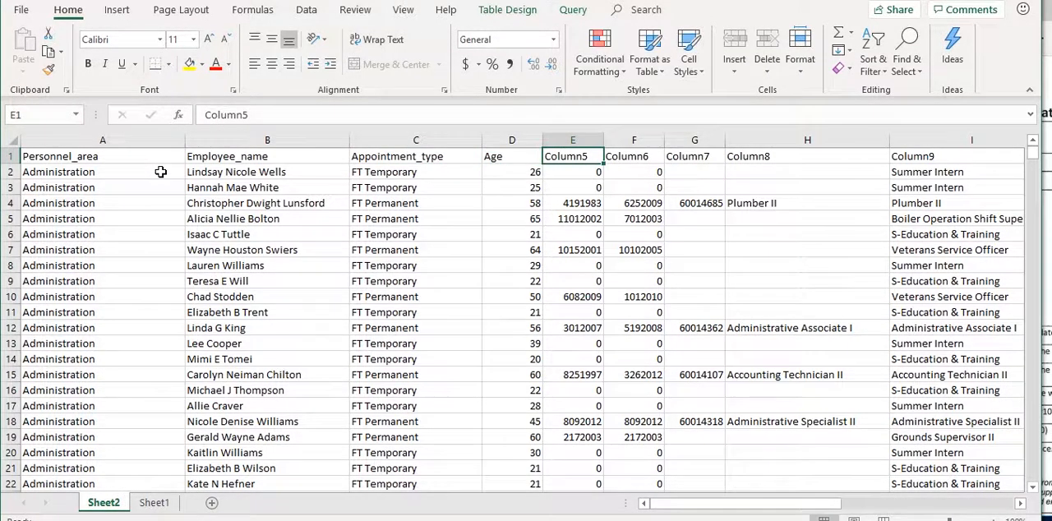
# Rename the header of column E as Orig_hire_date
pyautogui.write('Or')
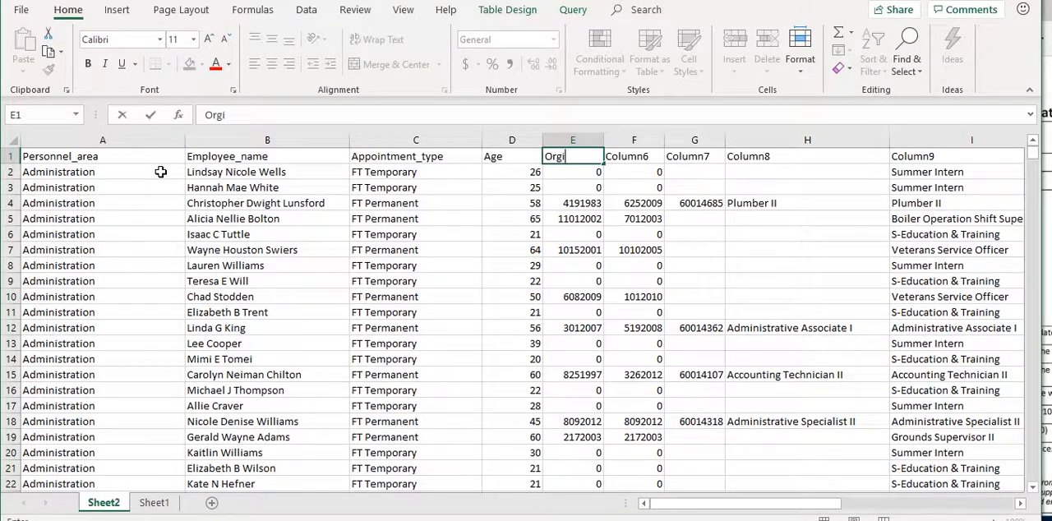
pyautogui.write('ig_hire_date')
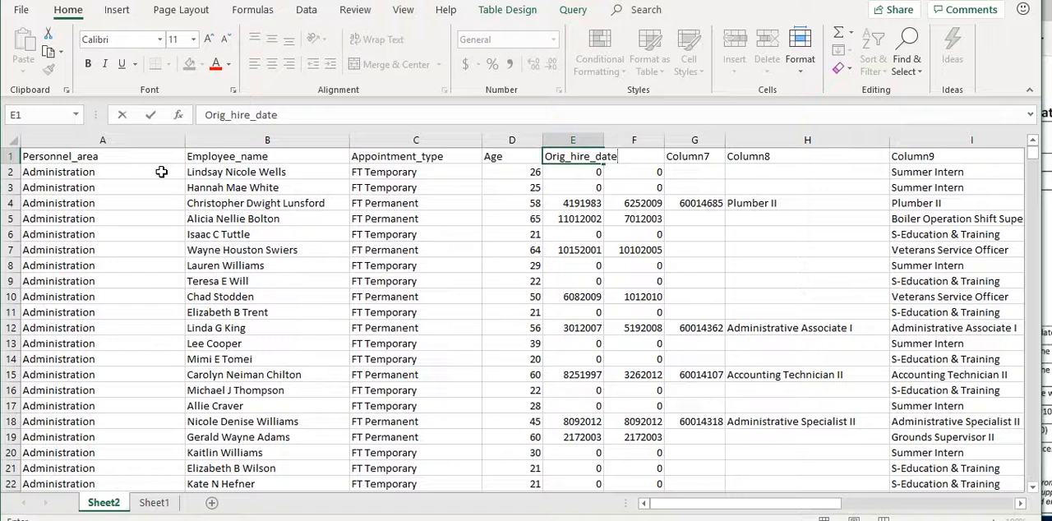
pyautogui.click(584, 160)
pyautogui.click(634, 172)
pyautogui.hotkey('ctrl', 'Down')
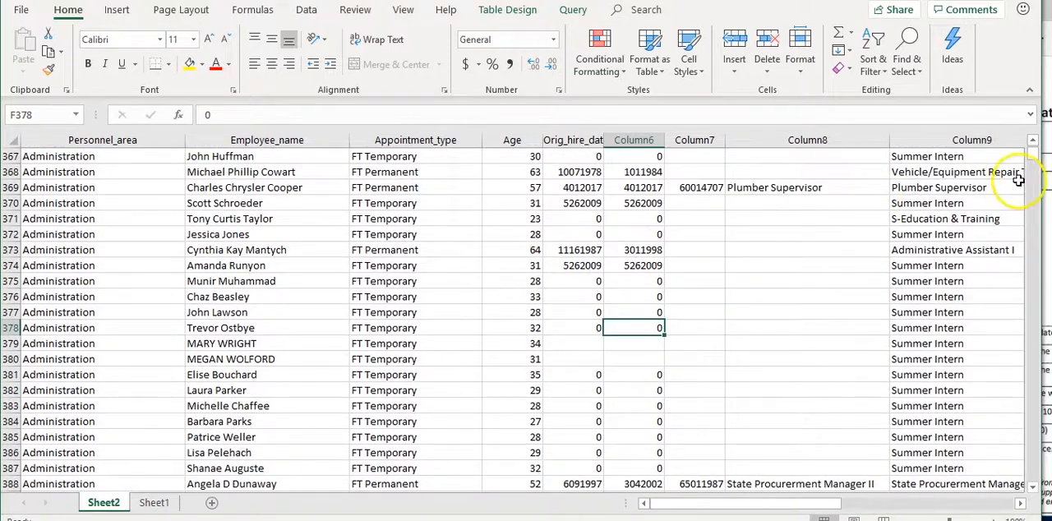
pyautogui.moveTo(1034, 164); pyautogui.dragTo(1036, 141)
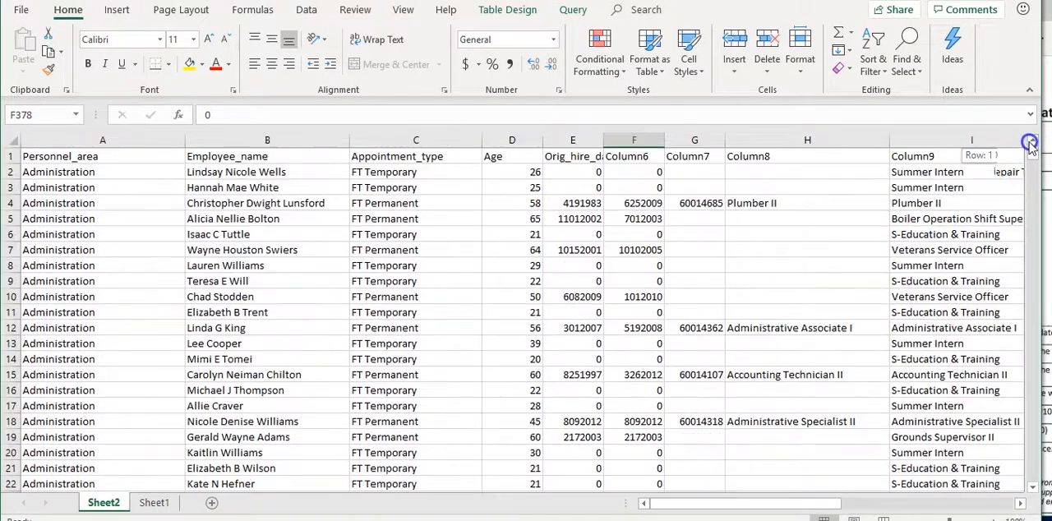
# Rename the header of column F as Agency_hire_date
pyautogui.click(639, 160)
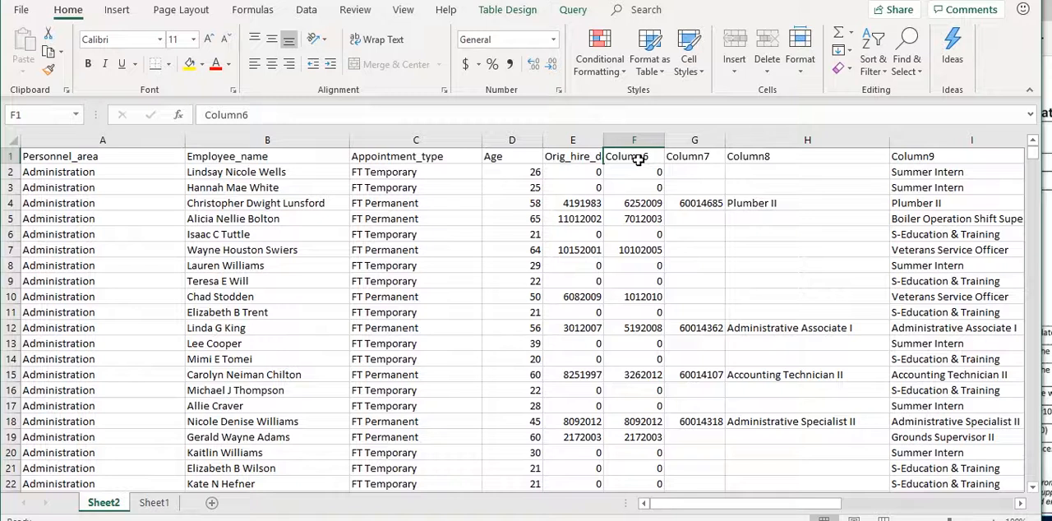
pyautogui.write('Agecny_')
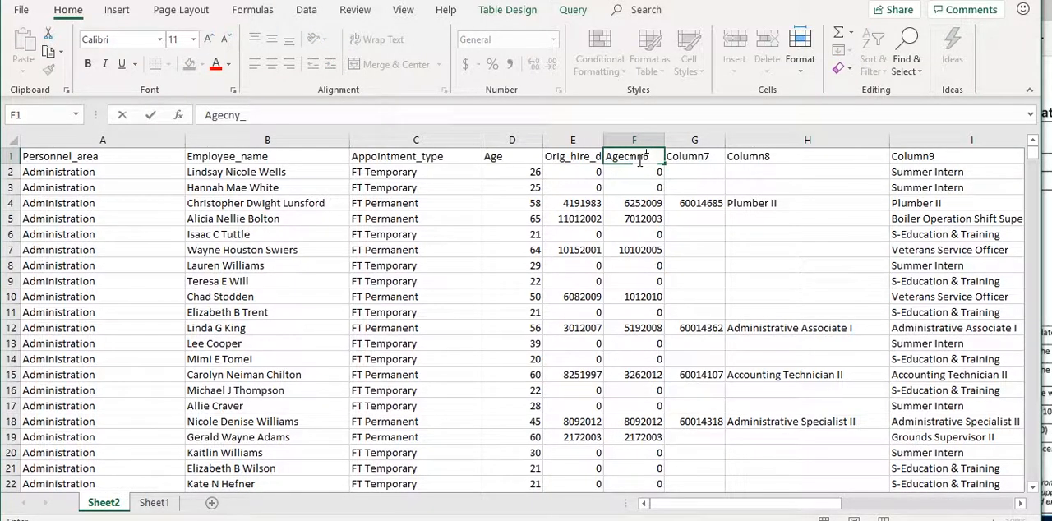
pyautogui.press('BackSpace')
pyautogui.press('BackSpace')
pyautogui.write('ncy_hire_date')
pyautogui.press('Tab')
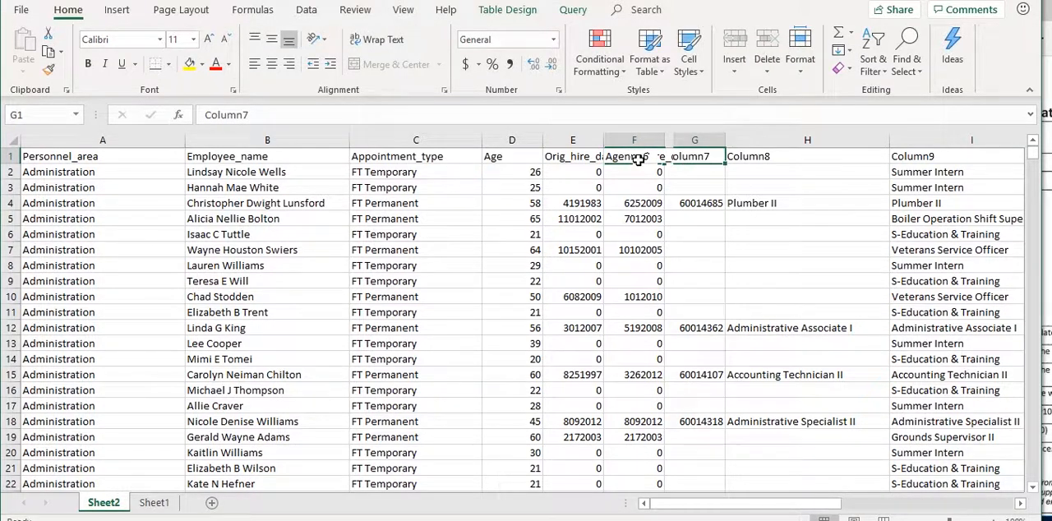
# Rename the header of column G as Curr_pos_num
pyautogui.write('Cur')
pyautogui.press('BackSpace')
pyautogui.write('urr')
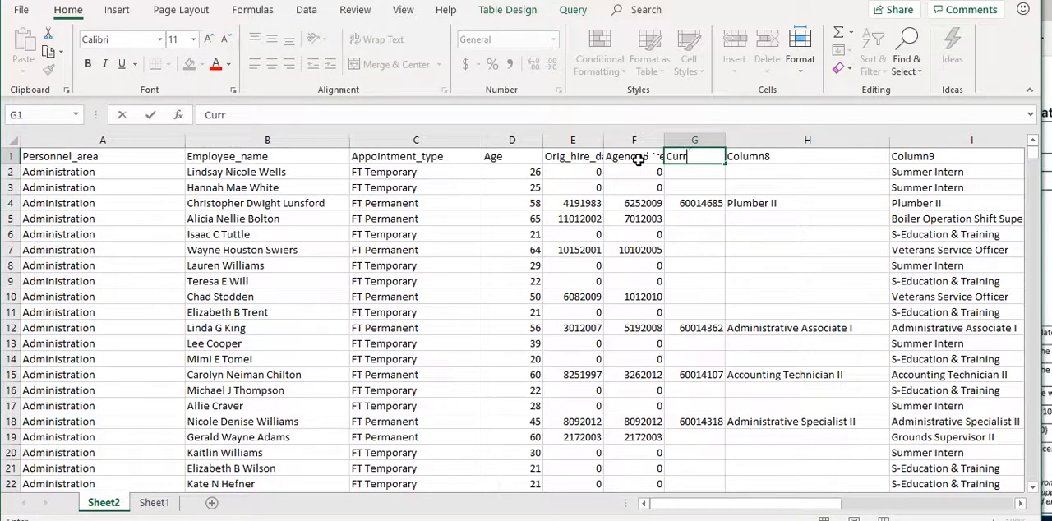
pyautogui.write('_pos_num')
pyautogui.press('Tab')
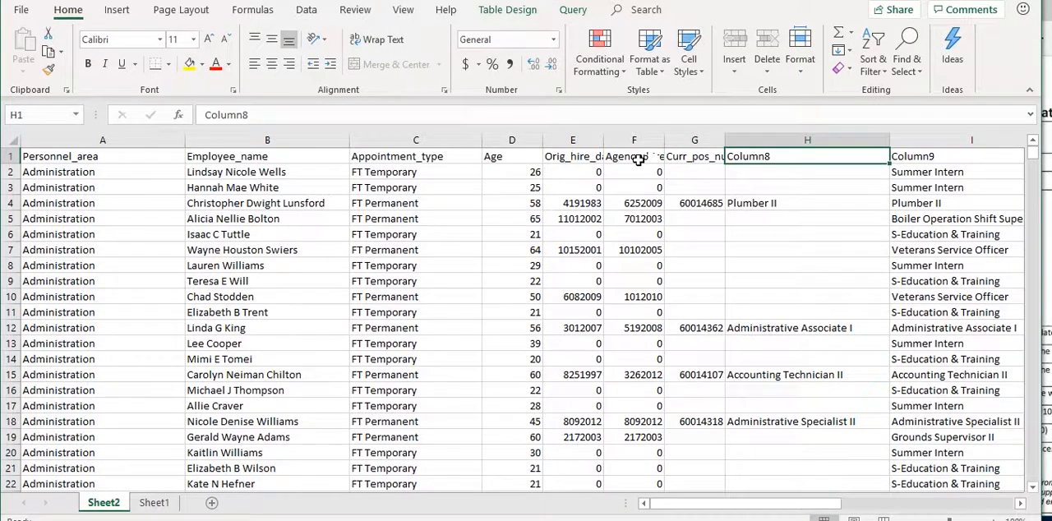
# Rename the headers of columns H and I as Curr_pos_title and Curr_job_title
pyautogui.write('Curr_po')
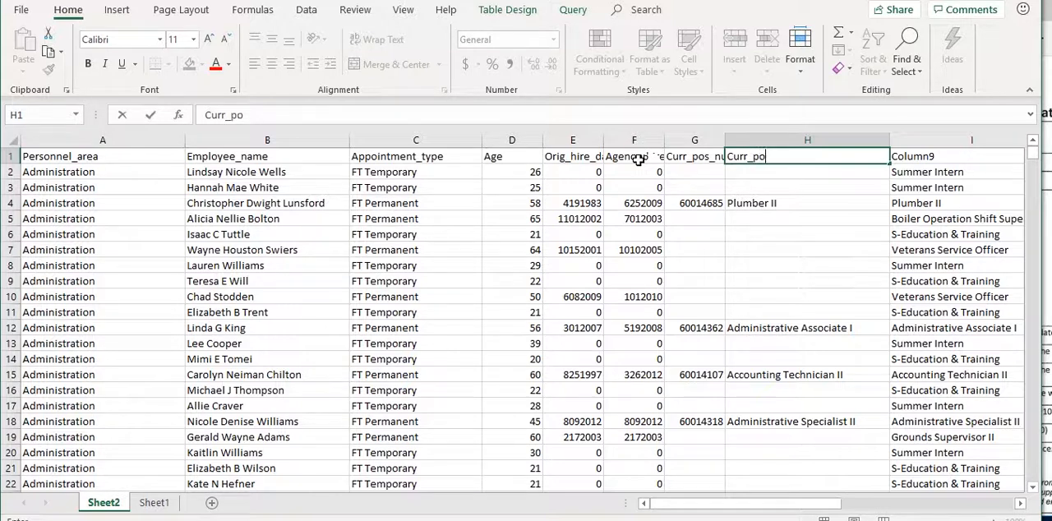
pyautogui.write('s_title')
pyautogui.press('Tab')
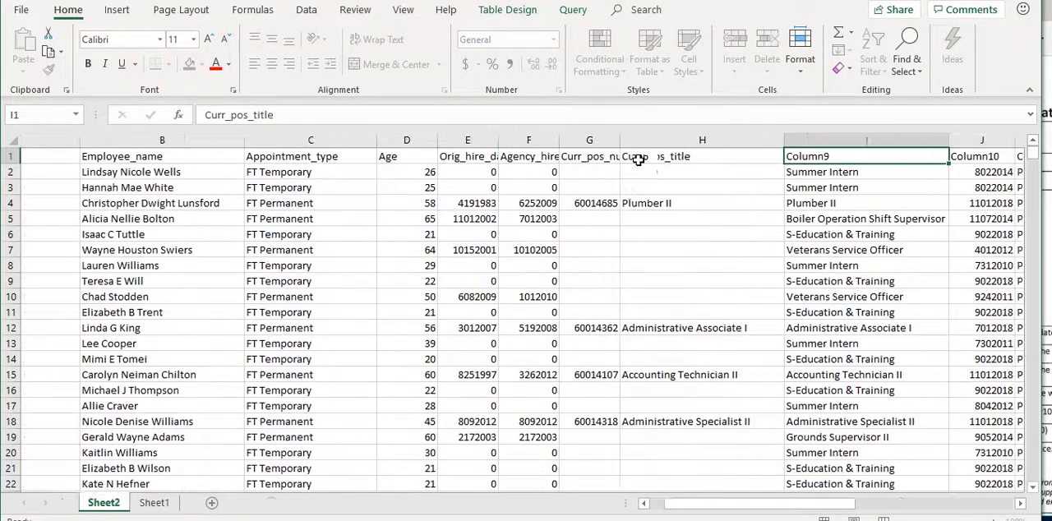
pyautogui.write('Curr')
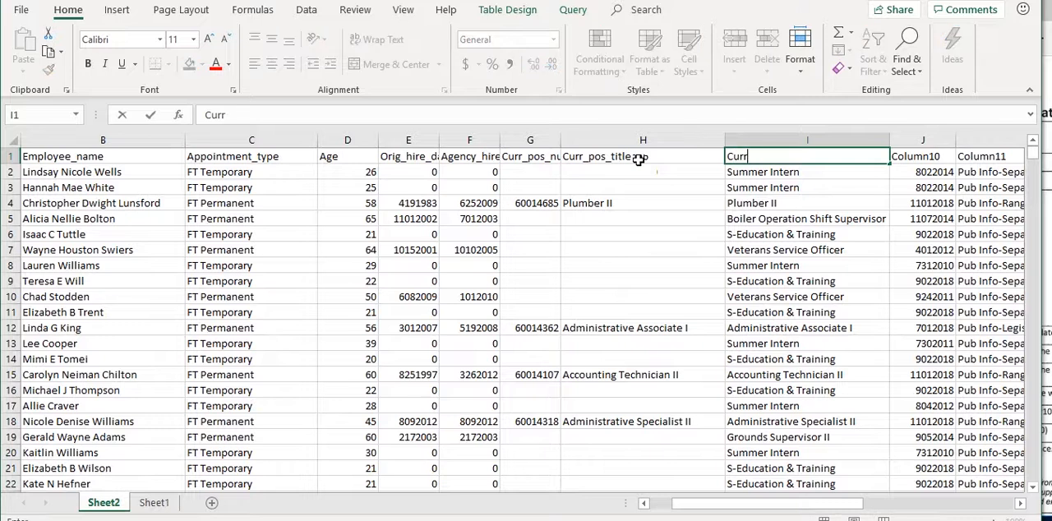
pyautogui.write('_job_title')
pyautogui.press('Tab')
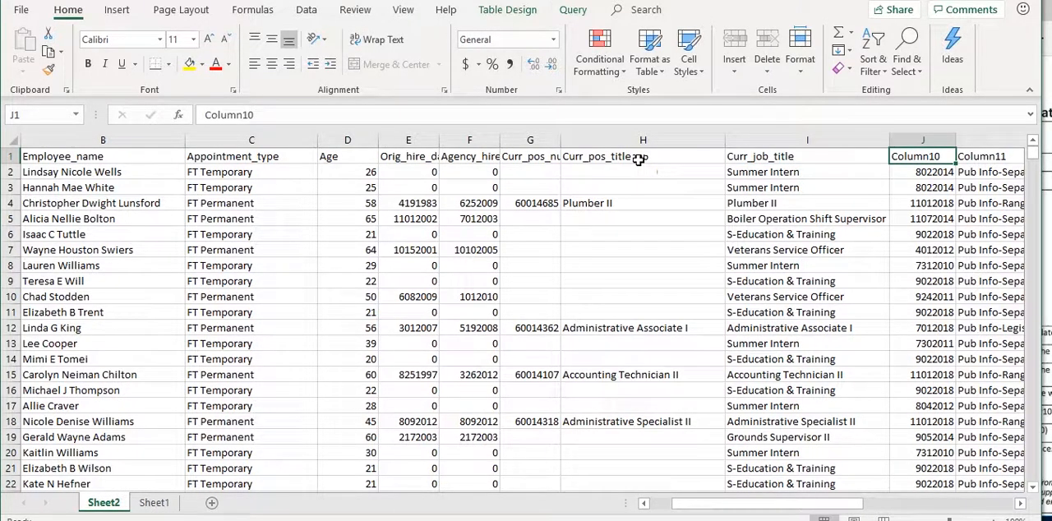
# Rename the header of column J as Last_pub_info_action_date
pyautogui.write('Last_pub_info_action+')
pyautogui.press('BackSpace')
pyautogui.press('BackSpace')
pyautogui.write('_date')
pyautogui.press('Tab')
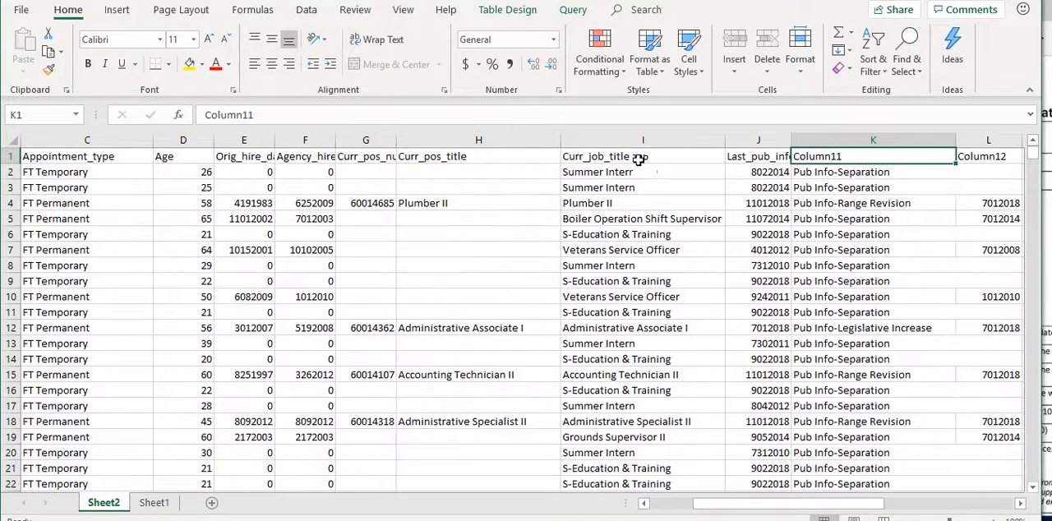
# Rename the header of column K as Last_pub_info_action
pyautogui.write('L')
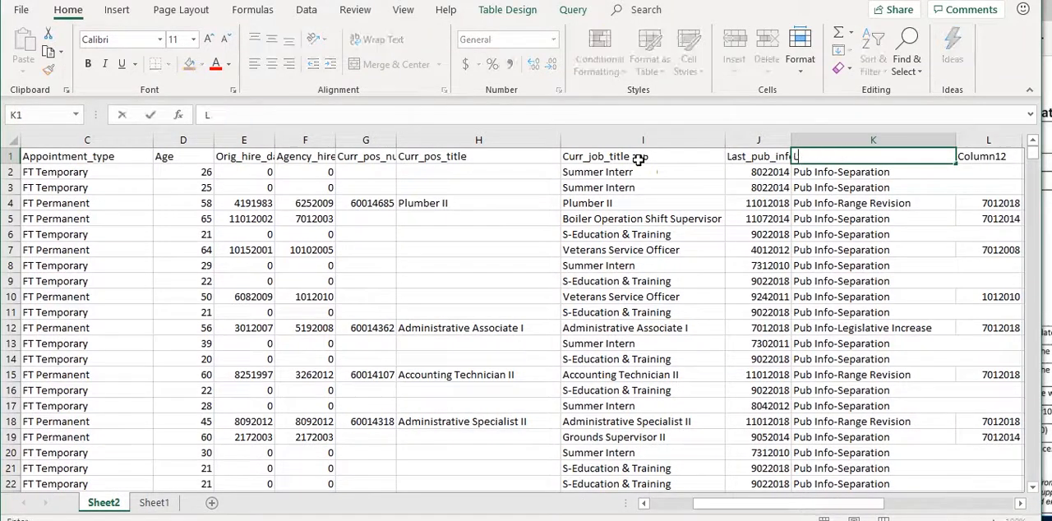
pyautogui.write('ast_pub_info_action')
pyautogui.press('Tab')
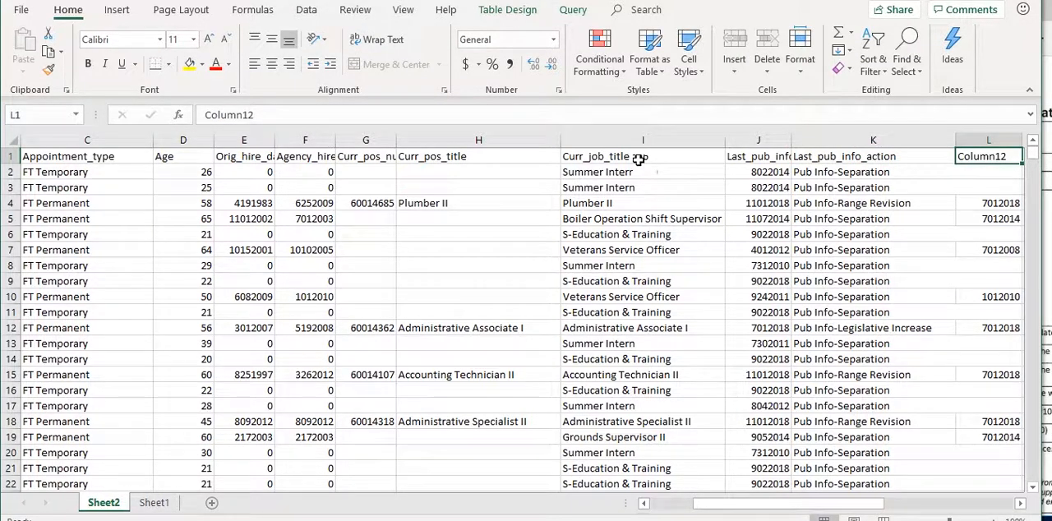
# Rename the header of column L as Last_salary_increase_date
pyautogui.write('Last_sal')
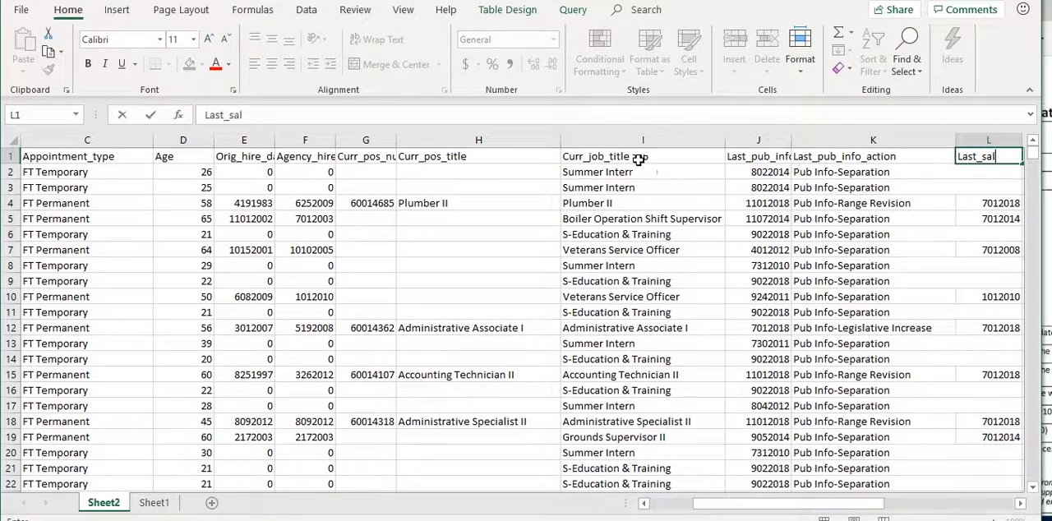
pyautogui.write('ary_increase')
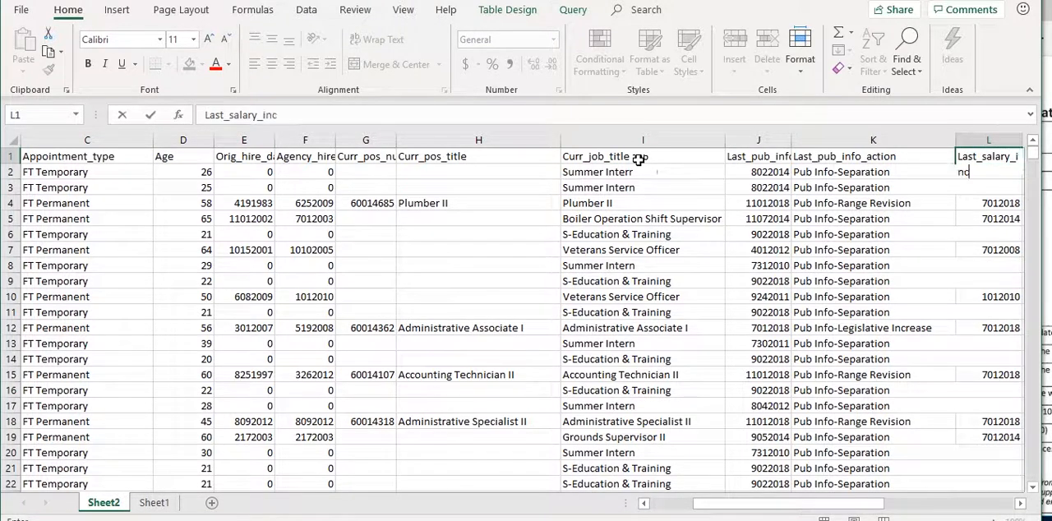
pyautogui.press('BackSpace')
pyautogui.press('BackSpace')
pyautogui.write('se_date')
pyautogui.press('Tab')
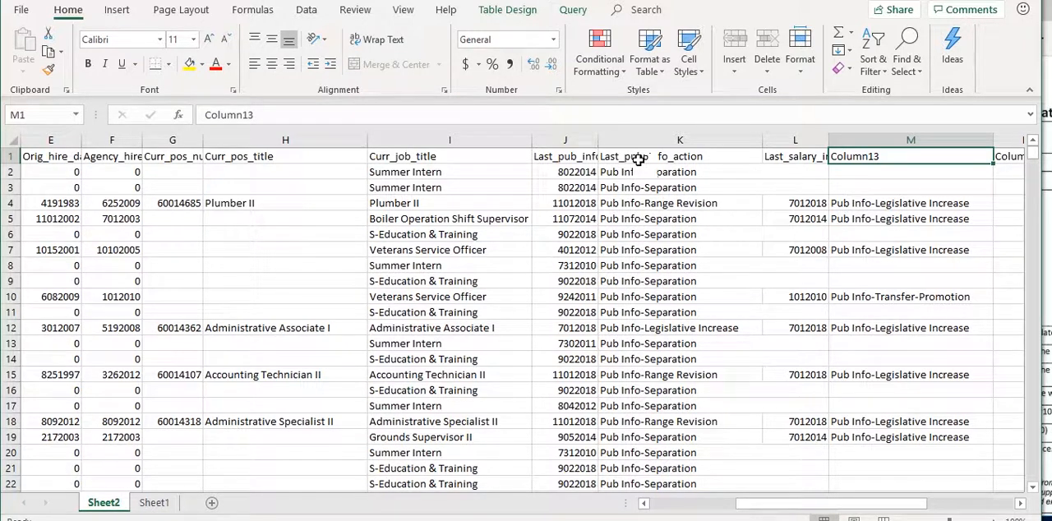
# Rename the header of column M as Last_salary_increase_action
pyautogui.write('Las')
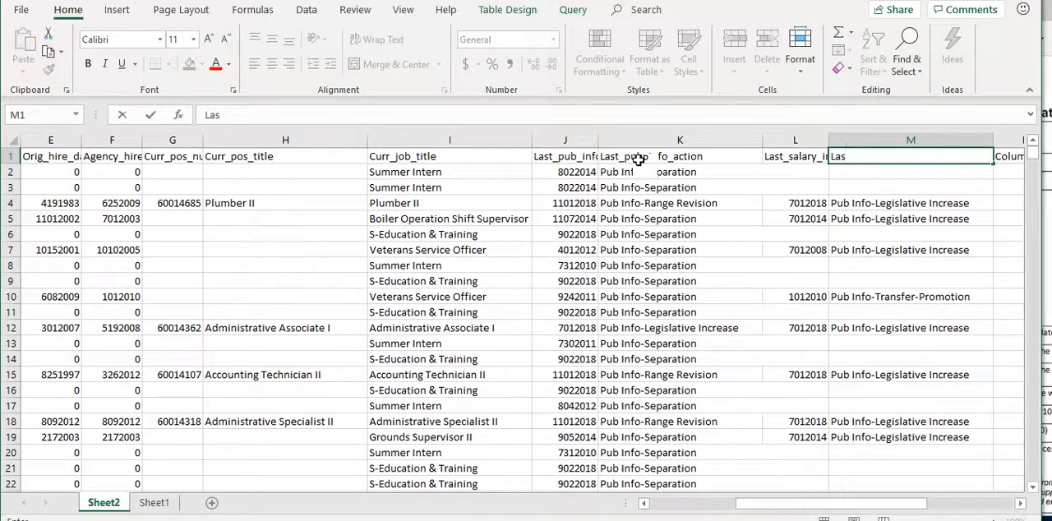
pyautogui.press('BackSpace')
pyautogui.press('BackSpace')
pyautogui.press('BackSpace')
pyautogui.write('Last_salary_icncrease_action')
pyautogui.press('Tab')
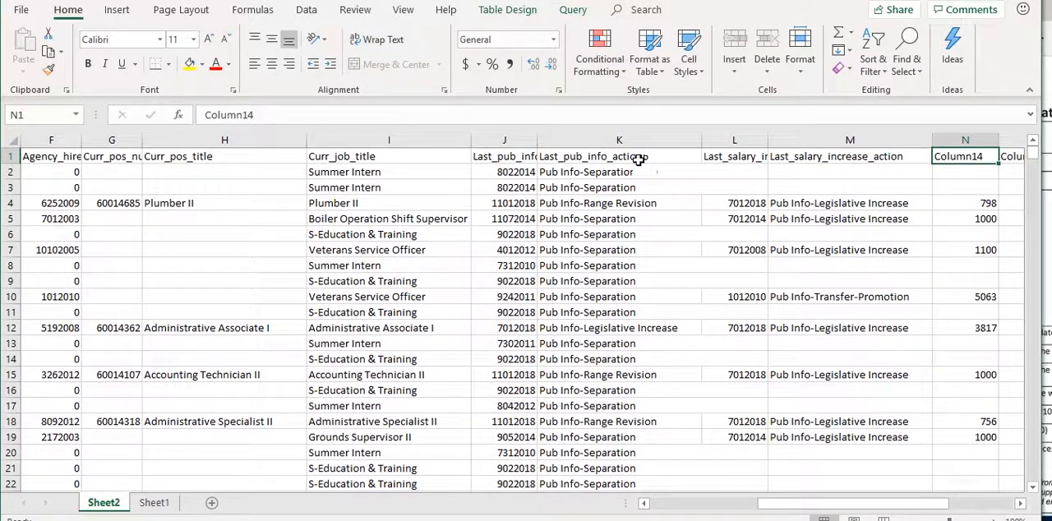
# Rename the header of column N as Last_salary_change_amount
pyautogui.write('Last_sa')
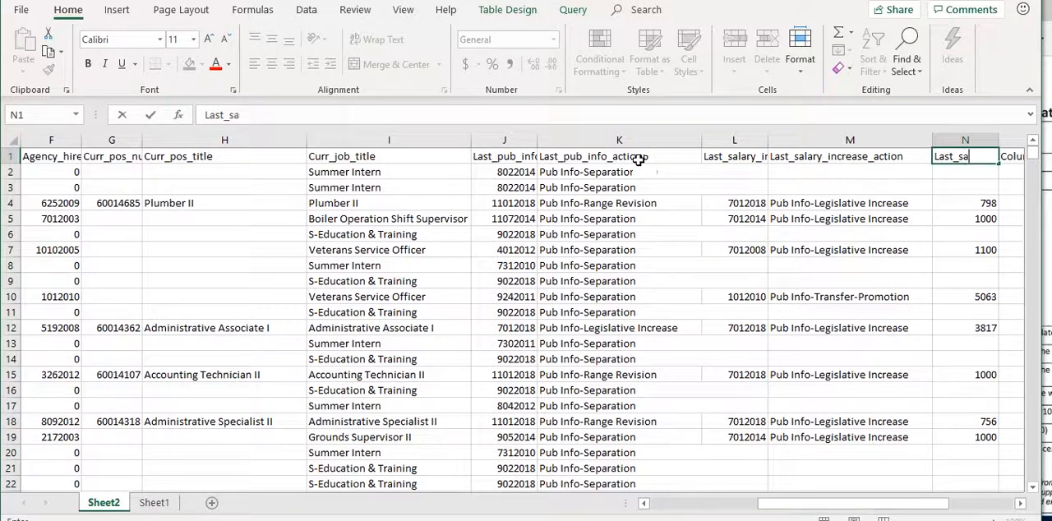
pyautogui.write('lary_chan')
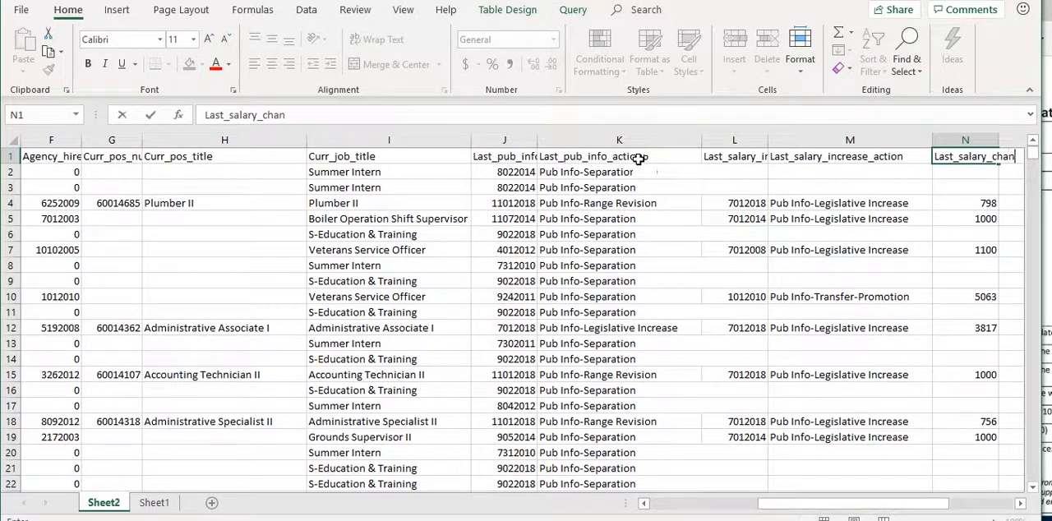
pyautogui.write('ge_amount')
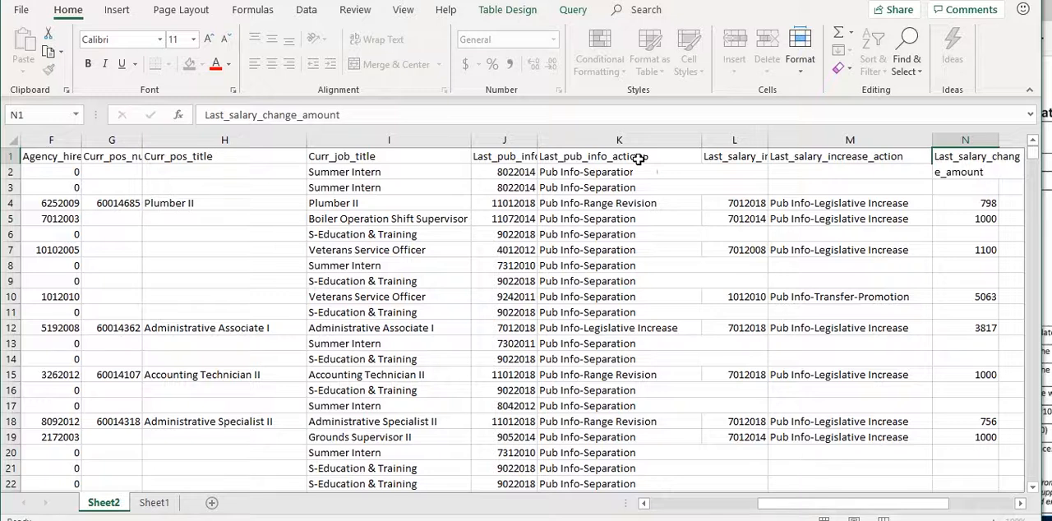
pyautogui.press('Tab')
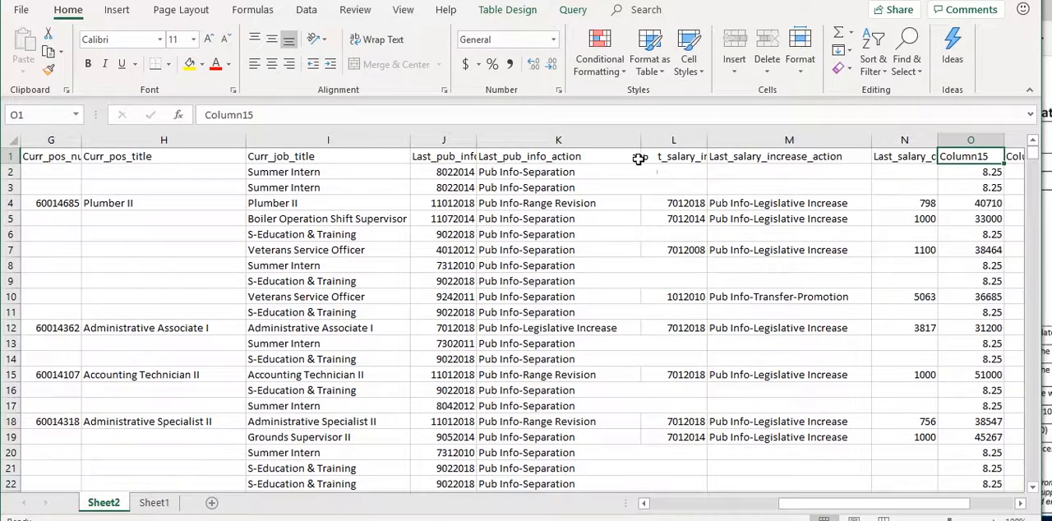
# Rename the headers of columns O and P as Current_salary and Pos_county
pyautogui.write('Current_salary')
pyautogui.press('Tab')
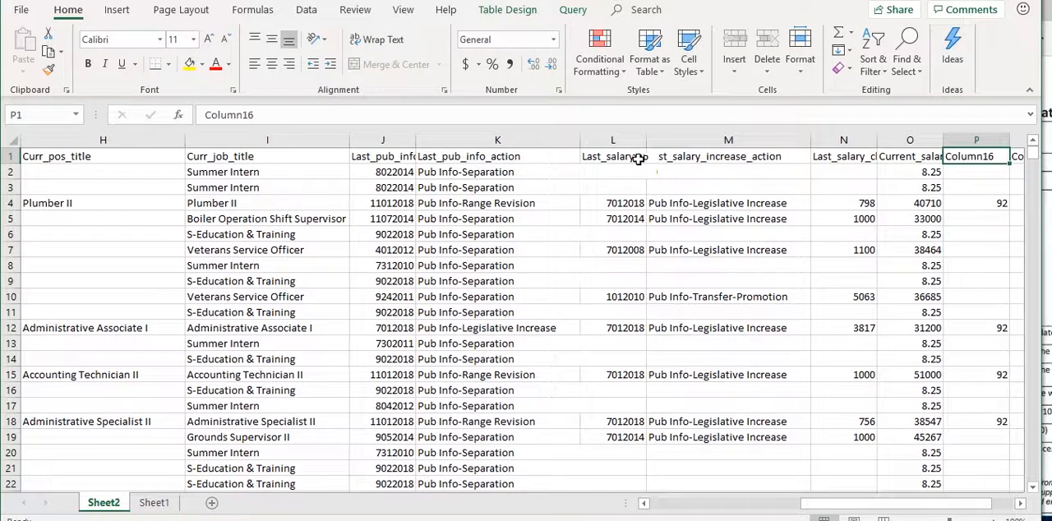
pyautogui.write('Pos_county')
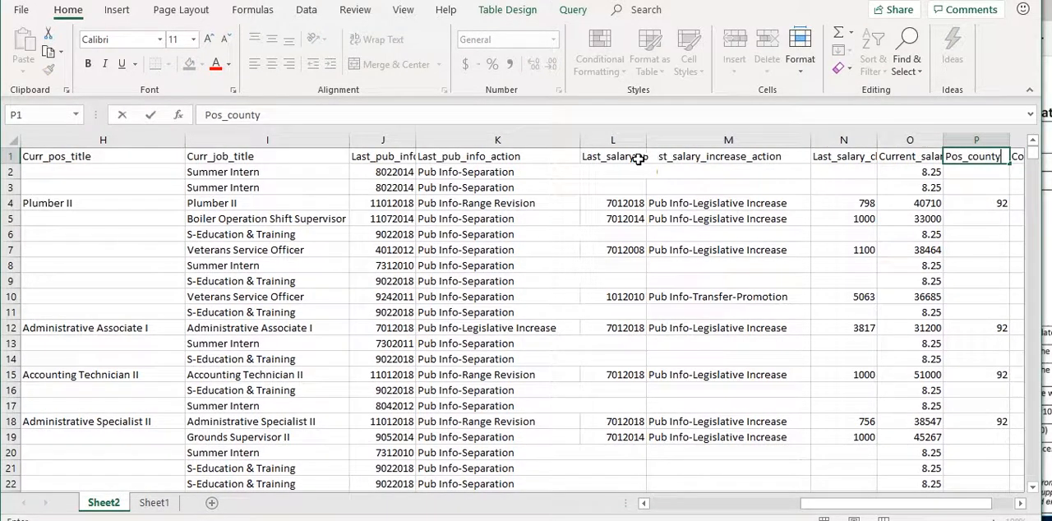
pyautogui.press('Tab')
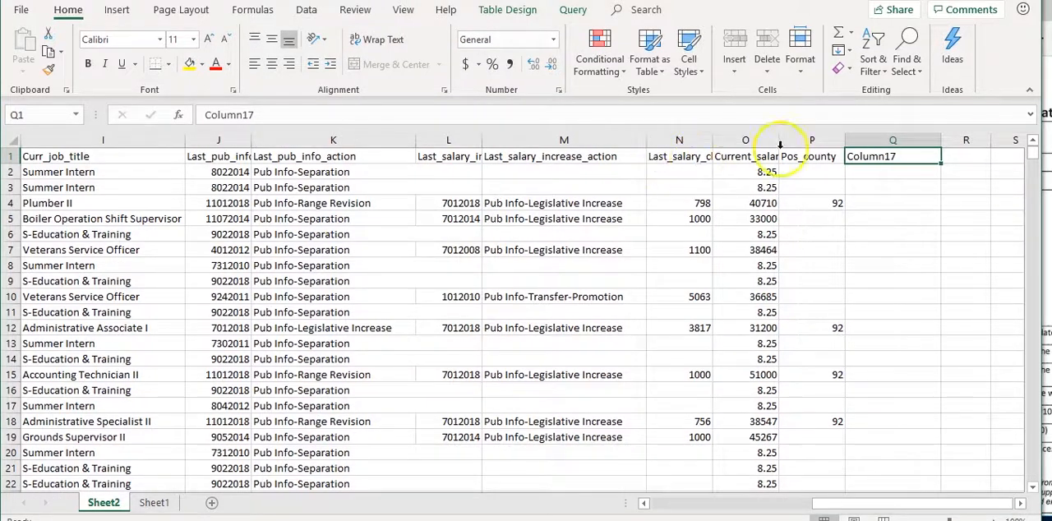
# Delete the empty Column17 (column Q) from the employee table
pyautogui.click(888, 141)
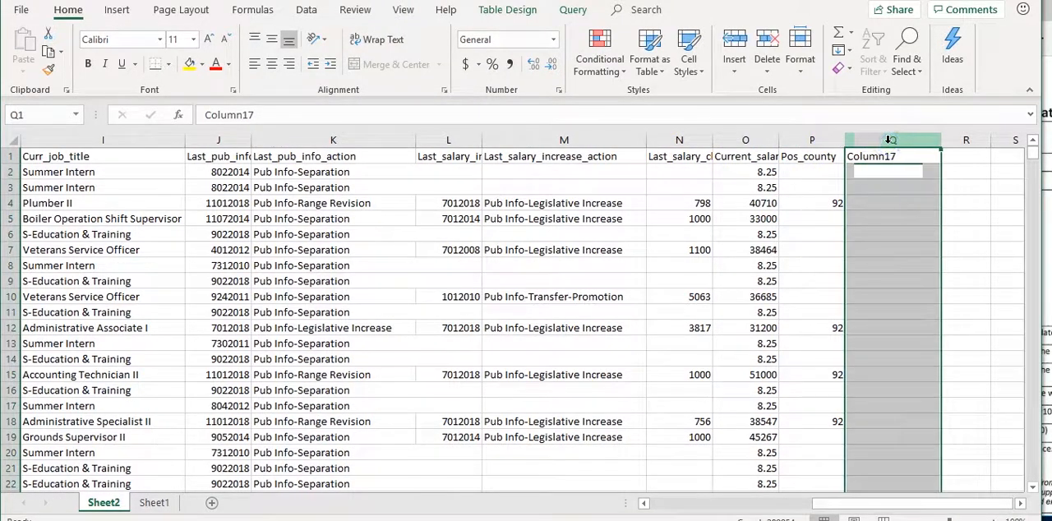
pyautogui.rightClick(889, 140)
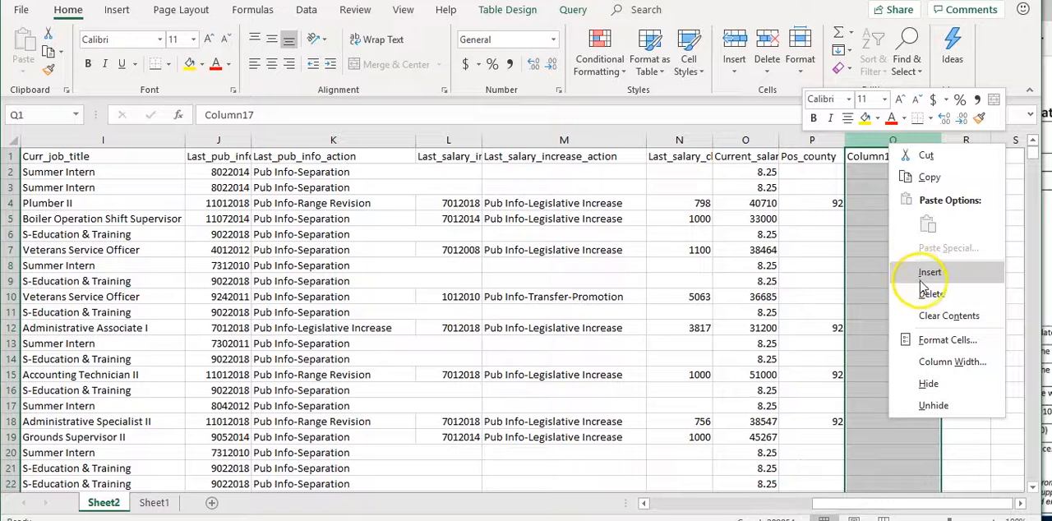
pyautogui.click(932, 294)
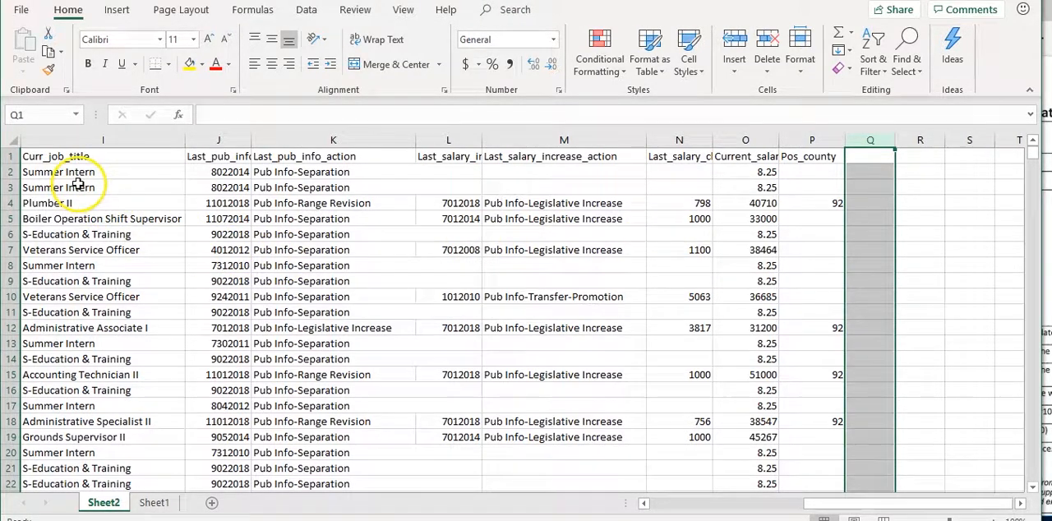
pyautogui.click(96, 203)
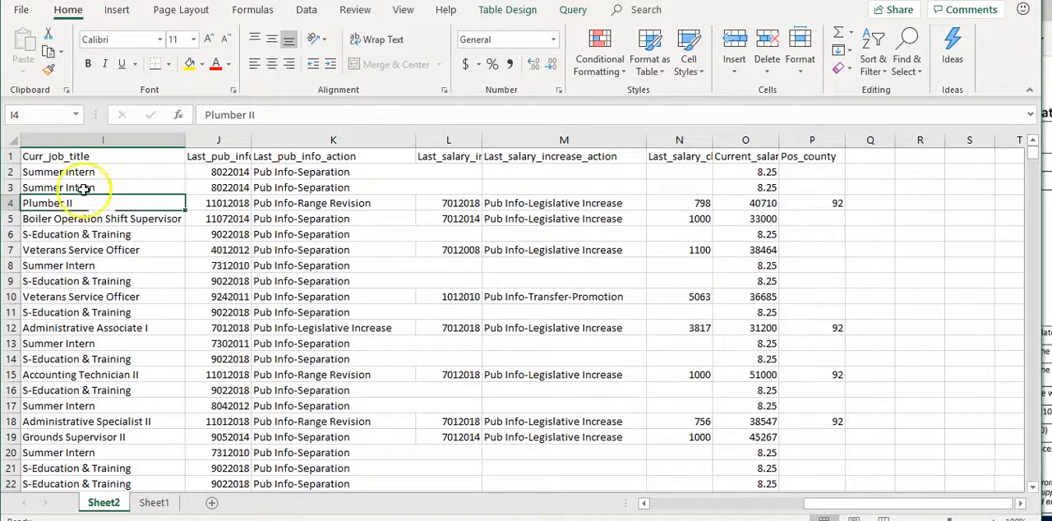
# Start saving the workbook under a new name in the folder D:\Data_class\Lessons\Week3_class1
pyautogui.click(23, 15)
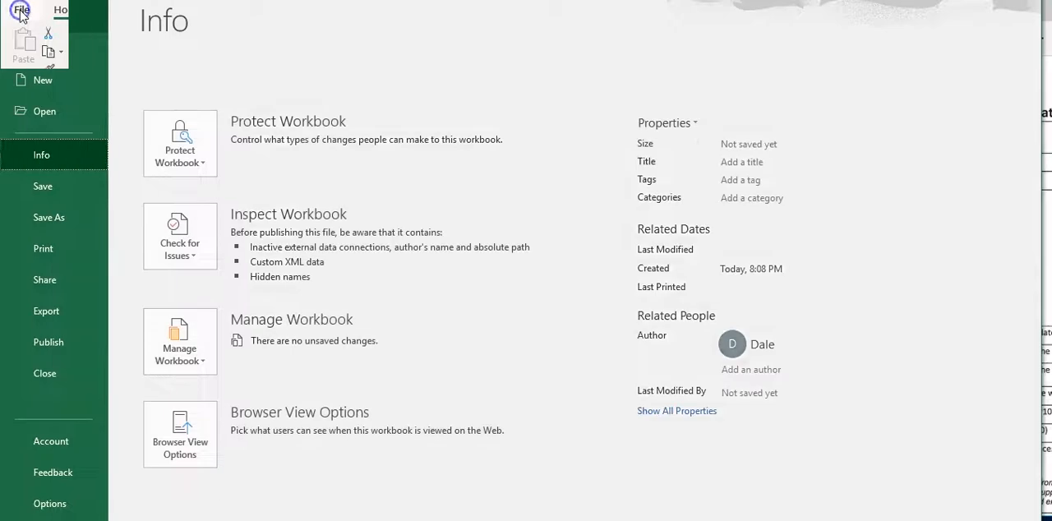
pyautogui.click(50, 216)
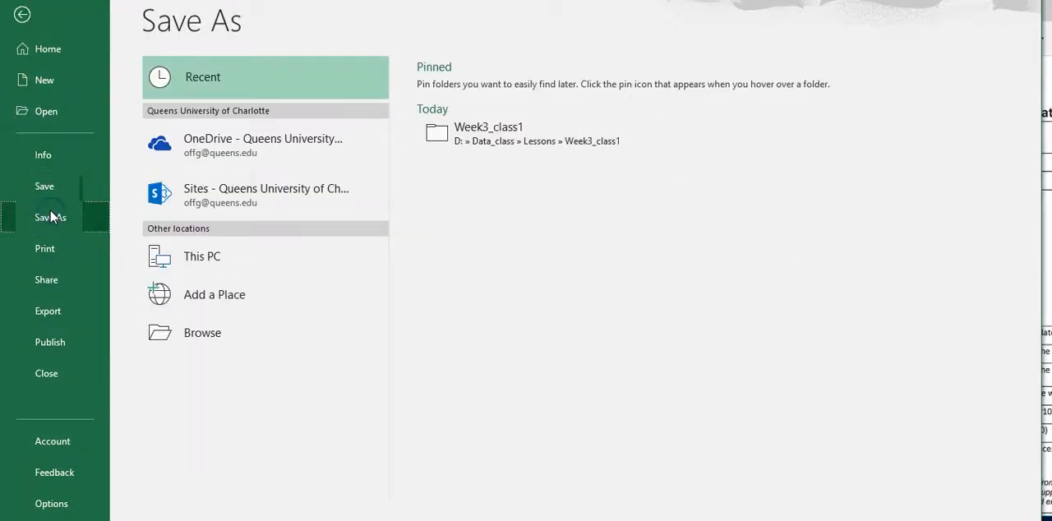
pyautogui.click(180, 333)
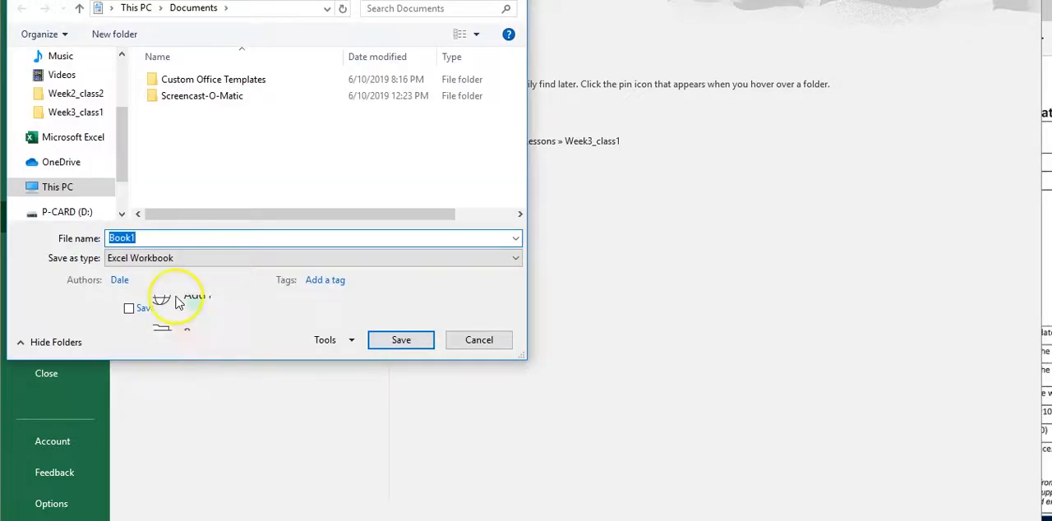
pyautogui.click(71, 214)
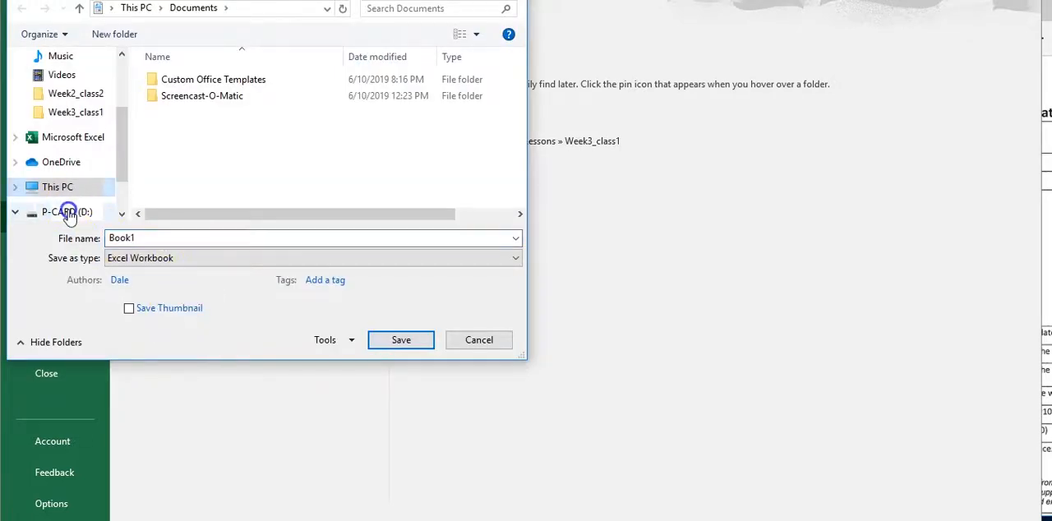
pyautogui.doubleClick(181, 79)
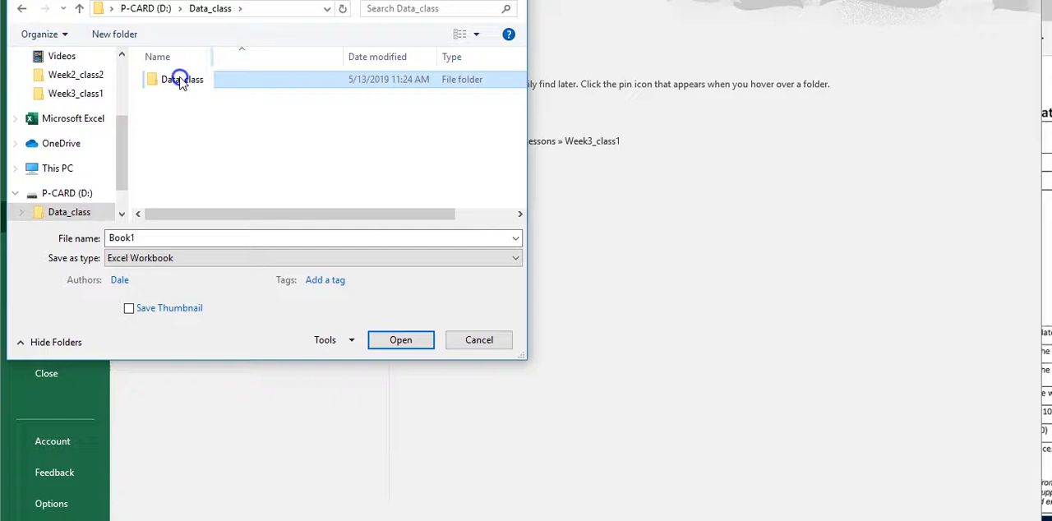
pyautogui.doubleClick(181, 79)
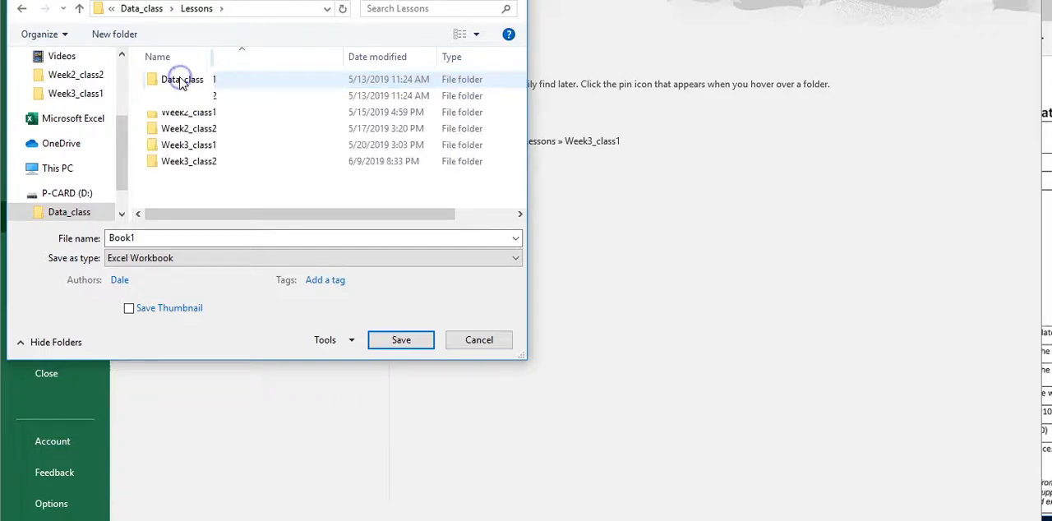
pyautogui.doubleClick(189, 145)
# Name the file Nc_employees_original and save it as an Excel Workbook
pyautogui.click(148, 238)
pyautogui.write('I')
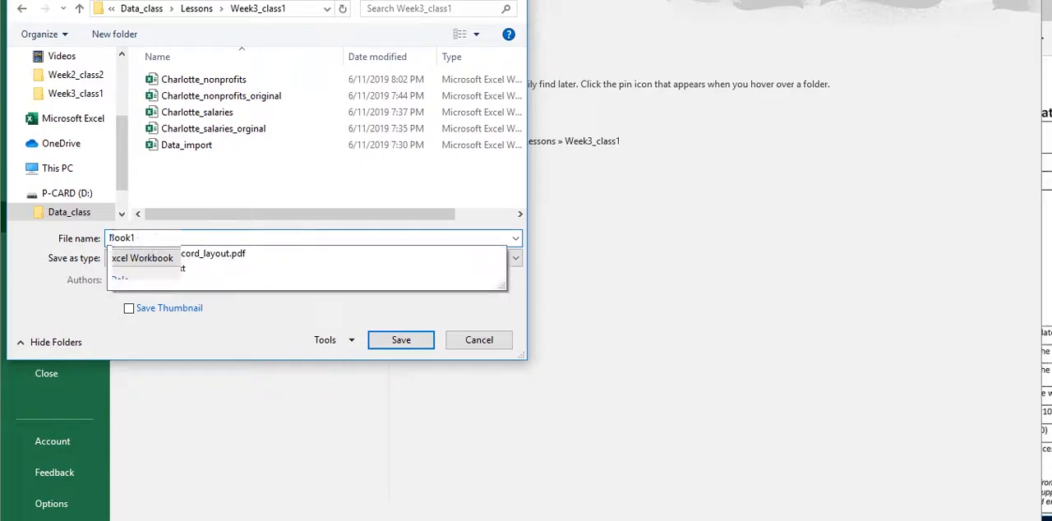
pyautogui.write('c')
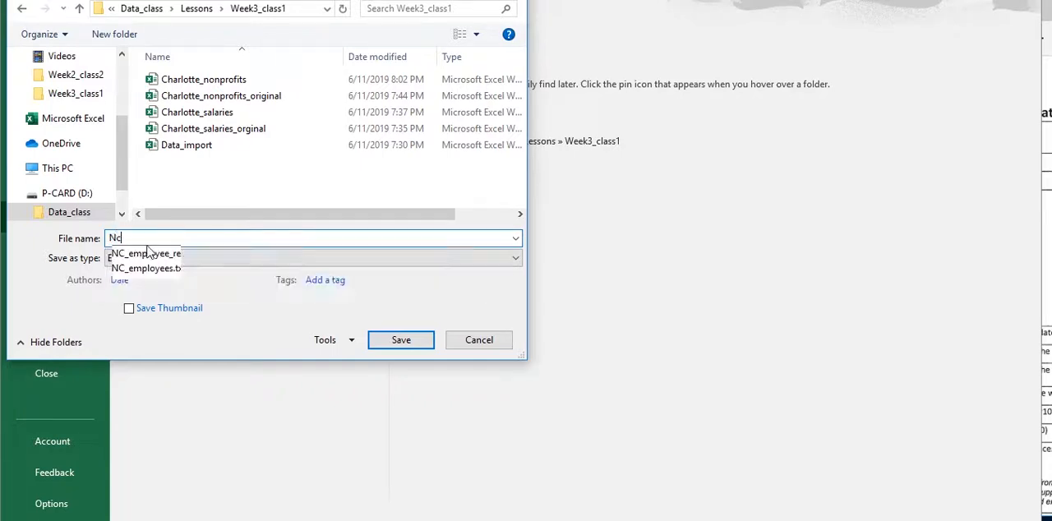
pyautogui.write('_employs')
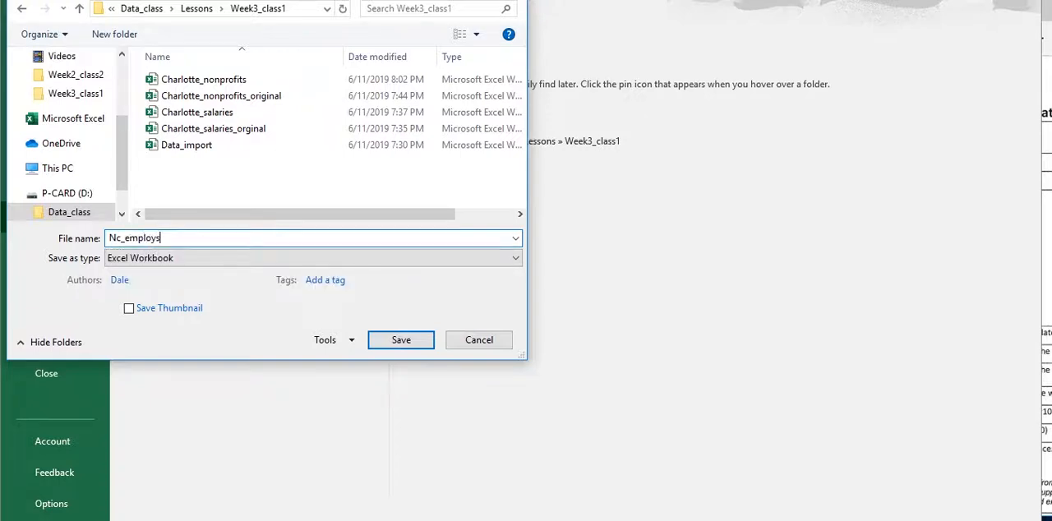
pyautogui.press('BackSpace')
pyautogui.write('ees')
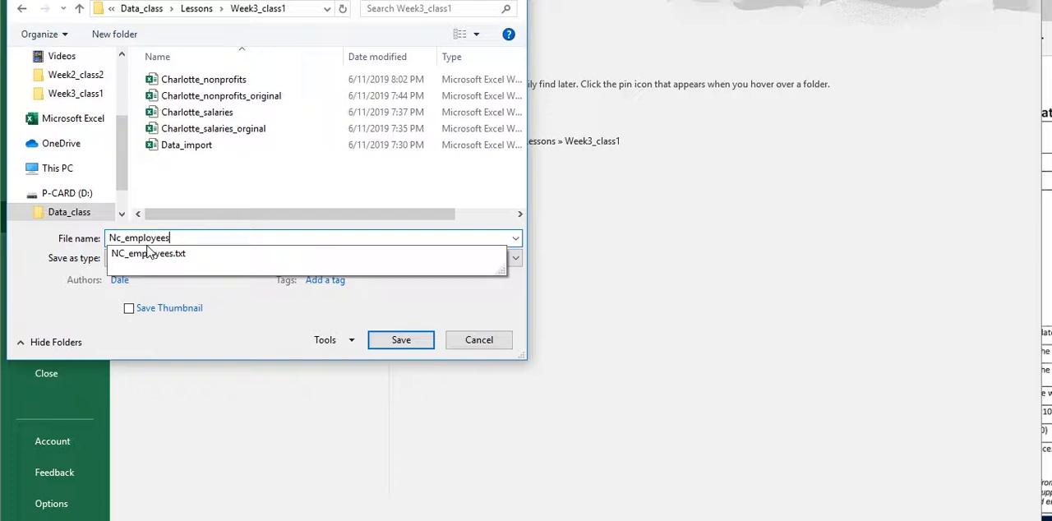
pyautogui.write('_original')
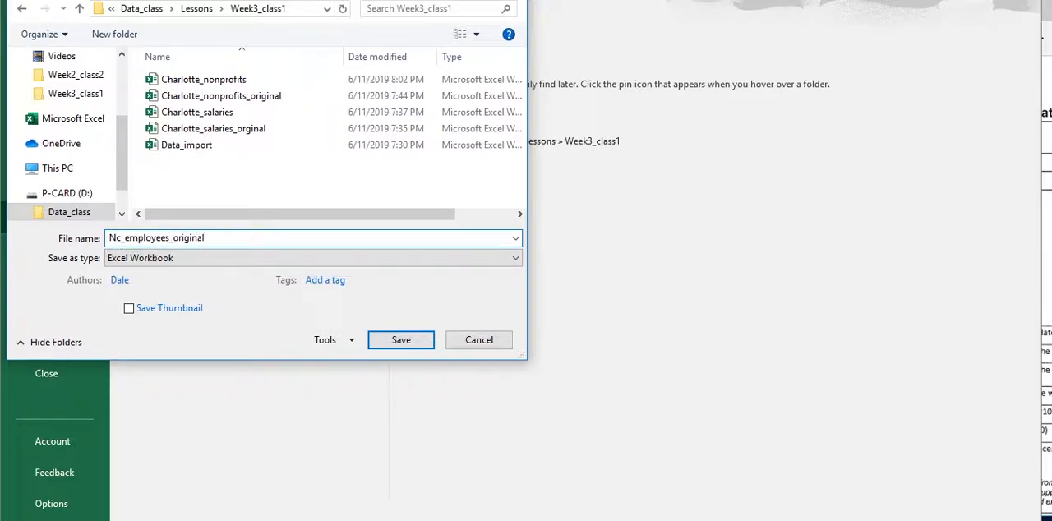
pyautogui.click(404, 340)
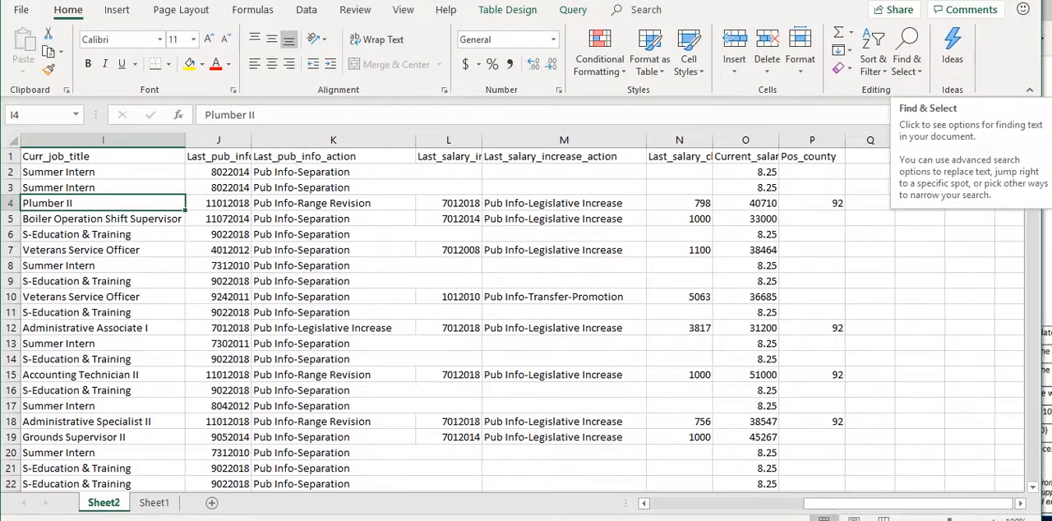
# Put away the workbook and record layout windows and switch to the Week3_class1 folder in File Explorer
pyautogui.click(955, 4)
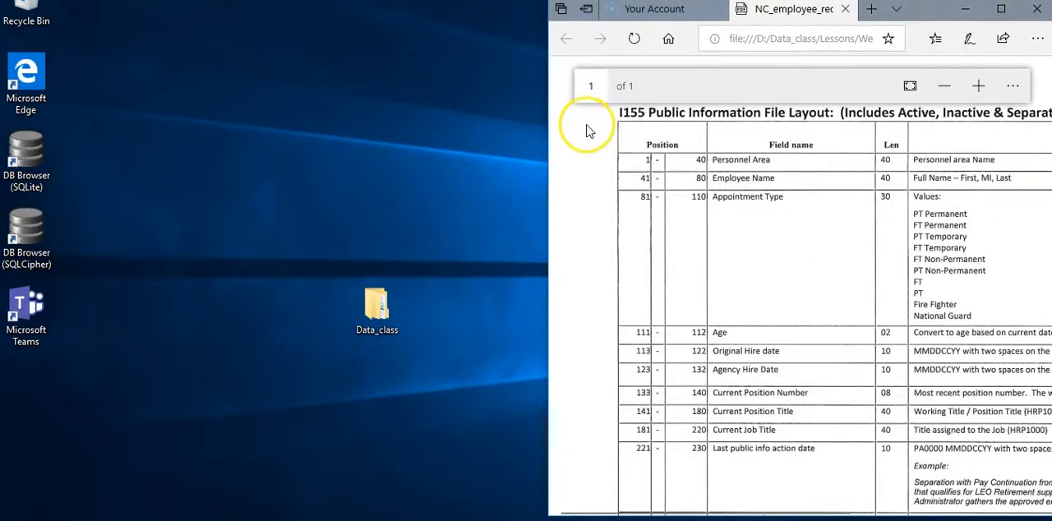
pyautogui.click(965, 9)
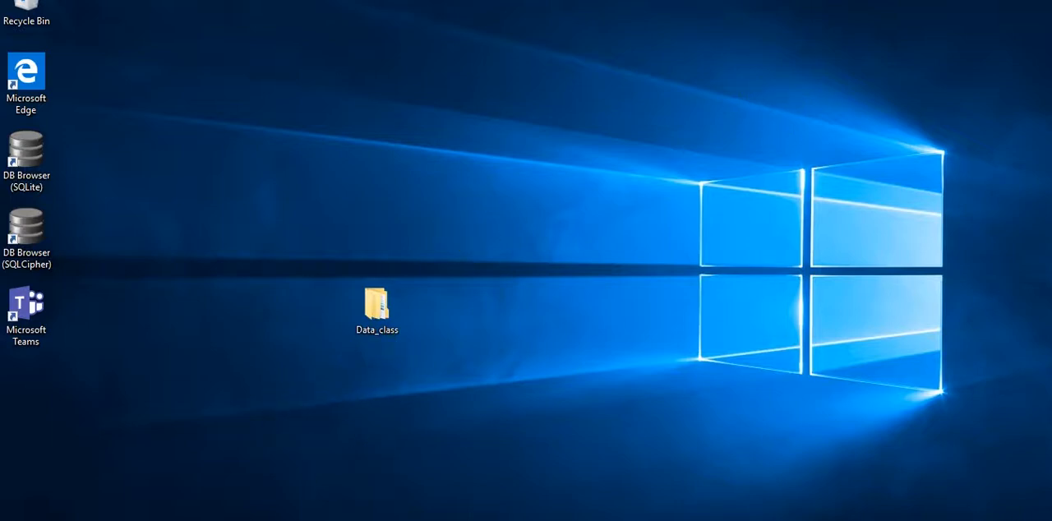
pyautogui.click(320, 493)
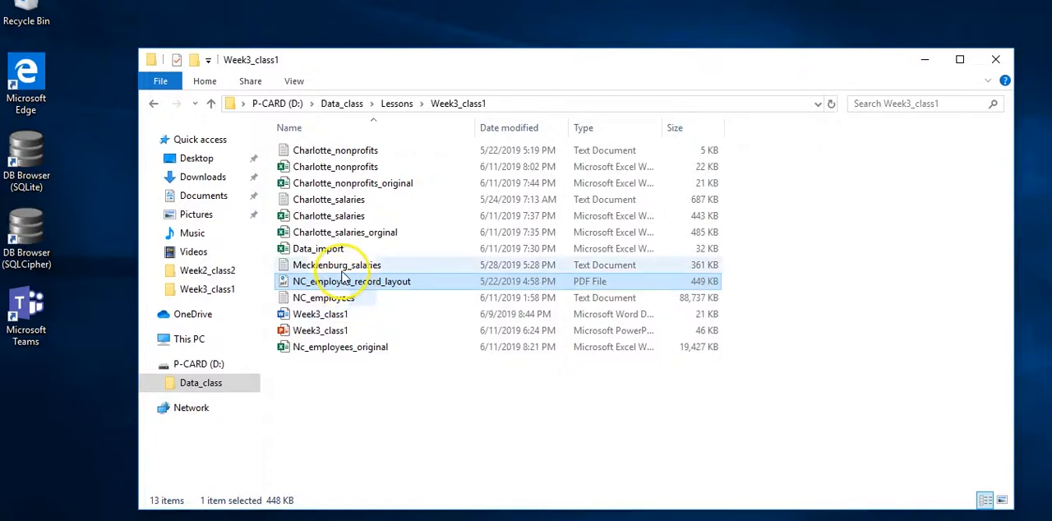
# Duplicate the Nc_employees_original workbook within the Week3_class1 folder
pyautogui.click(336, 348)
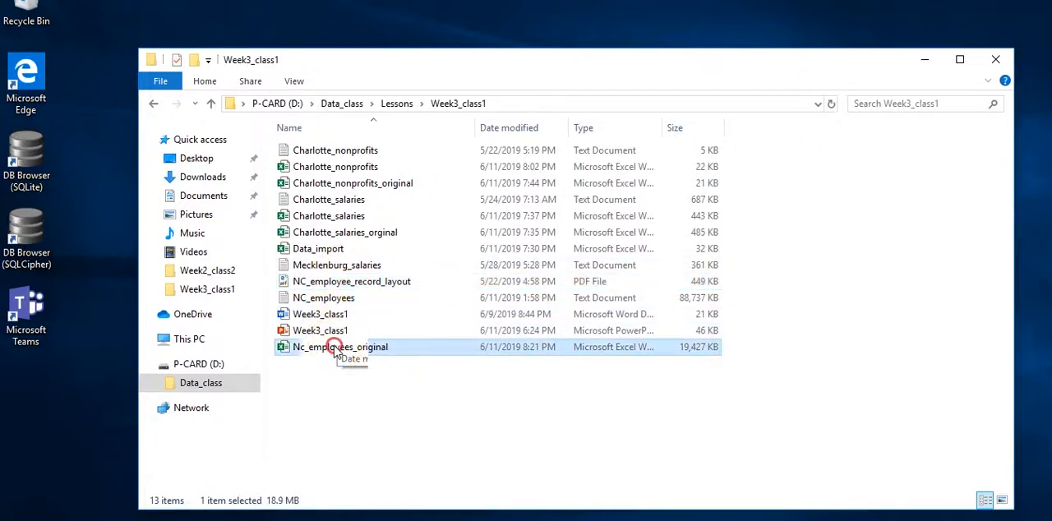
pyautogui.rightClick(336, 348)
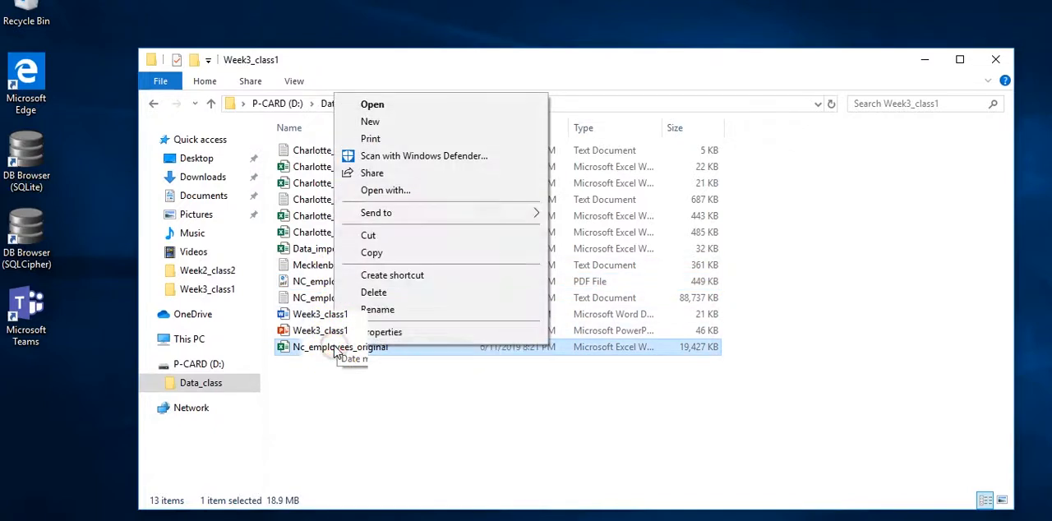
pyautogui.click(368, 255)
pyautogui.click(333, 393)
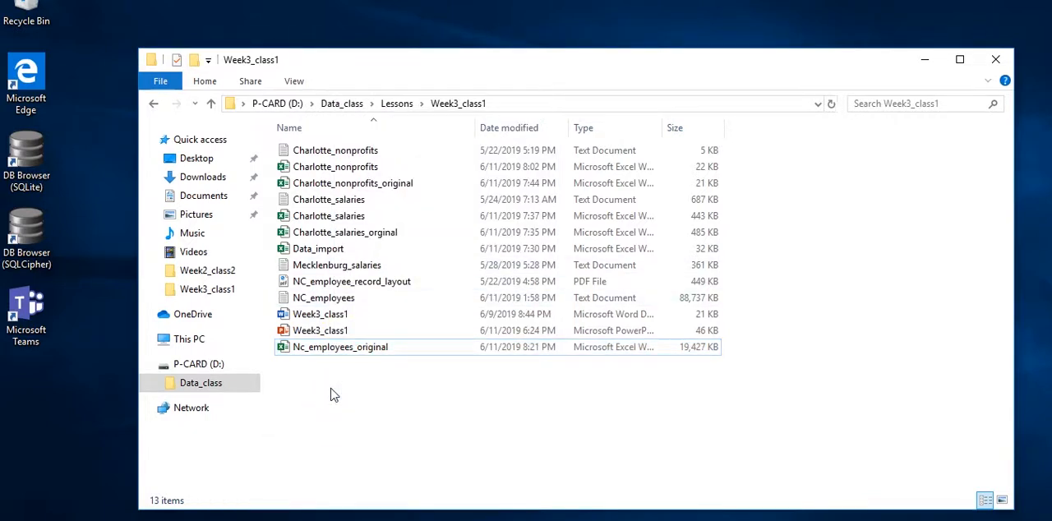
pyautogui.hotkey('ctrl', 'v')
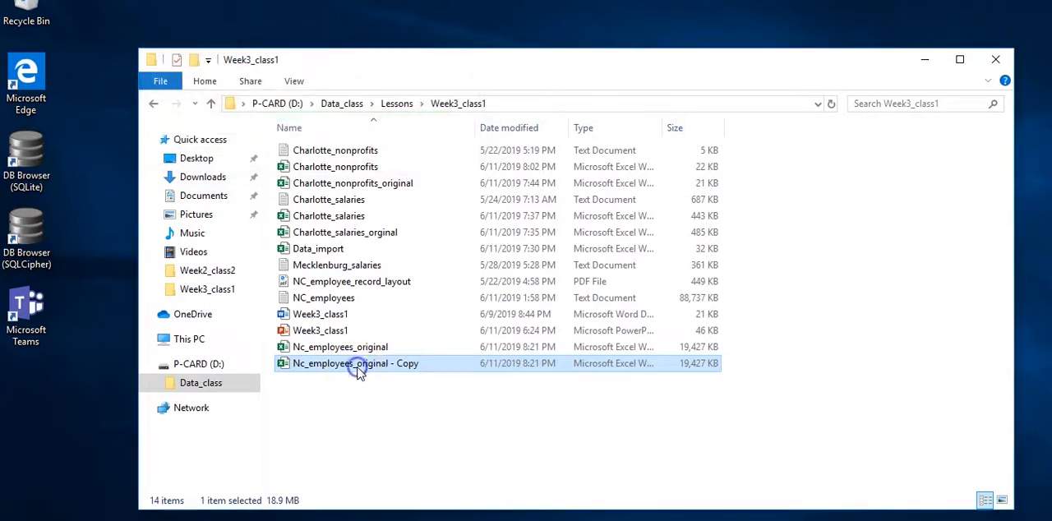
# Rename the duplicated workbook by removing the "original - Copy" ending from its file name
pyautogui.click(358, 368)
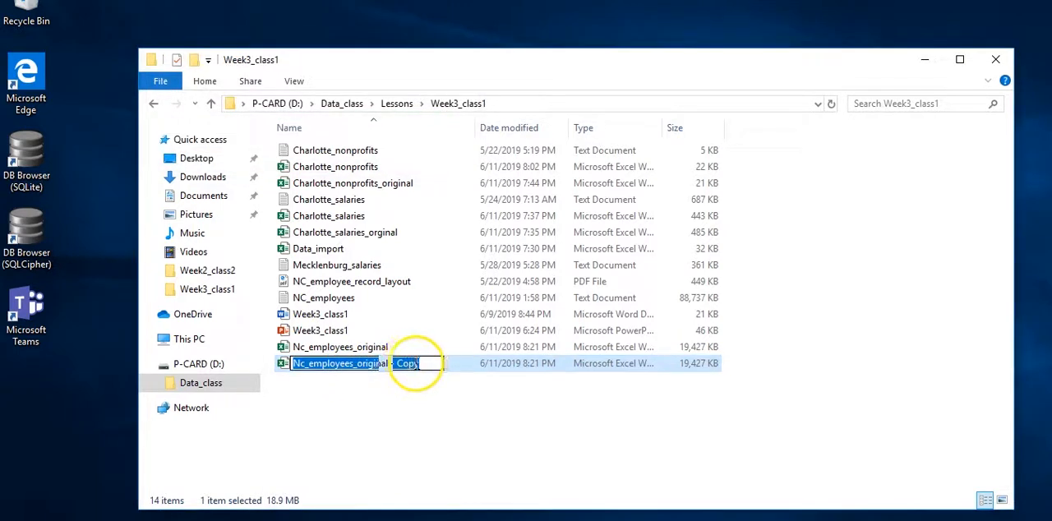
pyautogui.doubleClick(411, 365)
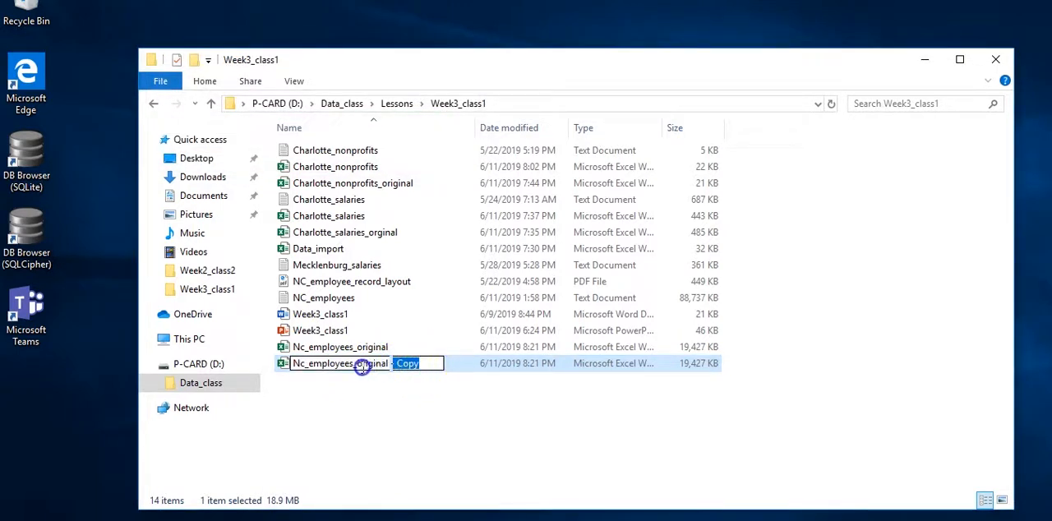
pyautogui.press('BackSpace')
pyautogui.press('BackSpace')
pyautogui.press('BackSpace')
pyautogui.press('BackSpace')
pyautogui.press('BackSpace')
pyautogui.press('BackSpace')
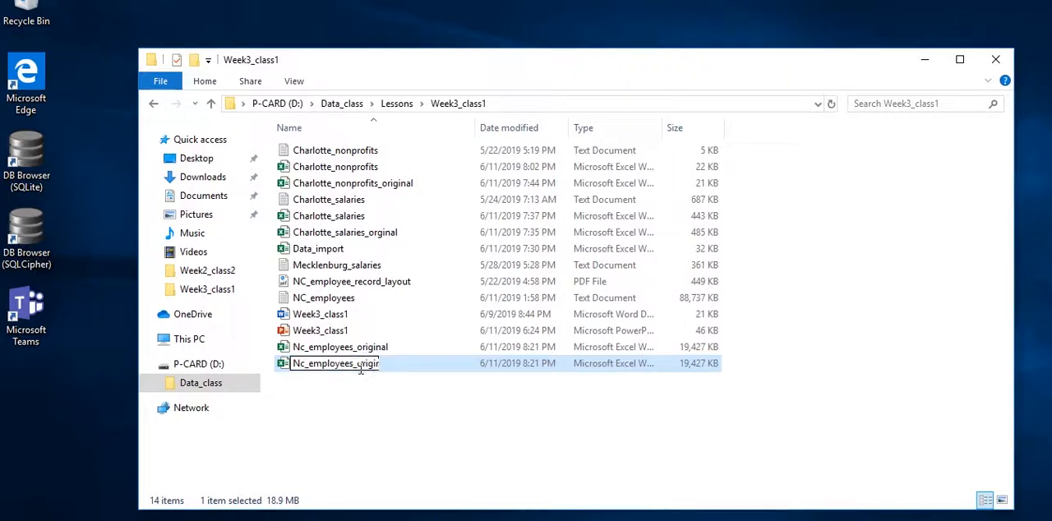
pyautogui.press('BackSpace')
pyautogui.press('BackSpace')
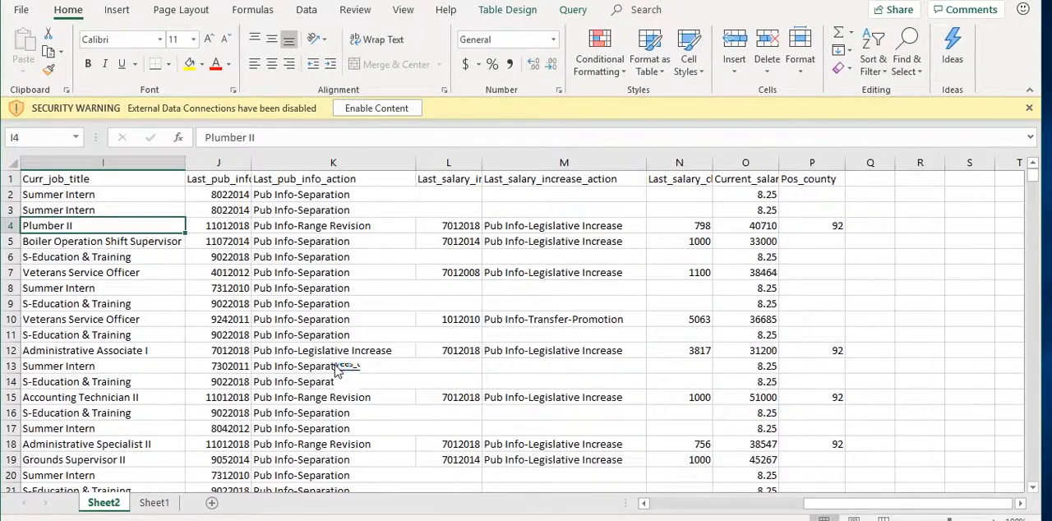
# Open the renamed copy in Excel and enable its external data content
pyautogui.click(375, 108)
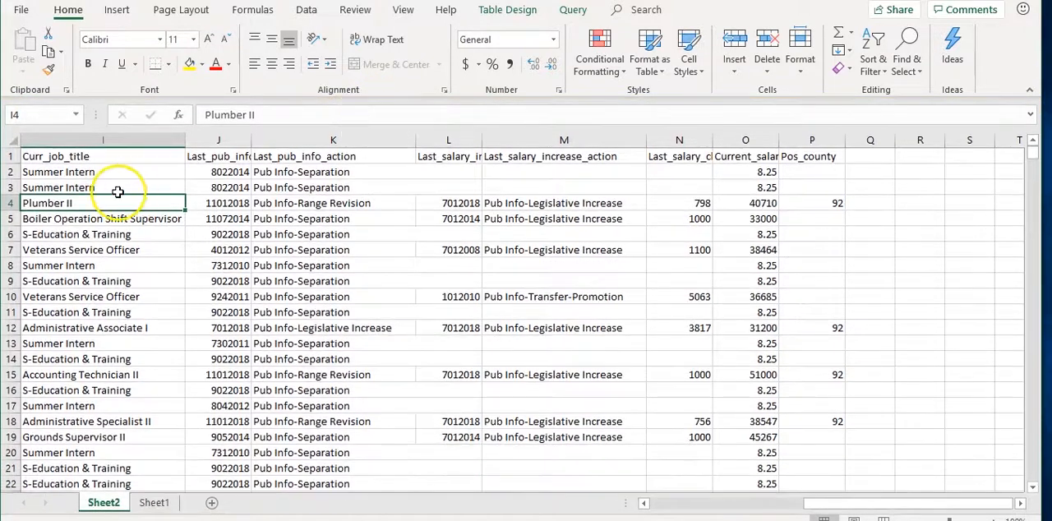
# Auto-fit the width of every column on Sheet2 to its contents
pyautogui.click(9, 141)
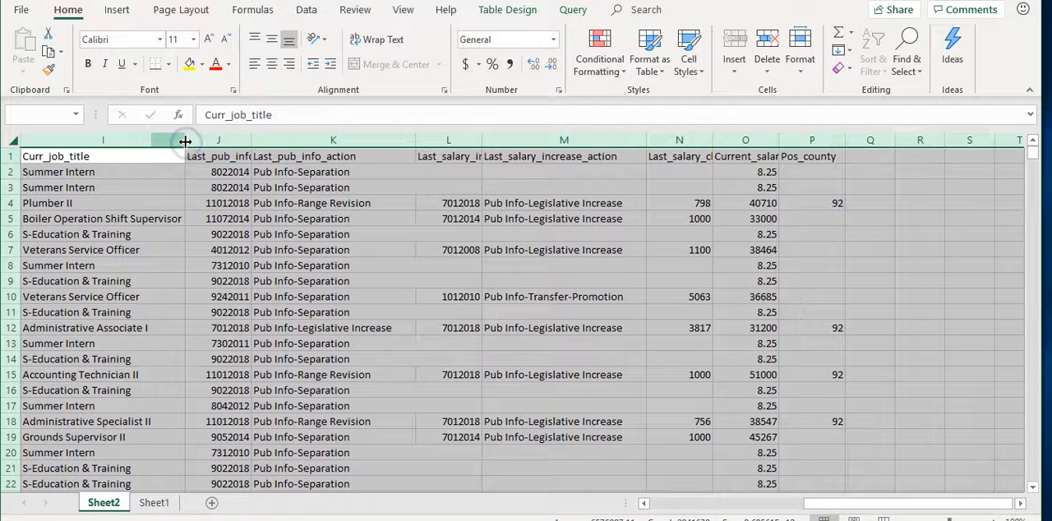
pyautogui.doubleClick(187, 136)
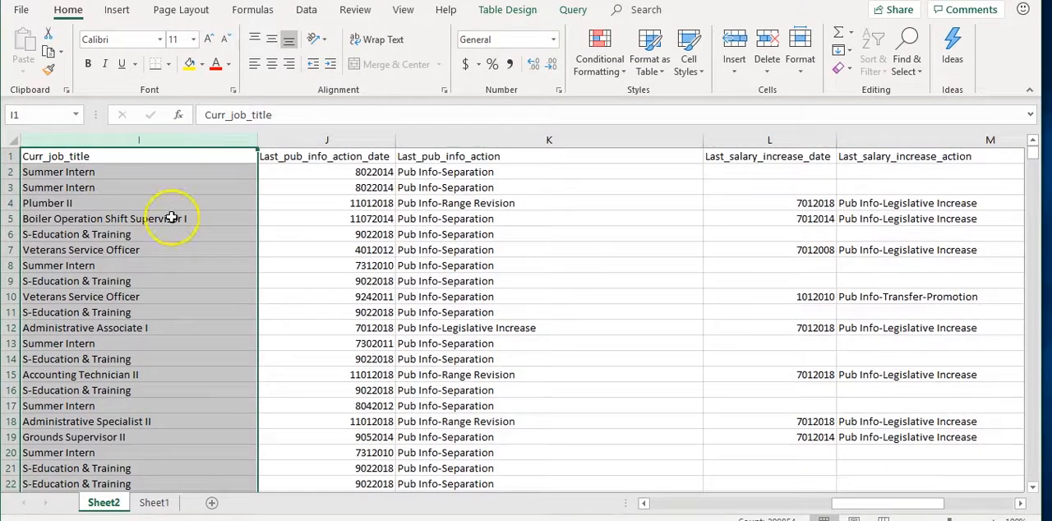
pyautogui.click(16, 142)
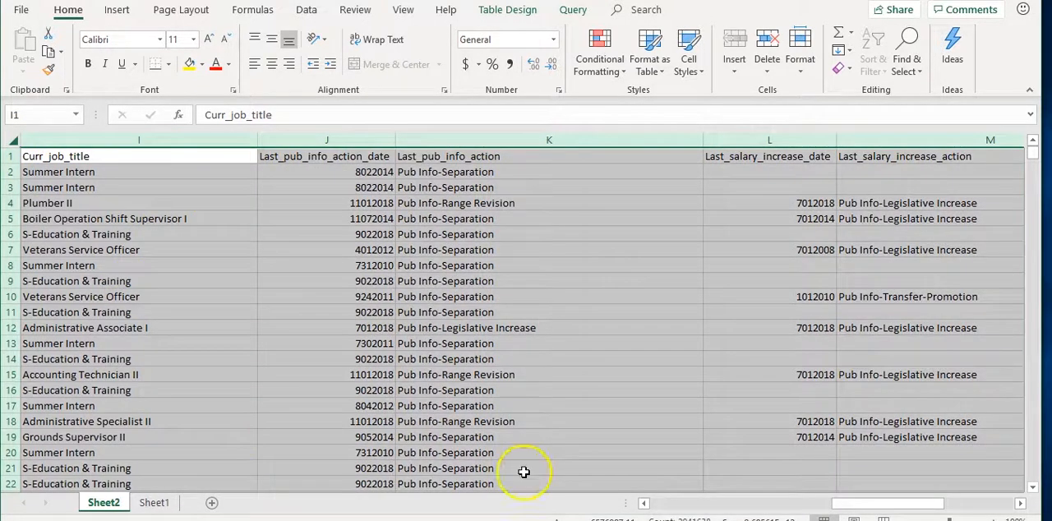
pyautogui.click(682, 503)
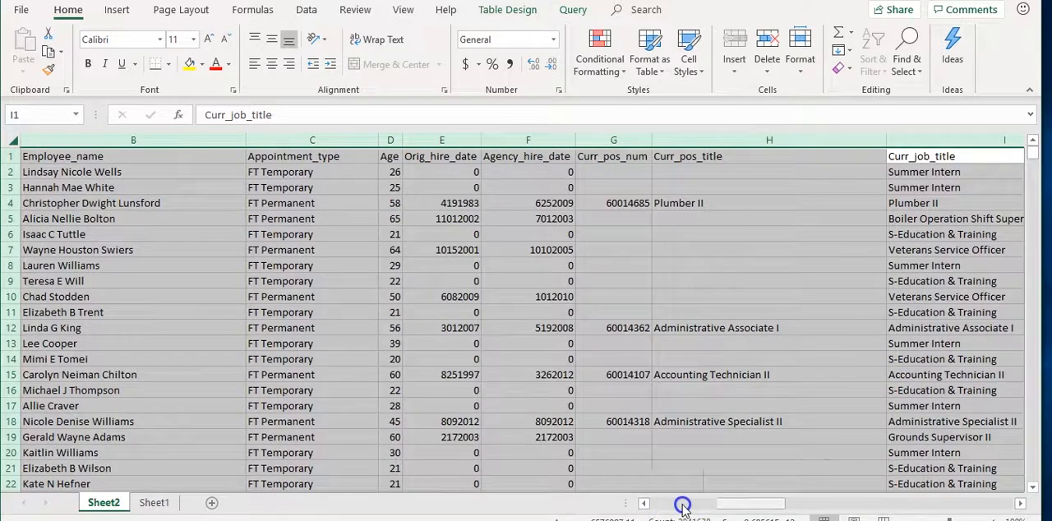
# Review the columns across row 5, from Personnel_area through Pos_county
pyautogui.click(86, 219)
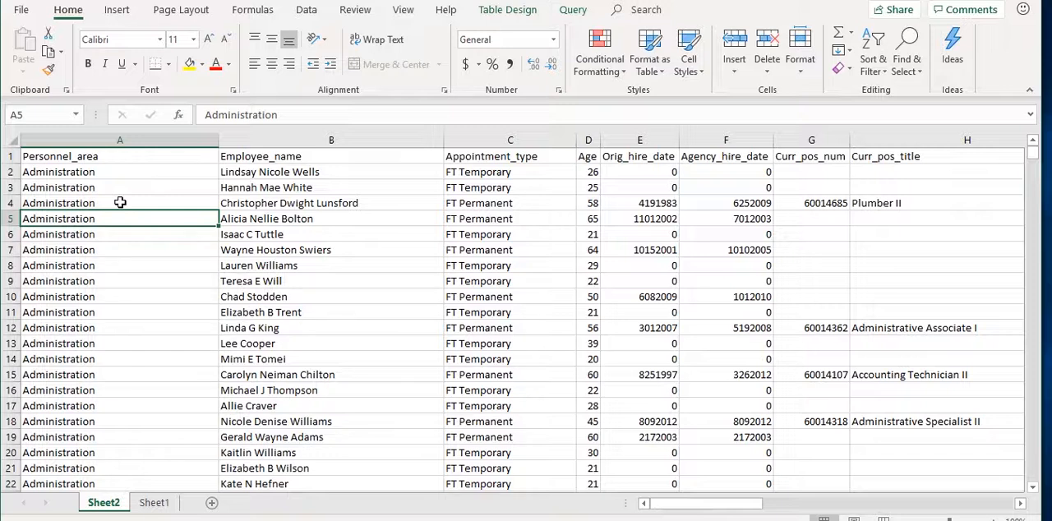
pyautogui.press('Right')
pyautogui.press('Right')
pyautogui.press('Right')
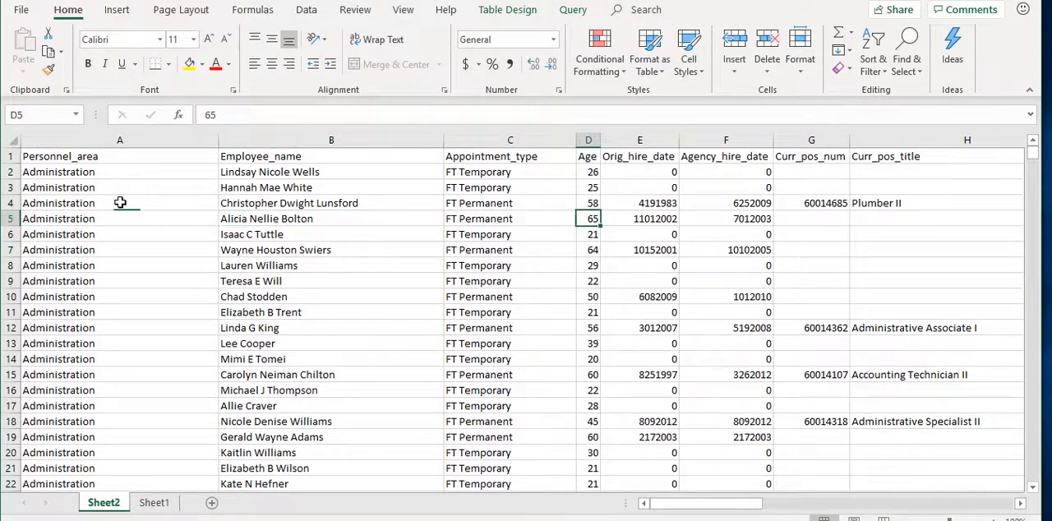
pyautogui.press('Right')
pyautogui.press('Right')
pyautogui.press('Right')
pyautogui.press('Right')
pyautogui.press('Right')
pyautogui.press('Right')
pyautogui.press('Right')
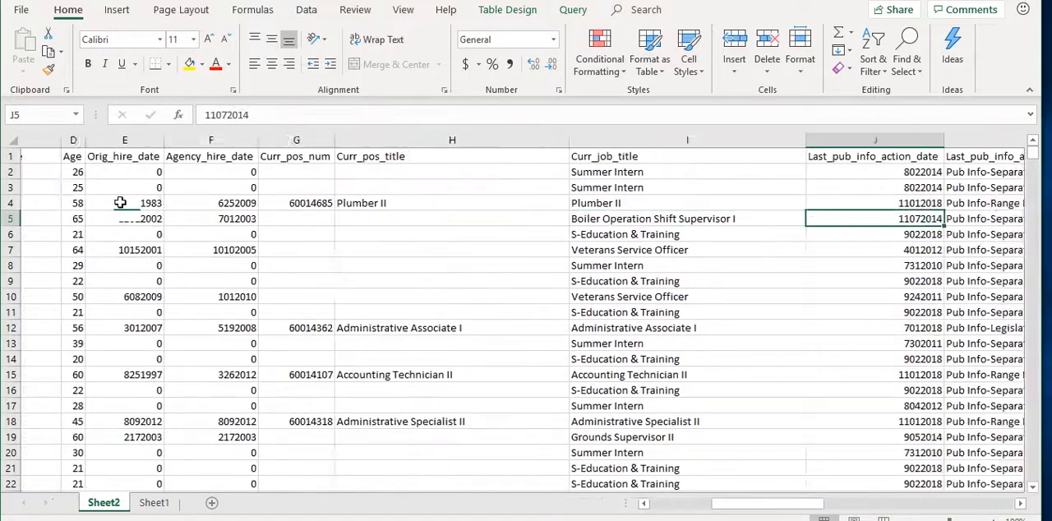
pyautogui.press('Right')
pyautogui.press('Right')
pyautogui.press('Right')
pyautogui.press('Right')
pyautogui.press('Right')
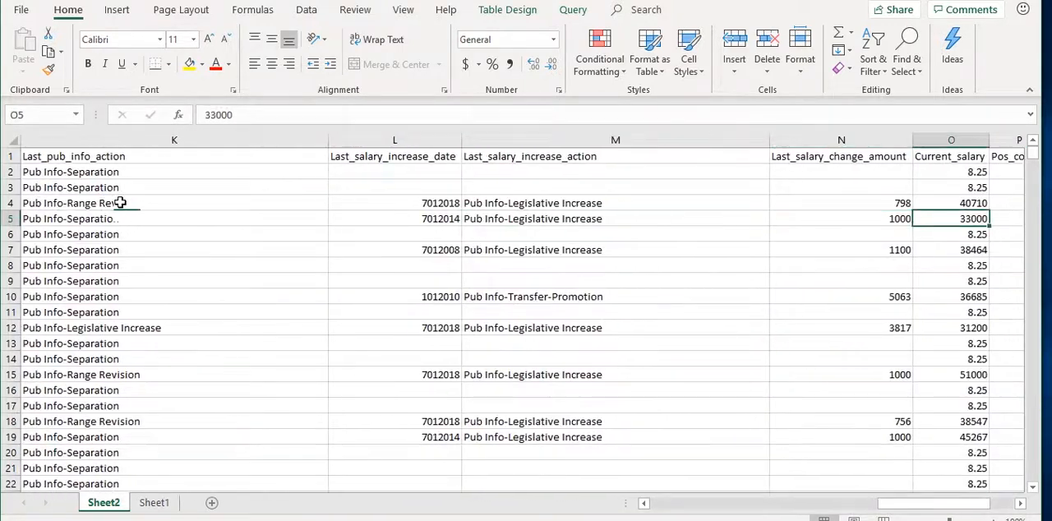
pyautogui.press('Right')
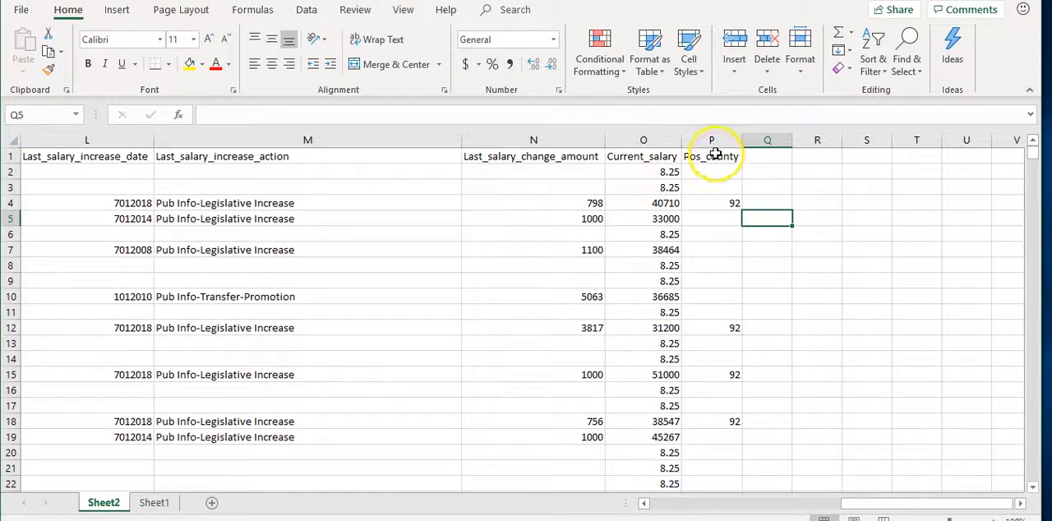
# Examine the county codes in the Pos_county column, both in the first rows and several thousand rows down
pyautogui.click(715, 201)
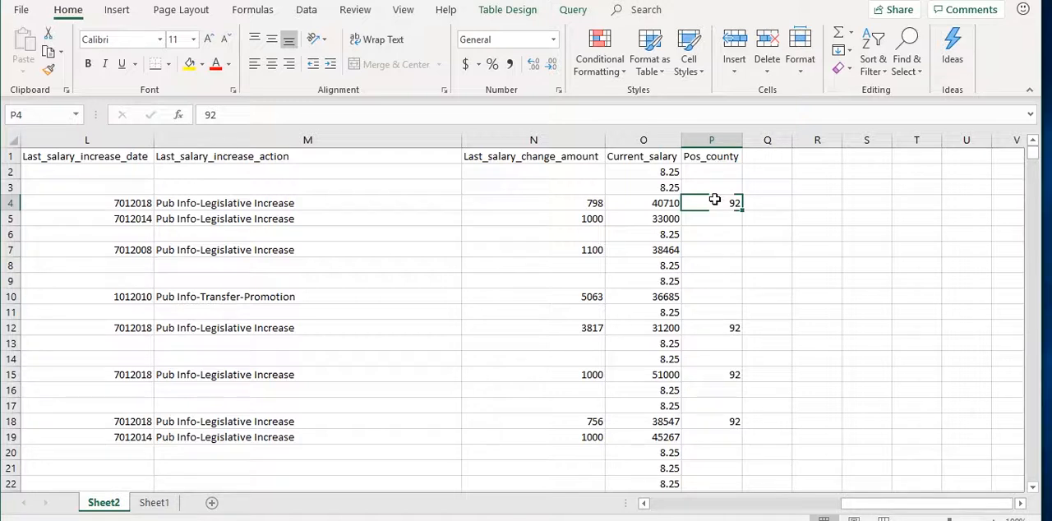
pyautogui.click(735, 204)
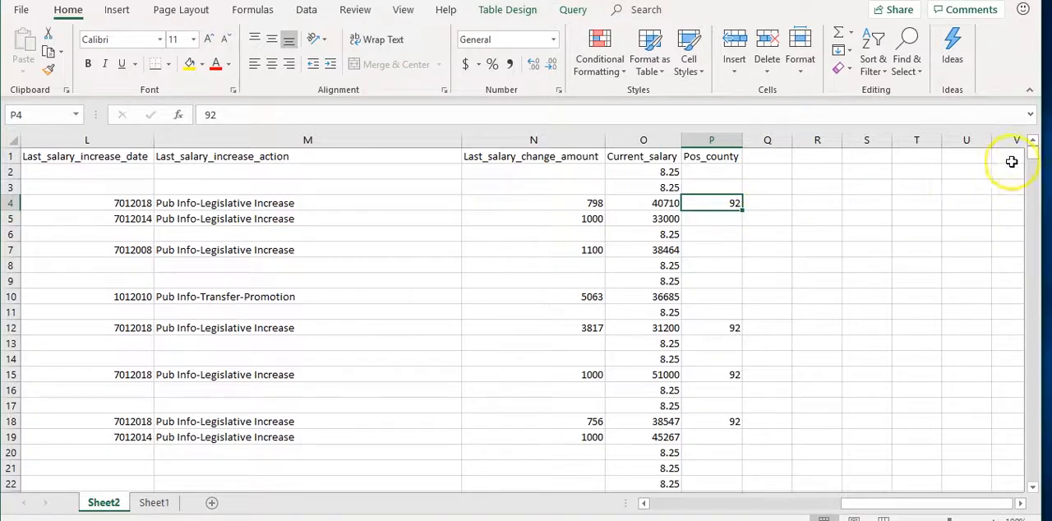
pyautogui.moveTo(1034, 155); pyautogui.dragTo(1035, 161)
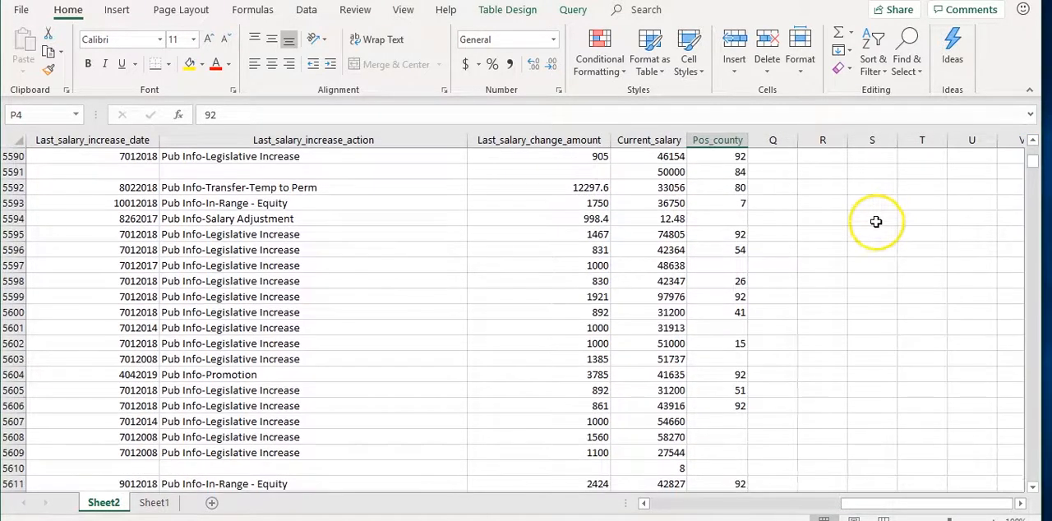
pyautogui.scroll(-1, 735, 325)
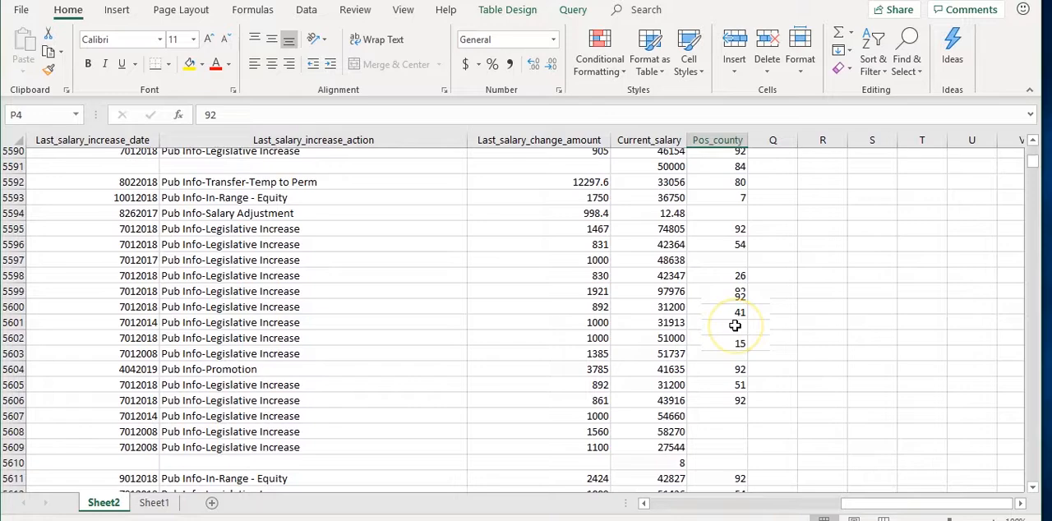
pyautogui.scroll(-4, 735, 325)
pyautogui.scroll(3, 734, 325)
pyautogui.scroll(20, 735, 326)
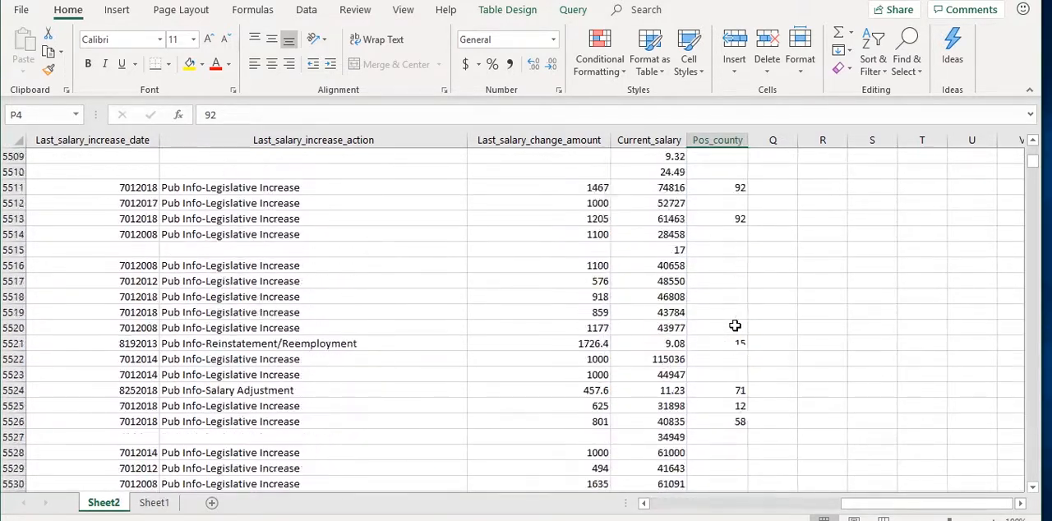
pyautogui.scroll(20, 735, 326)
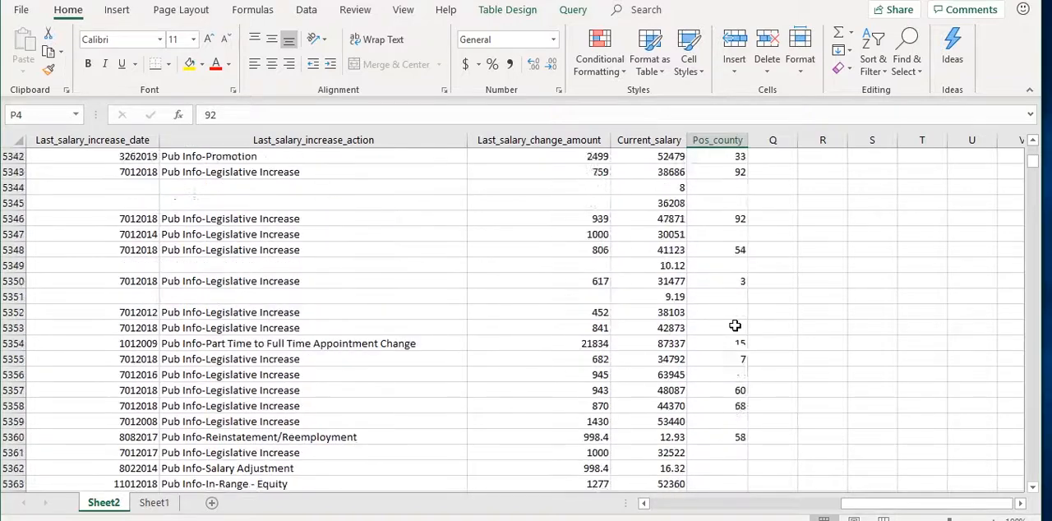
pyautogui.scroll(20, 735, 325)
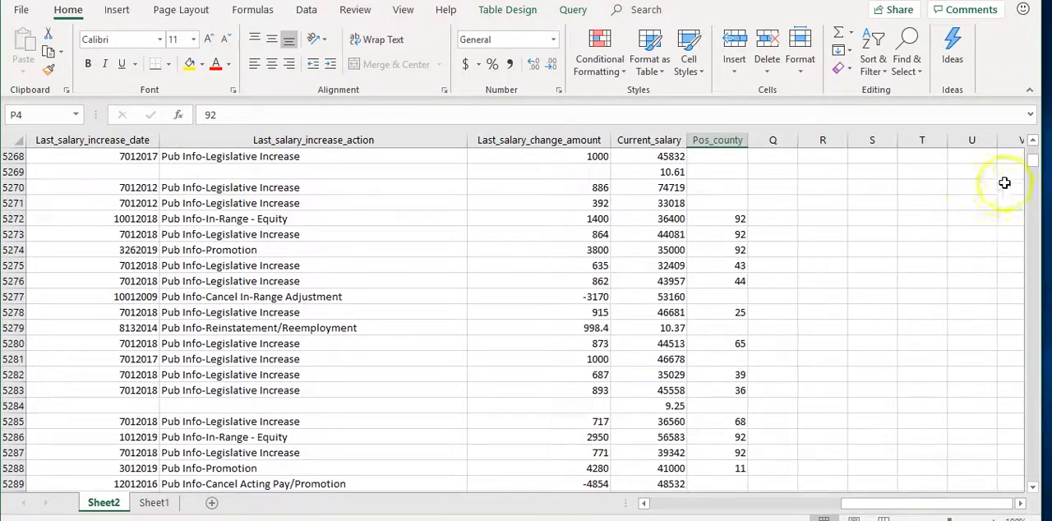
pyautogui.moveTo(1033, 172); pyautogui.dragTo(1032, 154)
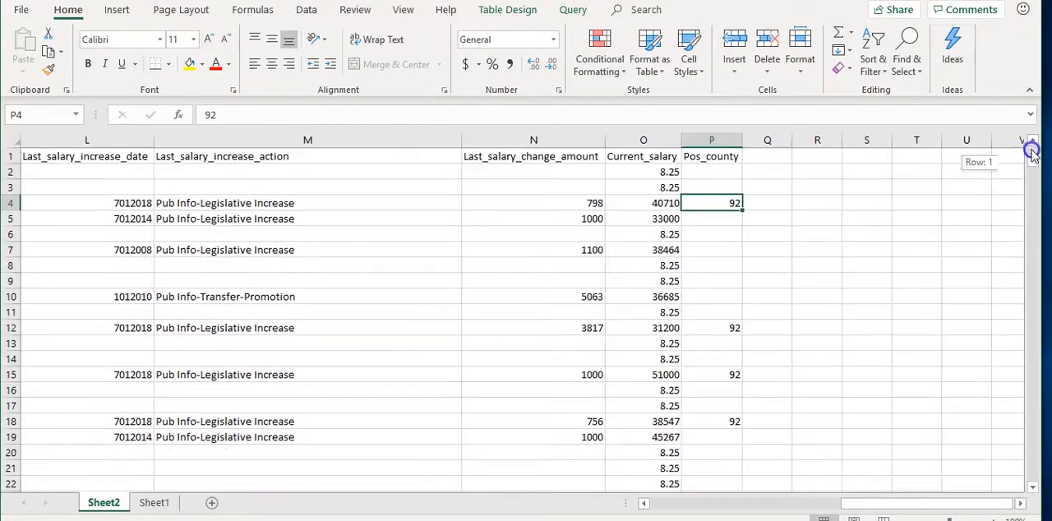
# Format the whole Current_salary column as Currency
pyautogui.click(641, 140)
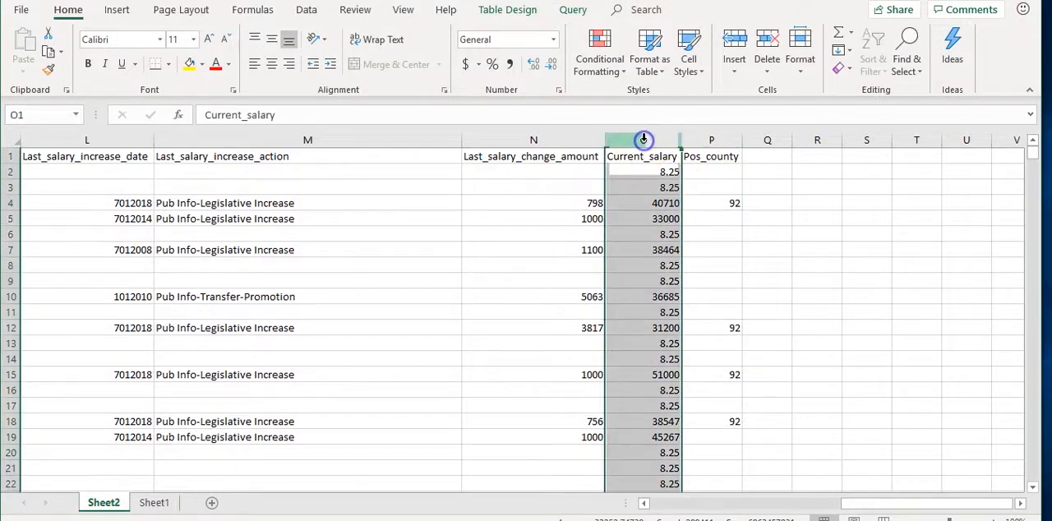
pyautogui.click(553, 39)
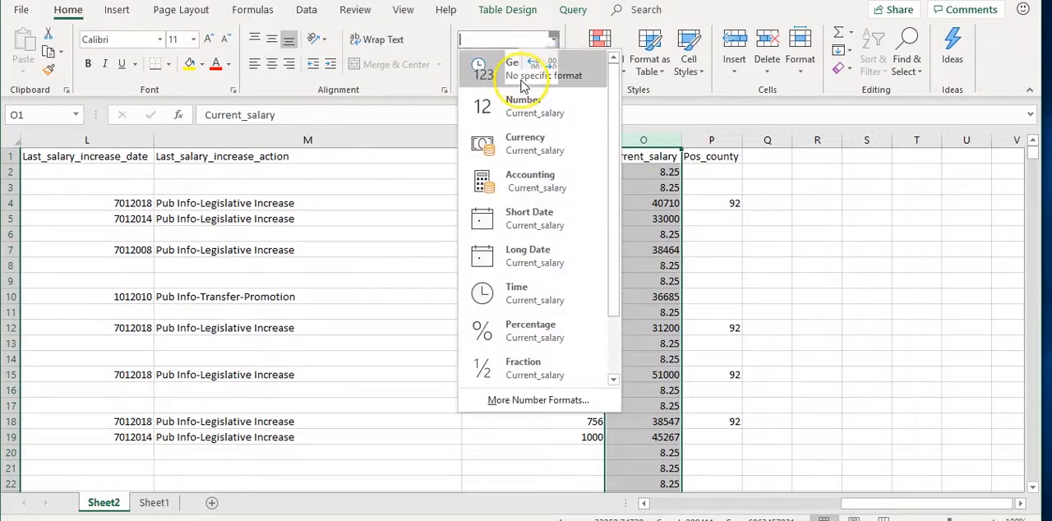
pyautogui.click(526, 137)
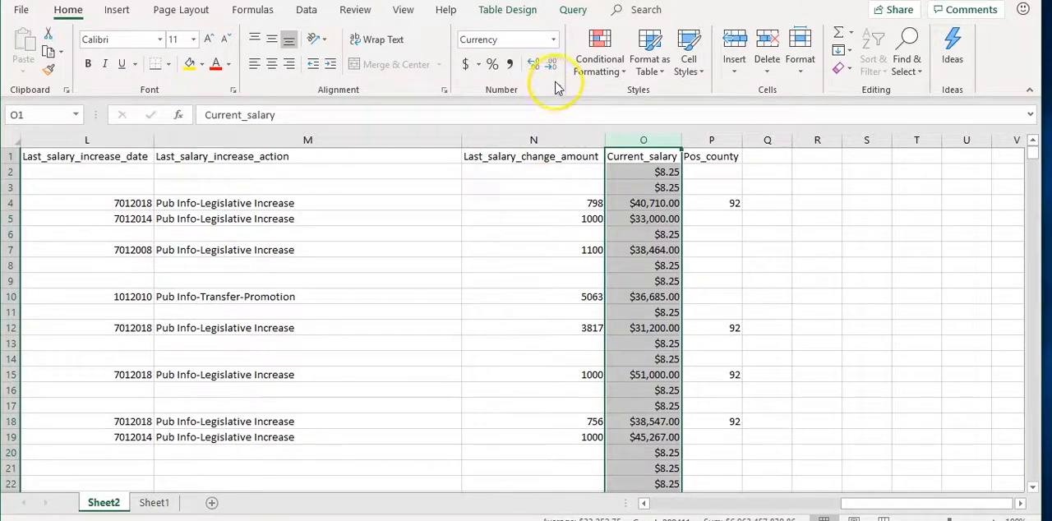
pyautogui.click(668, 280)
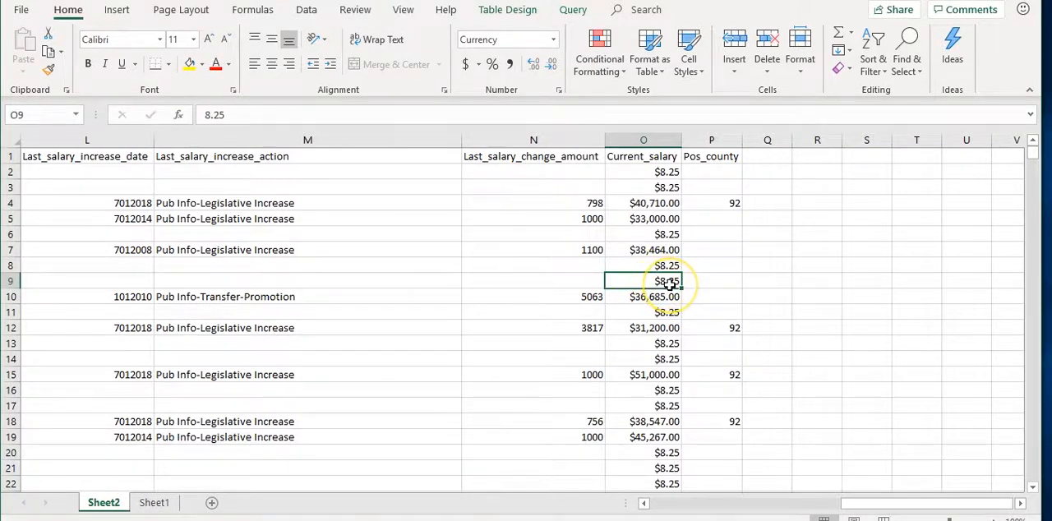
pyautogui.scroll(-5, 670, 284)
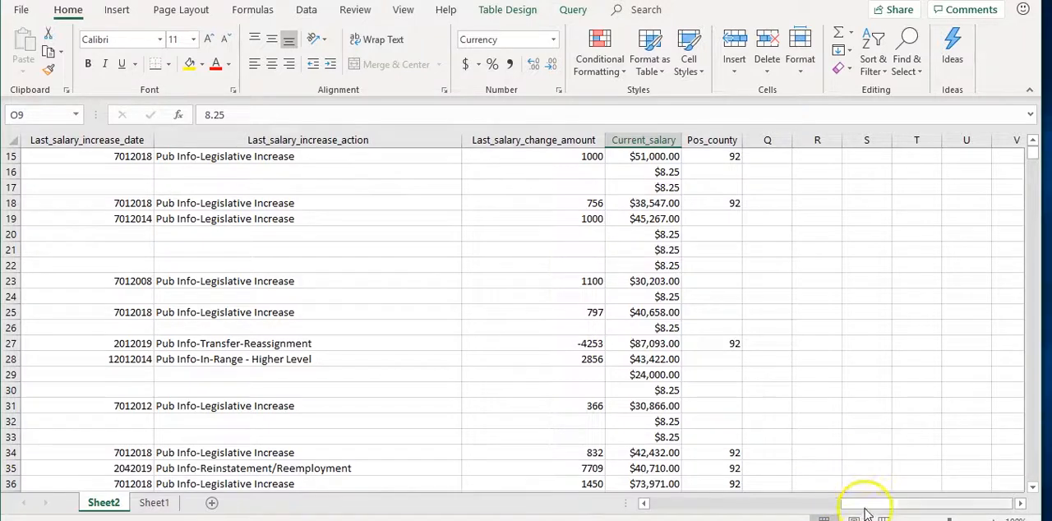
# Select all data from A2 to the last cell and custom-sort it by Current_salary, largest to smallest
pyautogui.moveTo(864, 503); pyautogui.dragTo(664, 505)
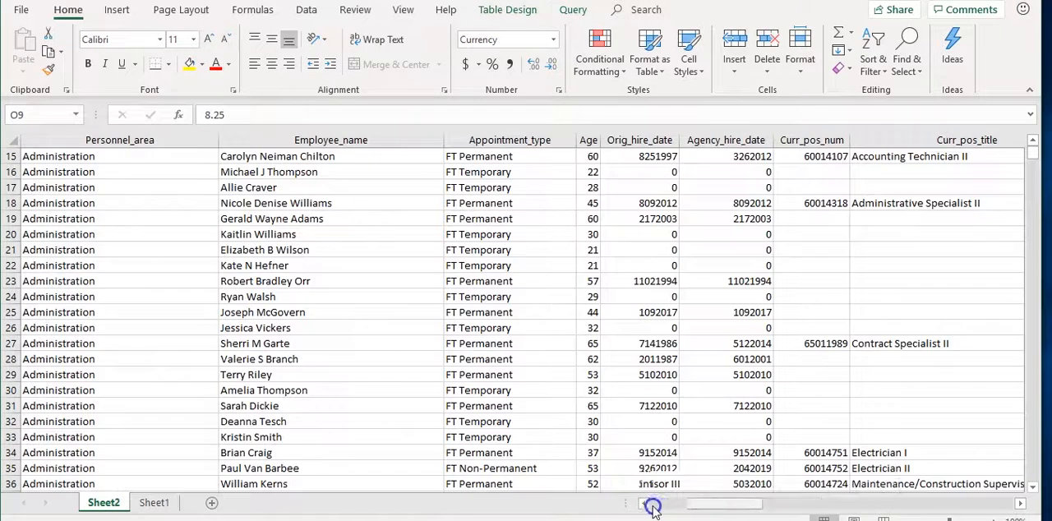
pyautogui.scroll(1, 116, 172)
pyautogui.scroll(4, 116, 172)
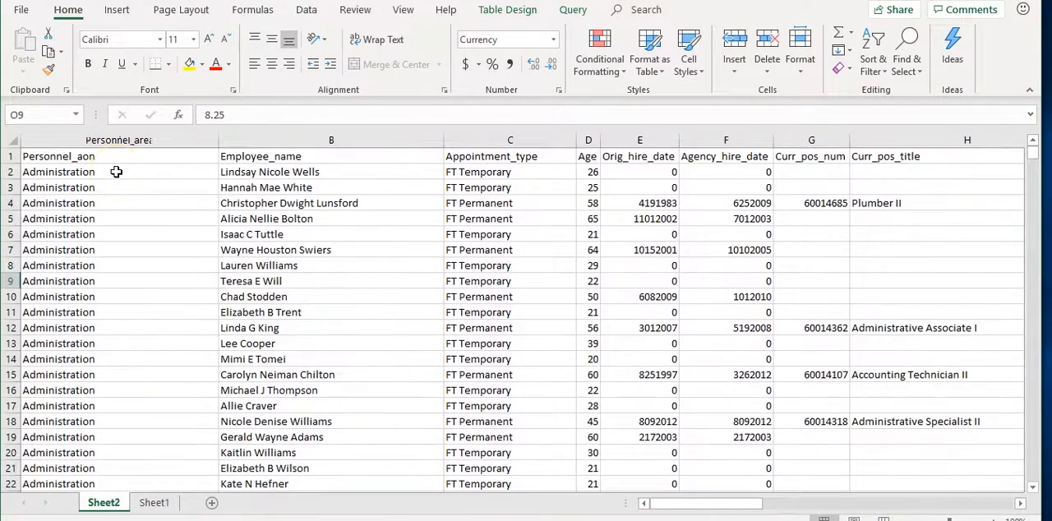
pyautogui.click(115, 167)
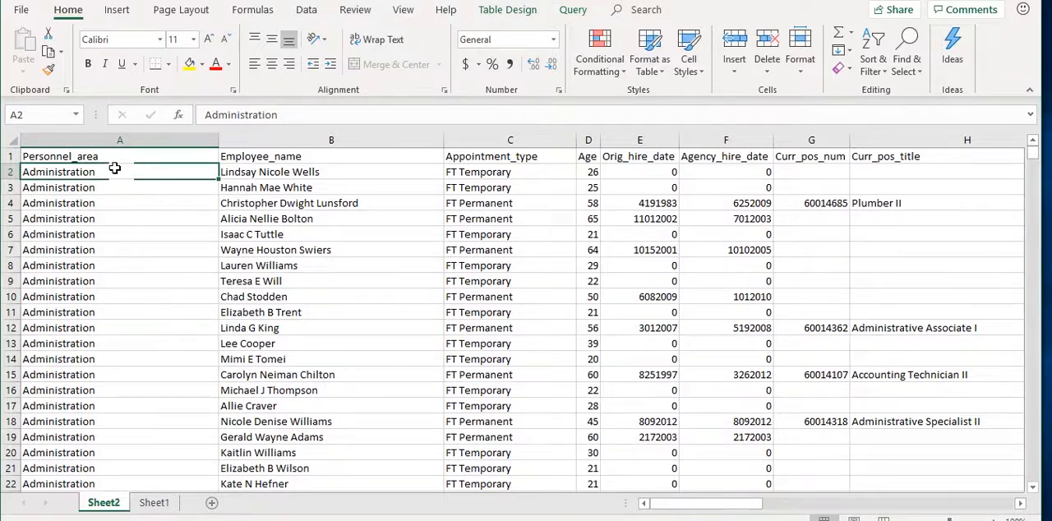
pyautogui.hotkey('ctrl', 'shift', 'End')
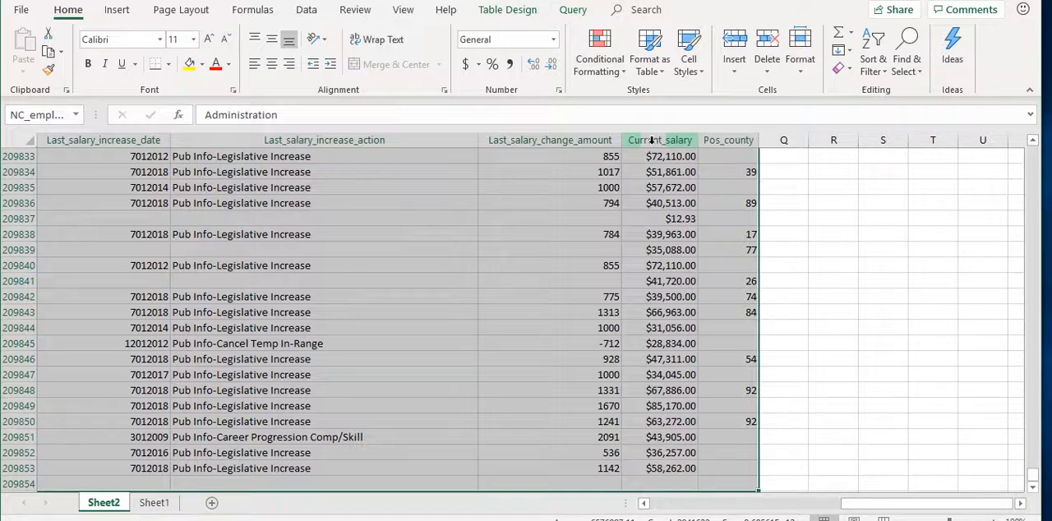
pyautogui.click(870, 73)
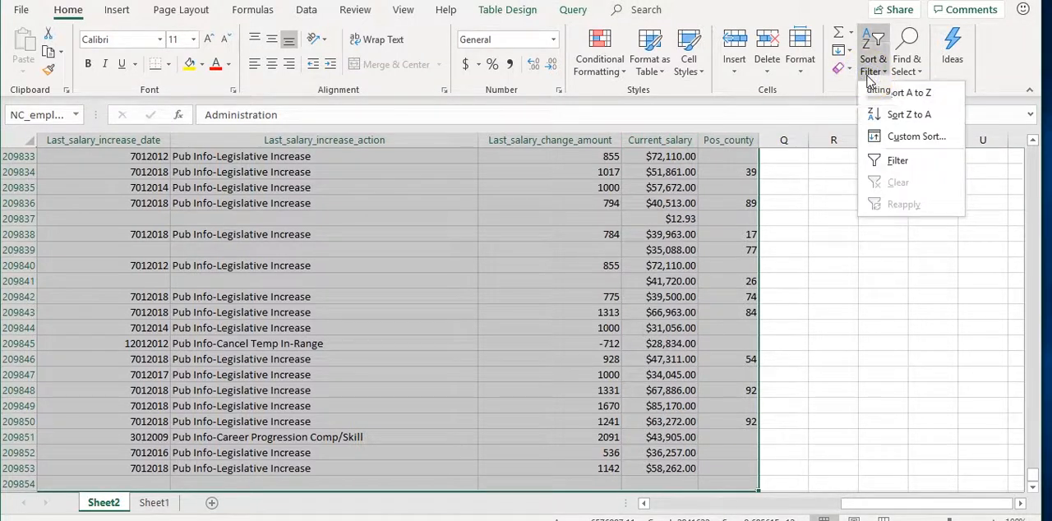
pyautogui.click(884, 136)
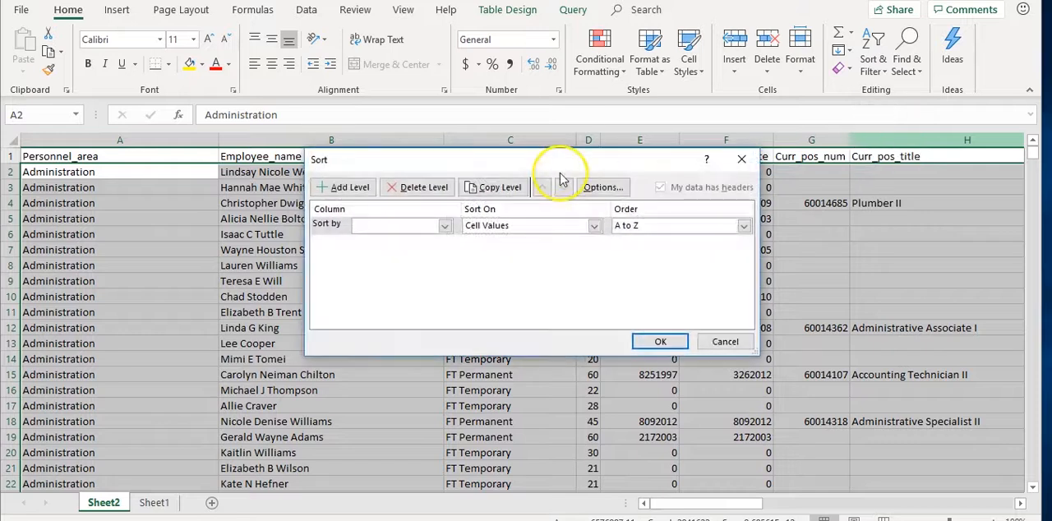
pyautogui.click(446, 225)
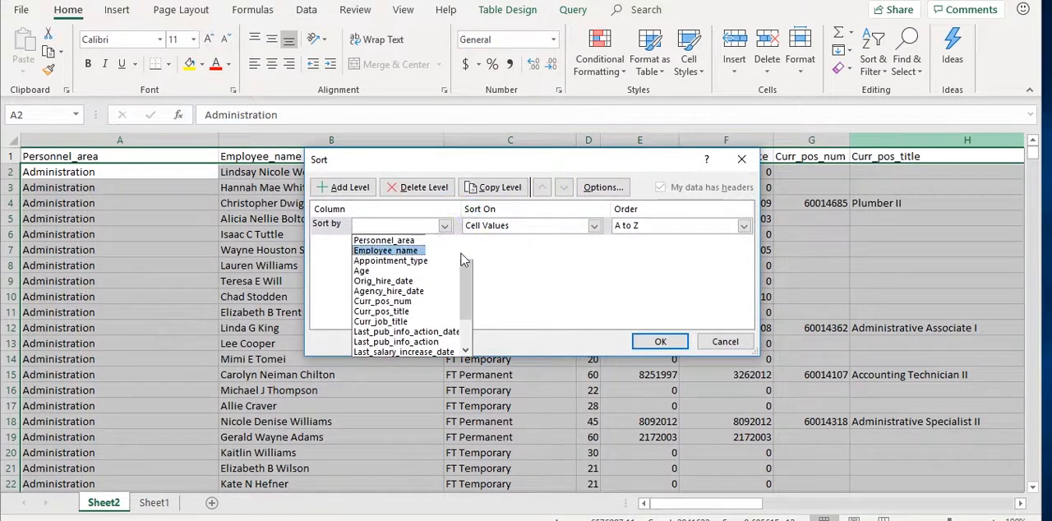
pyautogui.moveTo(465, 262); pyautogui.dragTo(463, 284)
pyautogui.click(429, 343)
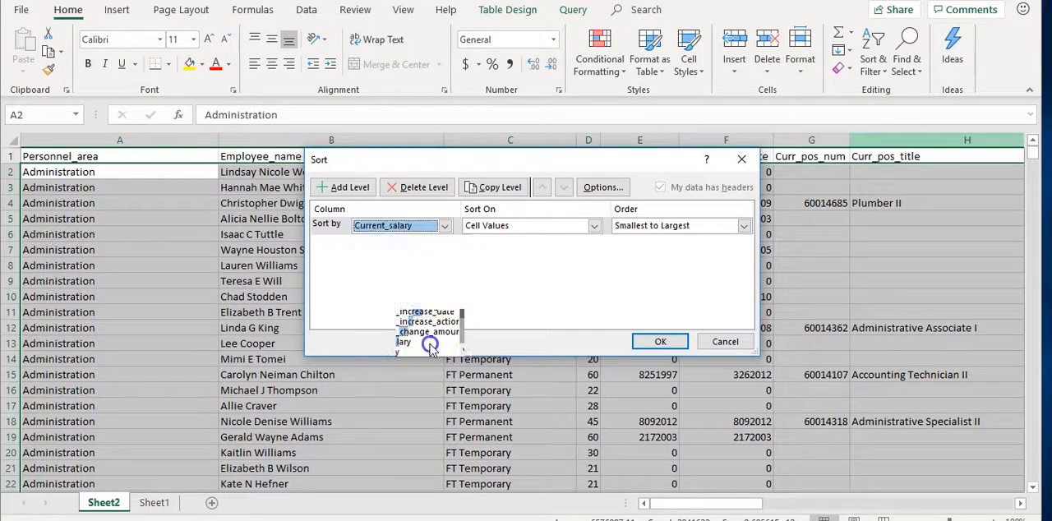
pyautogui.click(633, 229)
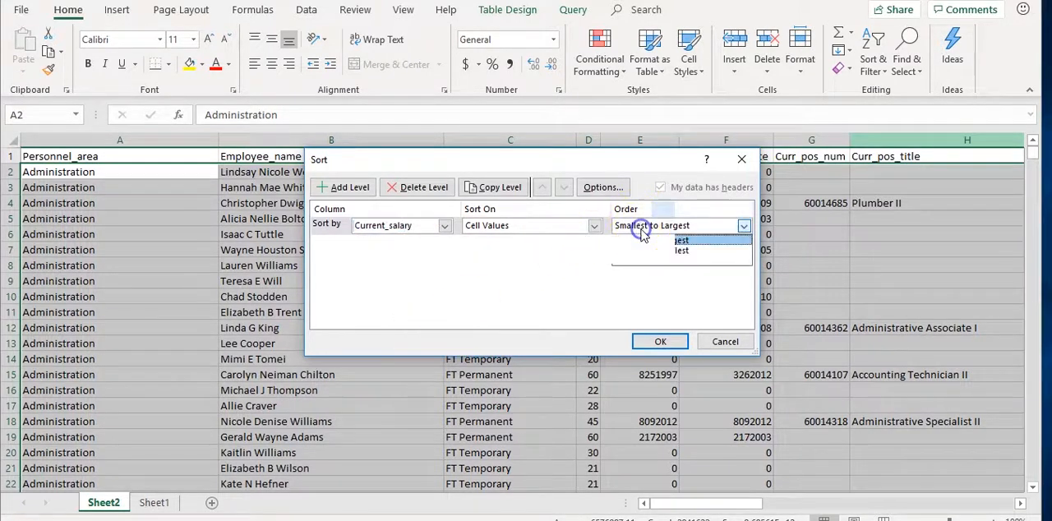
pyautogui.click(641, 252)
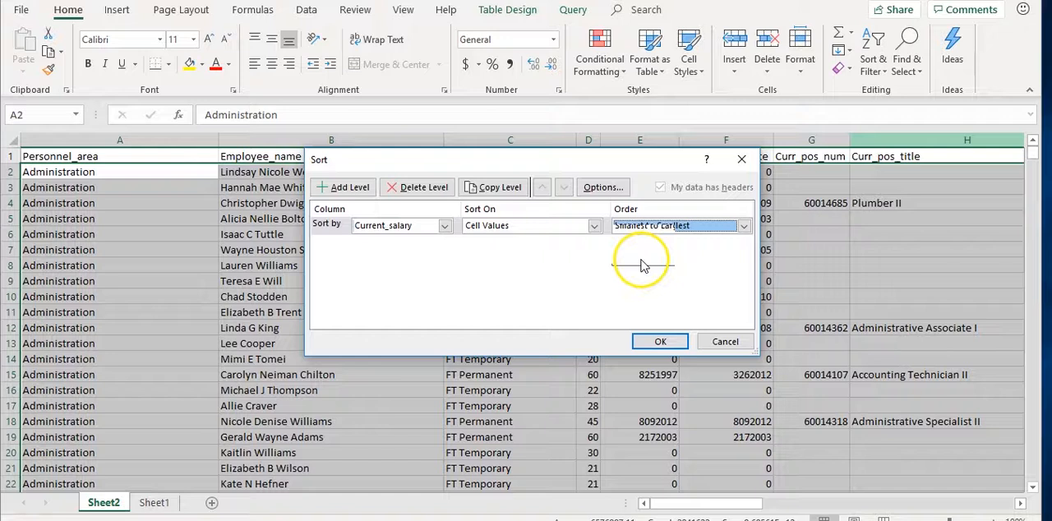
pyautogui.click(648, 338)
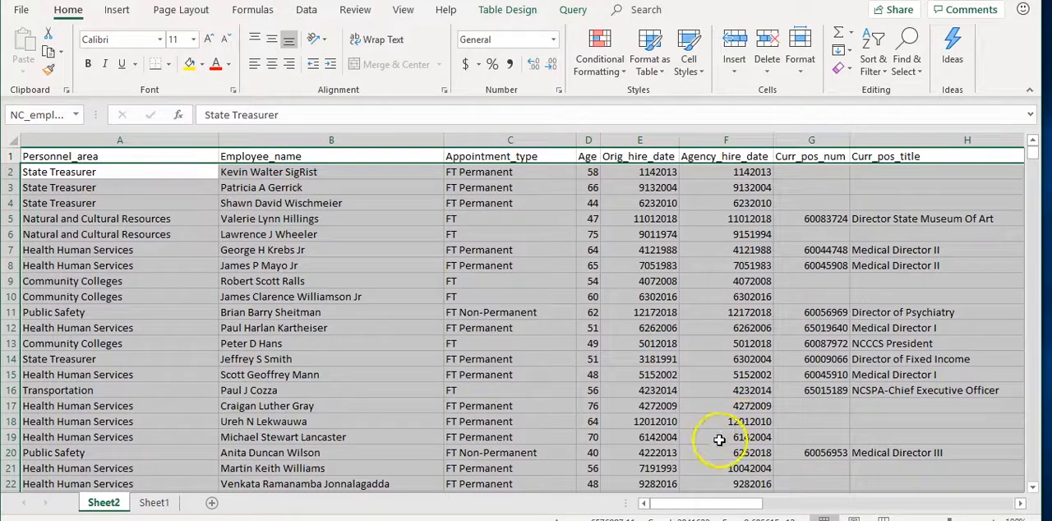
pyautogui.moveTo(704, 501); pyautogui.dragTo(951, 461)
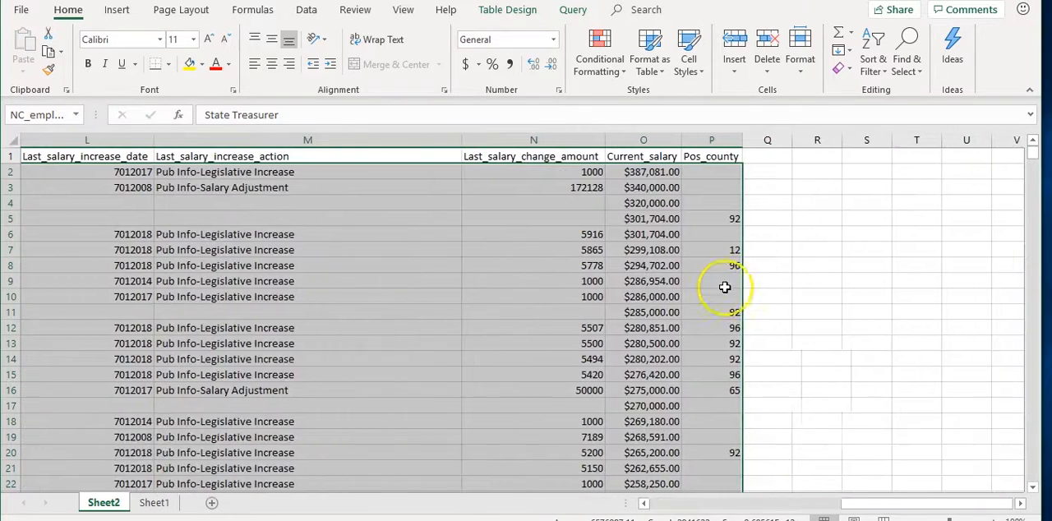
pyautogui.click(646, 174)
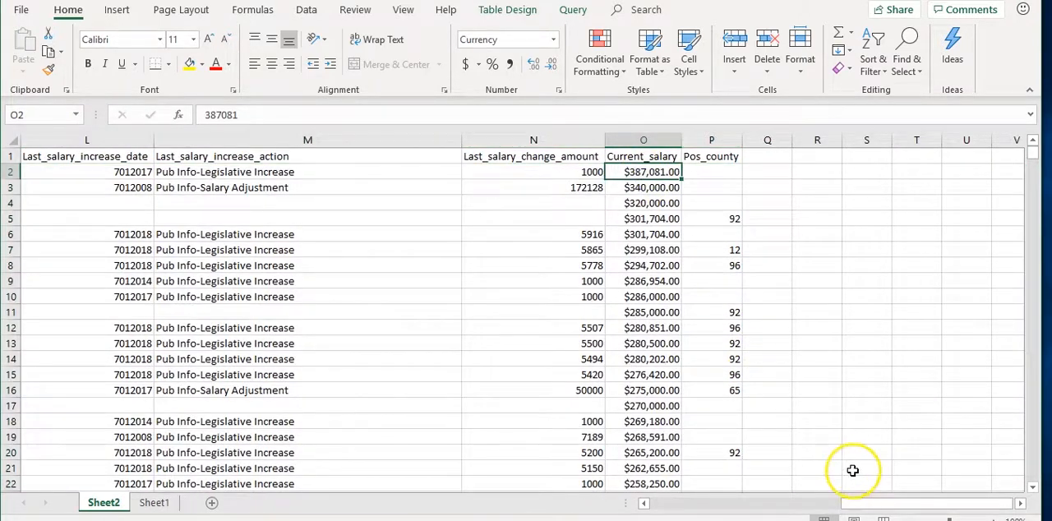
# Review the top-paid employee's record in row 2, from Personnel_area through Last_pub_info_action
pyautogui.moveTo(869, 507); pyautogui.dragTo(610, 507)
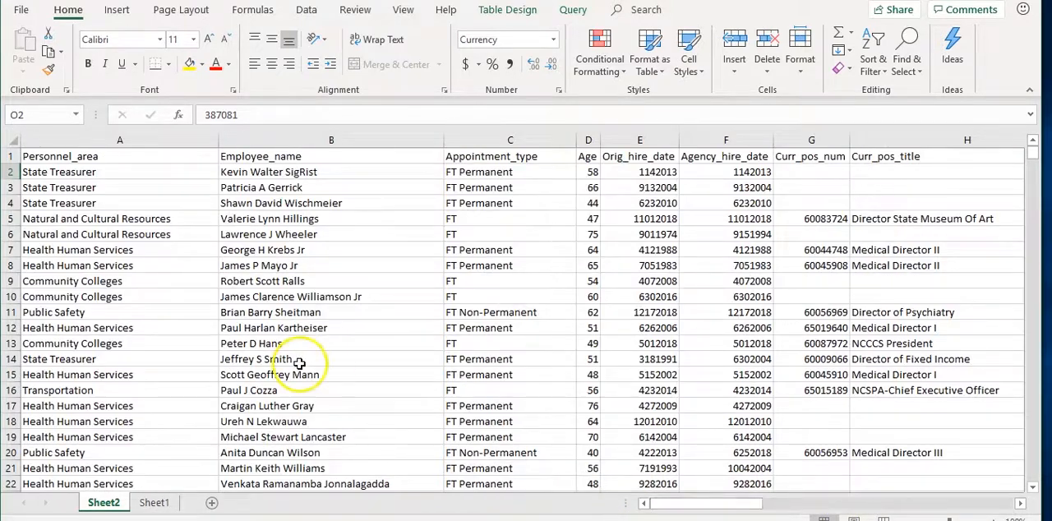
pyautogui.click(80, 170)
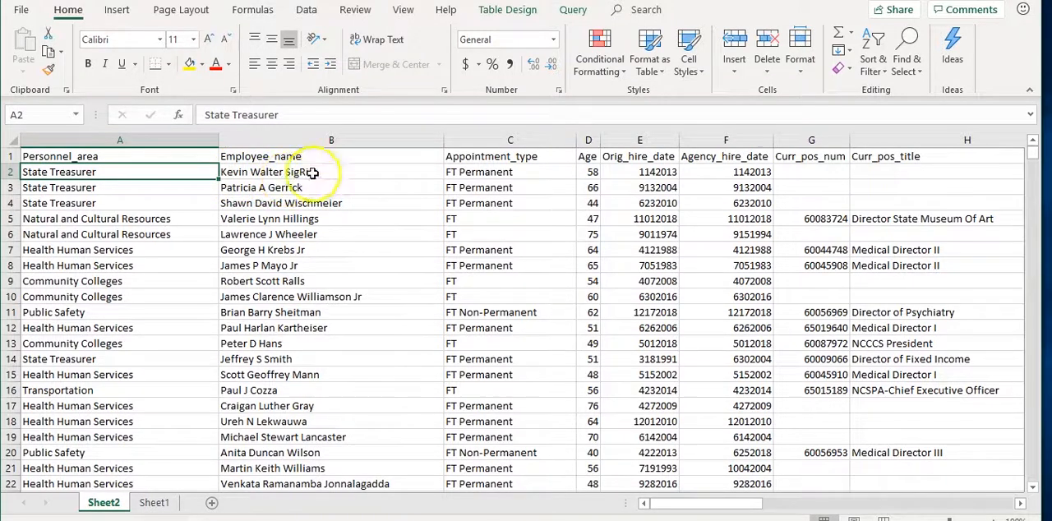
pyautogui.click(501, 172)
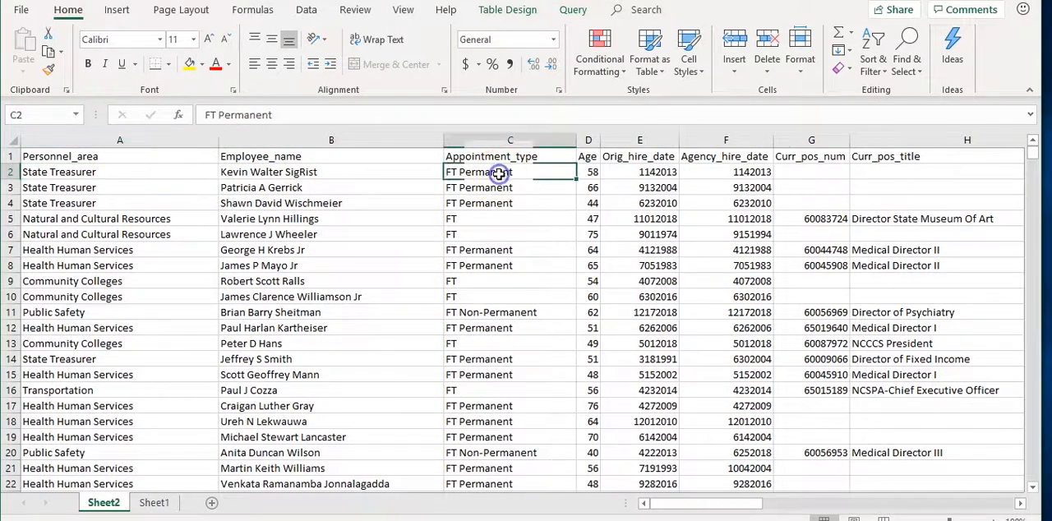
pyautogui.click(585, 174)
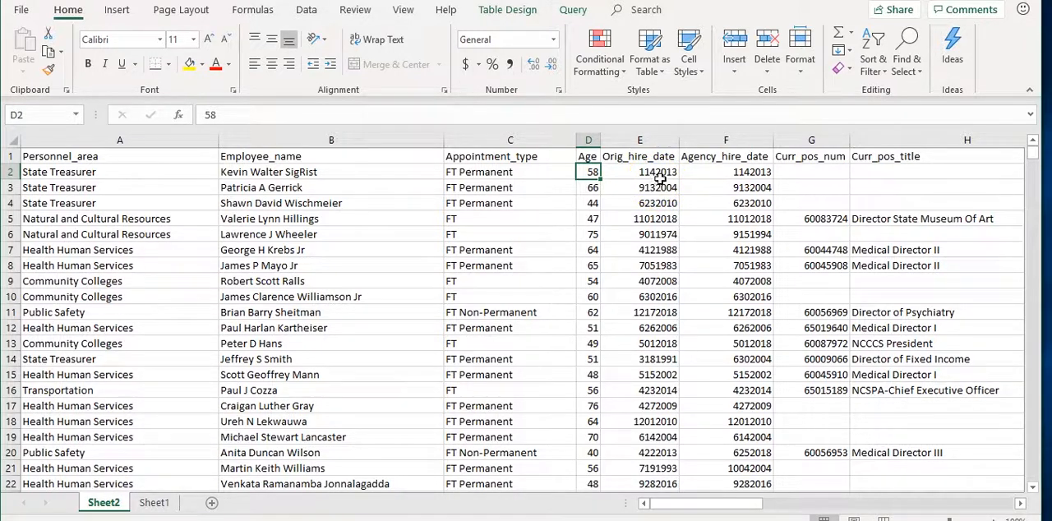
pyautogui.click(659, 175)
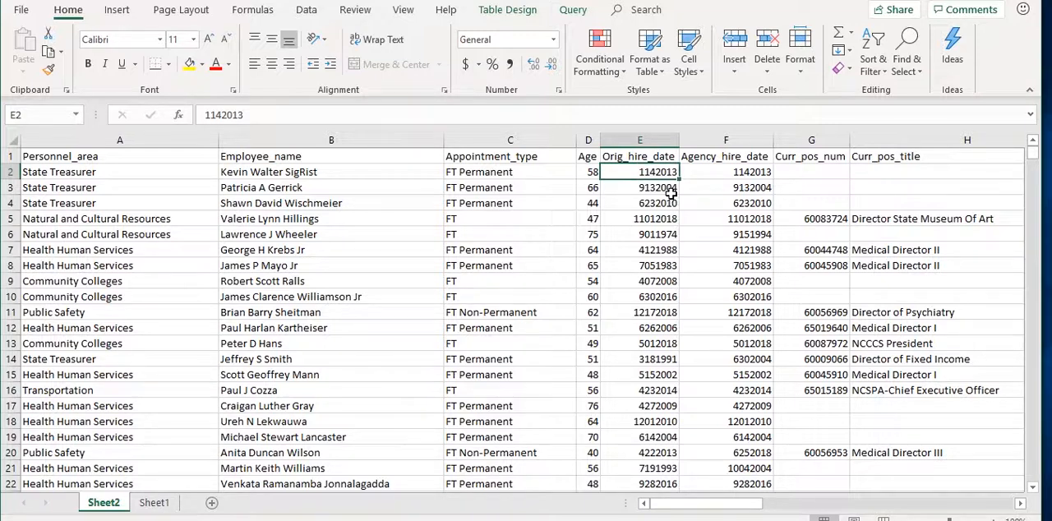
pyautogui.press('Right')
pyautogui.press('Right')
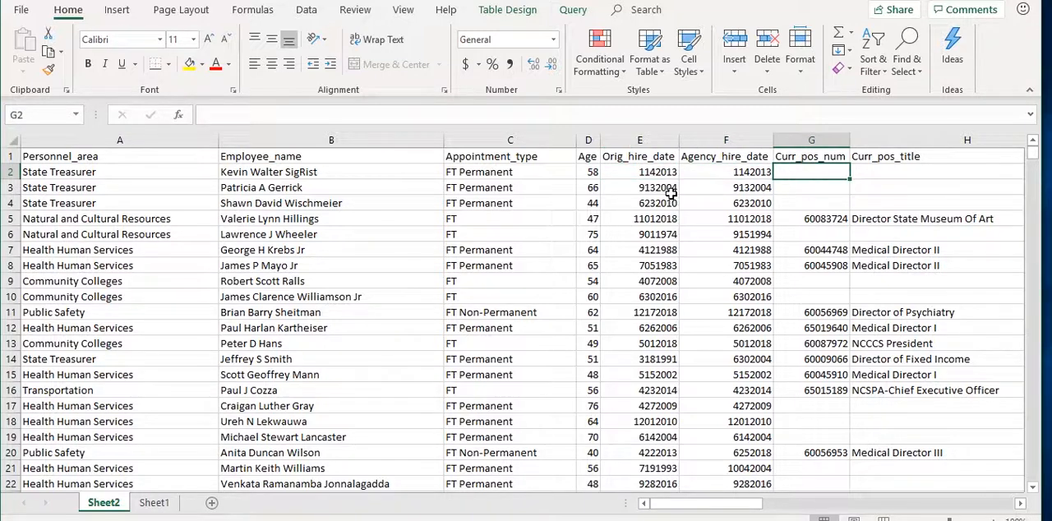
pyautogui.press('Right')
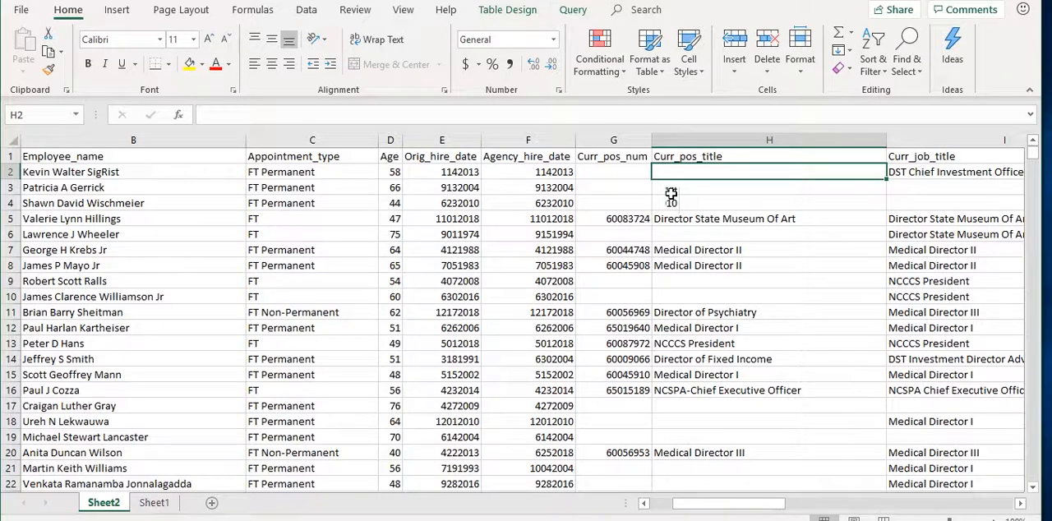
pyautogui.press('Right')
pyautogui.press('Right')
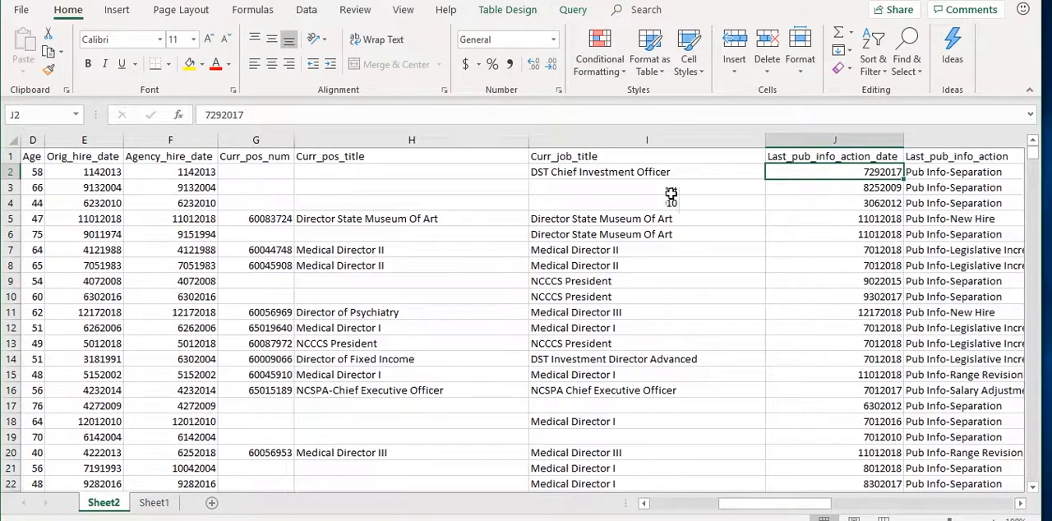
pyautogui.press('Right')
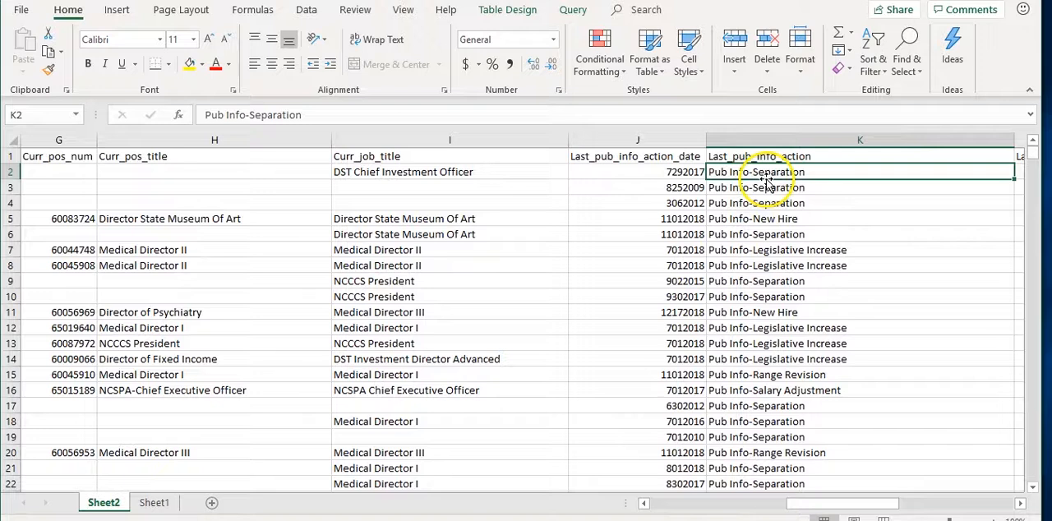
# Compare Curr_pos_title and Curr_job_title with Last_pub_info_action for the separated and newly hired employees in the first rows
pyautogui.click(260, 172)
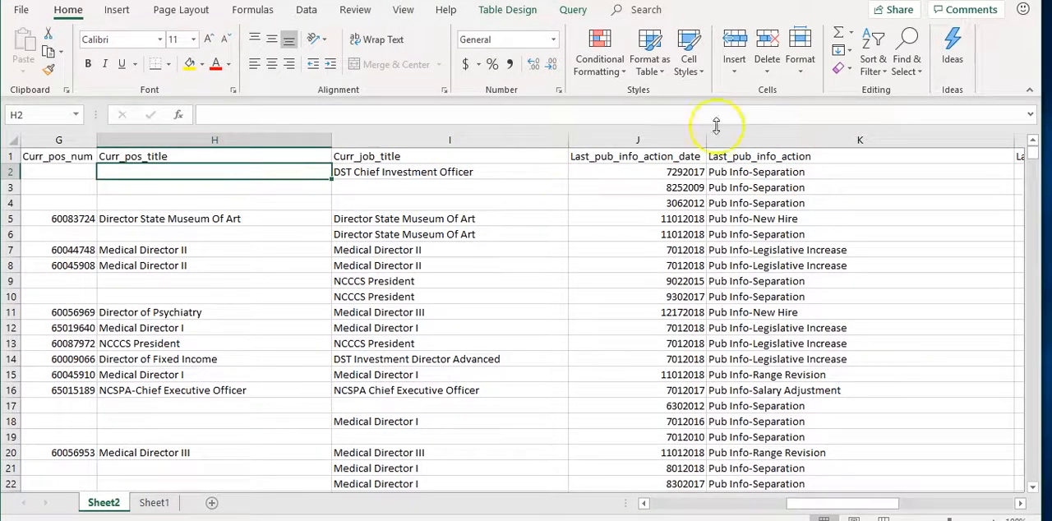
pyautogui.click(796, 256)
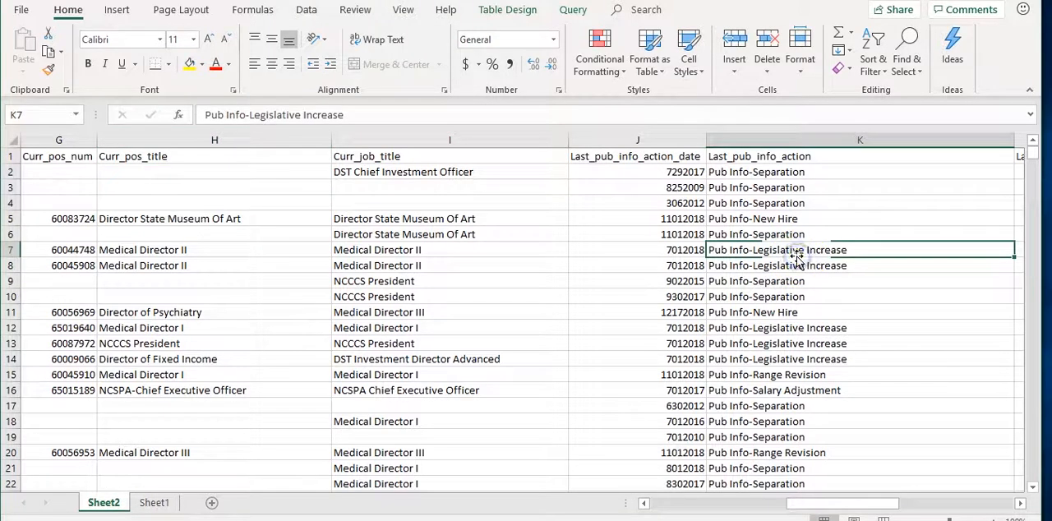
pyautogui.click(780, 220)
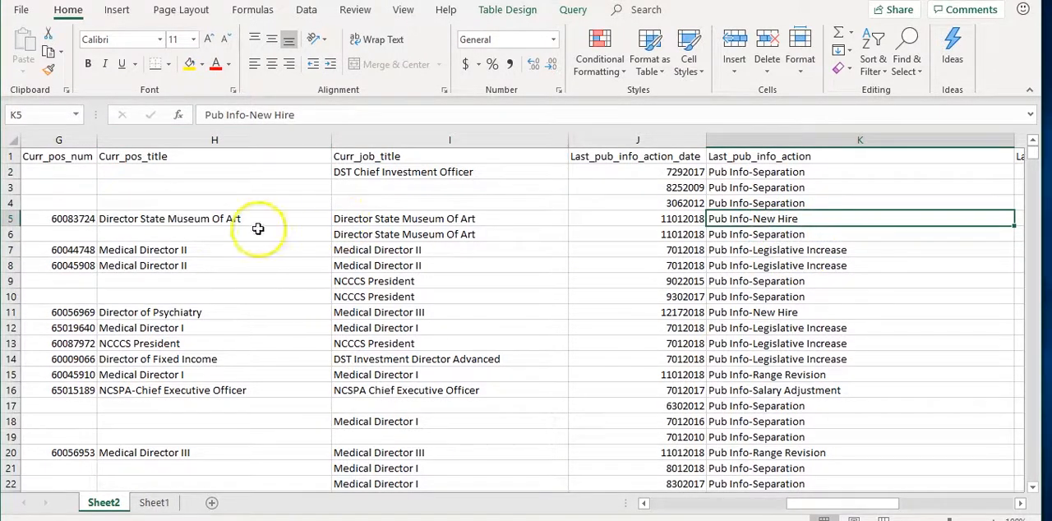
pyautogui.click(210, 220)
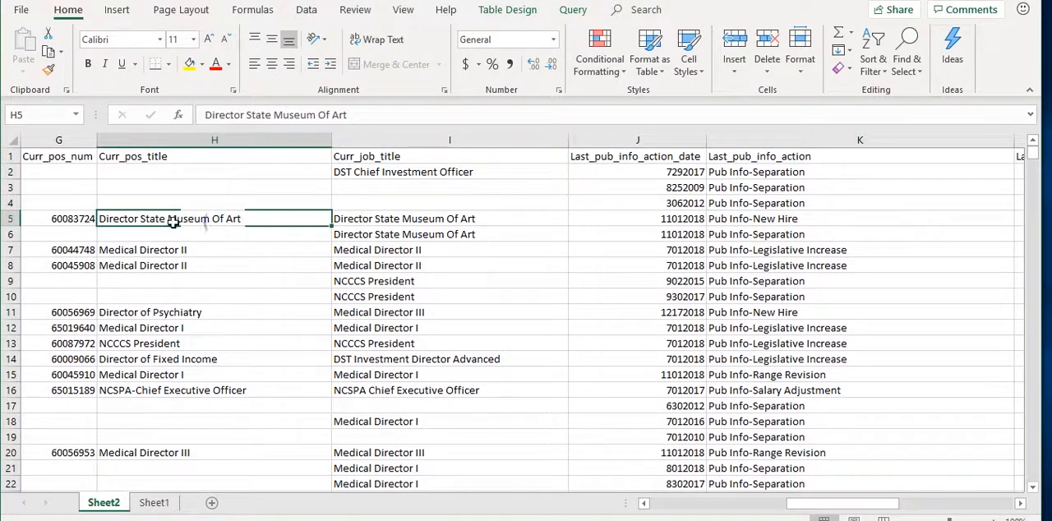
pyautogui.click(417, 230)
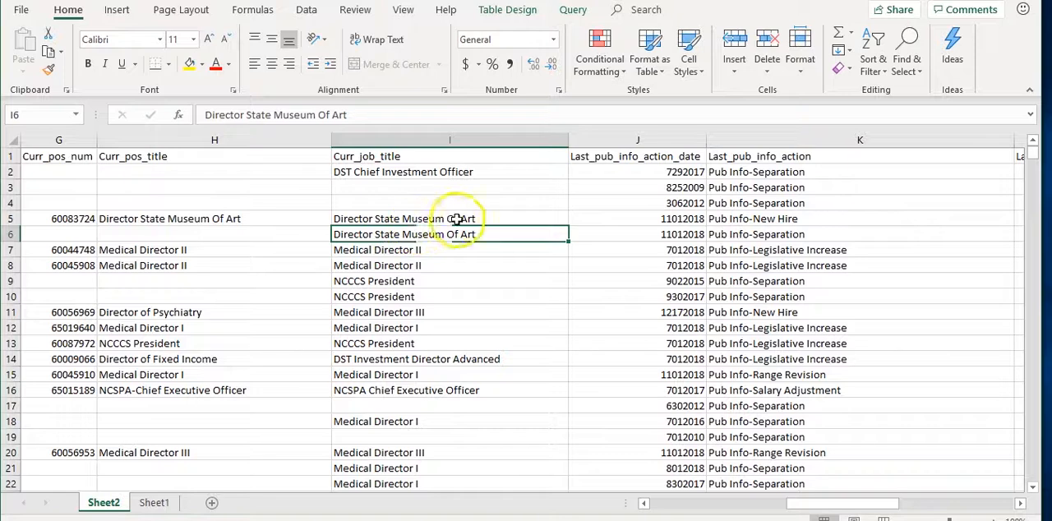
# Examine row 2's last salary increase date, increase action, change amount and current salary
pyautogui.click(796, 176)
pyautogui.press('Right')
pyautogui.press('Right')
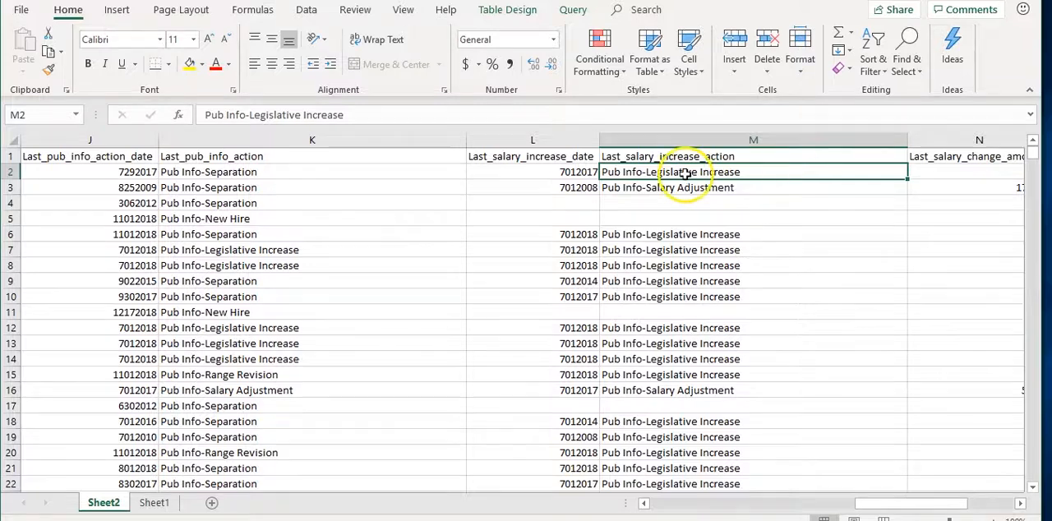
pyautogui.click(570, 172)
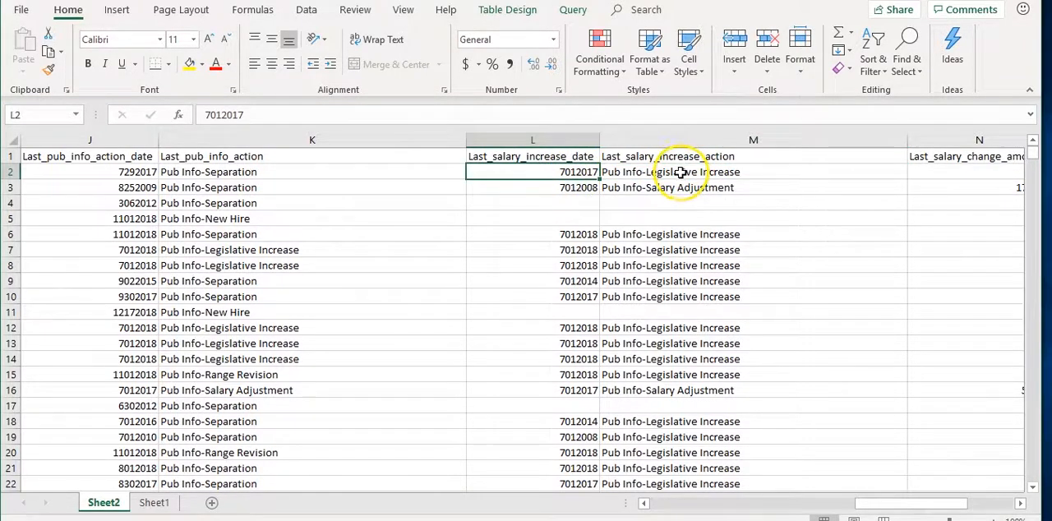
pyautogui.doubleClick(671, 171)
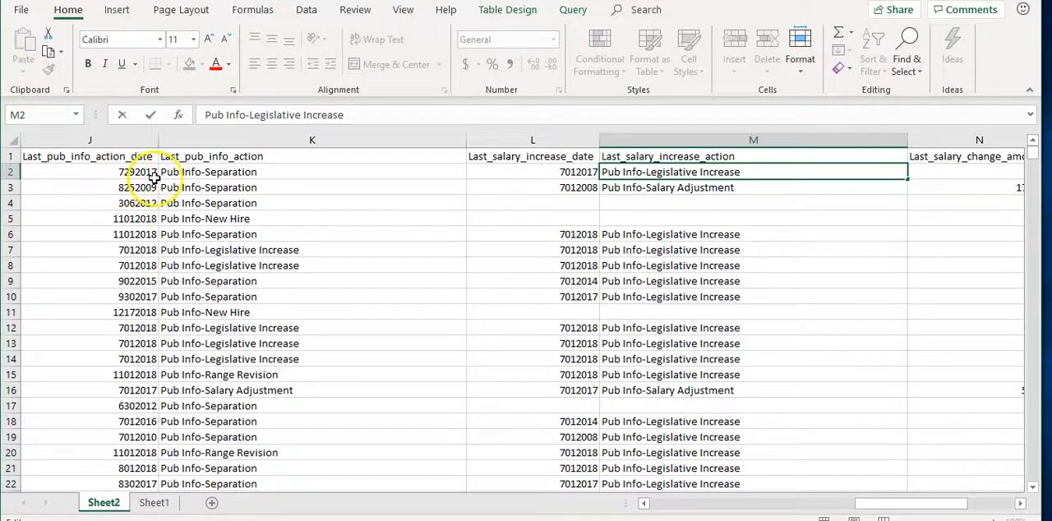
pyautogui.click(937, 170)
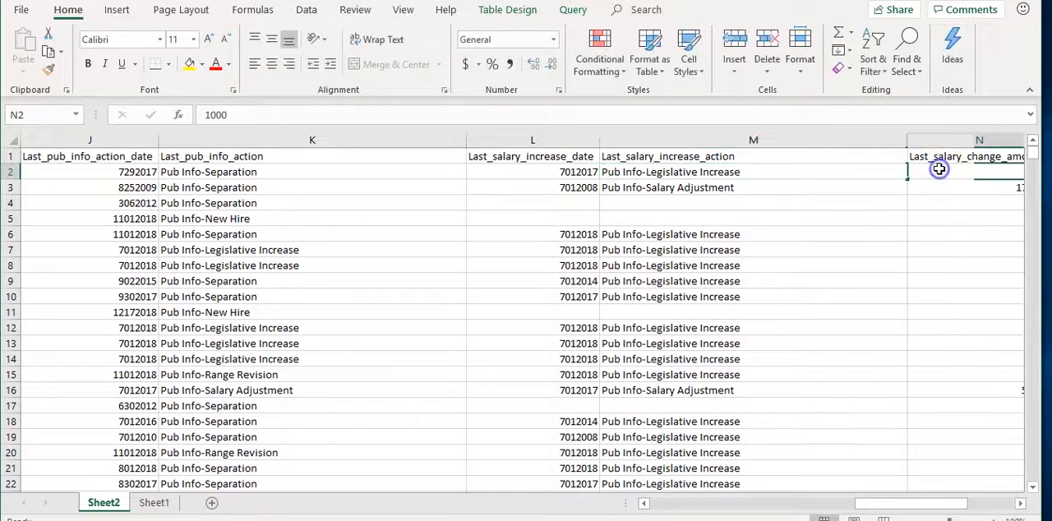
pyautogui.press('Right')
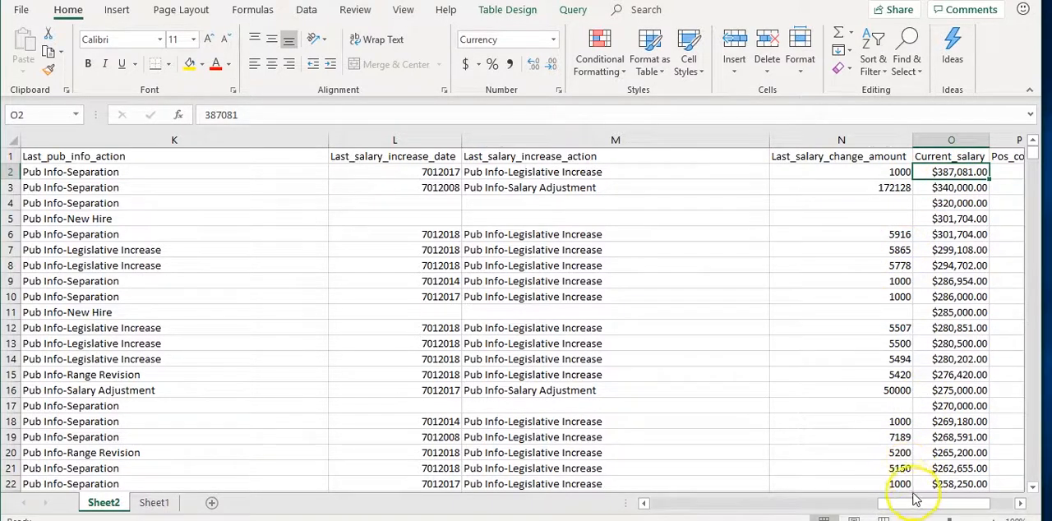
# Rename the Sheet2 worksheet as NC_employees and return to it after checking Sheet1
pyautogui.moveTo(924, 503); pyautogui.dragTo(652, 493)
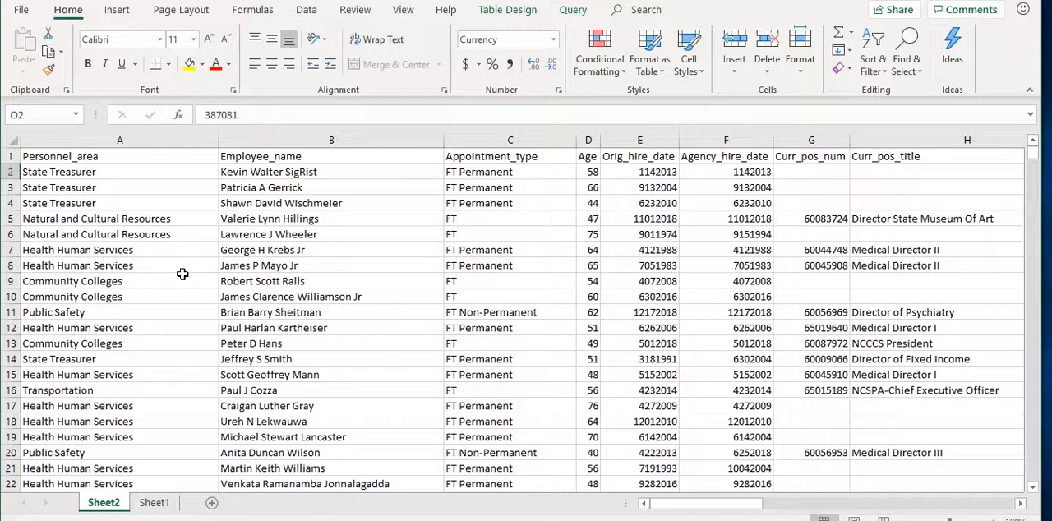
pyautogui.doubleClick(113, 503)
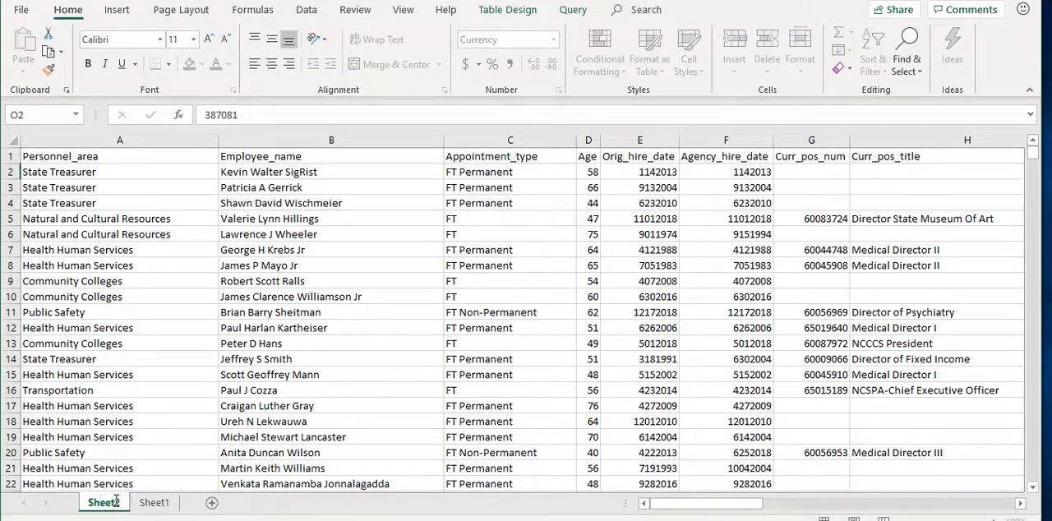
pyautogui.write('N')
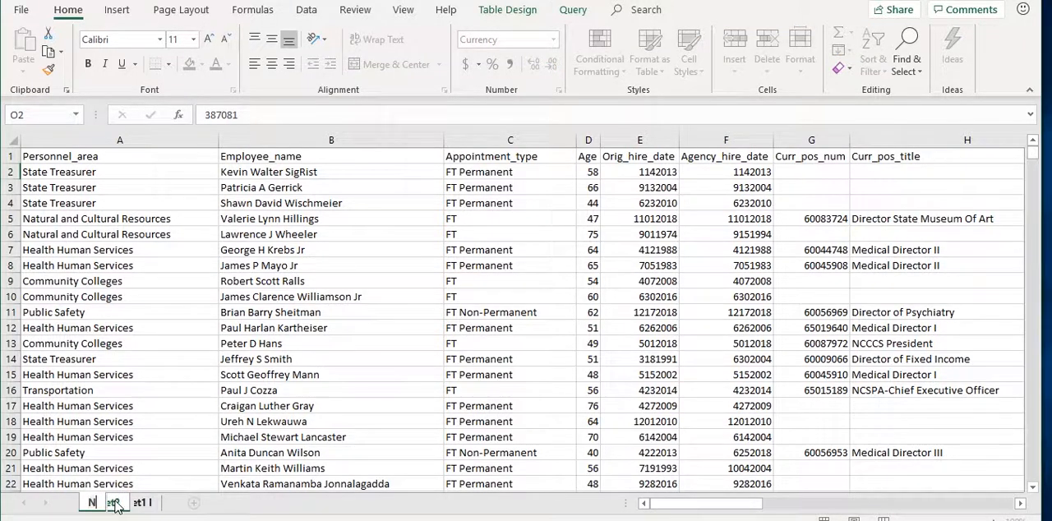
pyautogui.write('C_e')
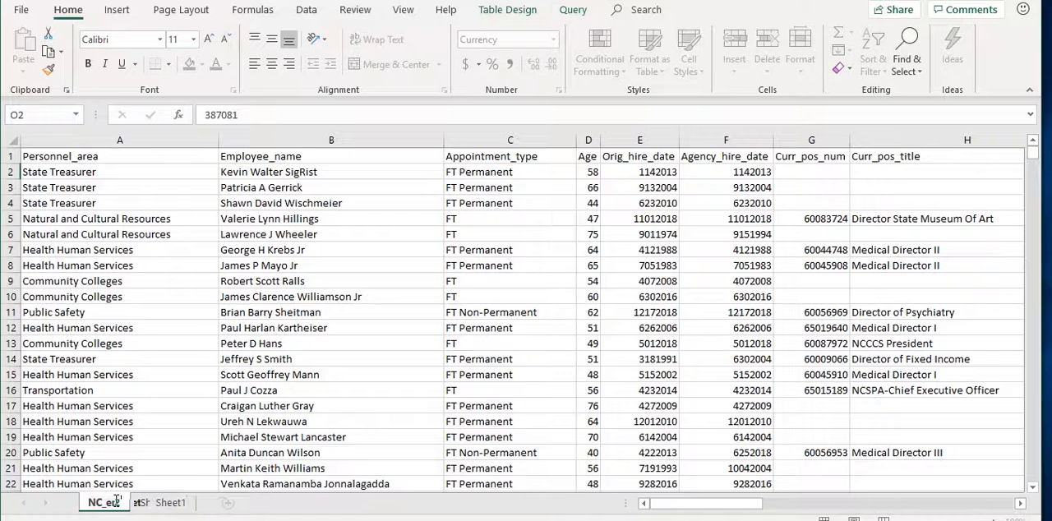
pyautogui.write('mployees')
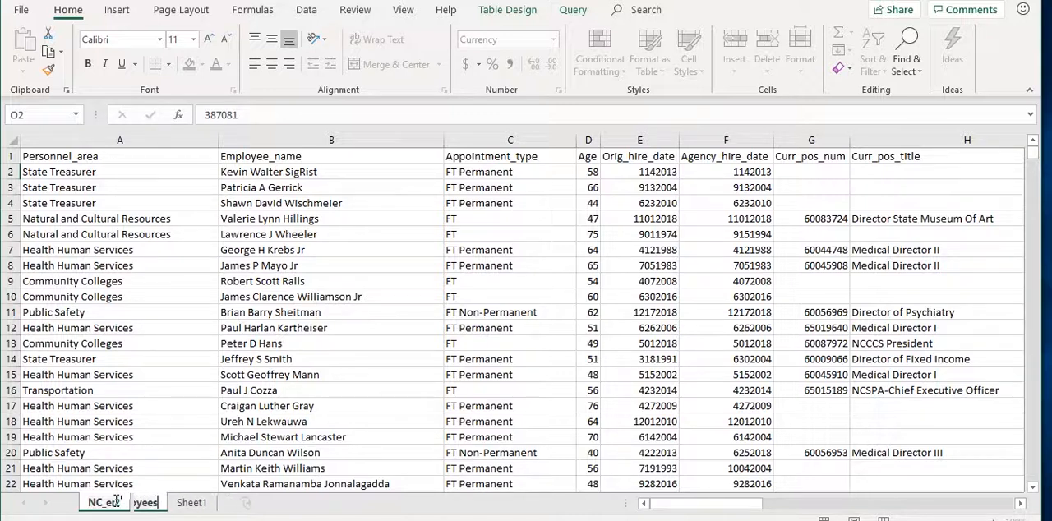
pyautogui.click(184, 504)
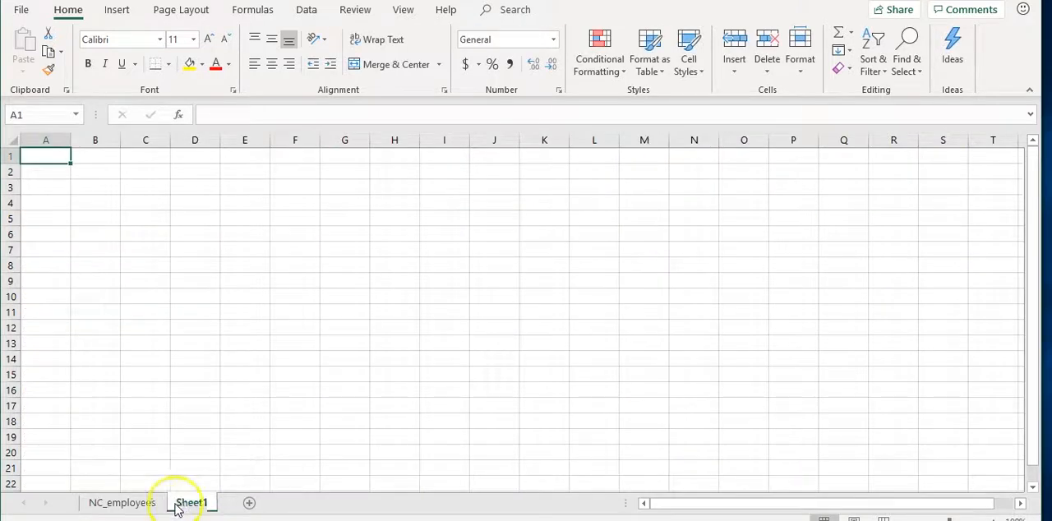
pyautogui.click(140, 502)
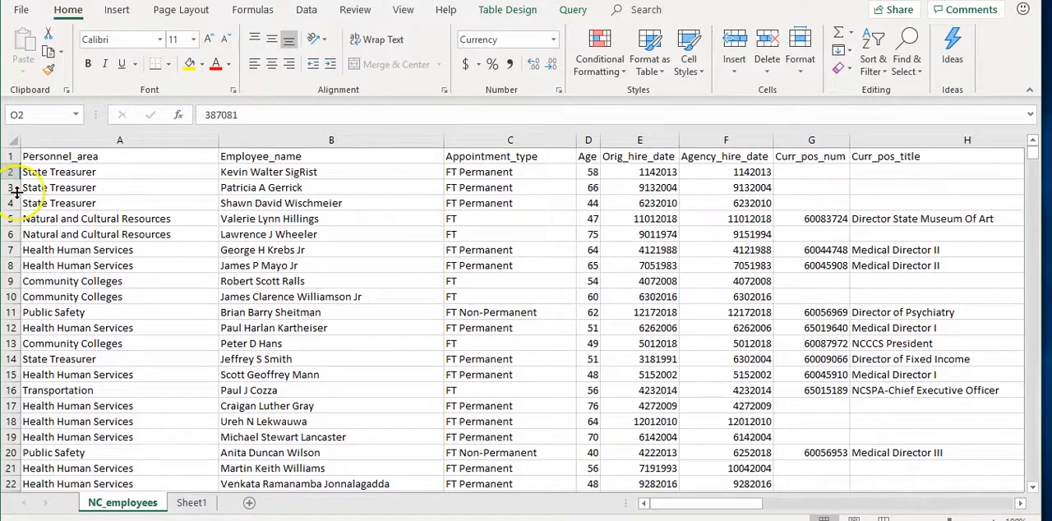
# Turn on filtering for the header row of the NC_employees sheet
pyautogui.click(84, 156)
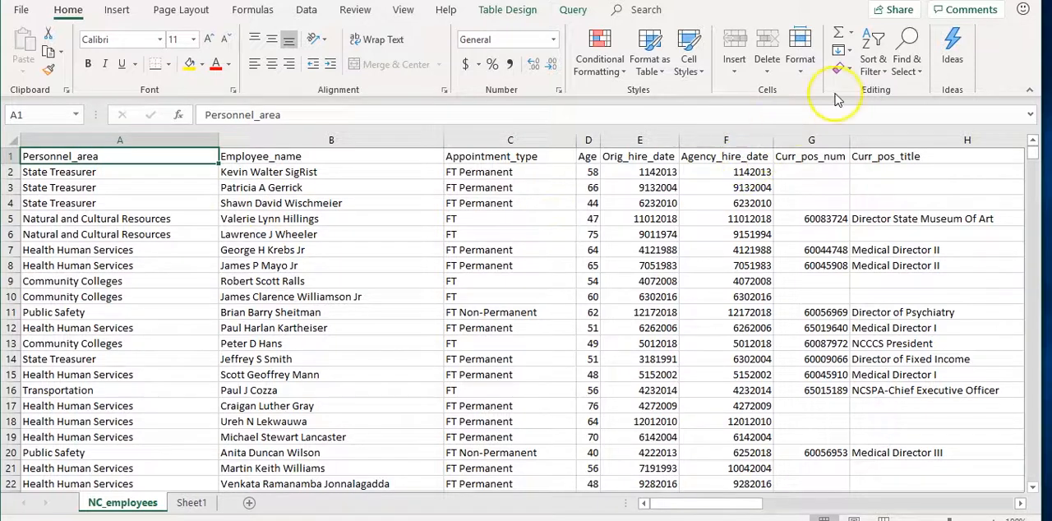
pyautogui.click(884, 76)
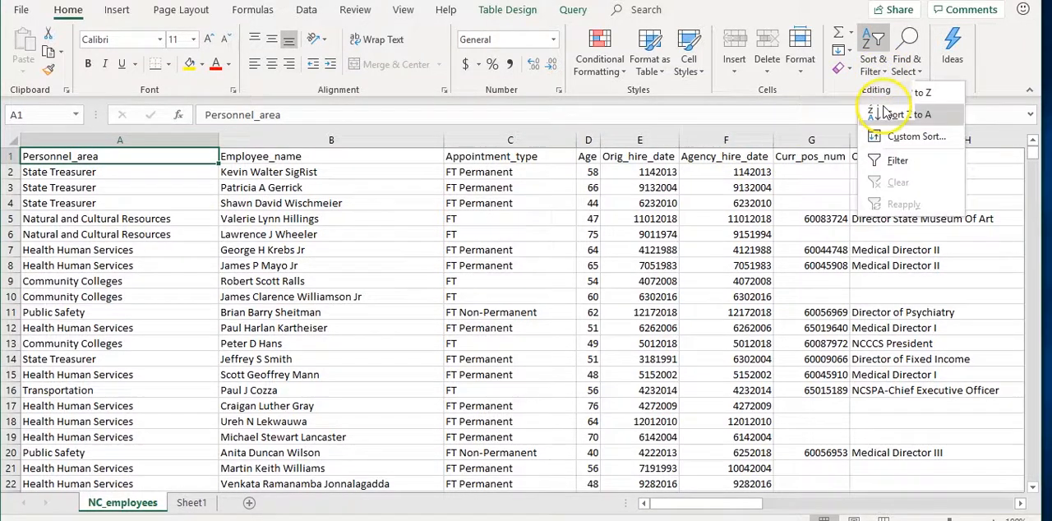
pyautogui.click(896, 159)
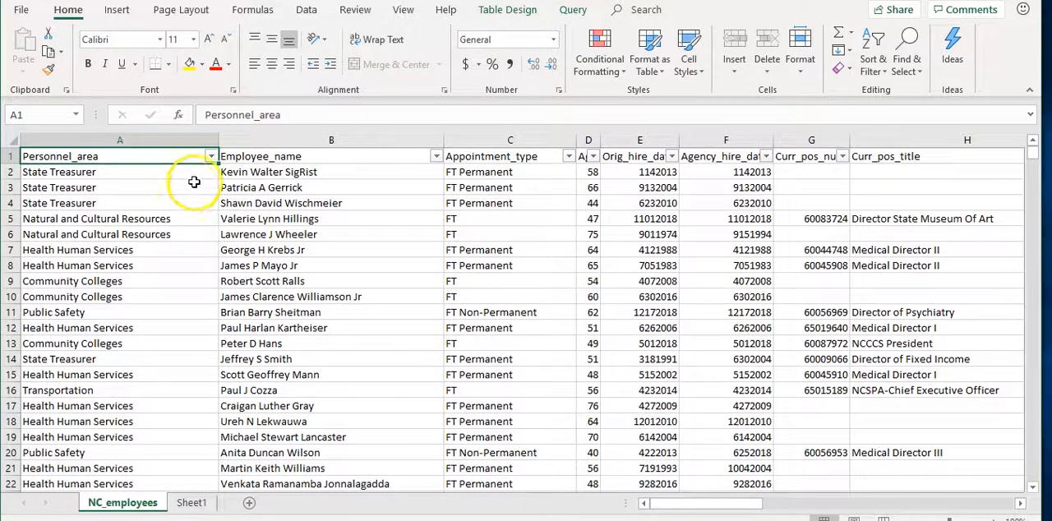
# Filter the Personnel_area column to show only Public Safety and look through the filtered rows
pyautogui.click(211, 157)
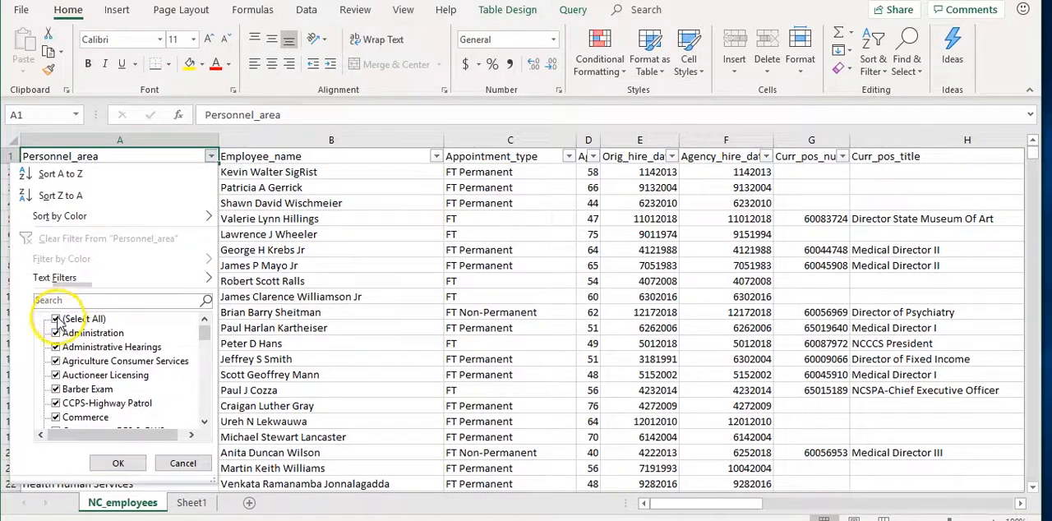
pyautogui.click(56, 319)
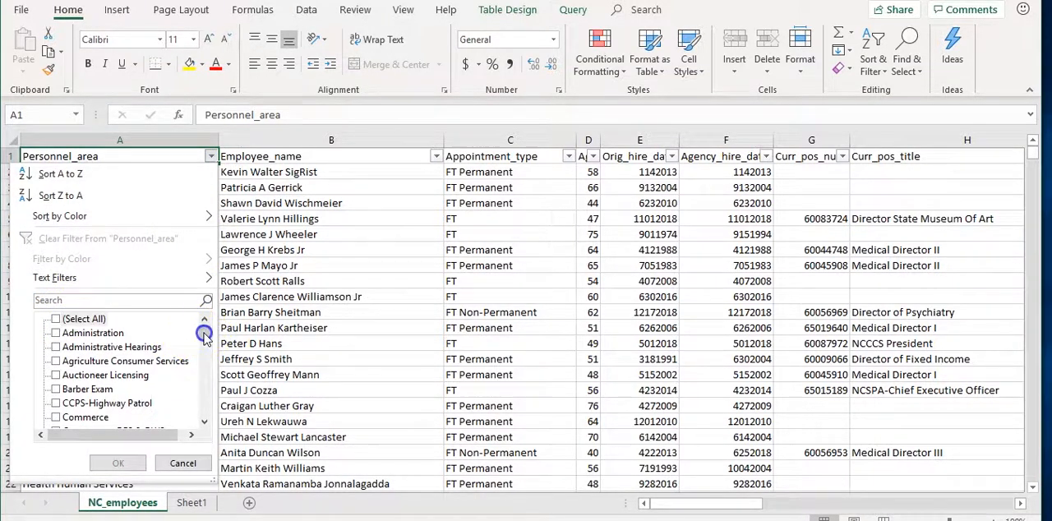
pyautogui.moveTo(204, 336); pyautogui.dragTo(204, 386)
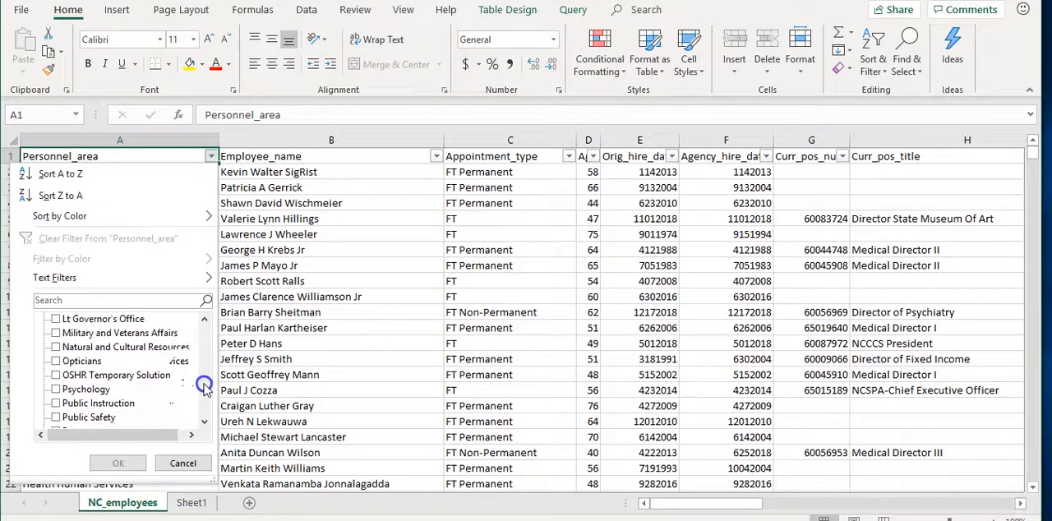
pyautogui.click(58, 419)
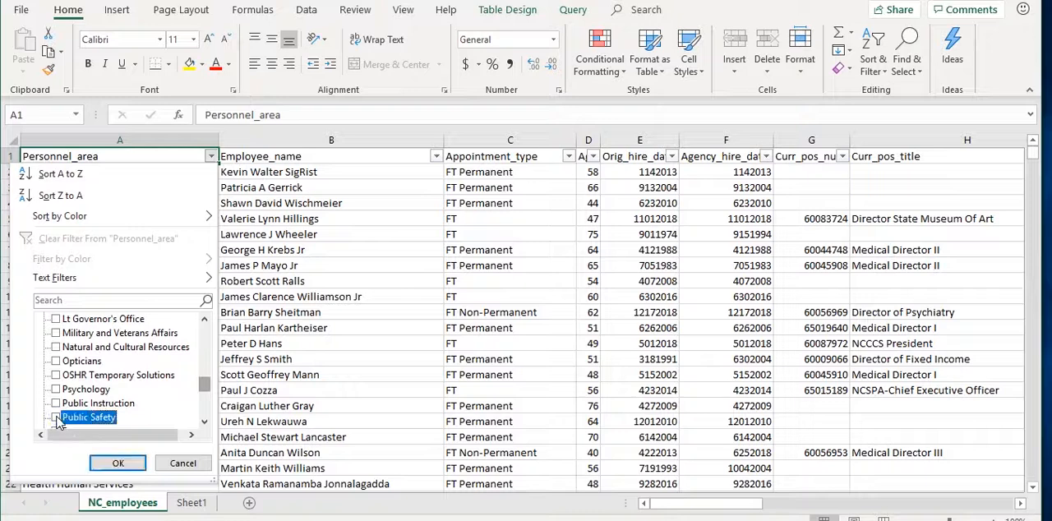
pyautogui.click(117, 463)
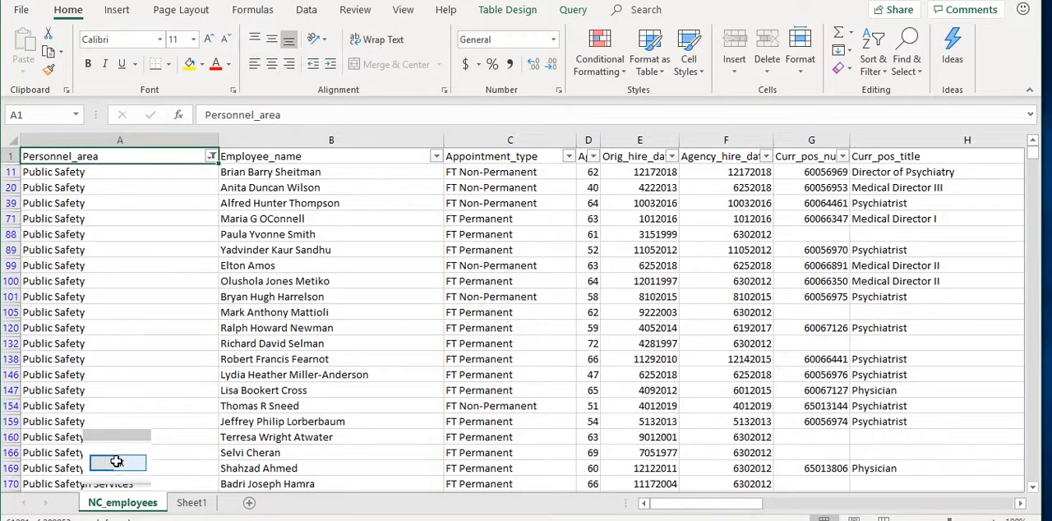
pyautogui.scroll(-2, 122, 397)
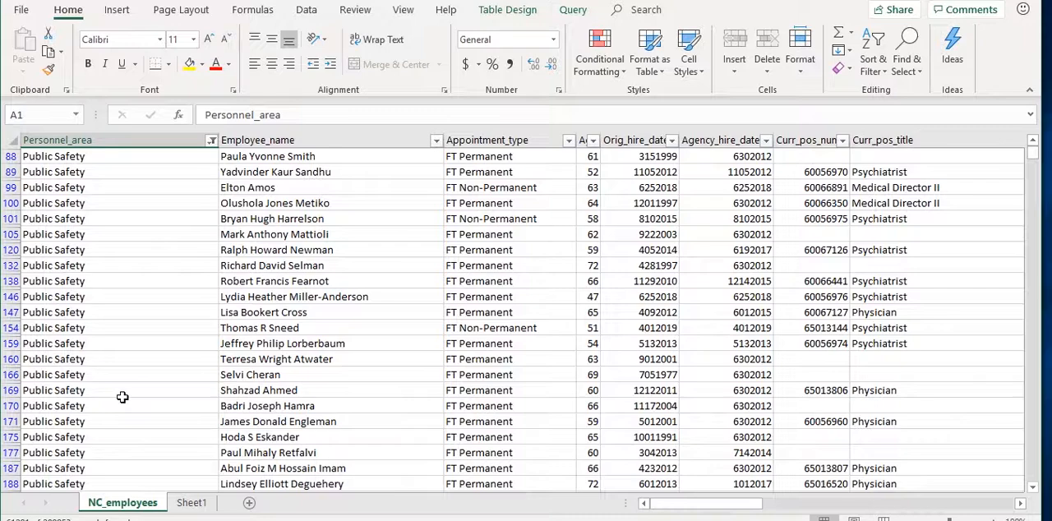
# Copy the filtered Public Safety data rows, without the header row, into Sheet1 starting at cell A1
pyautogui.scroll(-20, 122, 397)
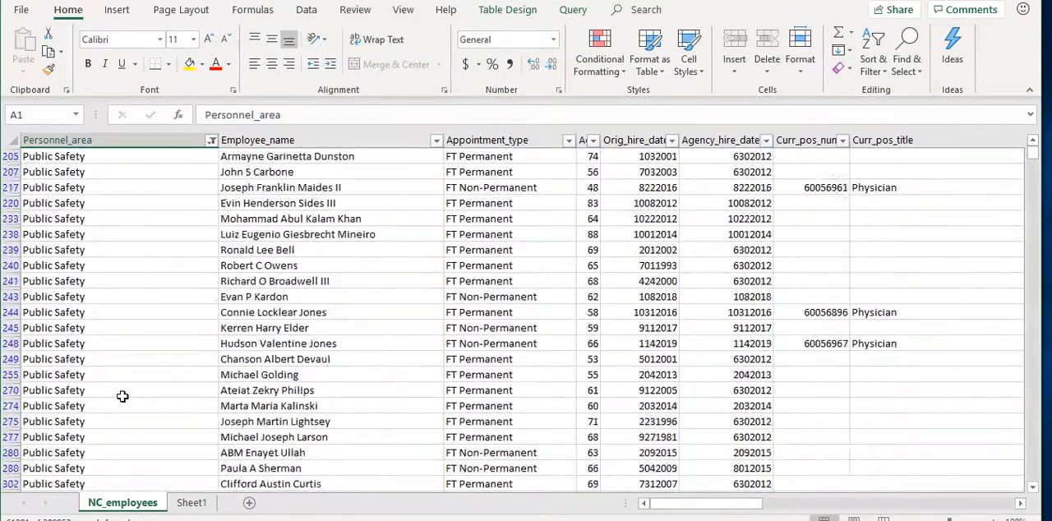
pyautogui.scroll(-3, 122, 397)
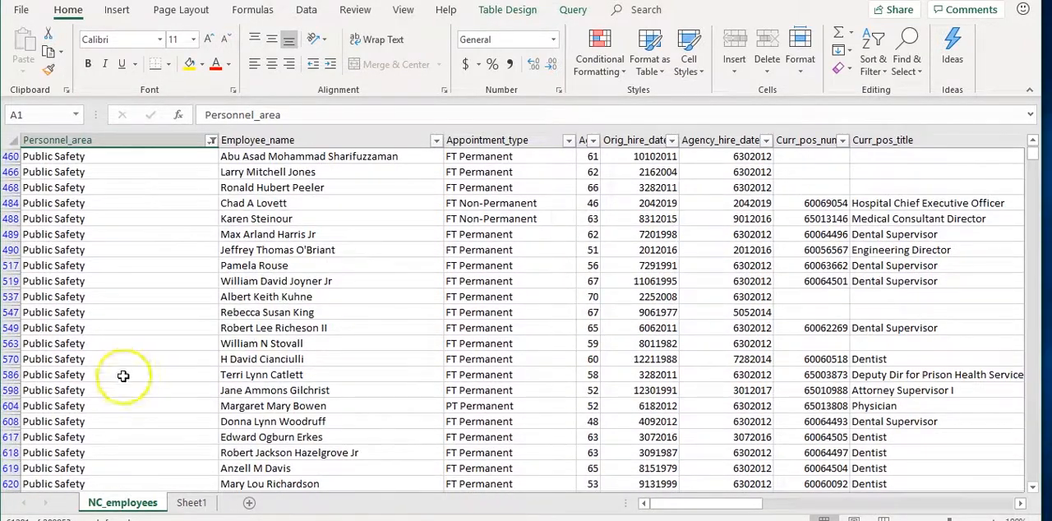
pyautogui.click(124, 374)
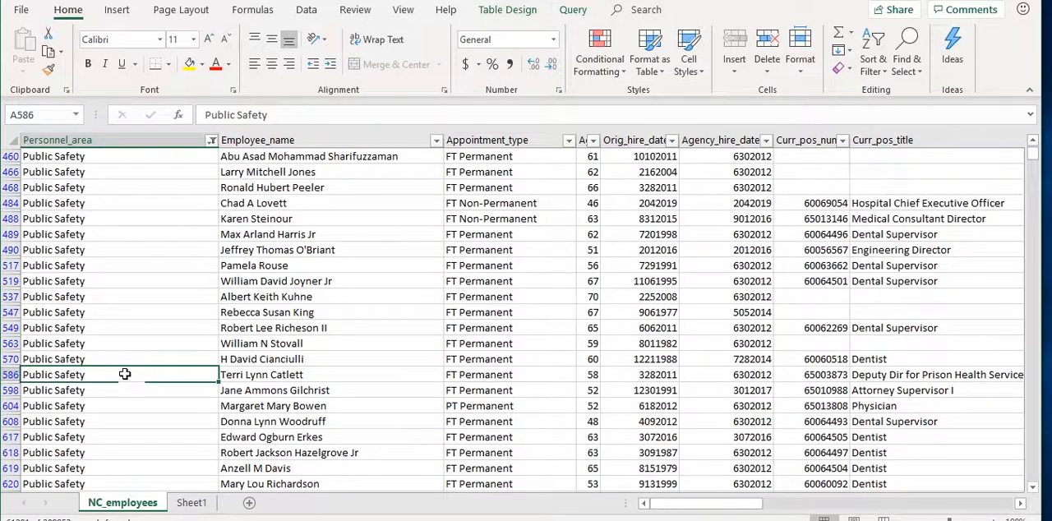
pyautogui.hotkey('ctrl', 'a')
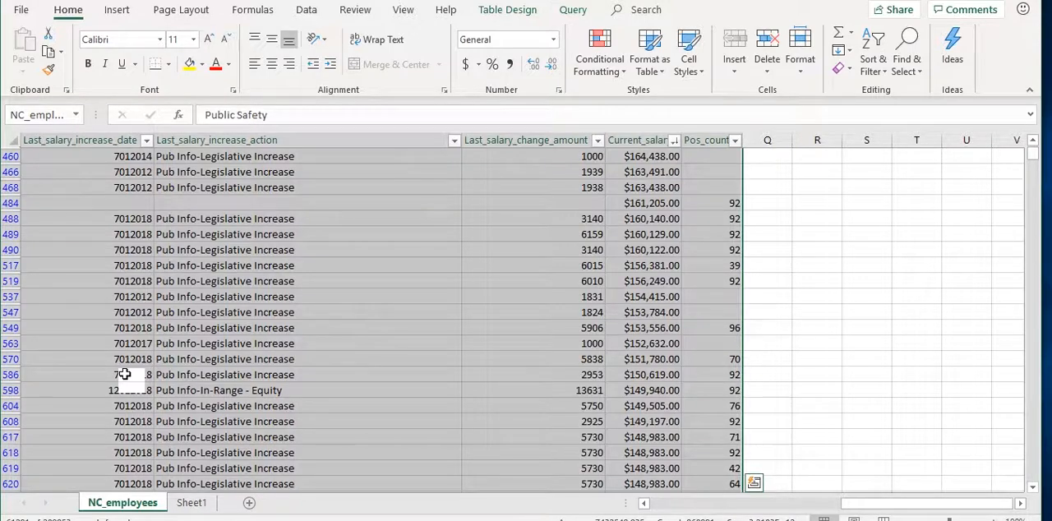
pyautogui.hotkey('ctrl', 'c')
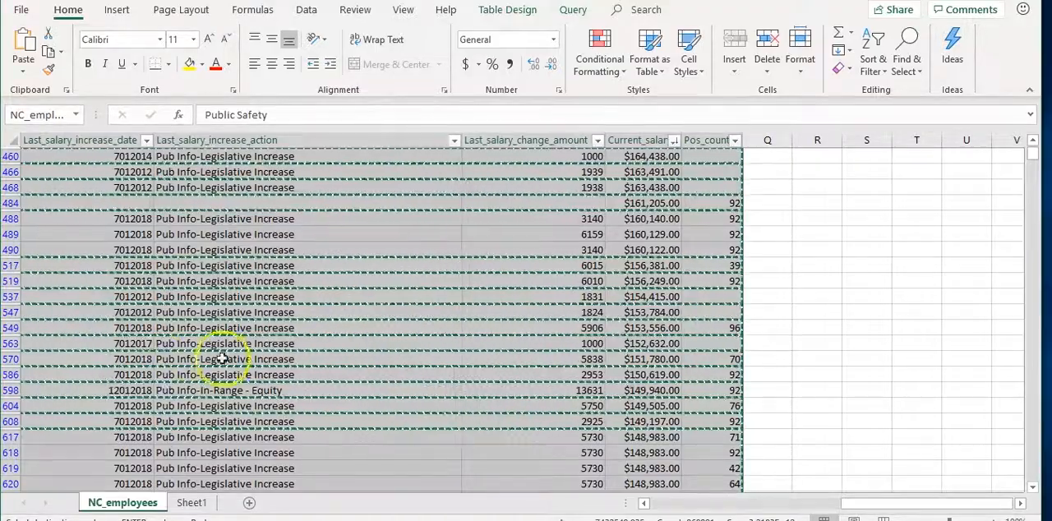
pyautogui.click(194, 503)
pyautogui.click(42, 157)
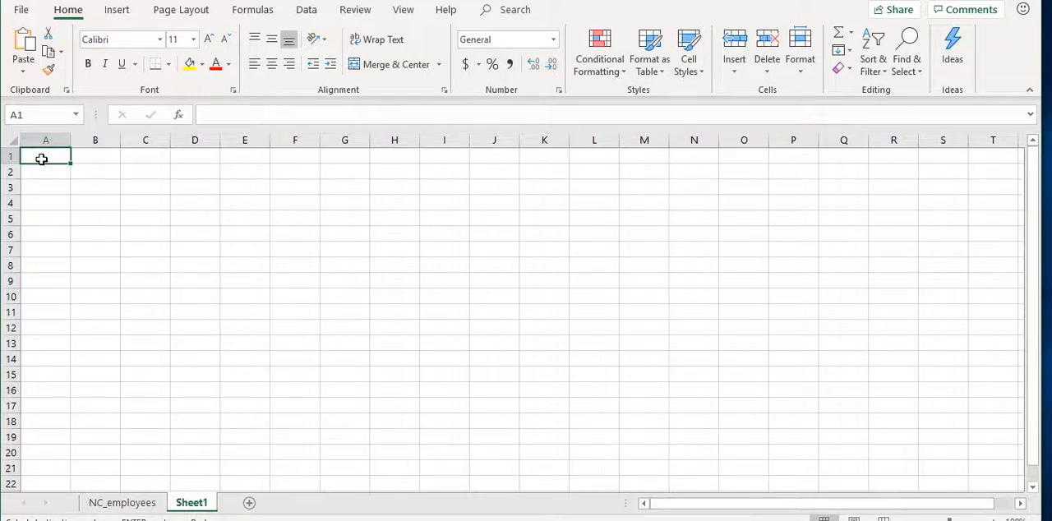
pyautogui.hotkey('ctrl', 'v')
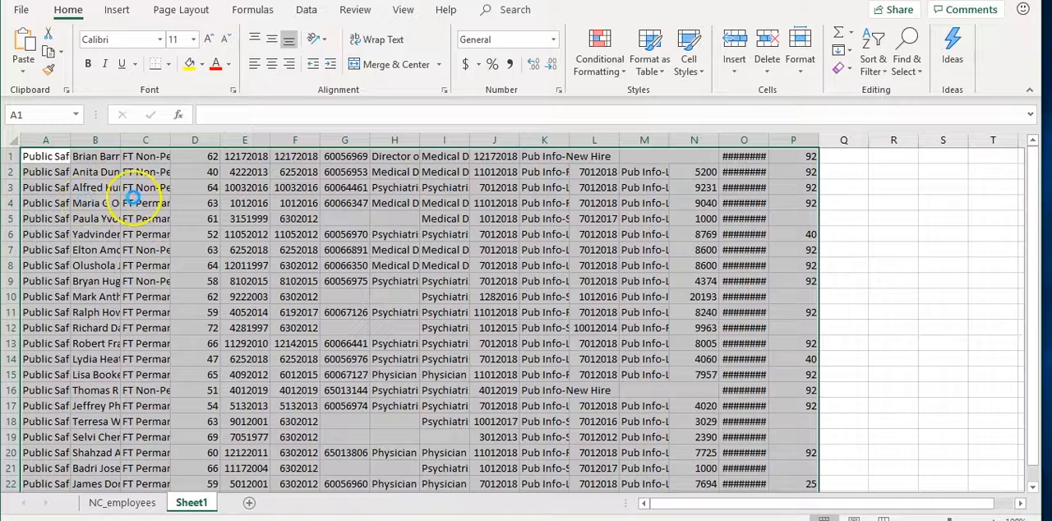
# Fit the widths of all Sheet1 columns to the pasted Public Safety data
pyautogui.click(17, 135)
pyautogui.doubleClick(72, 142)
pyautogui.click(77, 173)
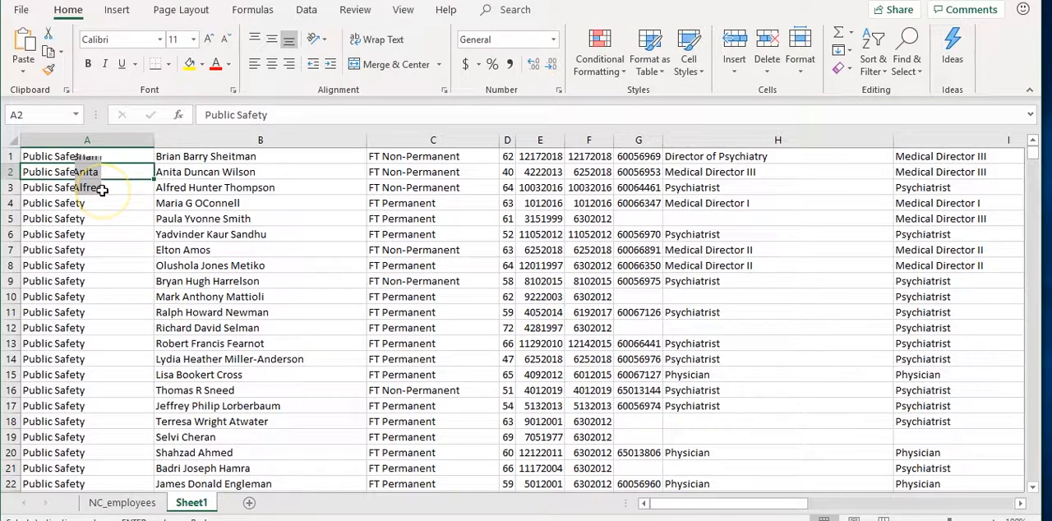
# Compare the pasted rows with the NC_employees sheet and delete everything from Sheet1
pyautogui.click(11, 157)
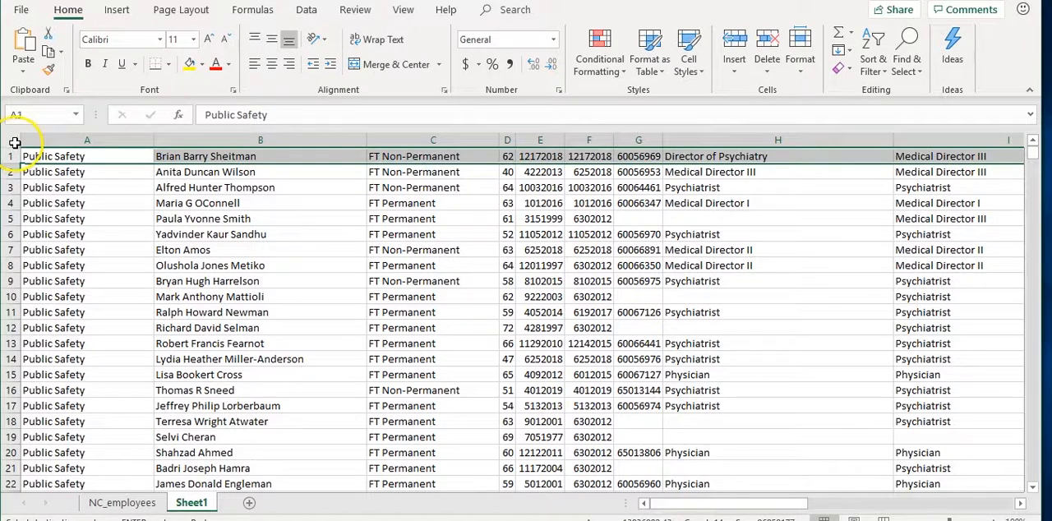
pyautogui.click(15, 143)
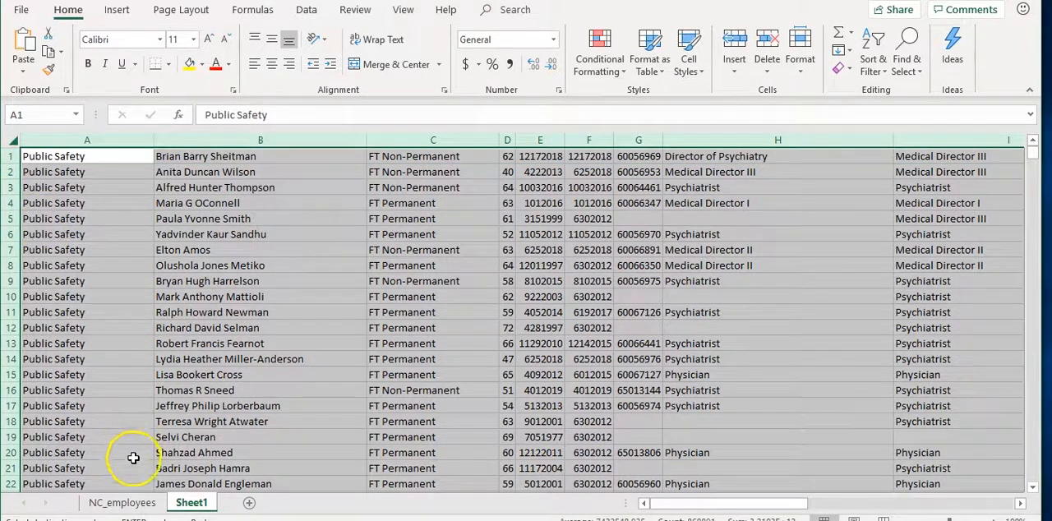
pyautogui.click(127, 502)
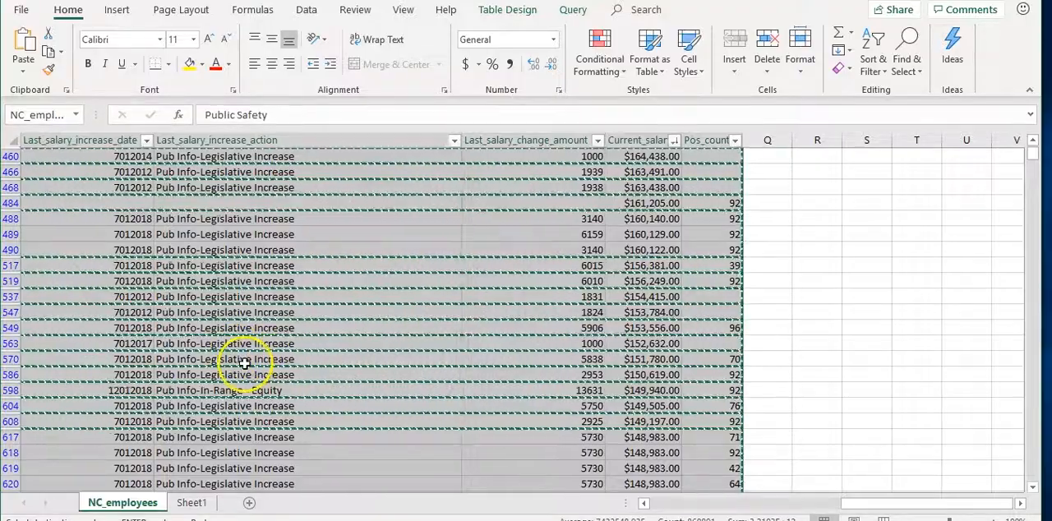
pyautogui.click(190, 502)
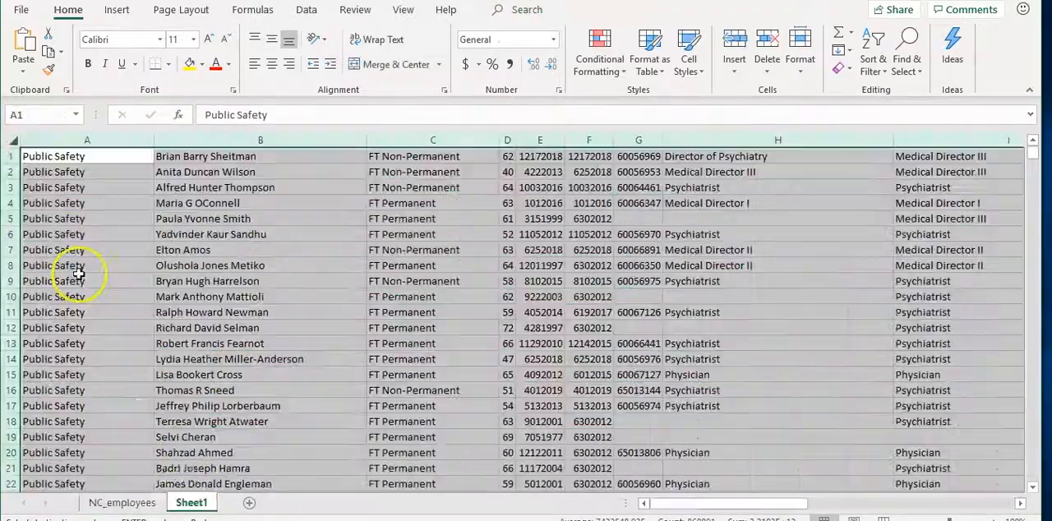
pyautogui.rightClick(14, 141)
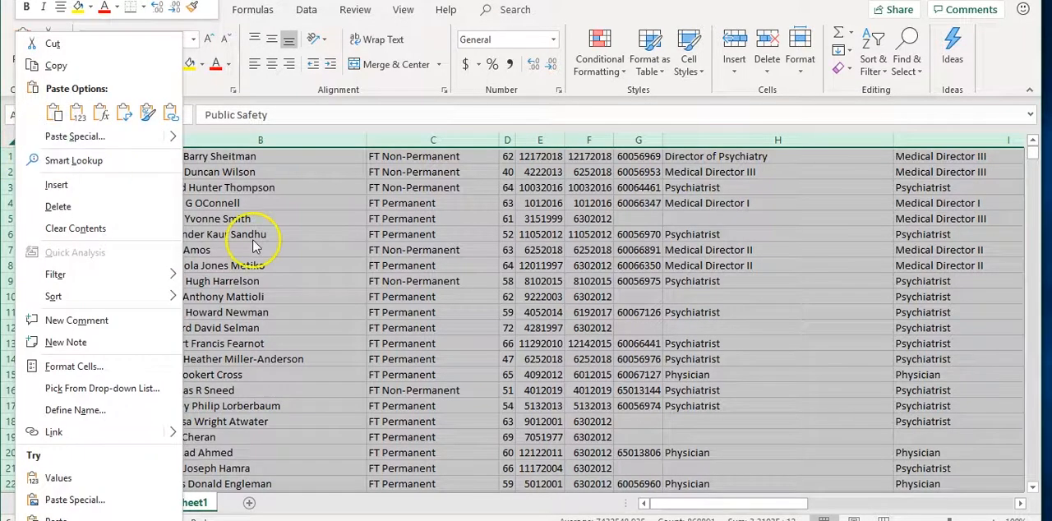
pyautogui.click(254, 240)
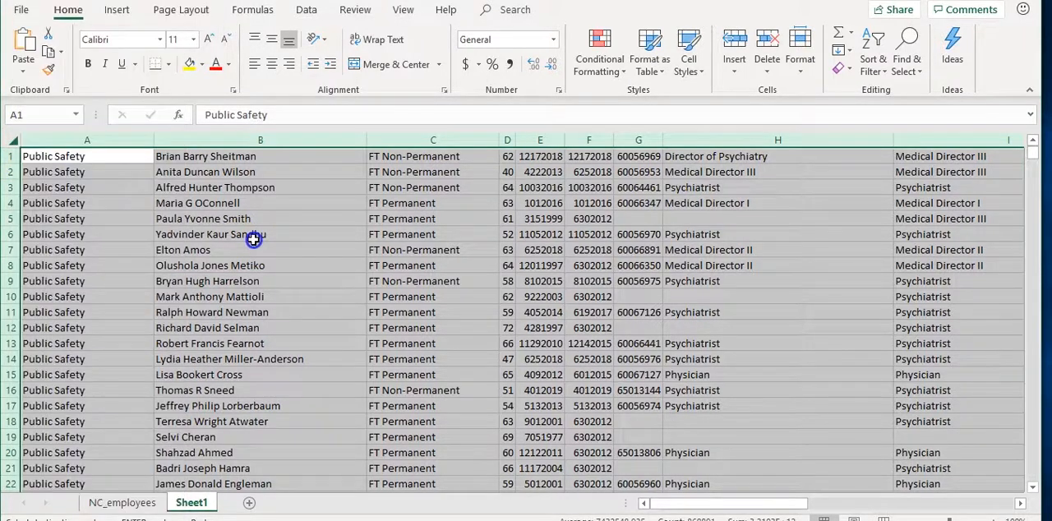
pyautogui.rightClick(10, 162)
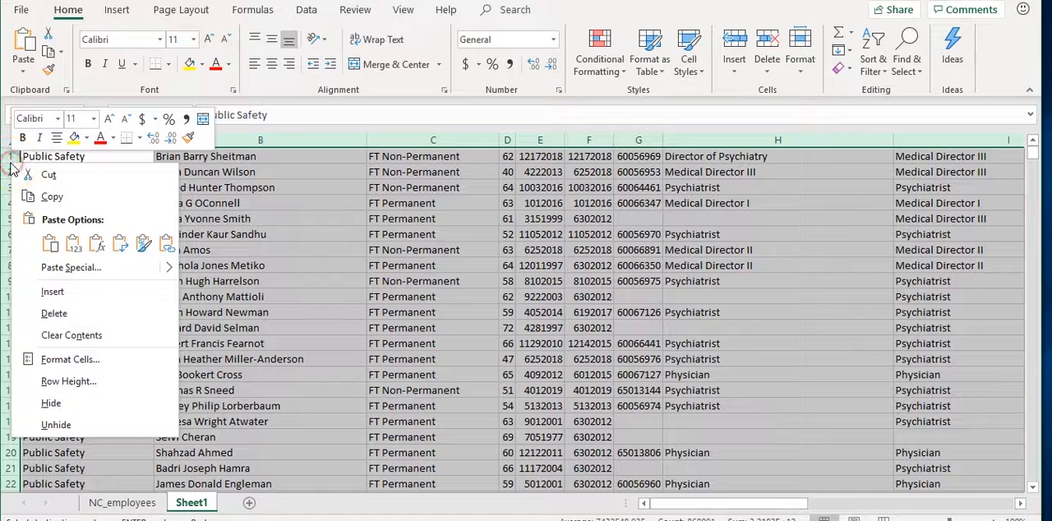
pyautogui.click(77, 315)
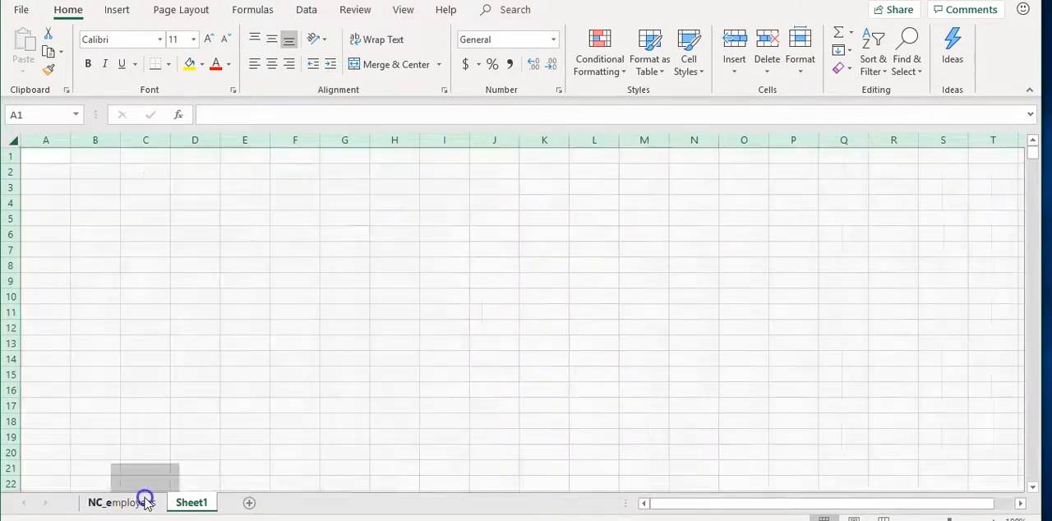
# Copy the filtered NC_employees data from the Personnel_area header through the last row and paste it into Sheet1 at cell A1
pyautogui.click(145, 499)
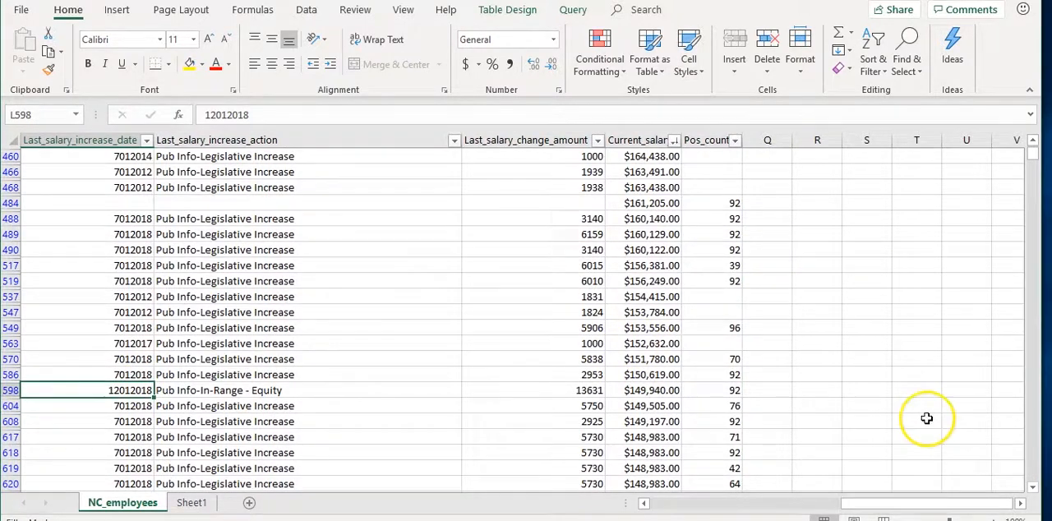
pyautogui.moveTo(858, 503); pyautogui.dragTo(643, 505)
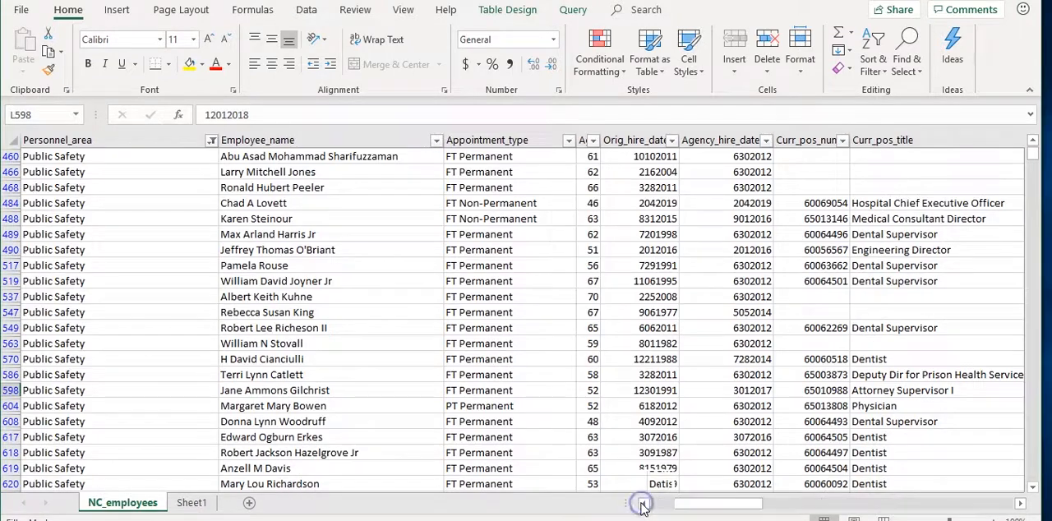
pyautogui.scroll(20, 251, 263)
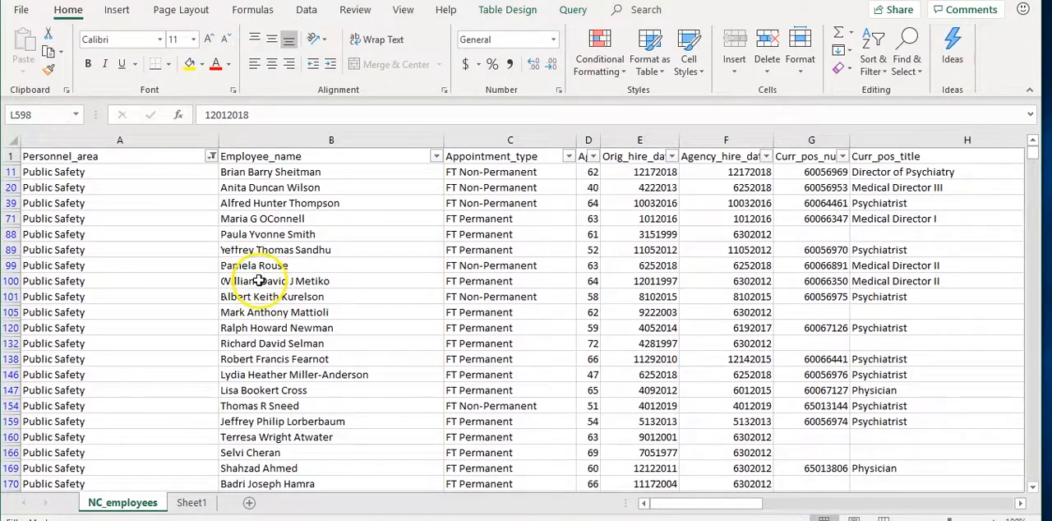
pyautogui.click(116, 156)
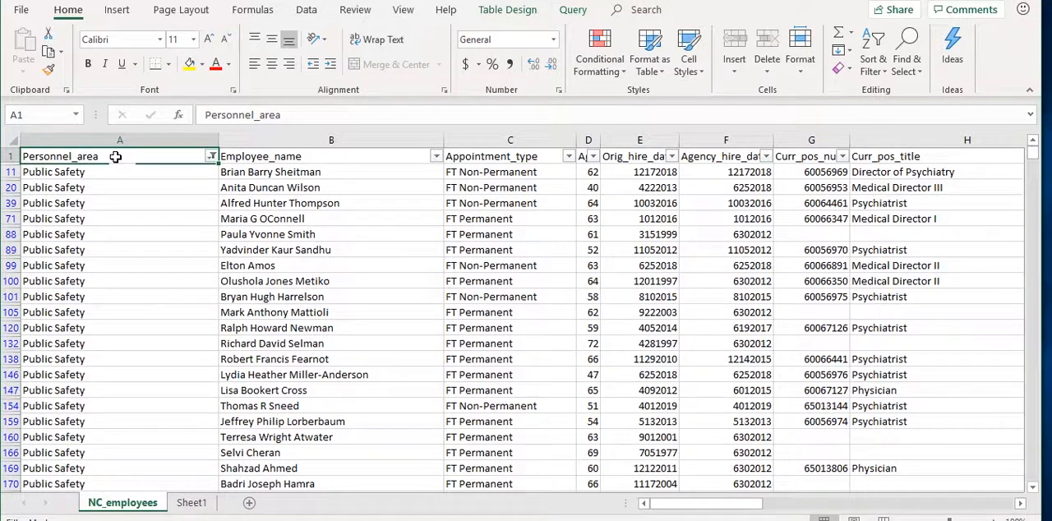
pyautogui.hotkey('ctrl', 'shift', 'End')
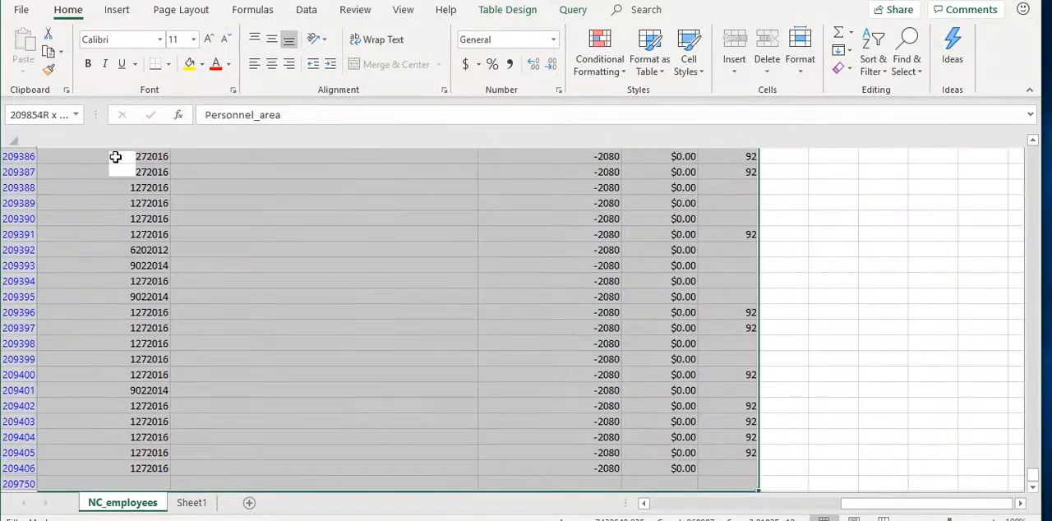
pyautogui.hotkey('ctrl', 'c')
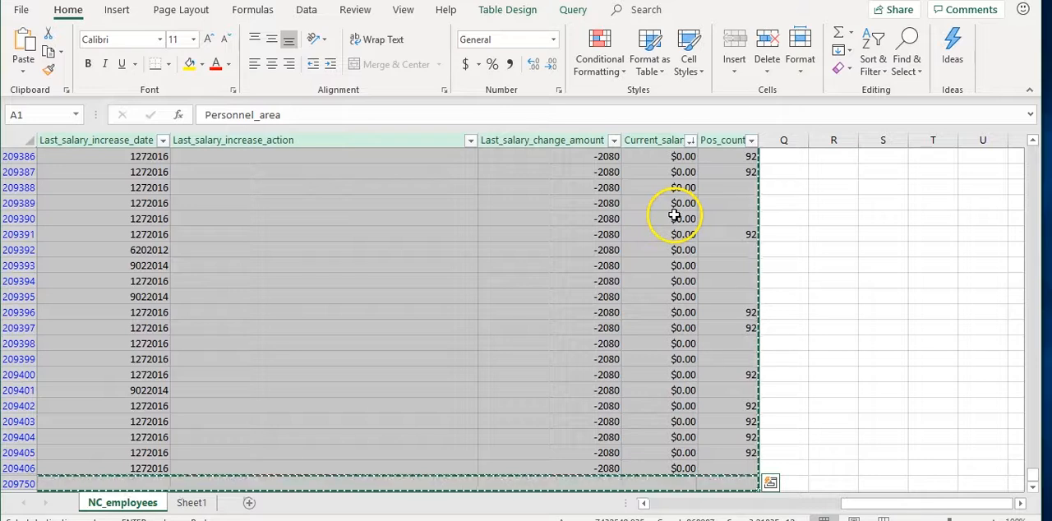
pyautogui.click(192, 502)
pyautogui.click(46, 157)
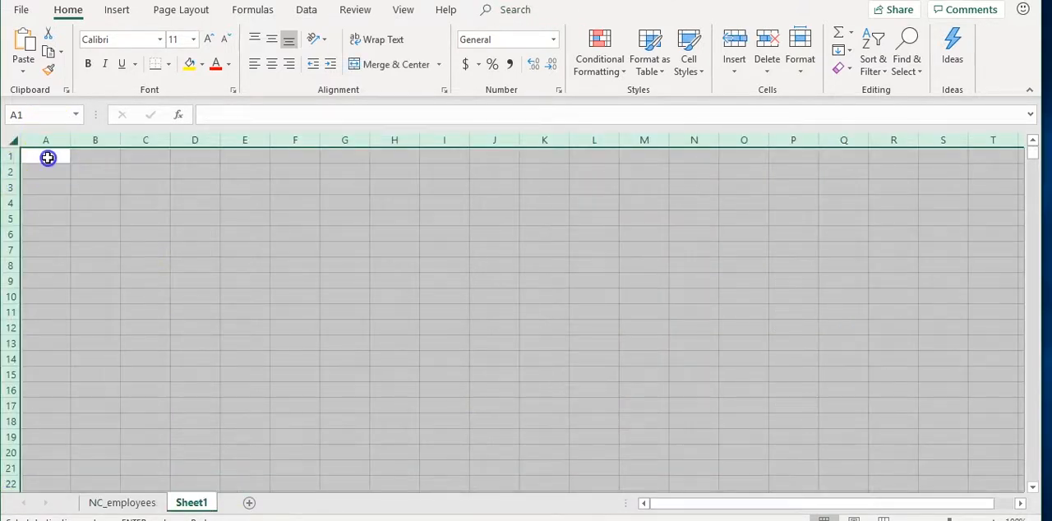
pyautogui.hotkey('ctrl', 'v')
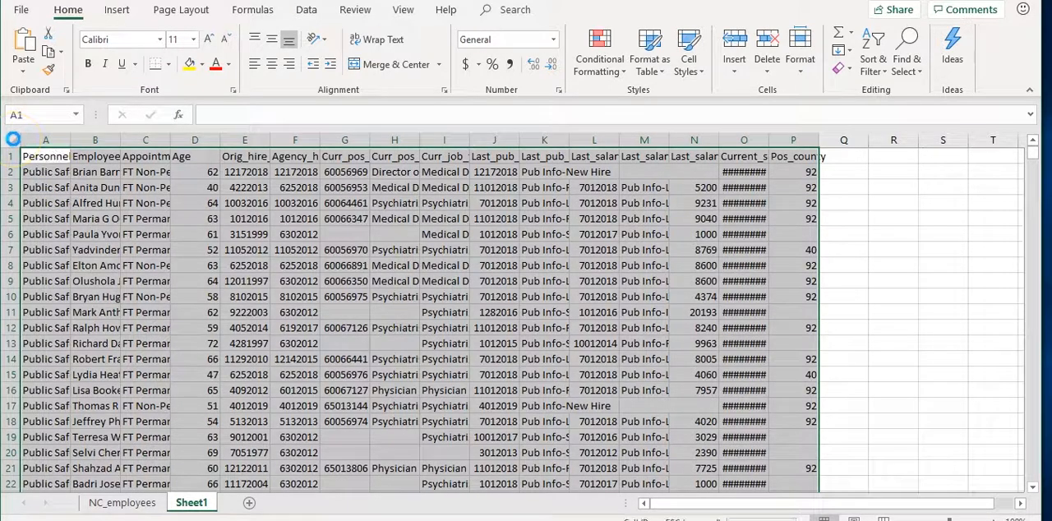
# Fit all Sheet1 column widths to their contents and rename the sheet as Public_safety
pyautogui.click(13, 139)
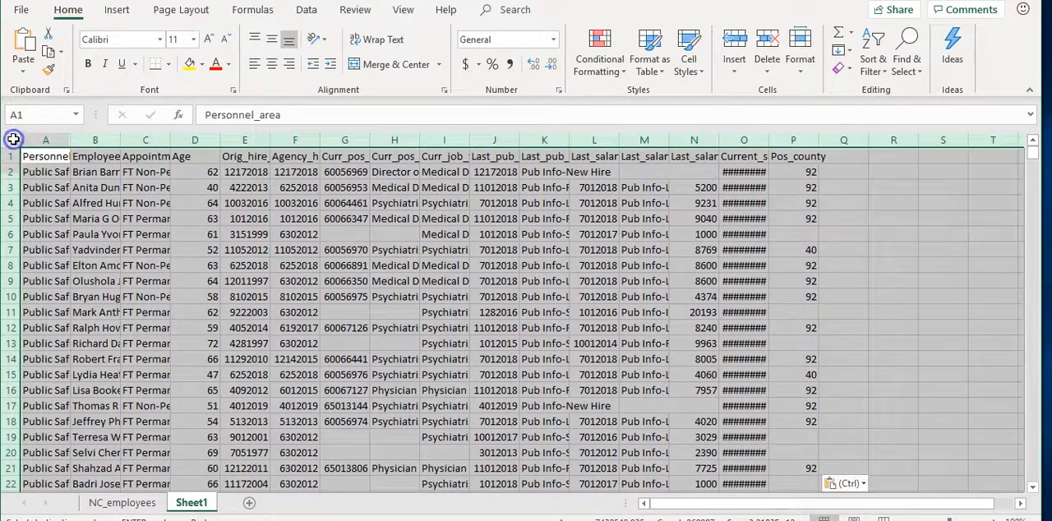
pyautogui.doubleClick(71, 140)
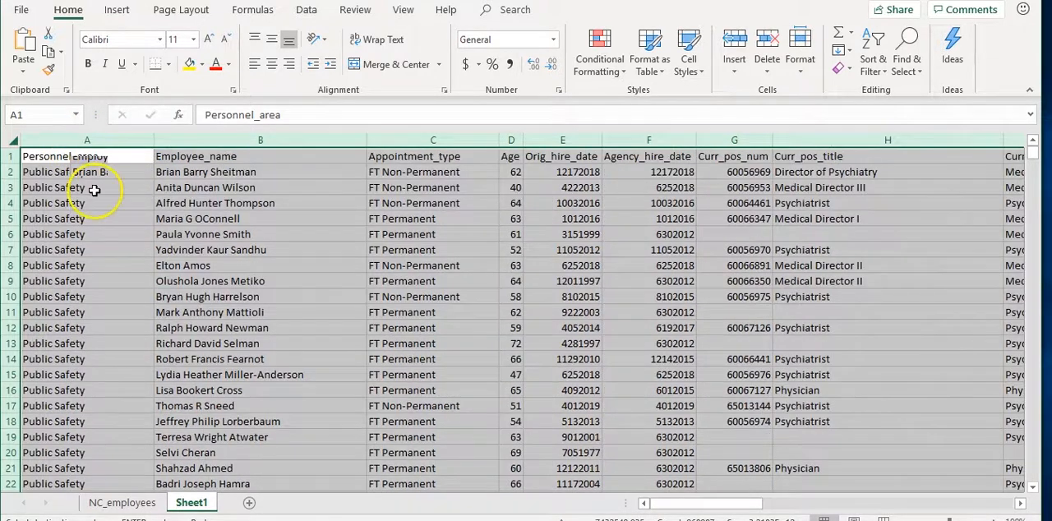
pyautogui.doubleClick(202, 498)
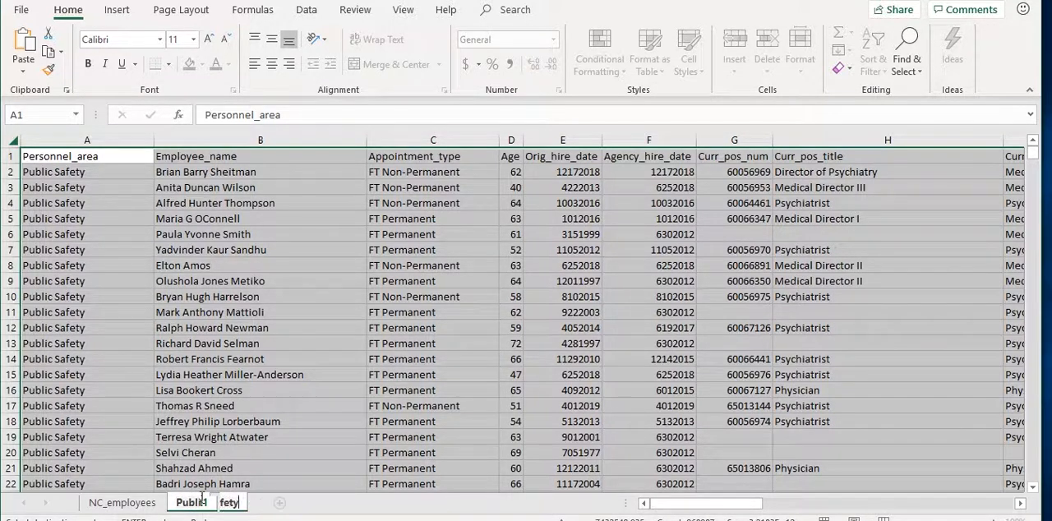
pyautogui.click(285, 381)
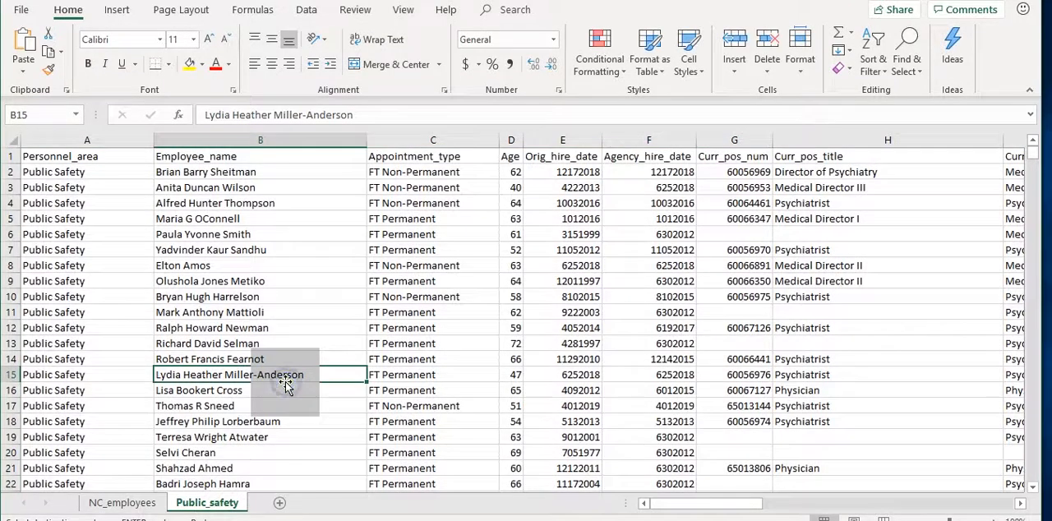
# Examine the current salary in row 2 of the Public_safety sheet and the employee it belongs to
pyautogui.moveTo(686, 503); pyautogui.dragTo(923, 484)
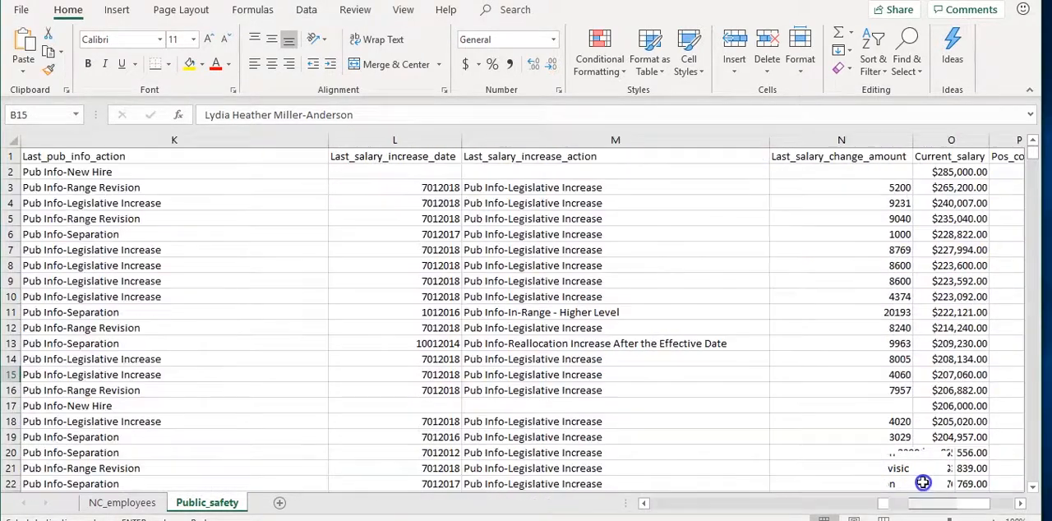
pyautogui.click(962, 174)
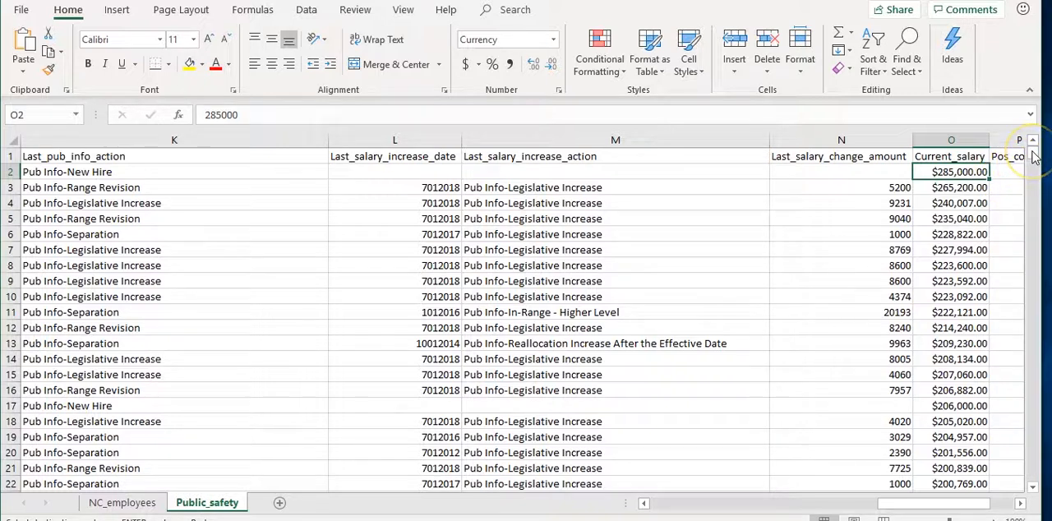
pyautogui.click(963, 172)
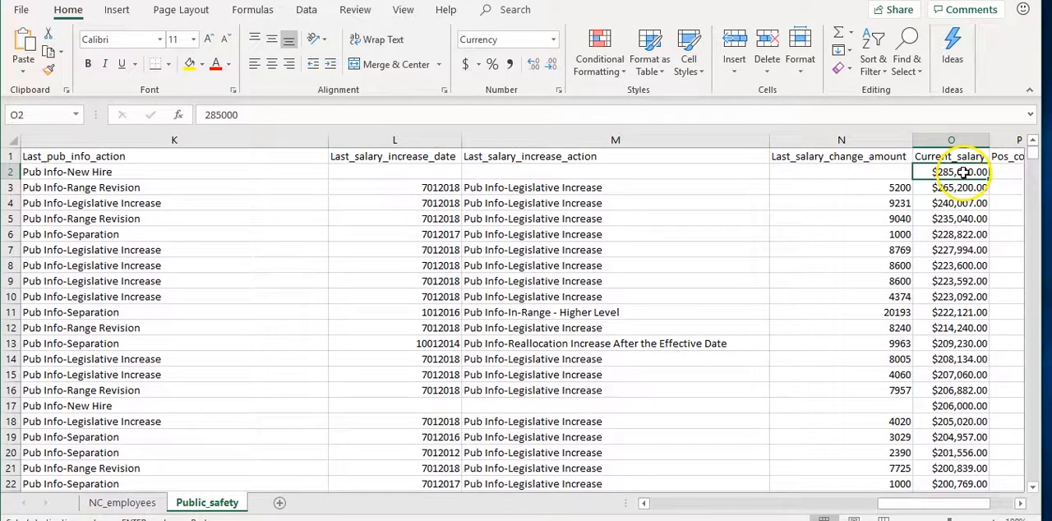
pyautogui.moveTo(911, 507); pyautogui.dragTo(581, 511)
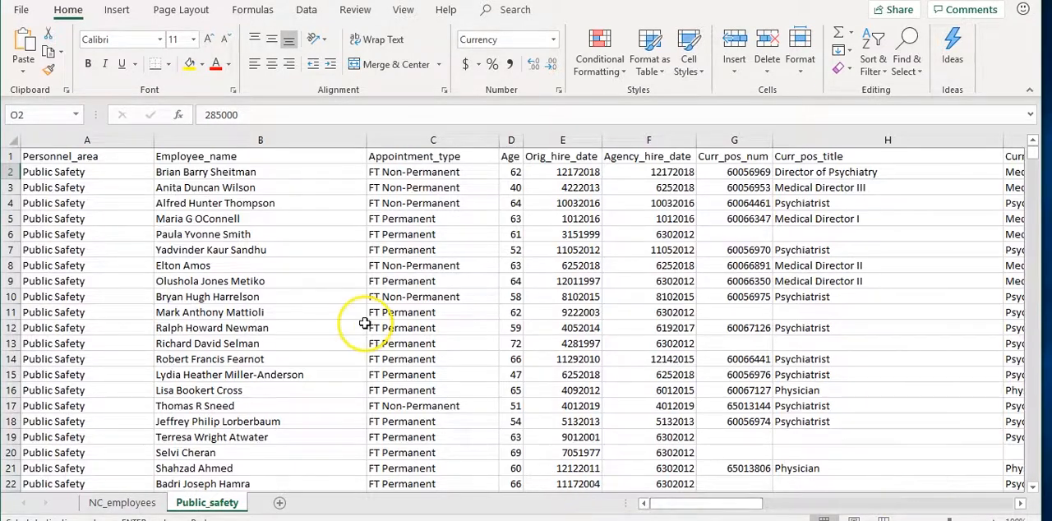
pyautogui.click(268, 173)
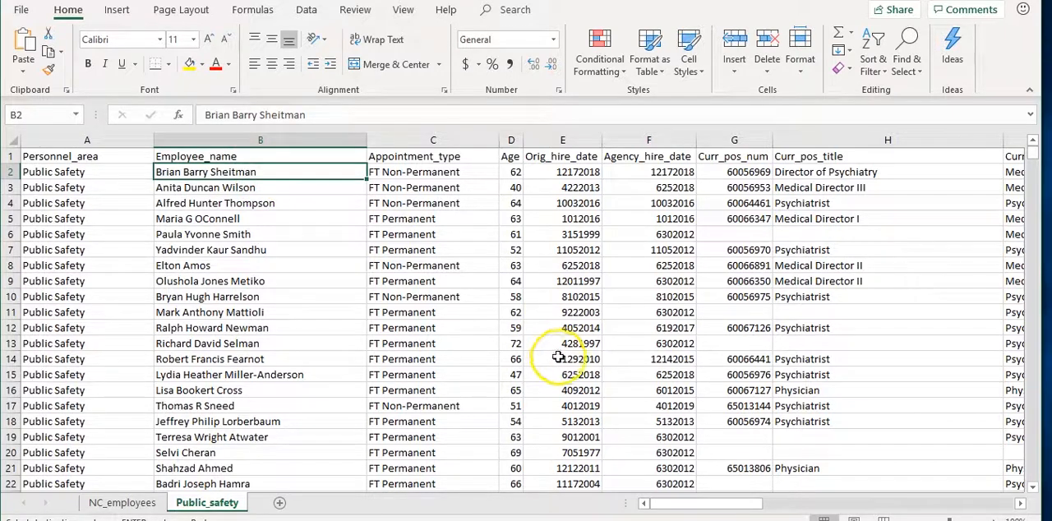
# Sort all Public_safety data by the Current_salary column from smallest to largest
pyautogui.moveTo(723, 503); pyautogui.dragTo(953, 493)
pyautogui.click(738, 200)
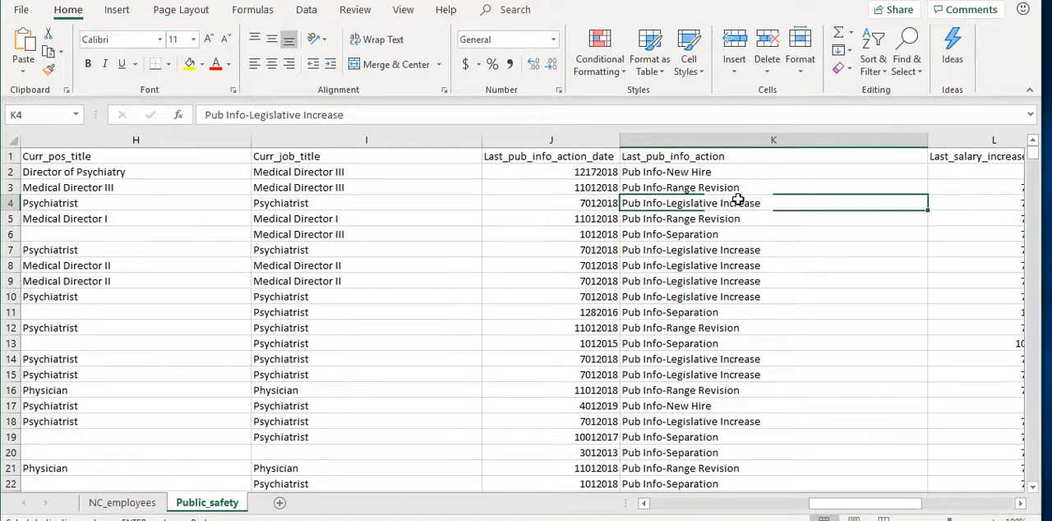
pyautogui.hotkey('ctrl', 'a')
pyautogui.click(872, 72)
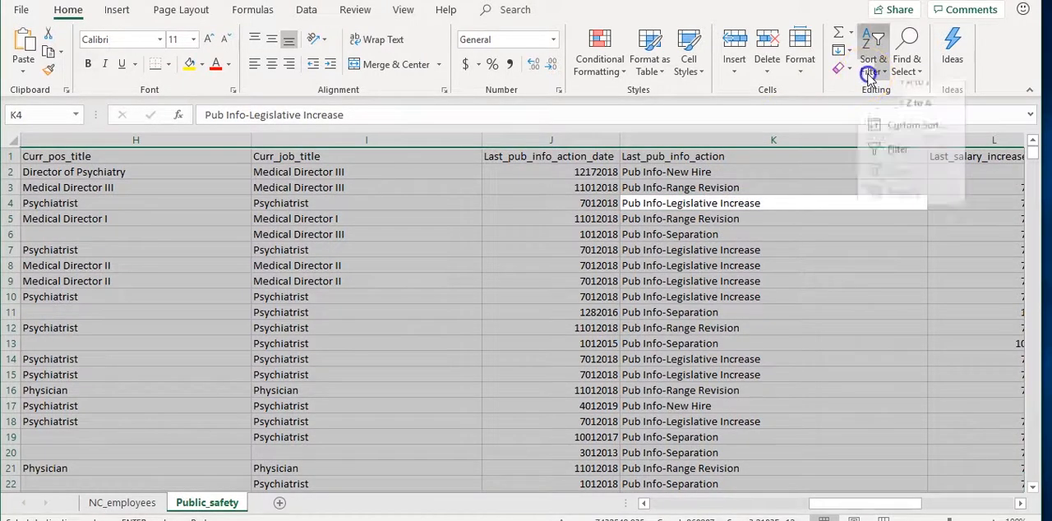
pyautogui.click(888, 137)
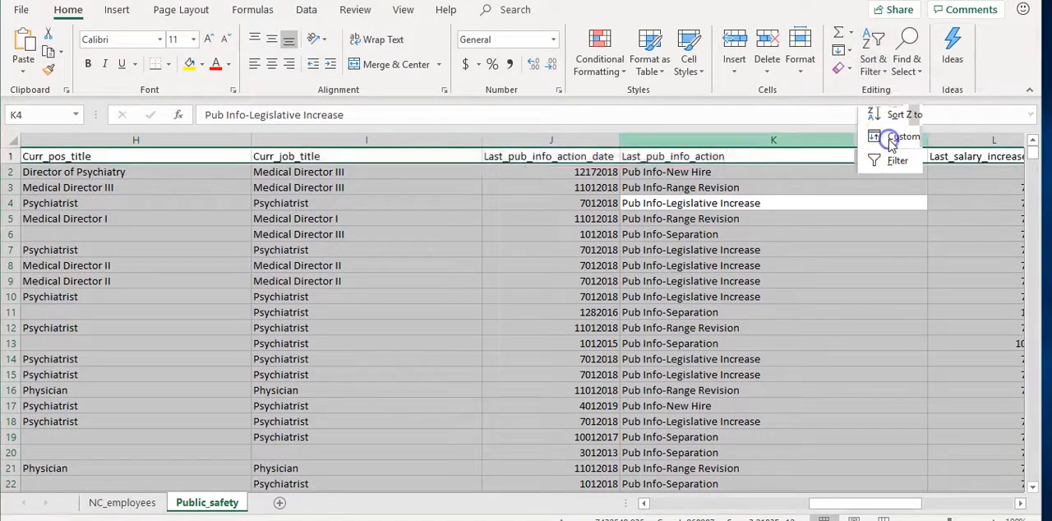
pyautogui.click(444, 225)
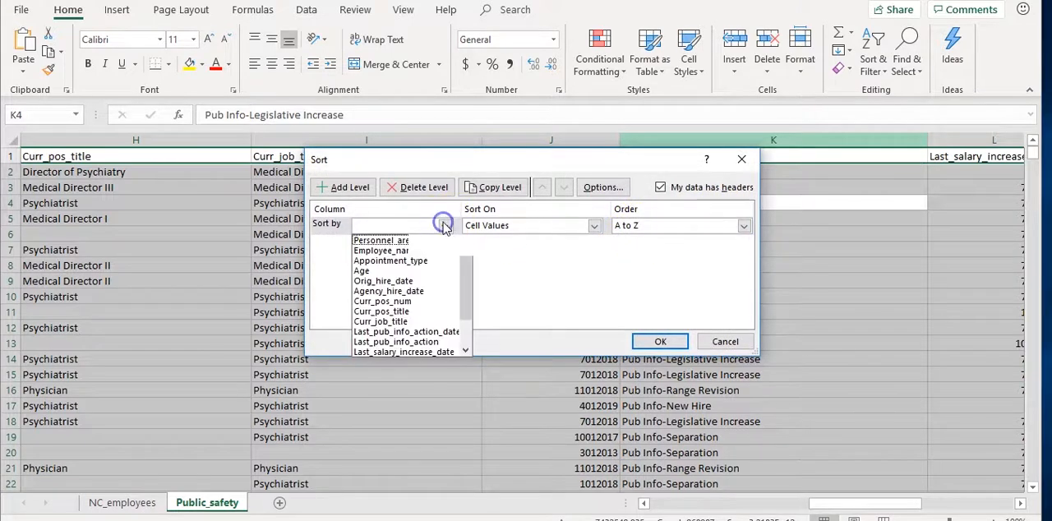
pyautogui.scroll(-1, 448, 337)
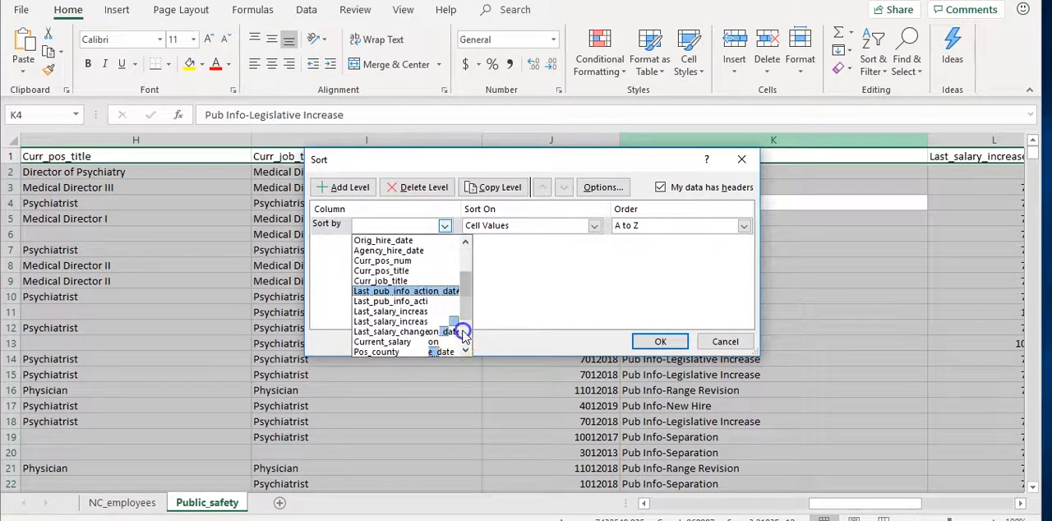
pyautogui.click(438, 343)
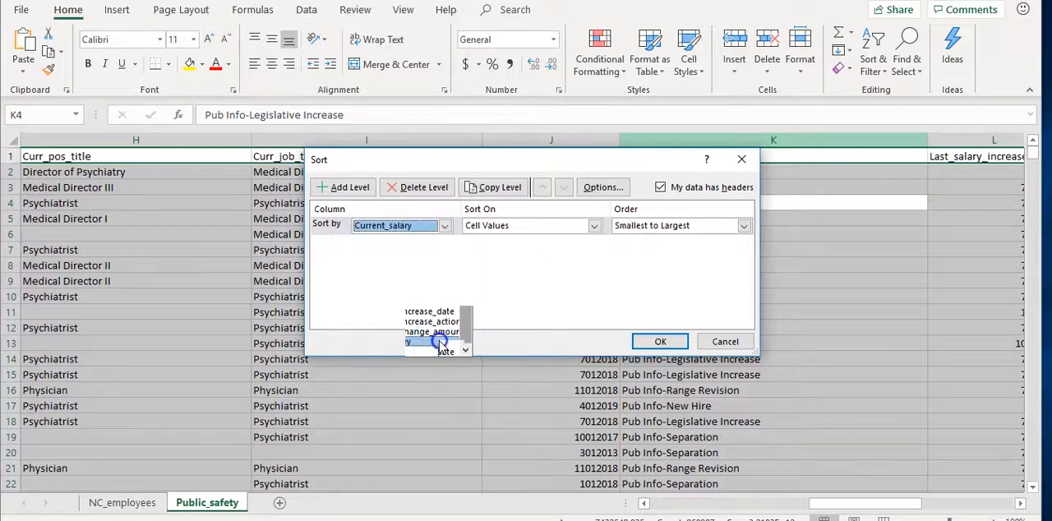
pyautogui.click(659, 340)
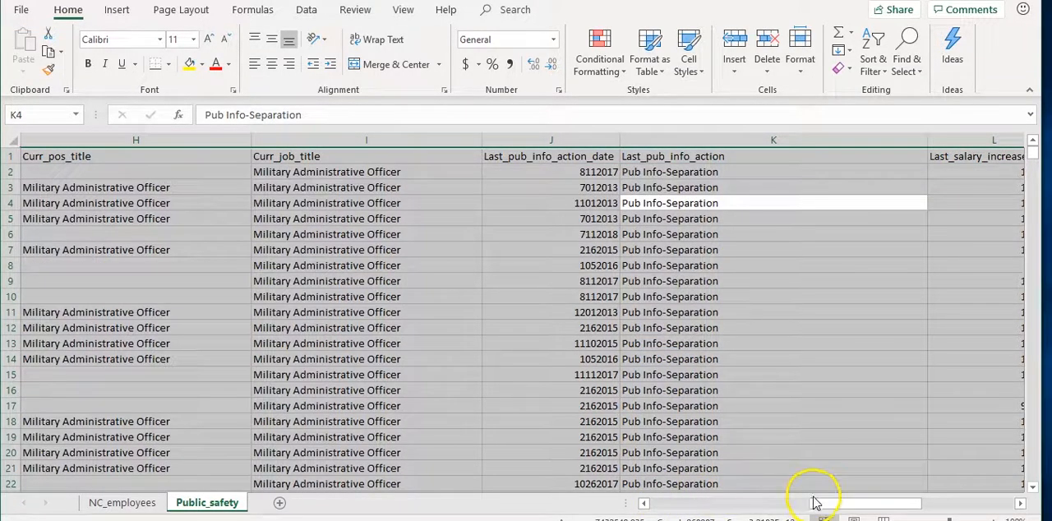
# Examine the lowest current salaries in the Public_safety sheet and the appointment types of the employees who earn them
pyautogui.moveTo(817, 501); pyautogui.dragTo(898, 499)
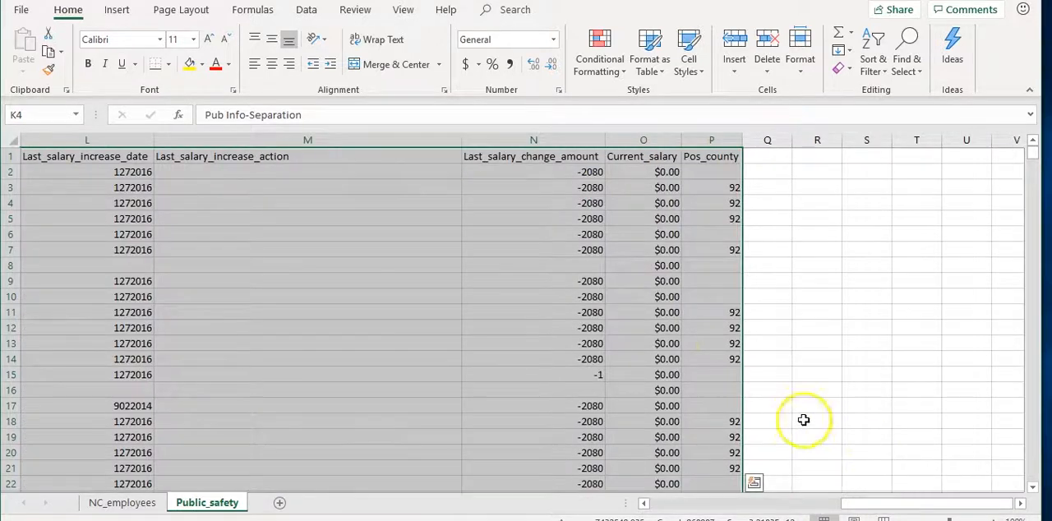
pyautogui.click(645, 175)
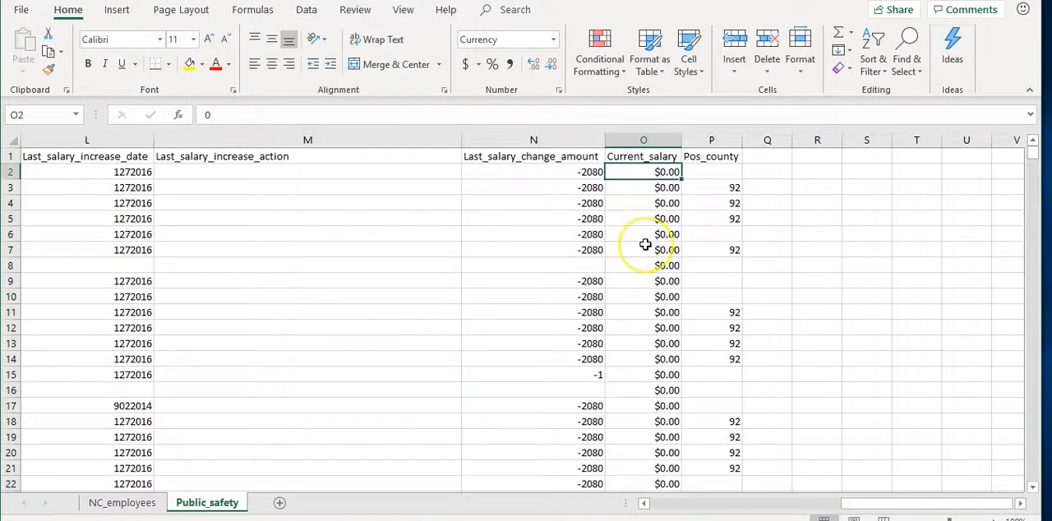
pyautogui.scroll(-4, 645, 244)
pyautogui.scroll(-7, 646, 244)
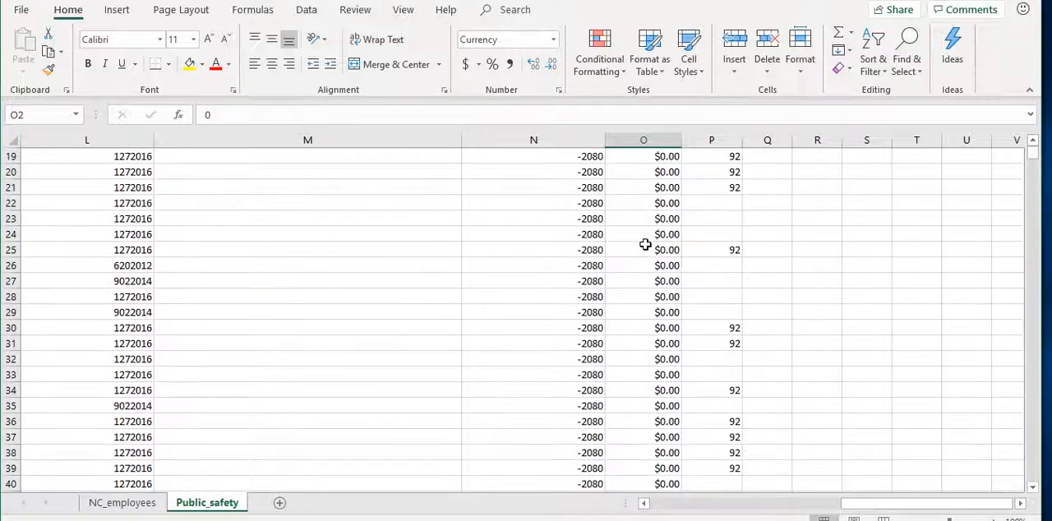
pyautogui.scroll(-20, 645, 244)
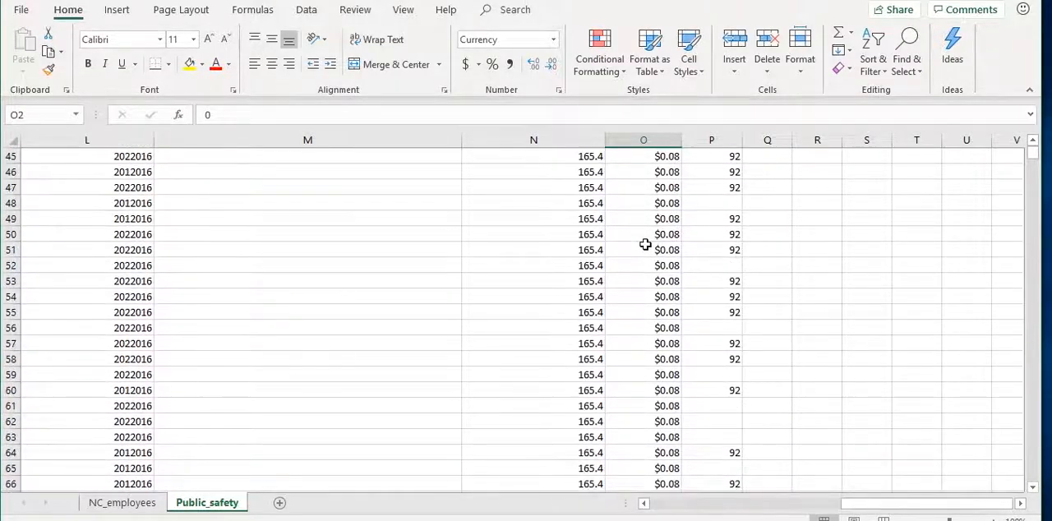
pyautogui.scroll(-19, 645, 244)
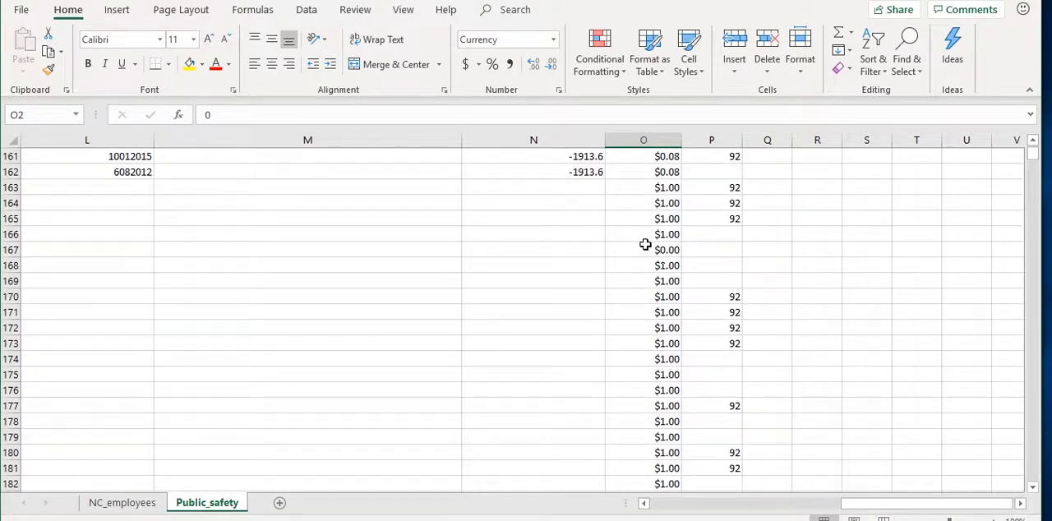
pyautogui.scroll(-6, 646, 244)
pyautogui.click(645, 268)
pyautogui.scroll(-2, 645, 273)
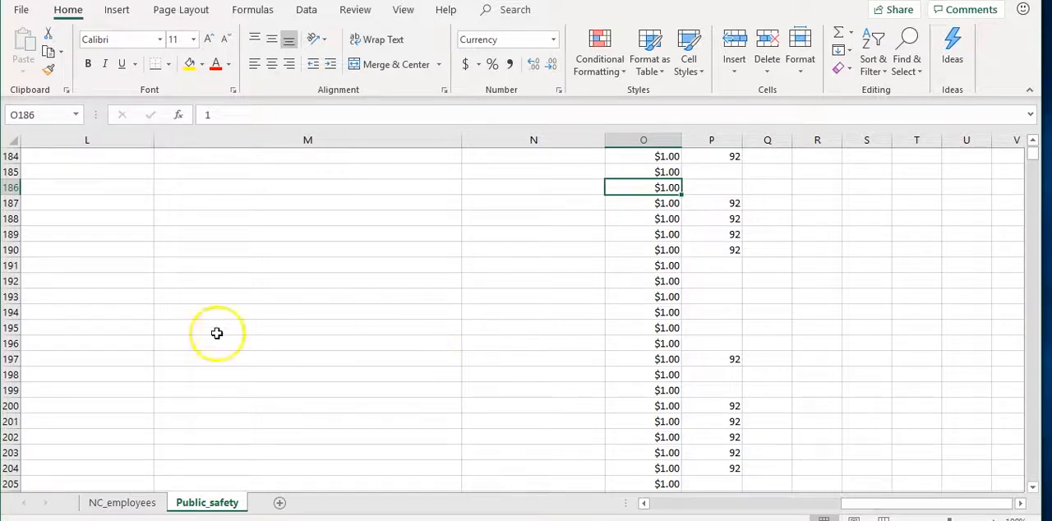
pyautogui.click(10, 281)
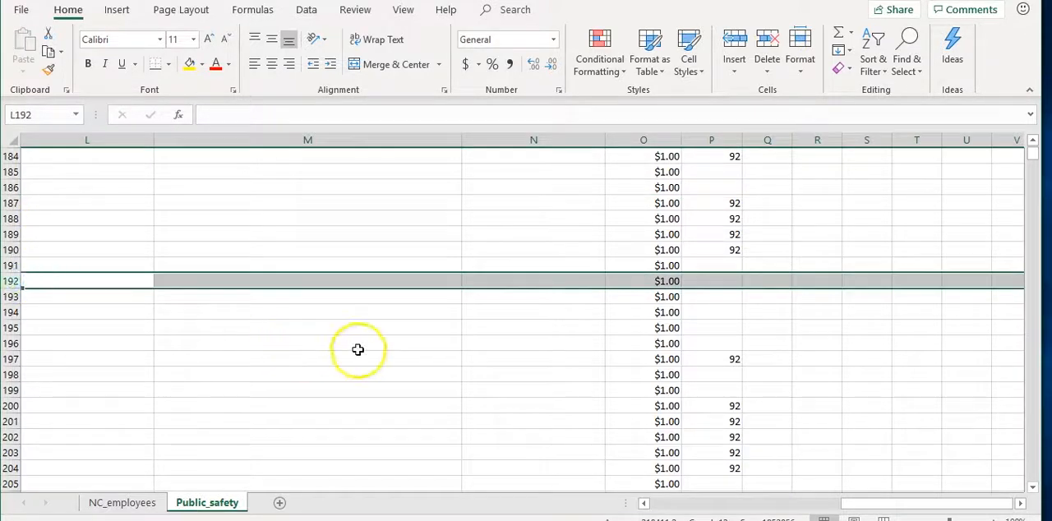
pyautogui.moveTo(878, 502); pyautogui.dragTo(670, 506)
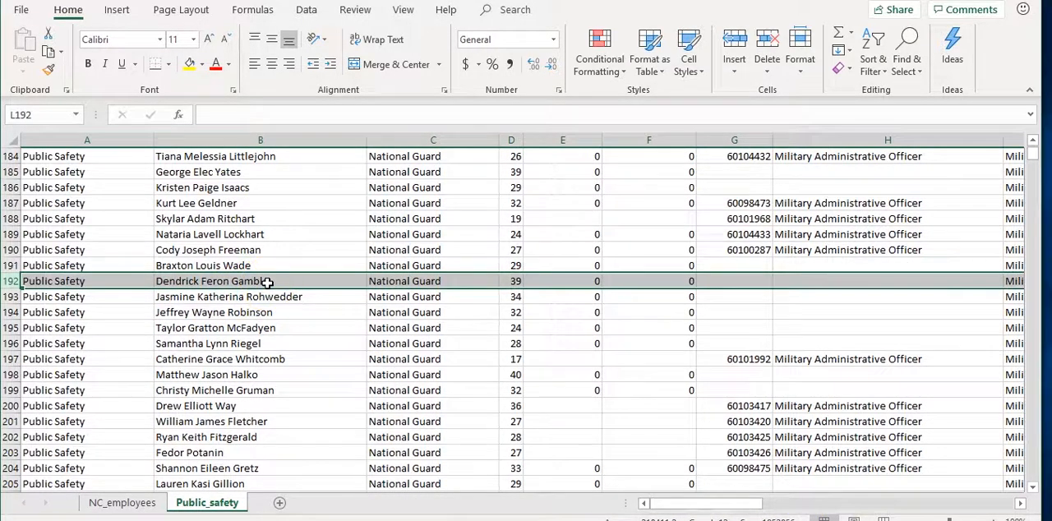
pyautogui.click(437, 141)
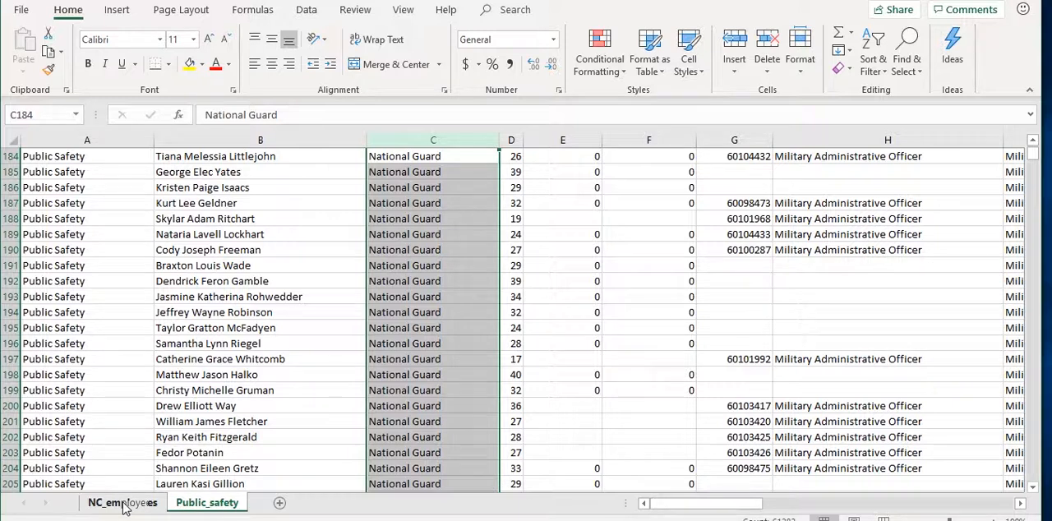
# Clear the active filter and sort state from the NC_employees table
pyautogui.click(123, 503)
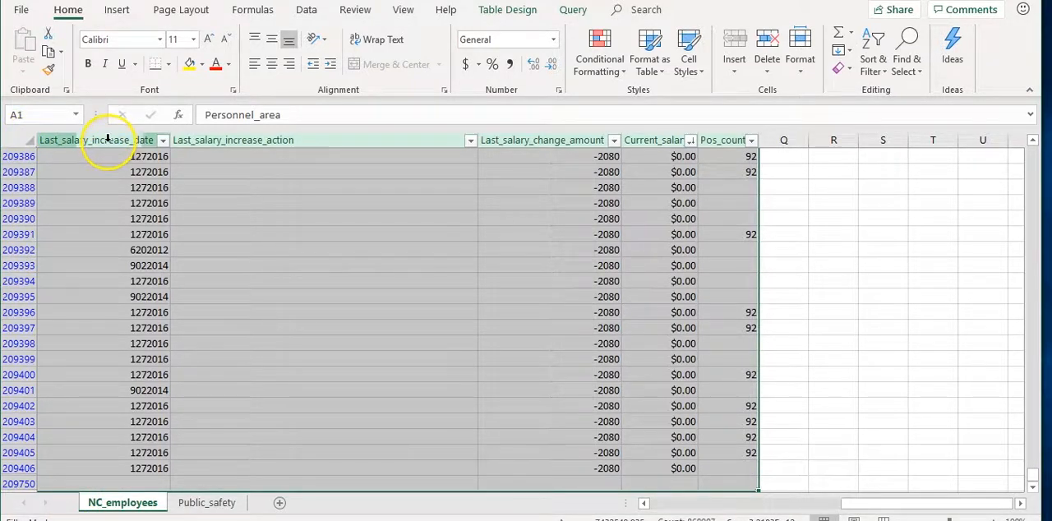
pyautogui.click(78, 140)
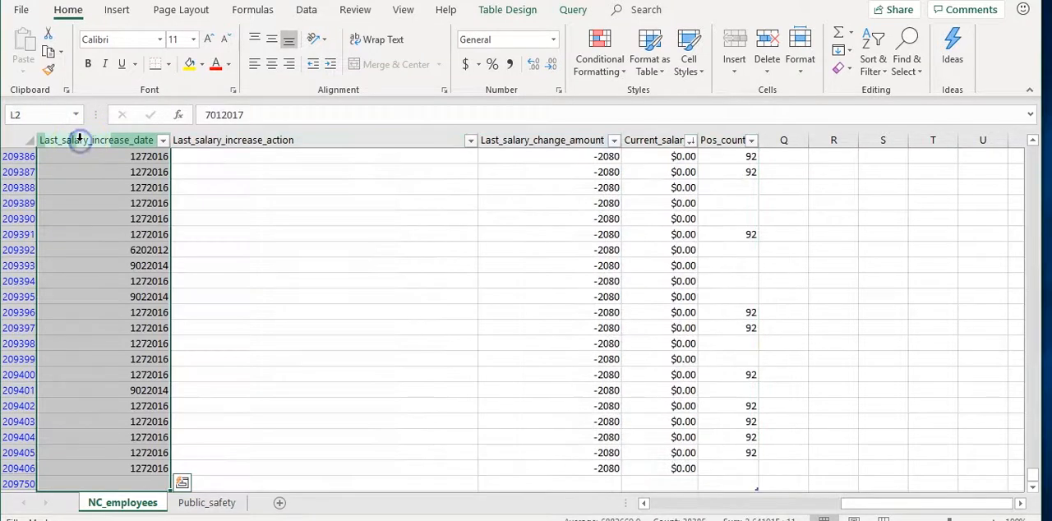
pyautogui.click(871, 66)
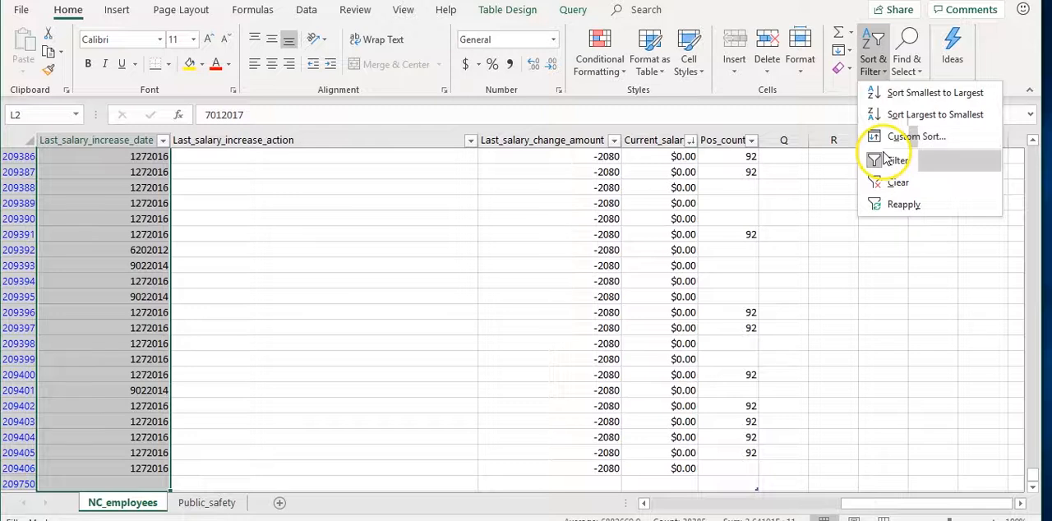
pyautogui.click(895, 180)
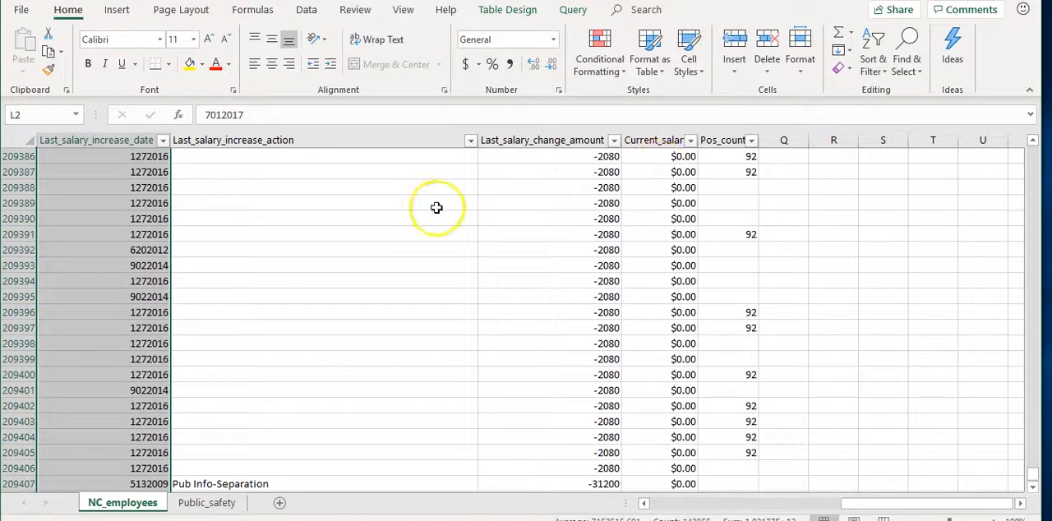
# Turn off filtering for the NC_employees table, removing the filter controls from its header row
pyautogui.click(103, 141)
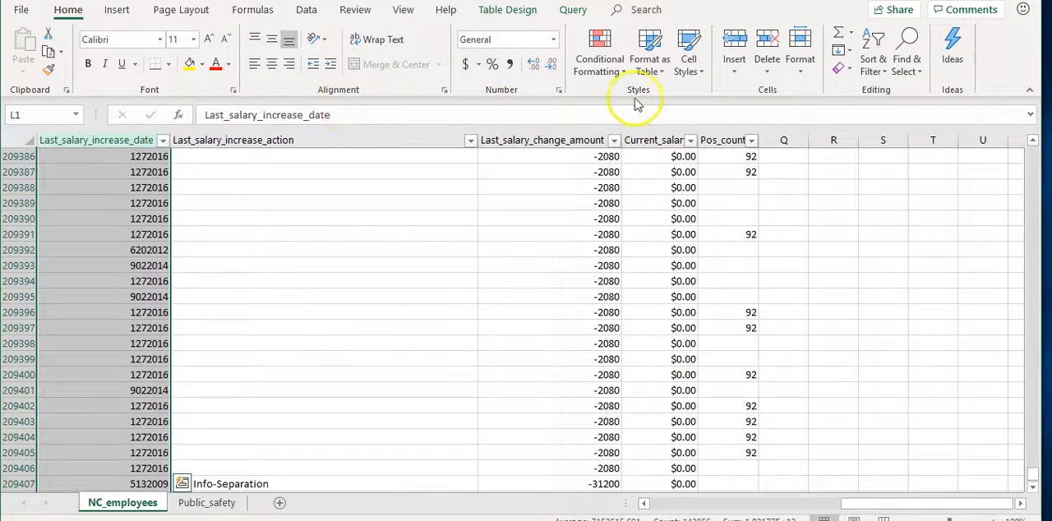
pyautogui.click(17, 138)
pyautogui.scroll(15, 219, 151)
pyautogui.scroll(1, 219, 151)
pyautogui.moveTo(1033, 481); pyautogui.dragTo(1019, 146)
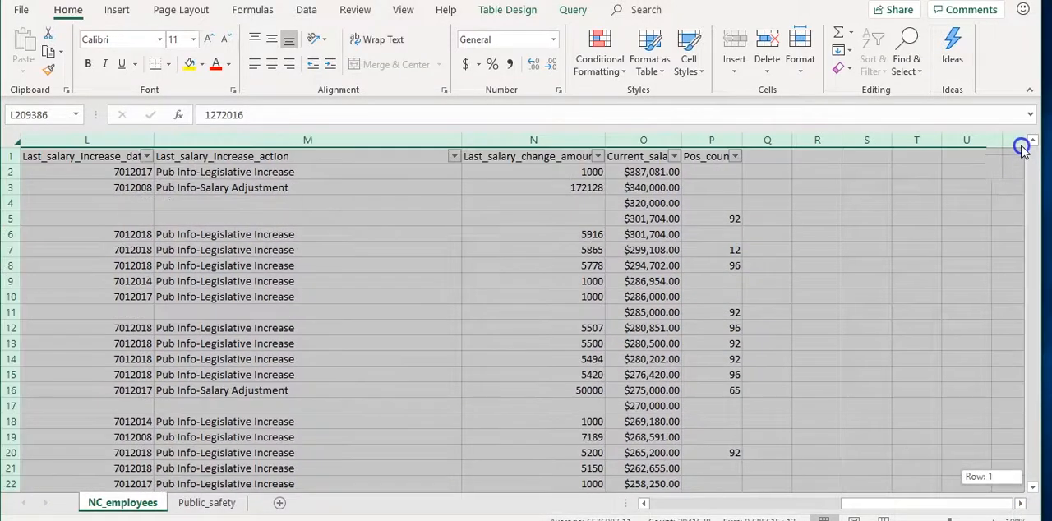
pyautogui.click(711, 157)
pyautogui.click(875, 66)
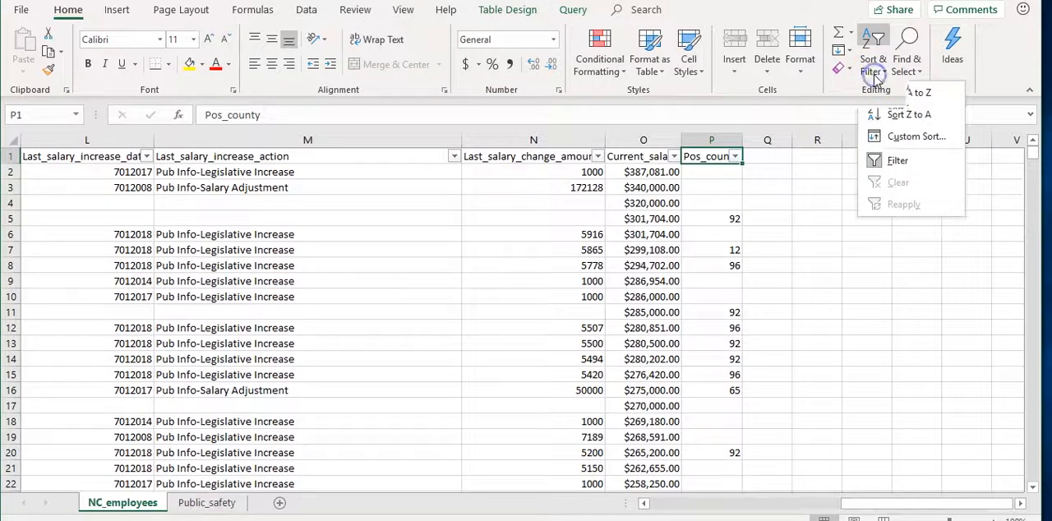
pyautogui.click(896, 160)
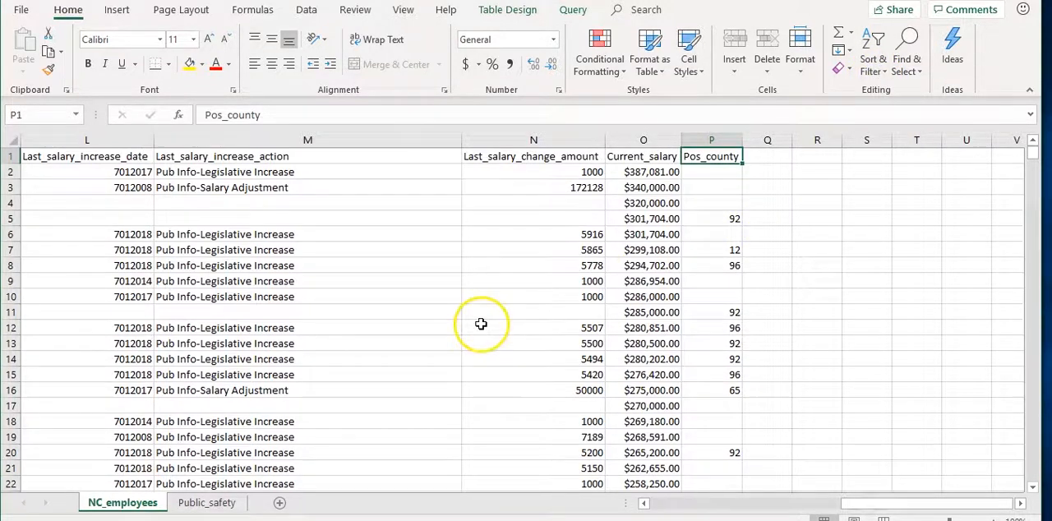
# Review the unfiltered NC_employees records across the columns from Personnel_area to Last_pub_info_action
pyautogui.moveTo(893, 502); pyautogui.dragTo(695, 504)
pyautogui.moveTo(1033, 161)
pyautogui.mouseDown()
pyautogui.moveTo(1035, 249)
pyautogui.moveTo(1037, 158)
pyautogui.mouseUp()
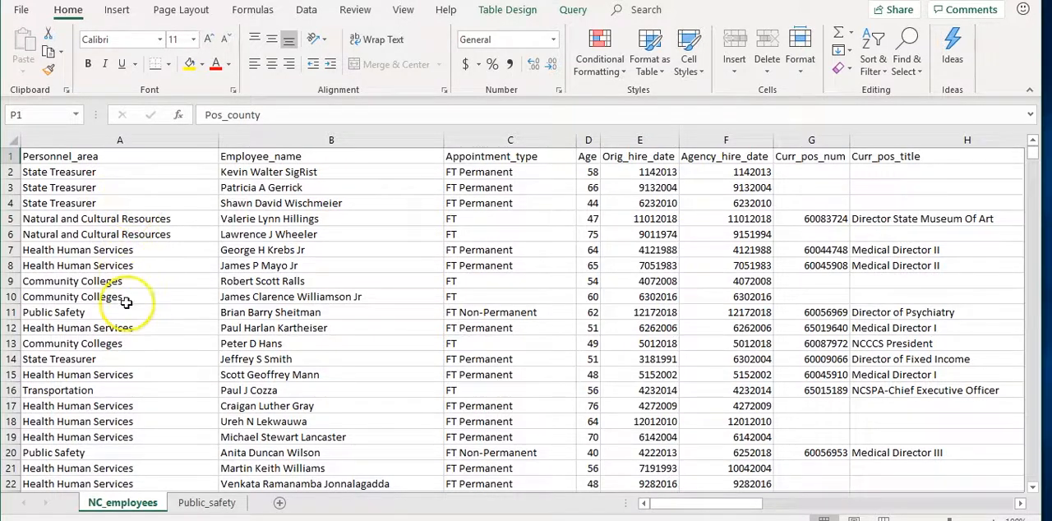
pyautogui.click(188, 388)
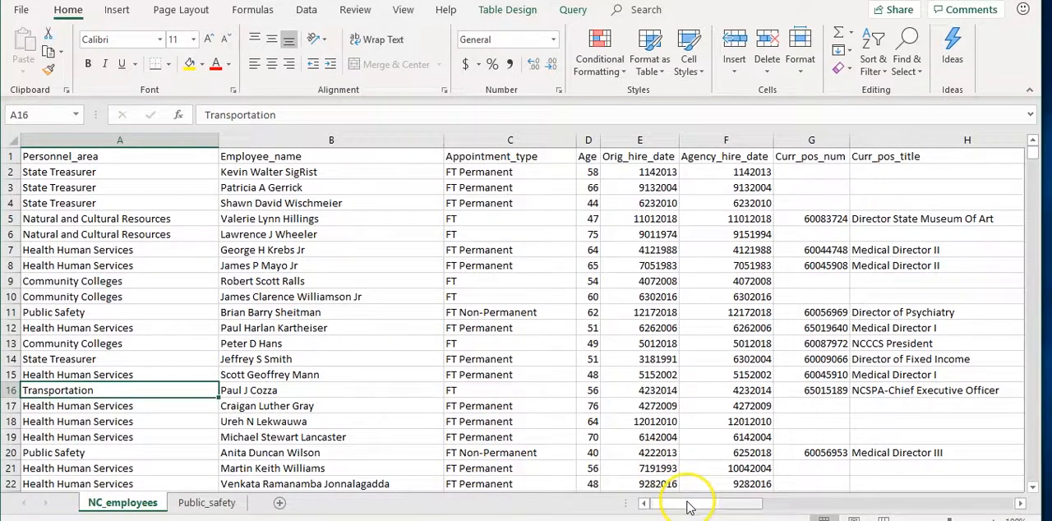
pyautogui.hotkey('ctrl', 'a')
pyautogui.click(540, 140)
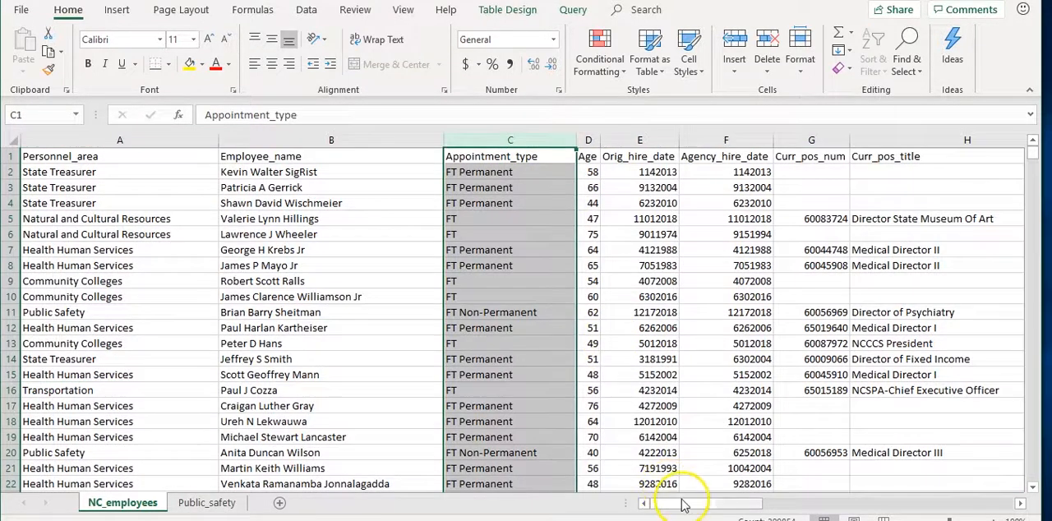
pyautogui.moveTo(685, 503); pyautogui.dragTo(777, 489)
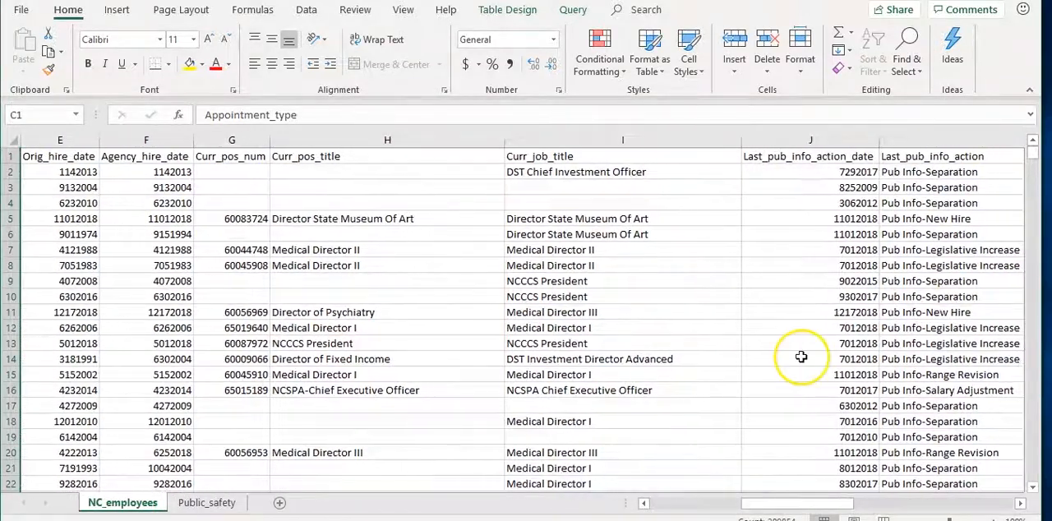
pyautogui.click(912, 312)
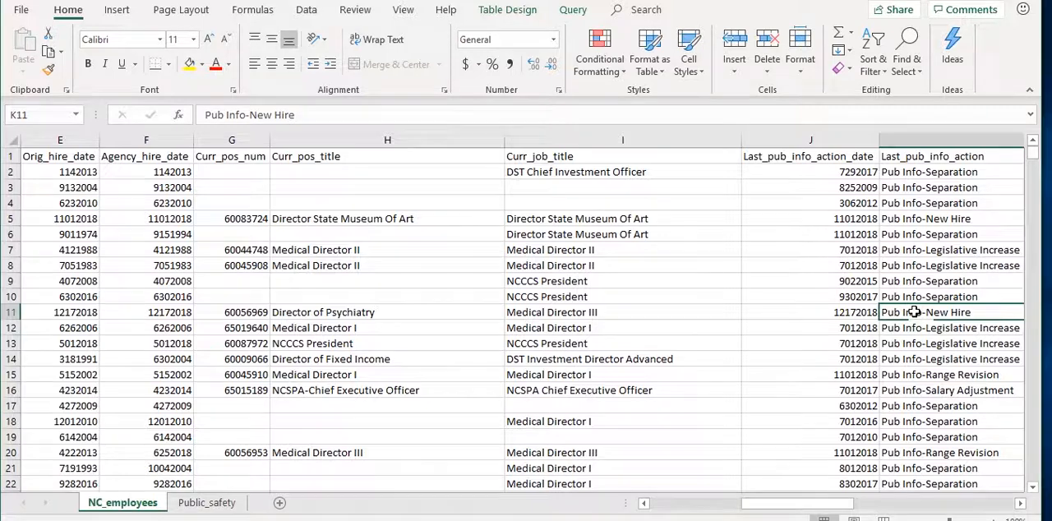
pyautogui.moveTo(803, 504); pyautogui.dragTo(670, 503)
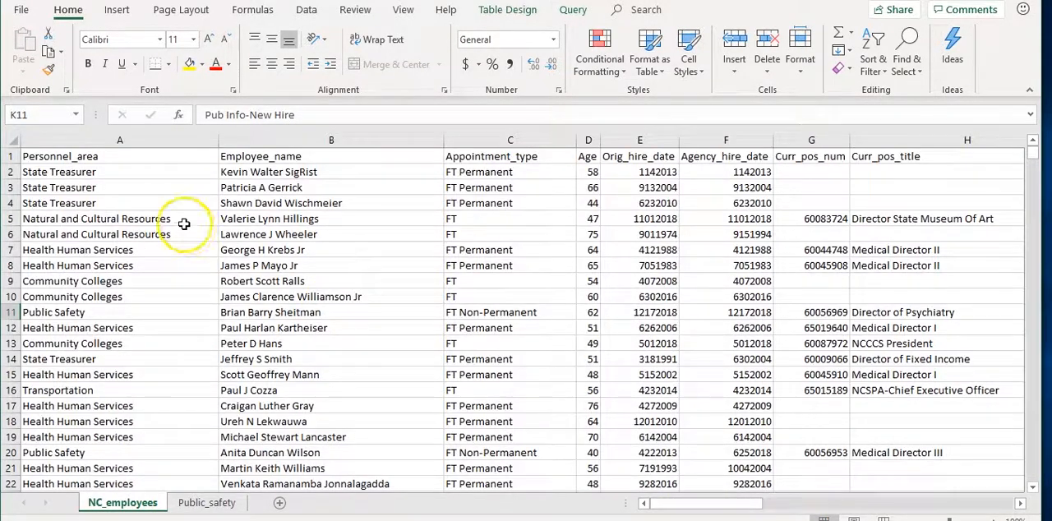
# Turn on filtering for the NC_employees table so its header row has filter controls
pyautogui.click(101, 156)
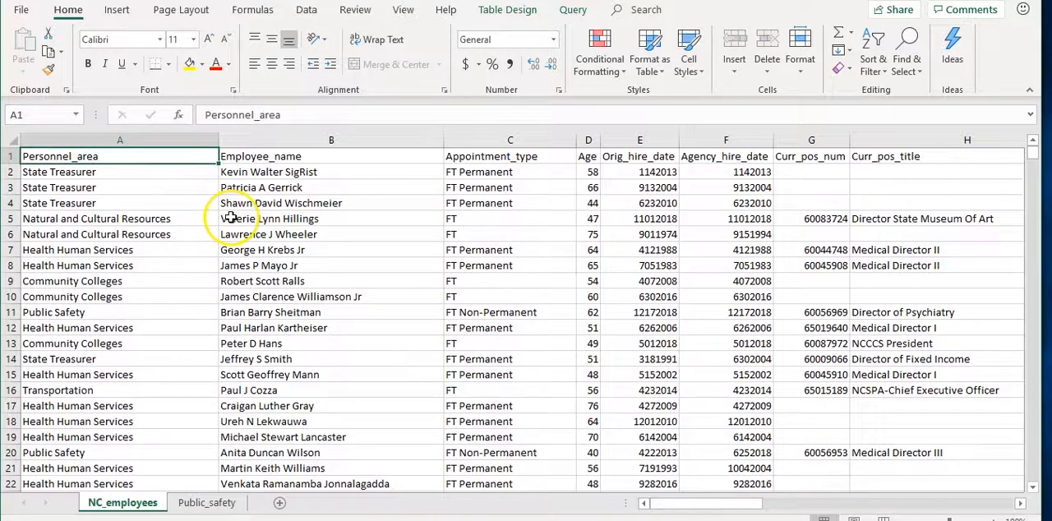
pyautogui.click(874, 51)
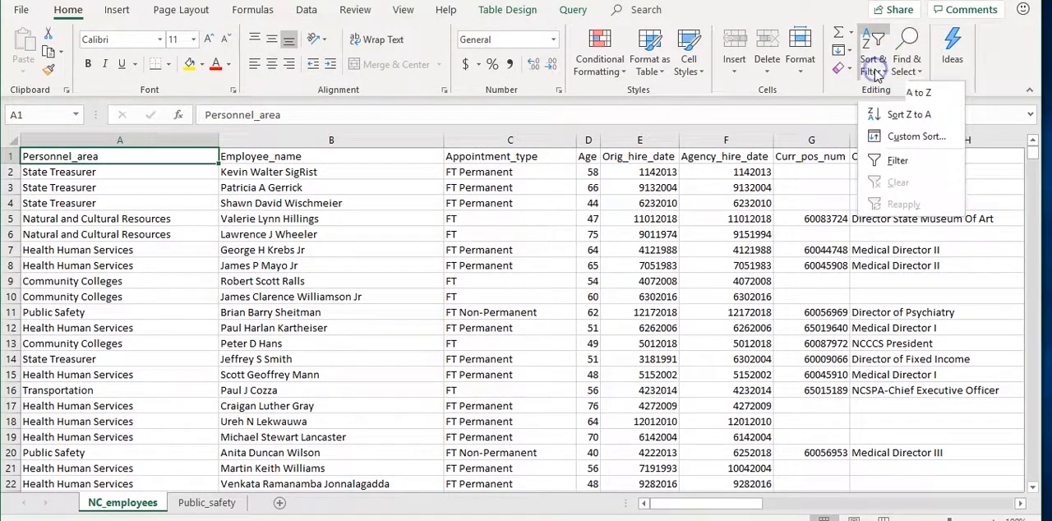
pyautogui.click(896, 161)
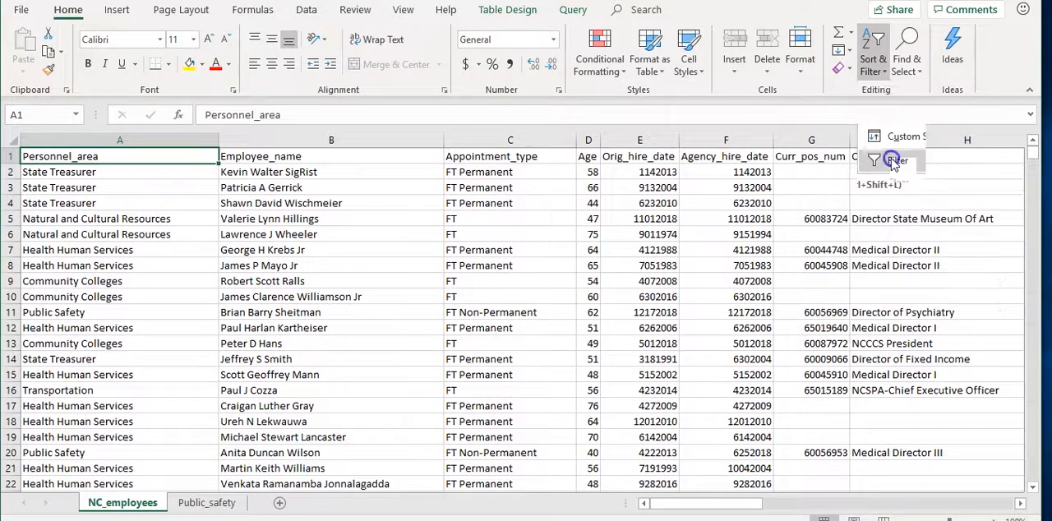
# Filter the Personnel_area column to only Health Human Services and Judicial Branch
pyautogui.click(211, 156)
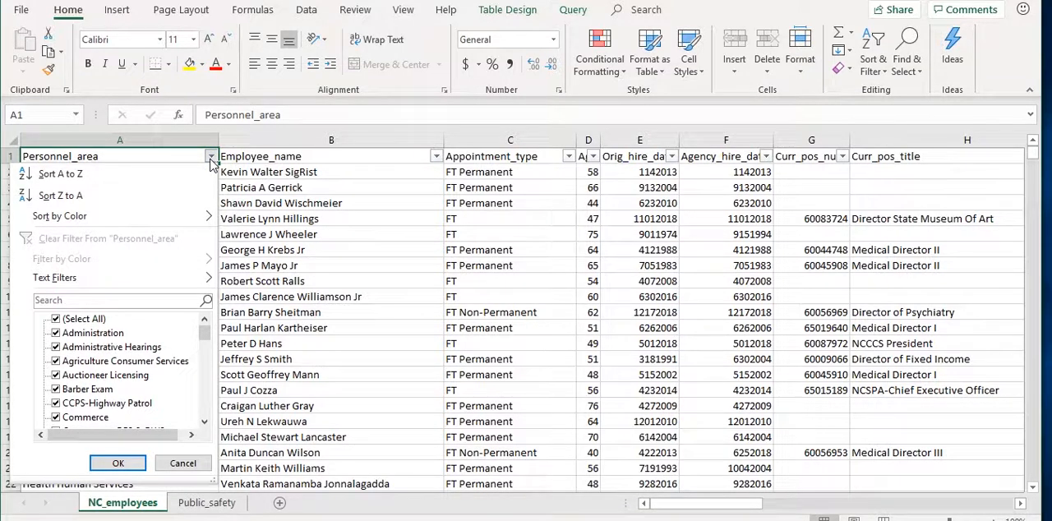
pyautogui.click(55, 320)
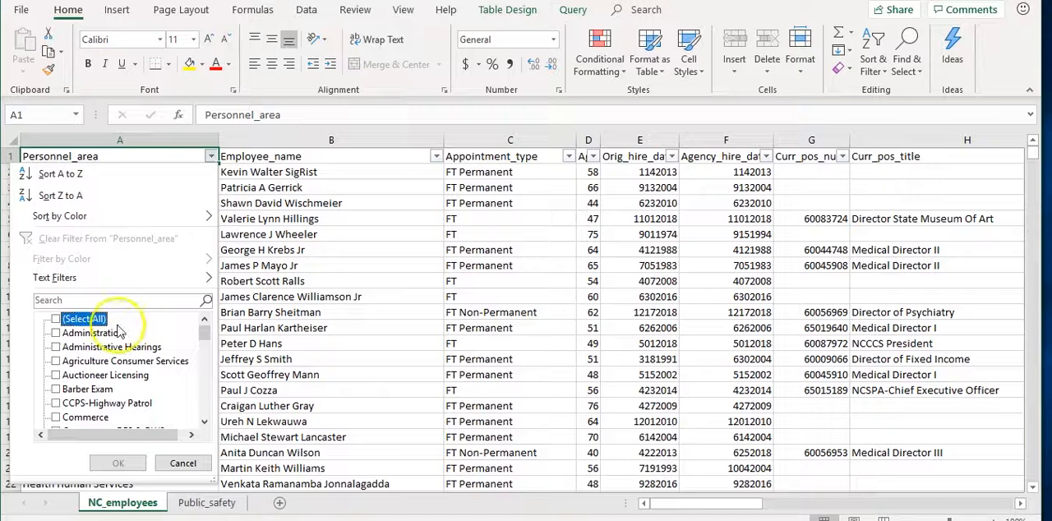
pyautogui.click(205, 333)
pyautogui.moveTo(206, 333); pyautogui.dragTo(206, 362)
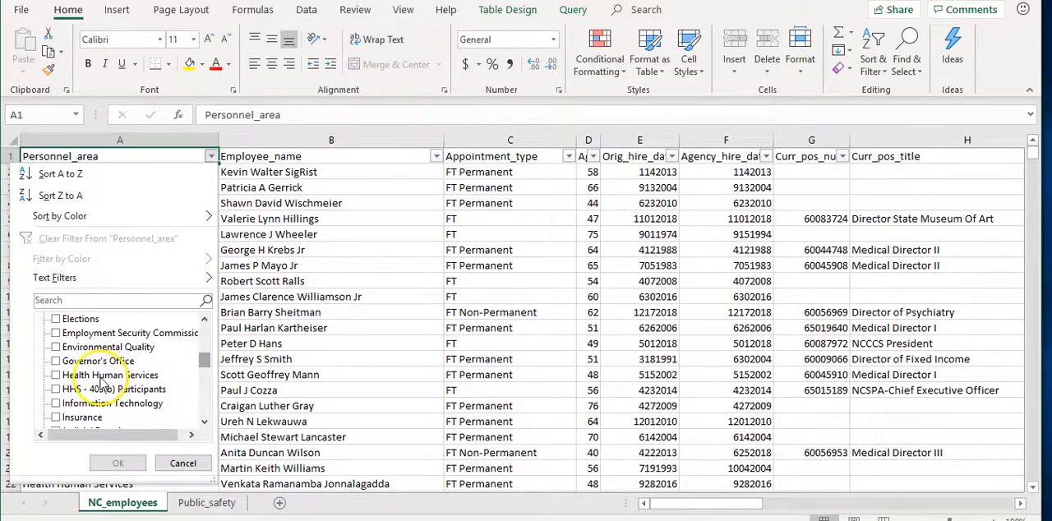
pyautogui.click(56, 375)
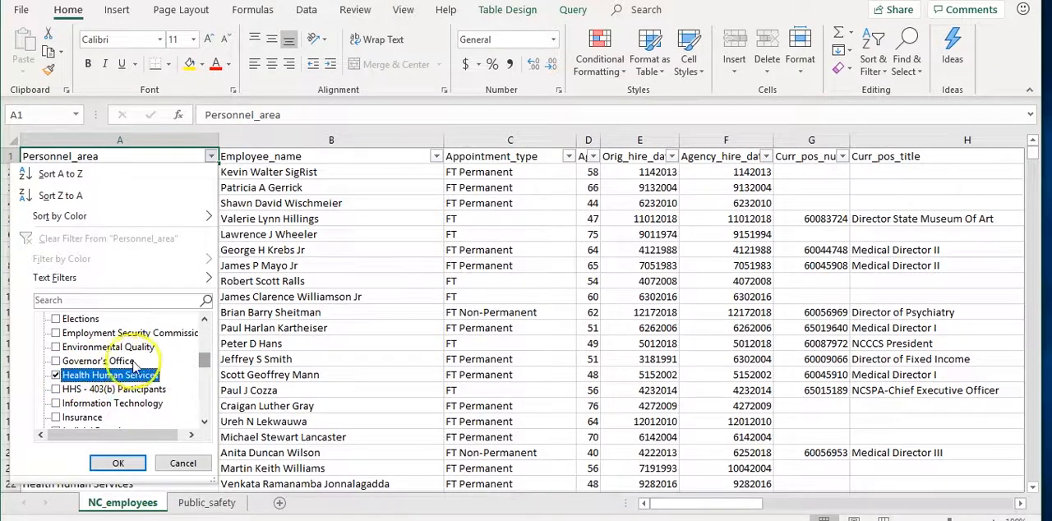
pyautogui.moveTo(206, 362); pyautogui.dragTo(206, 367)
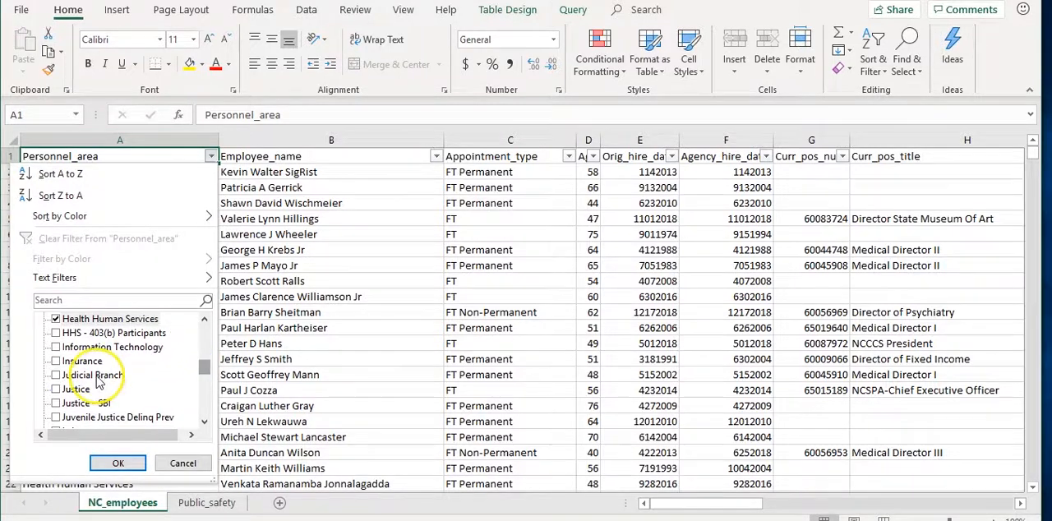
pyautogui.click(55, 375)
pyautogui.click(118, 463)
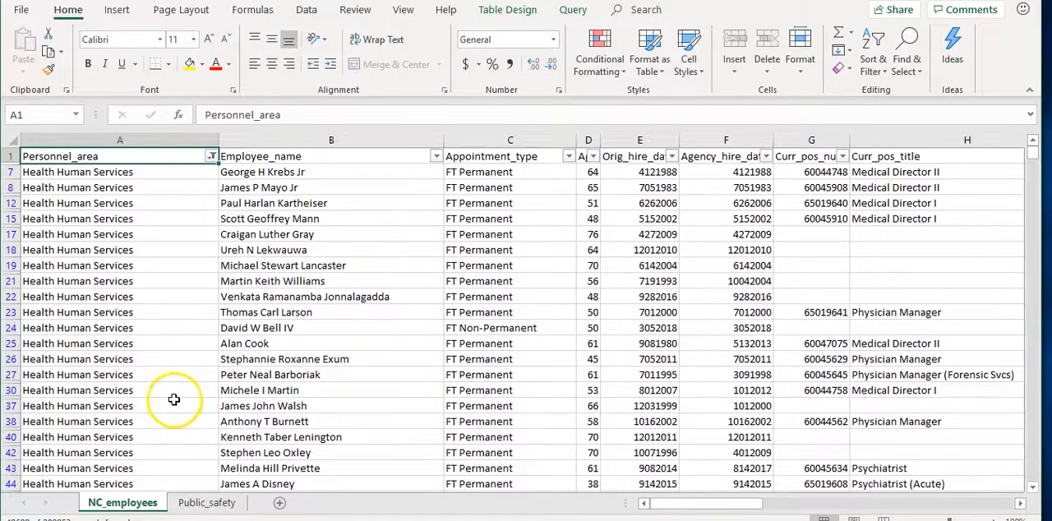
# Filter the Last_pub_info_action column to only Pub Info-New Hire among the filtered Health Human Services and Judicial Branch employees
pyautogui.scroll(-20, 172, 399)
pyautogui.scroll(-20, 173, 382)
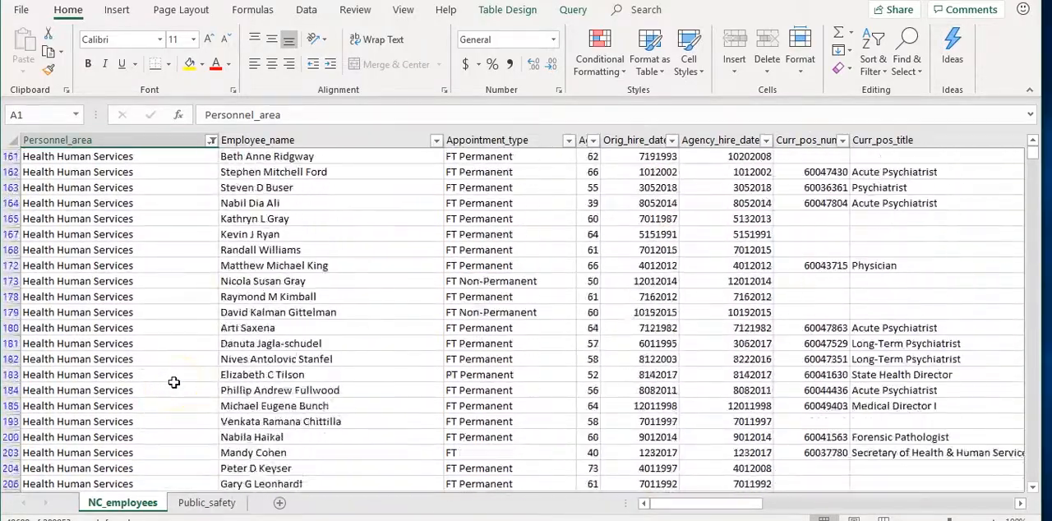
pyautogui.scroll(-13, 173, 382)
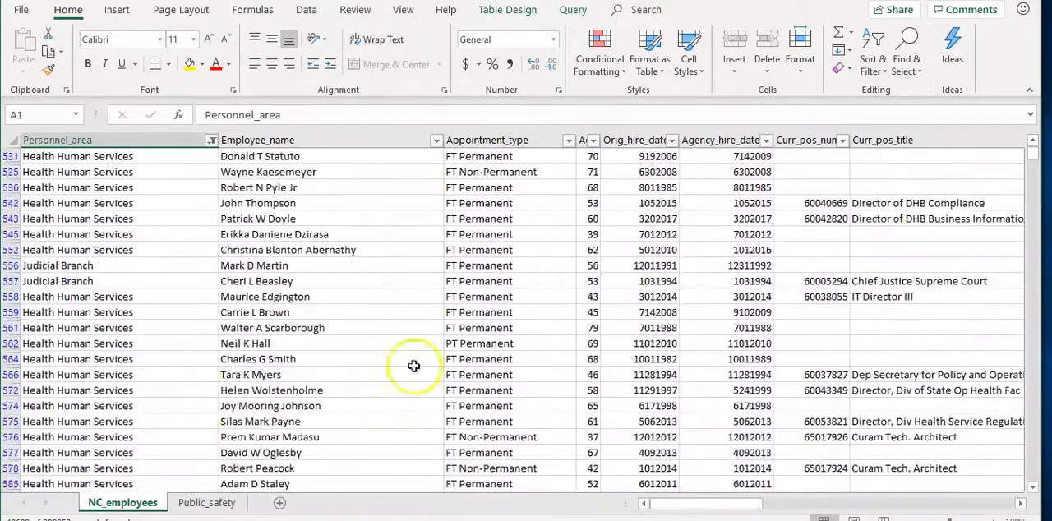
pyautogui.moveTo(1032, 162); pyautogui.dragTo(1032, 201)
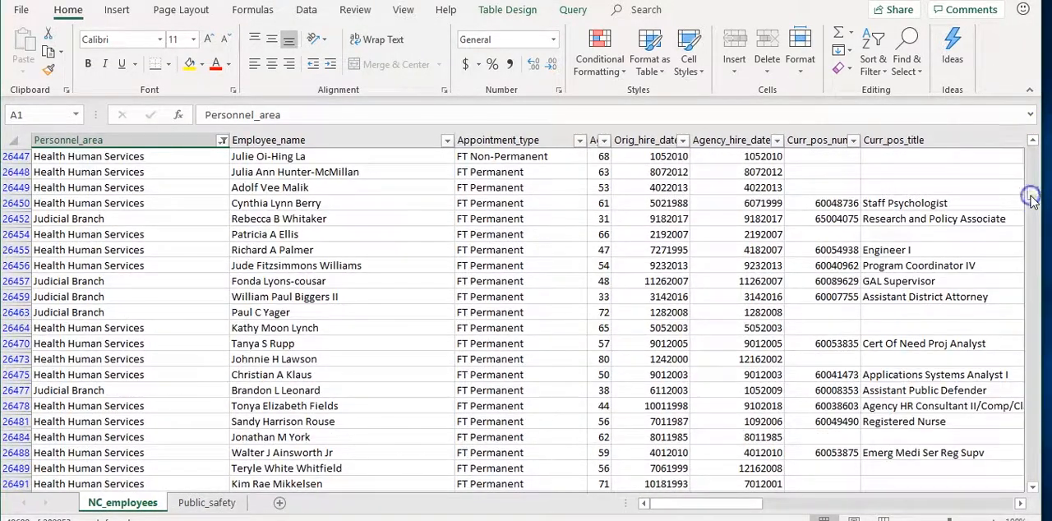
pyautogui.click(166, 224)
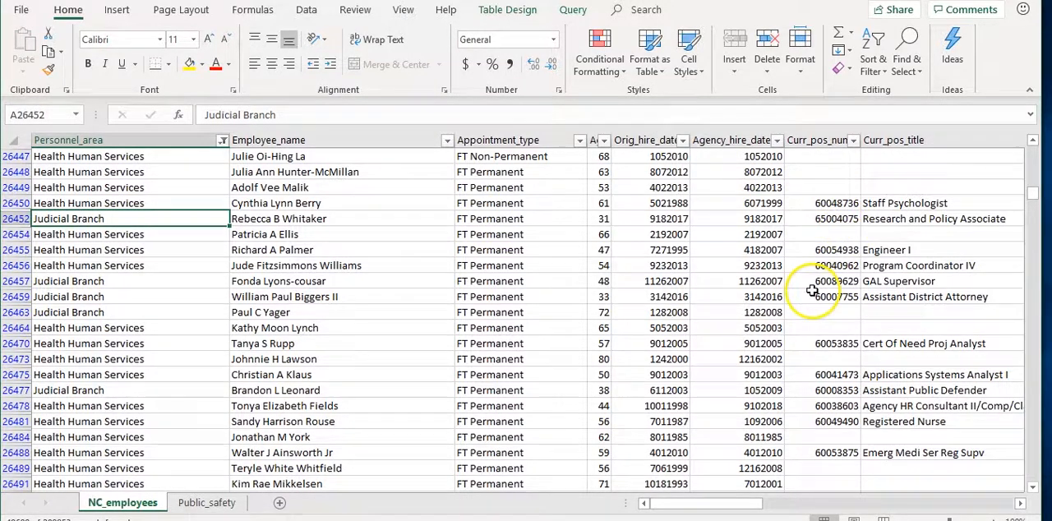
pyautogui.moveTo(731, 503); pyautogui.dragTo(889, 485)
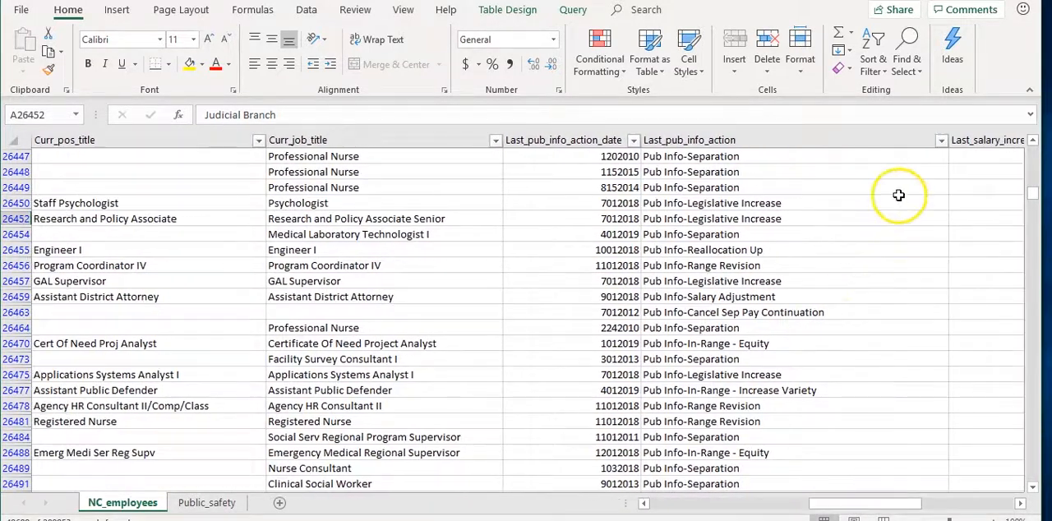
pyautogui.click(940, 141)
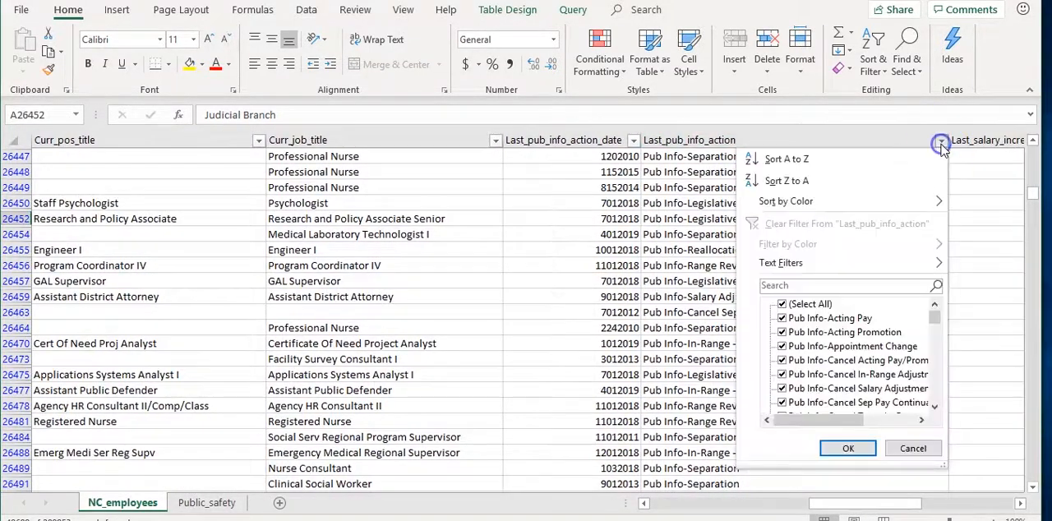
pyautogui.click(791, 305)
pyautogui.moveTo(934, 322); pyautogui.dragTo(937, 348)
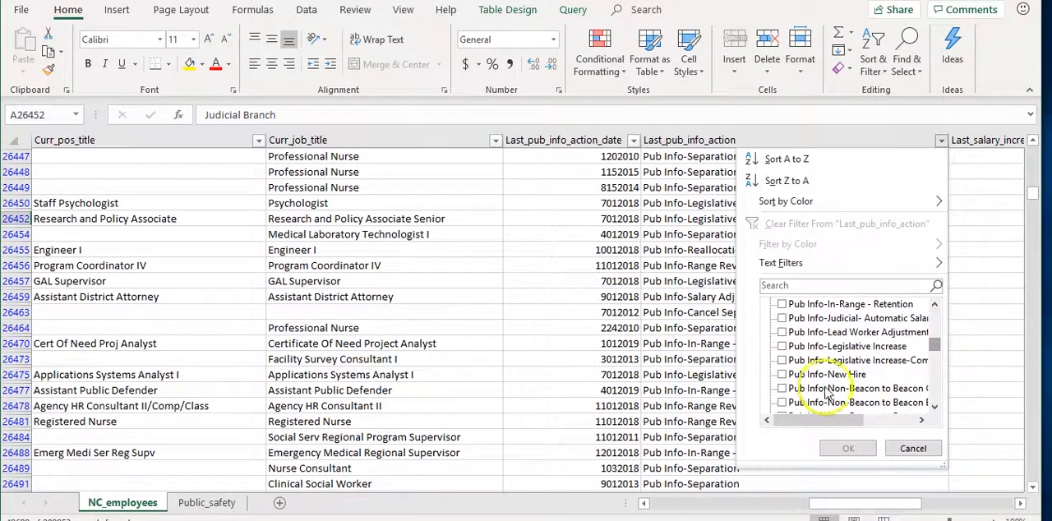
pyautogui.click(781, 374)
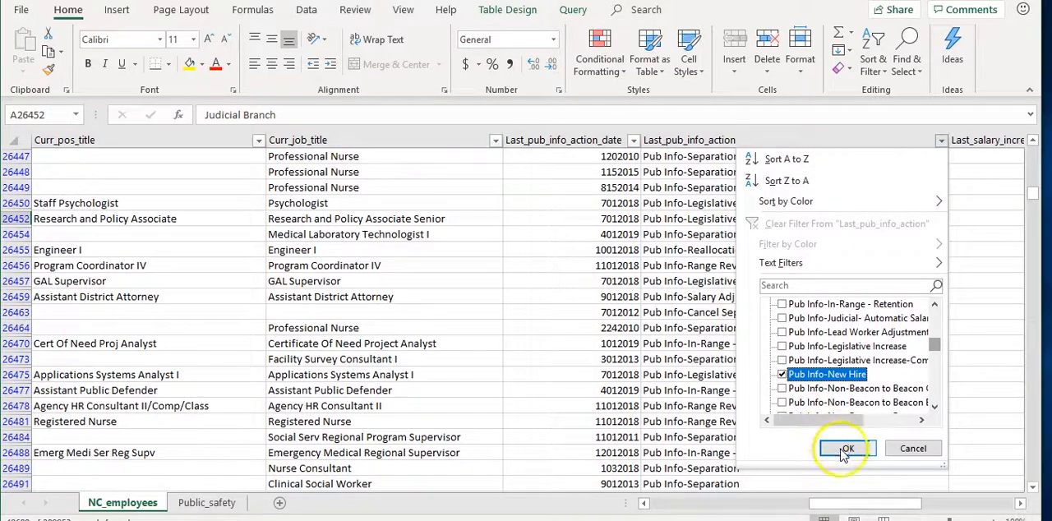
pyautogui.click(847, 448)
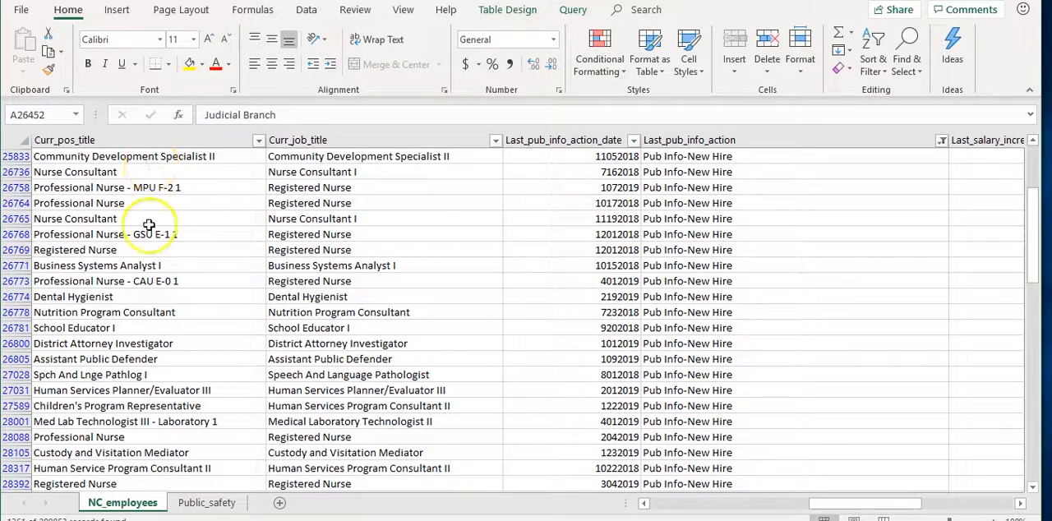
# Copy the whole filtered NC_employees table with its headers and paste it into a new worksheet starting at cell A1
pyautogui.scroll(15, 148, 222)
pyautogui.scroll(6, 152, 272)
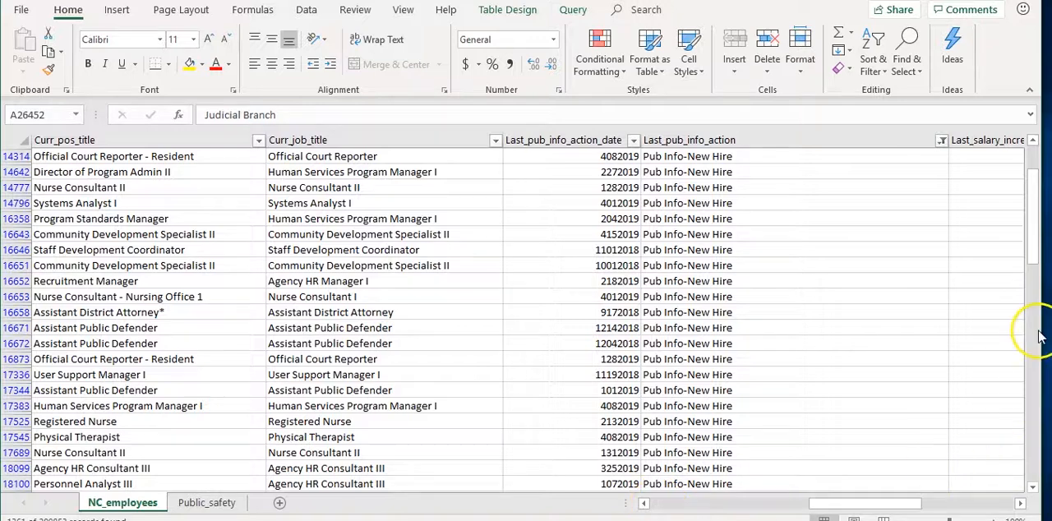
pyautogui.moveTo(1033, 224); pyautogui.dragTo(1033, 140)
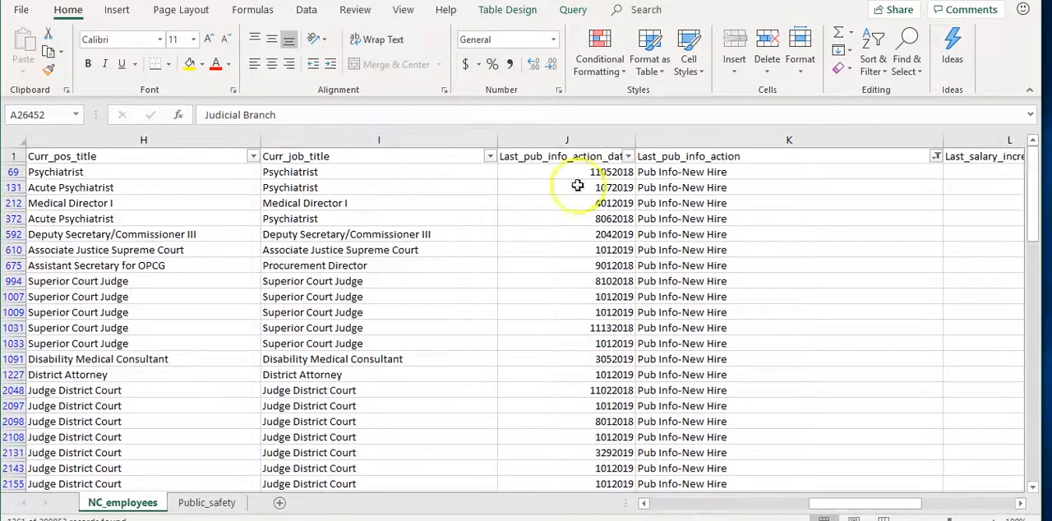
pyautogui.click(433, 157)
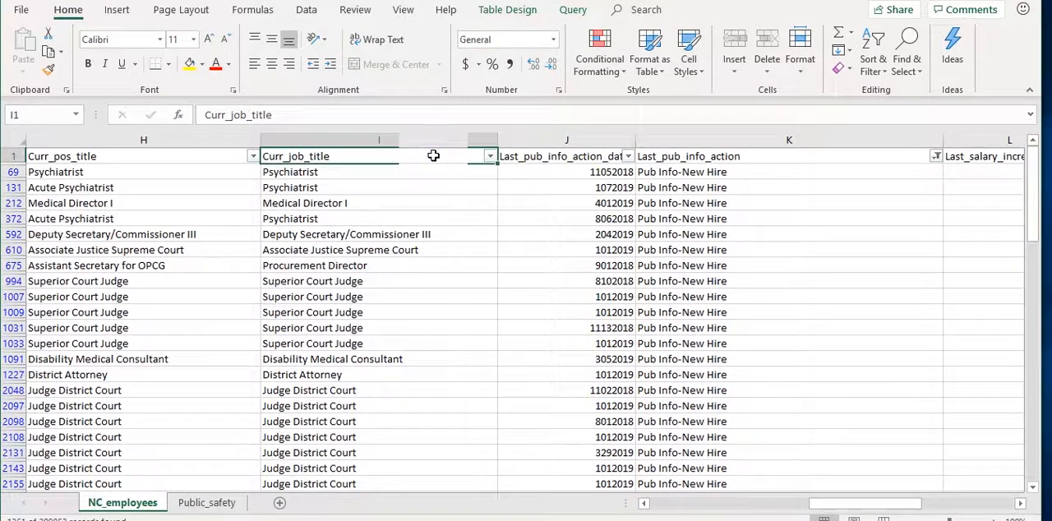
pyautogui.hotkey('ctrl', 'a')
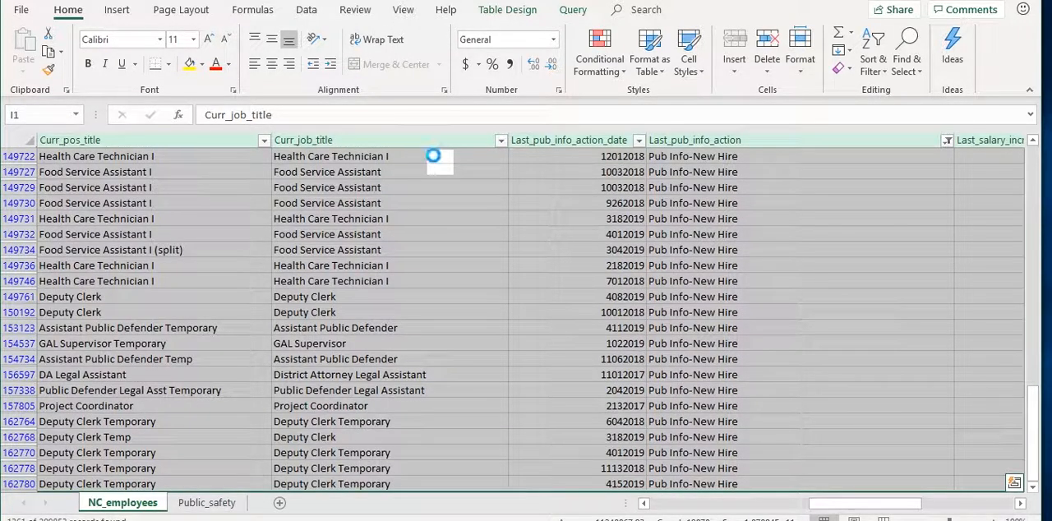
pyautogui.hotkey('ctrl', 'c')
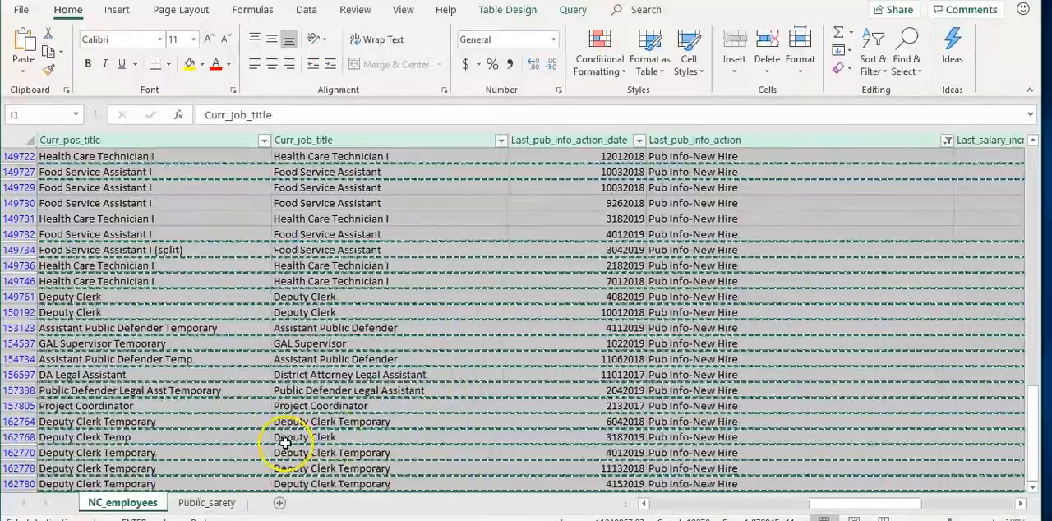
pyautogui.click(280, 502)
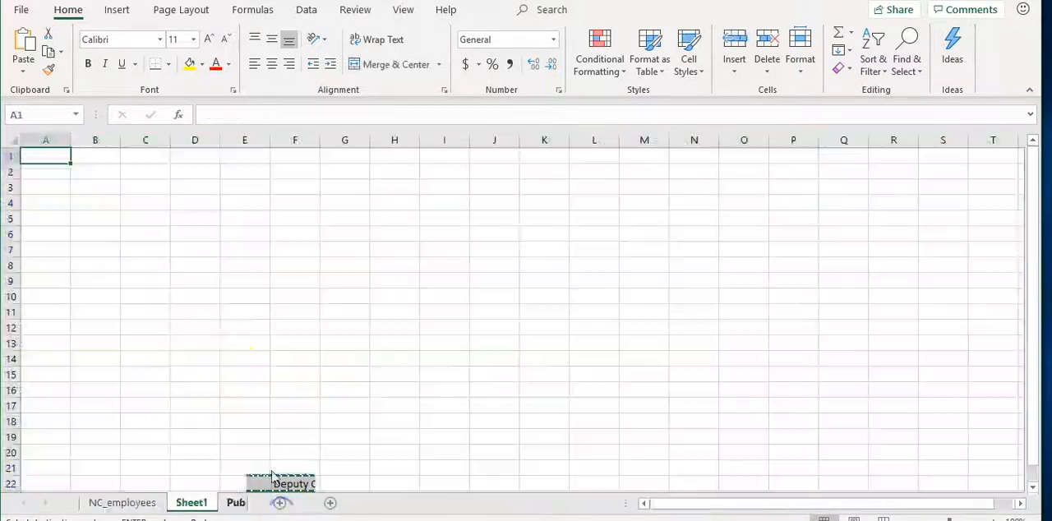
pyautogui.click(56, 164)
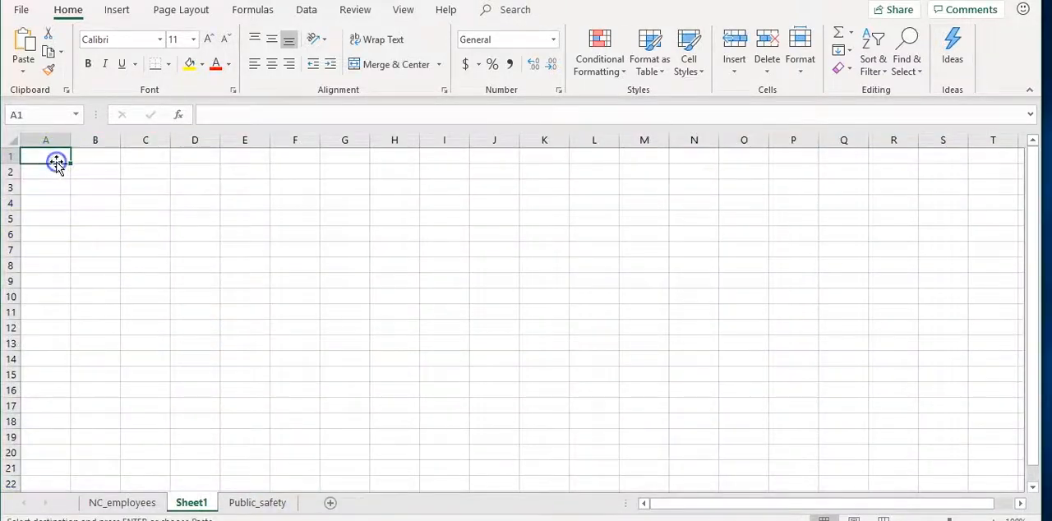
pyautogui.hotkey('ctrl', 'v')
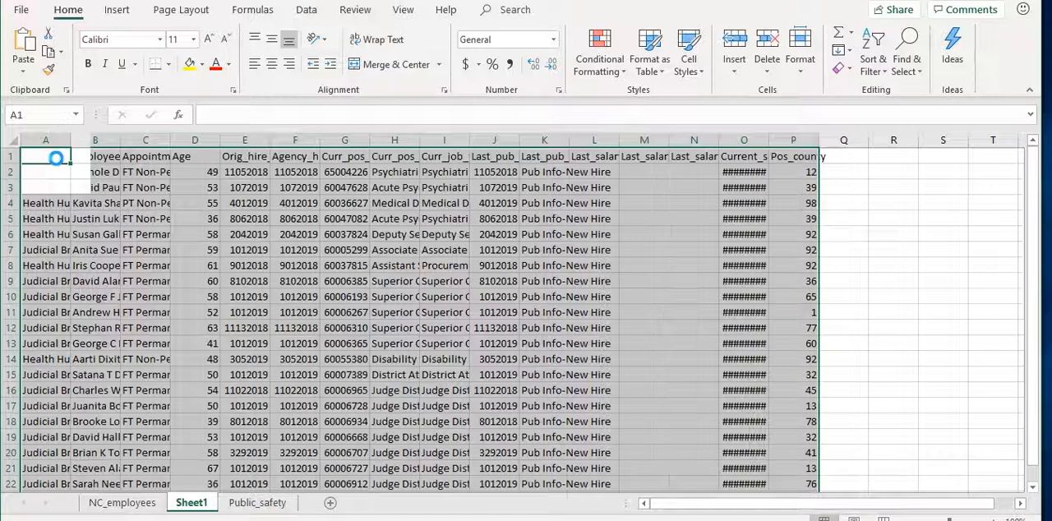
# Auto-fit all column widths in the new worksheet to their contents
pyautogui.click(14, 142)
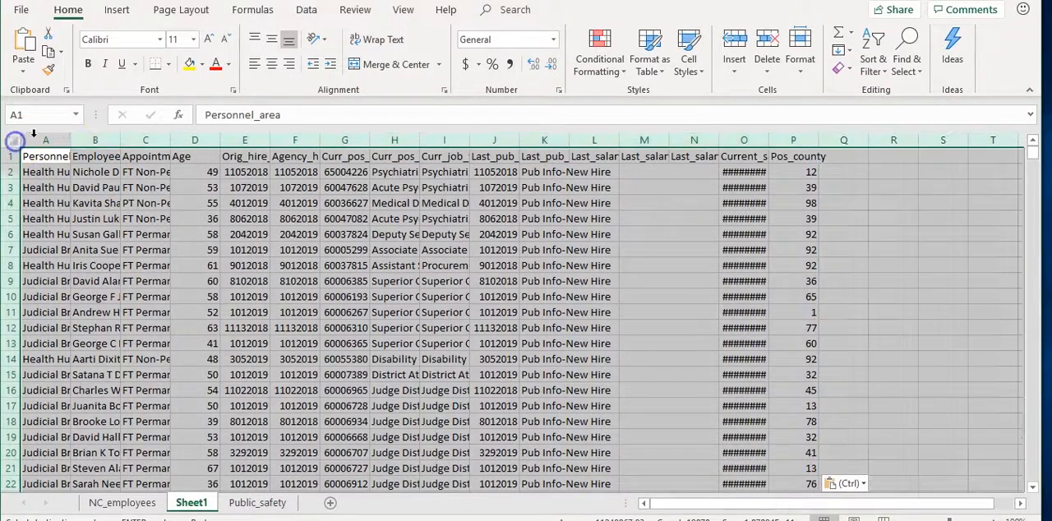
pyautogui.doubleClick(70, 140)
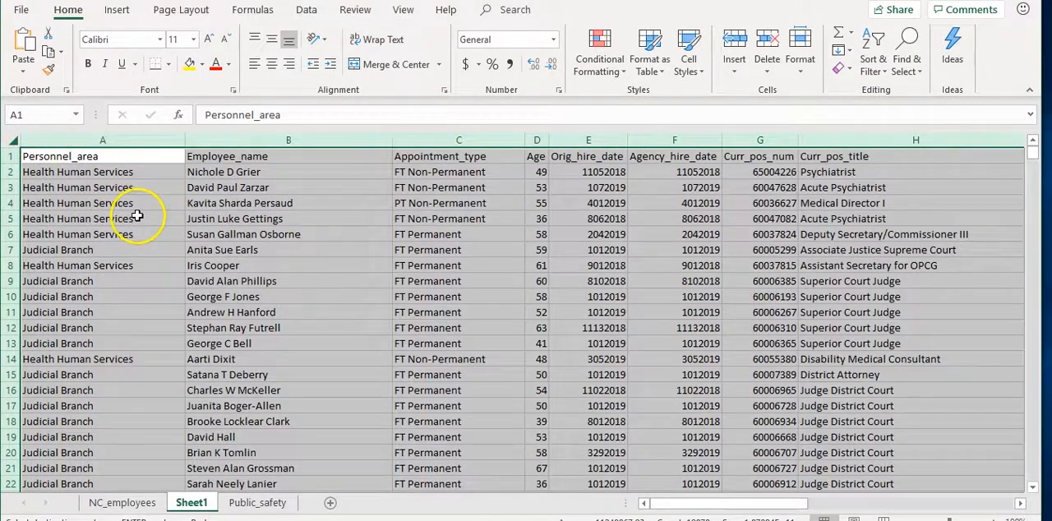
pyautogui.click(123, 217)
pyautogui.click(86, 245)
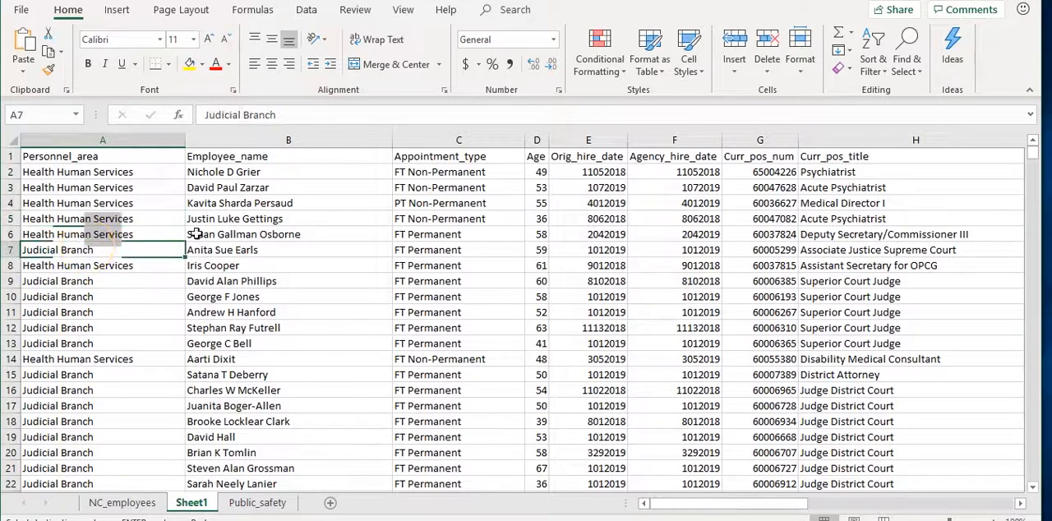
# Check the pasted new-hire records down to the last row and rename Sheet1 as New_hhs_judicial
pyautogui.moveTo(1037, 155); pyautogui.dragTo(1032, 495)
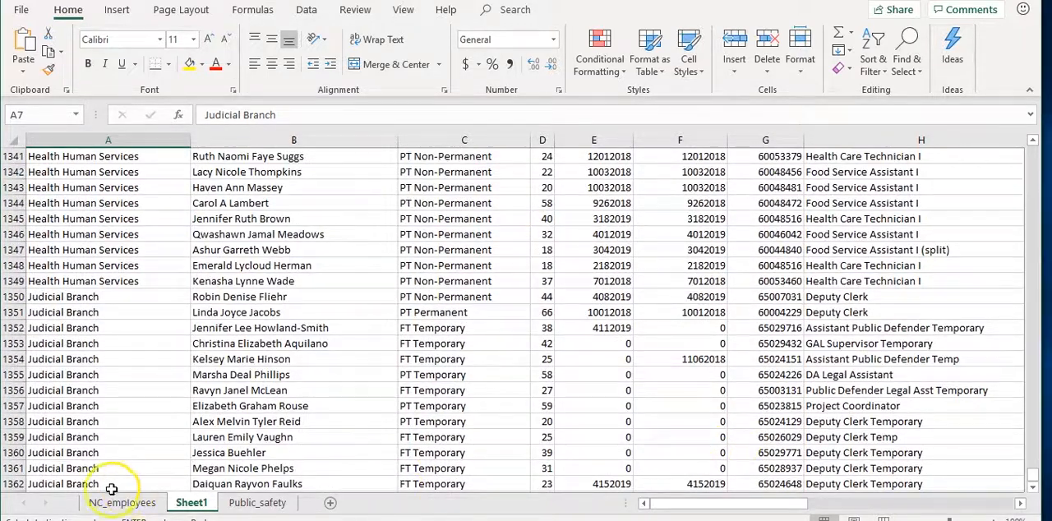
pyautogui.click(53, 485)
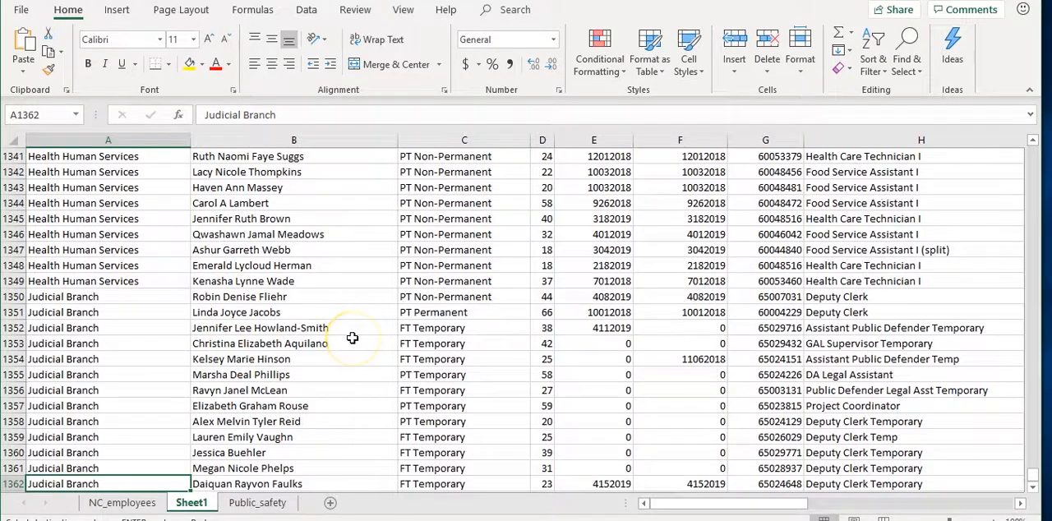
pyautogui.scroll(20, 352, 338)
pyautogui.scroll(20, 352, 337)
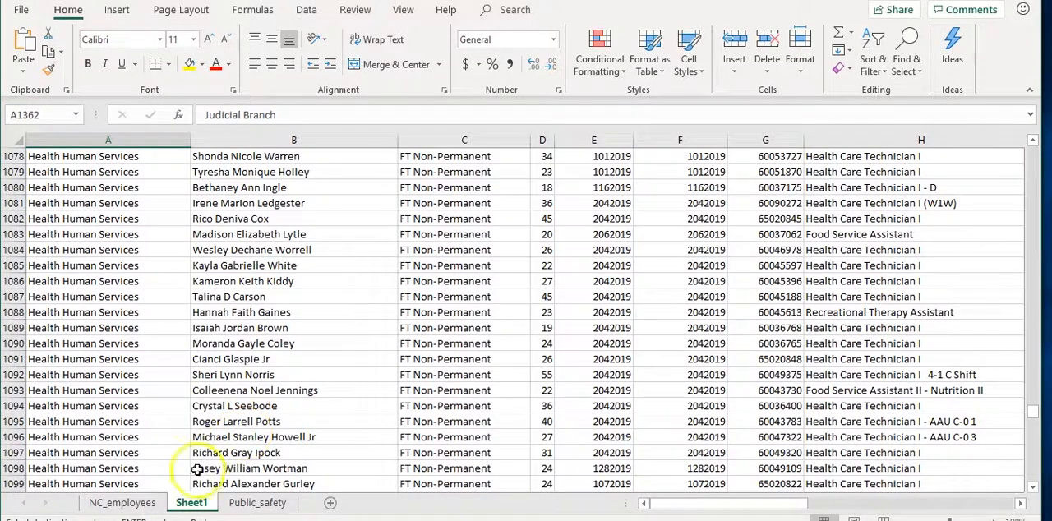
pyautogui.doubleClick(195, 501)
pyautogui.write('Heal')
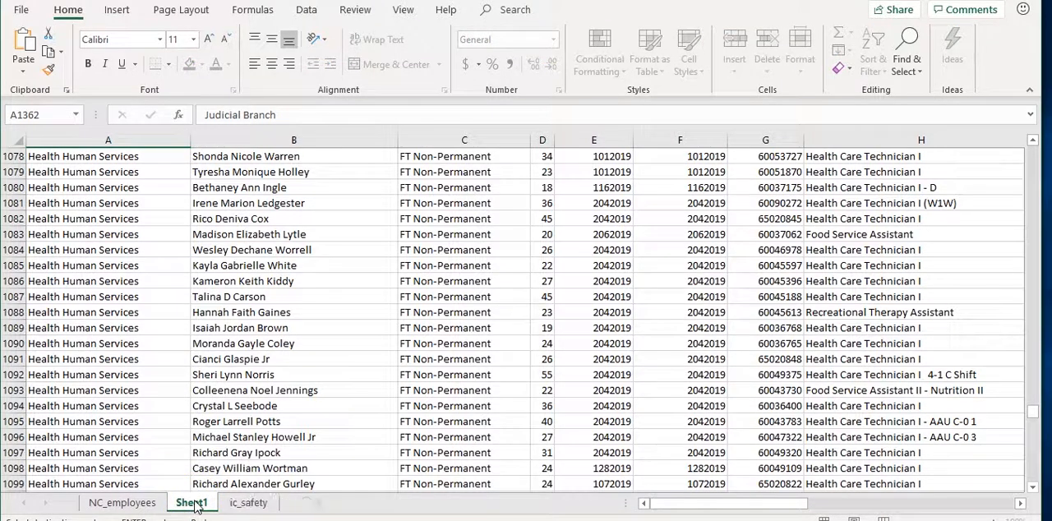
pyautogui.write('_')
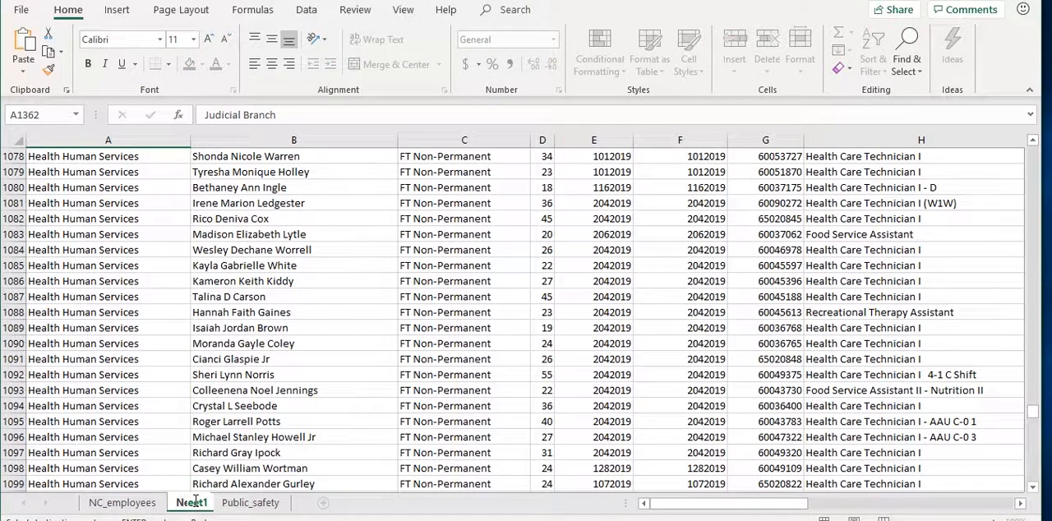
pyautogui.write('_s_judicial')
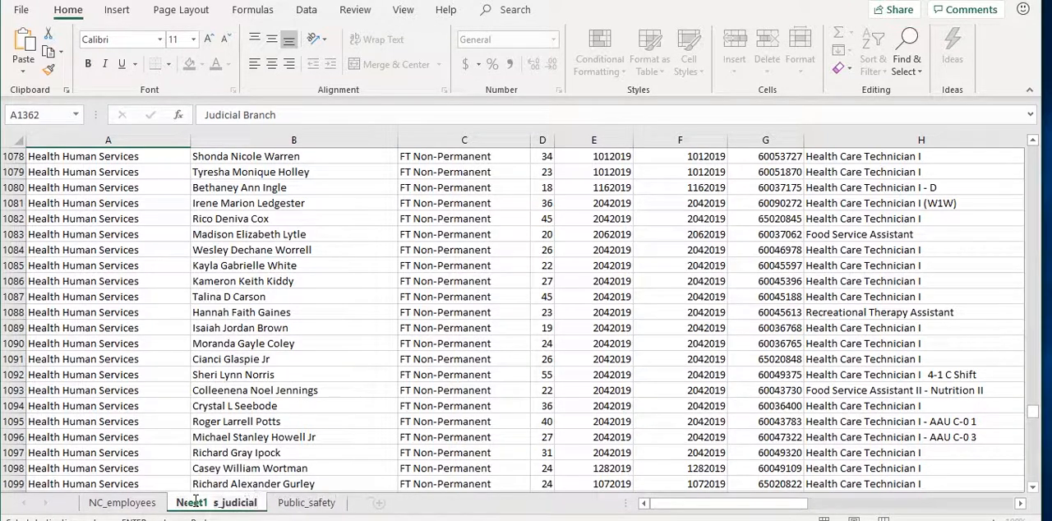
pyautogui.click(126, 421)
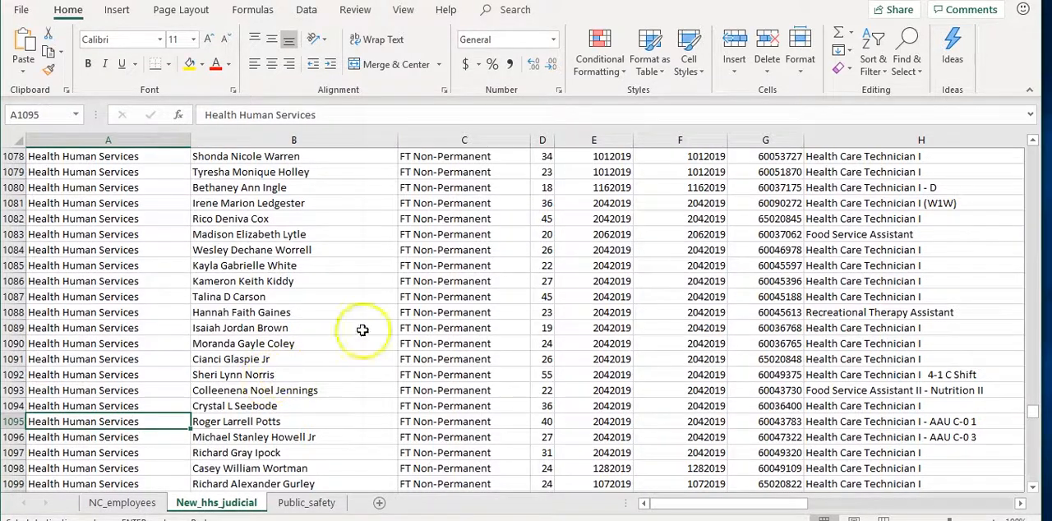
# Return to the first records of the New_hhs_judicial sheet
pyautogui.click(1032, 158)
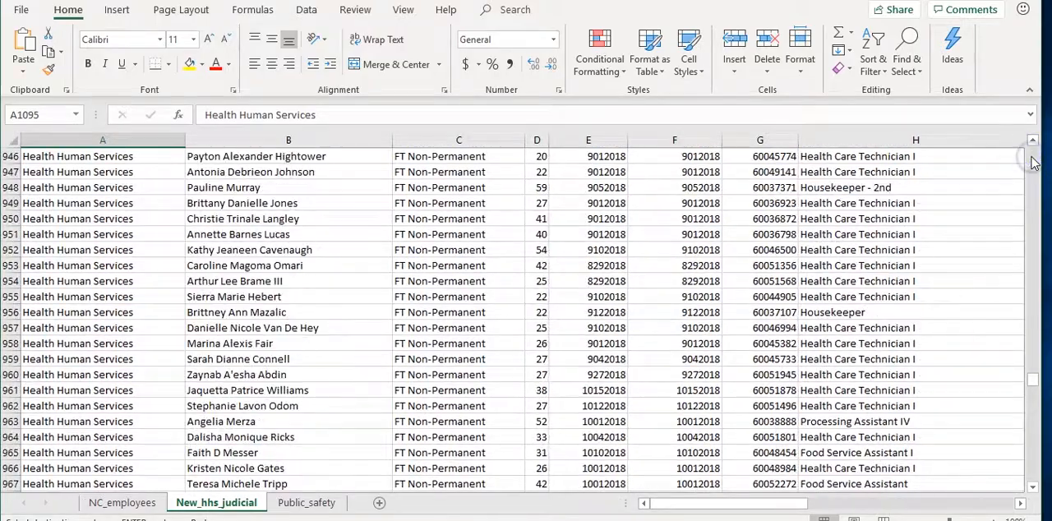
pyautogui.click(1031, 162)
pyautogui.moveTo(1033, 164); pyautogui.dragTo(1034, 167)
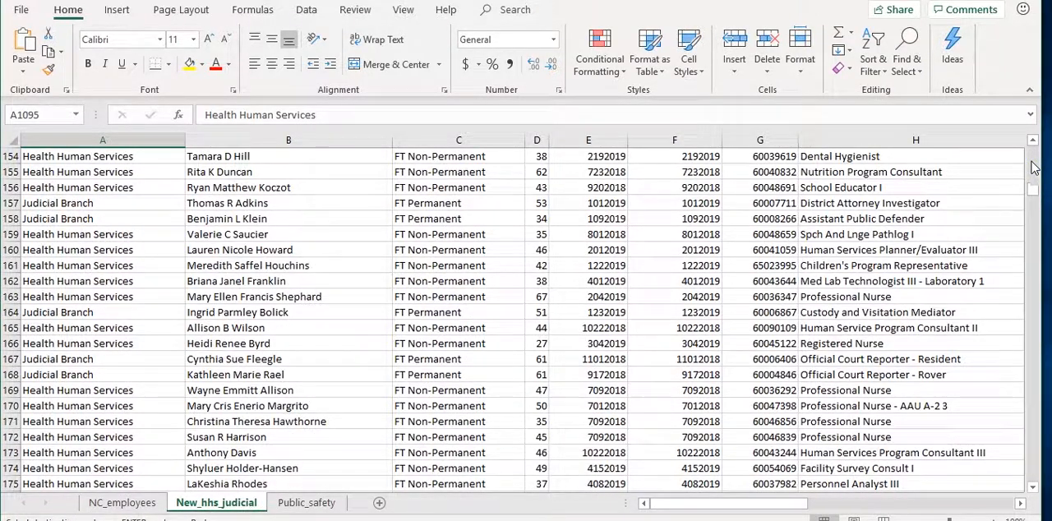